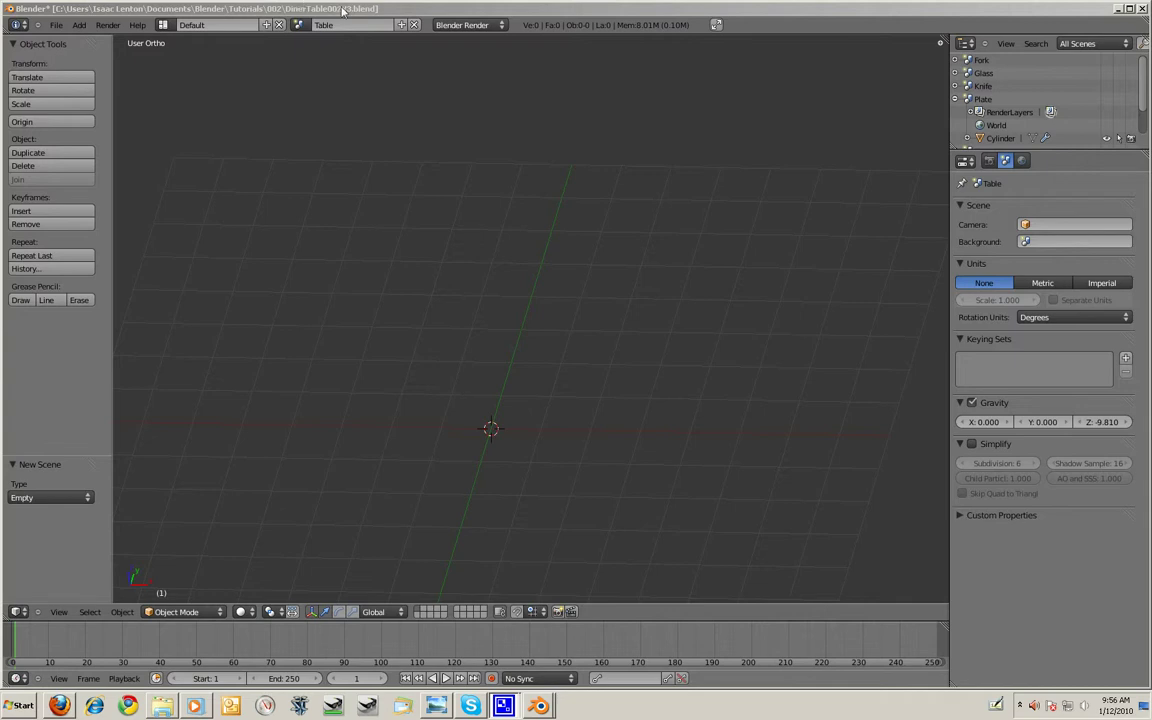
- Switch from Blender to the console window and restore the Blender window
left_click(345, 11)
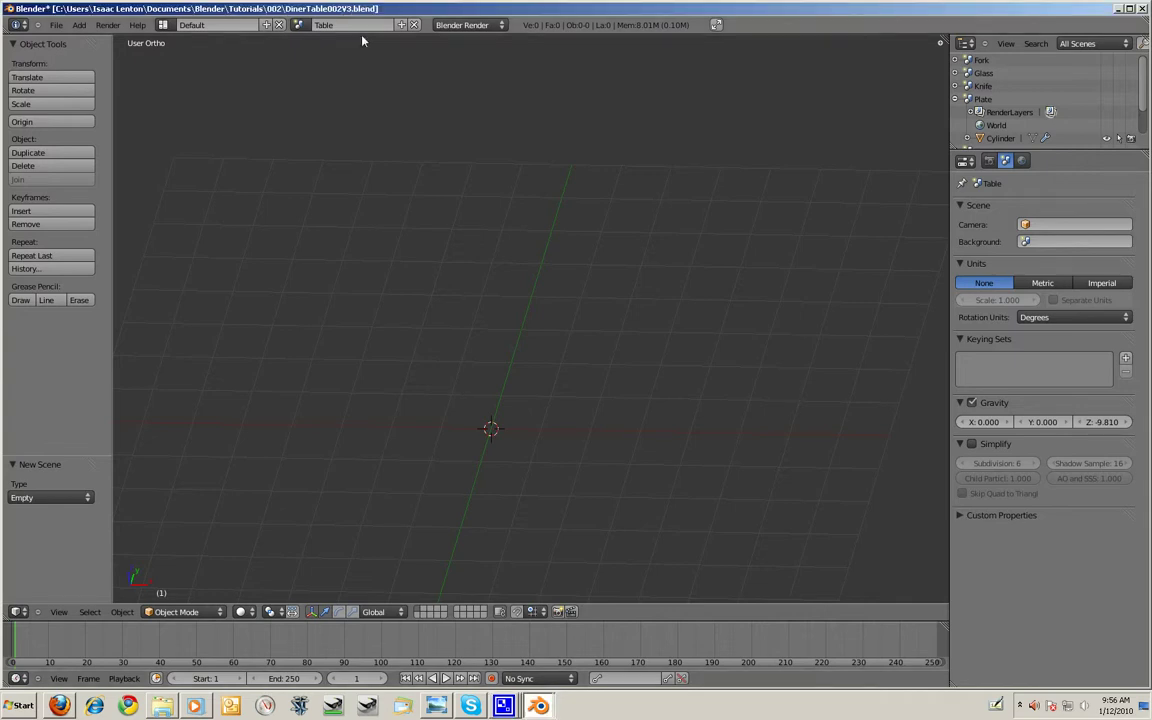
left_click(1118, 9)
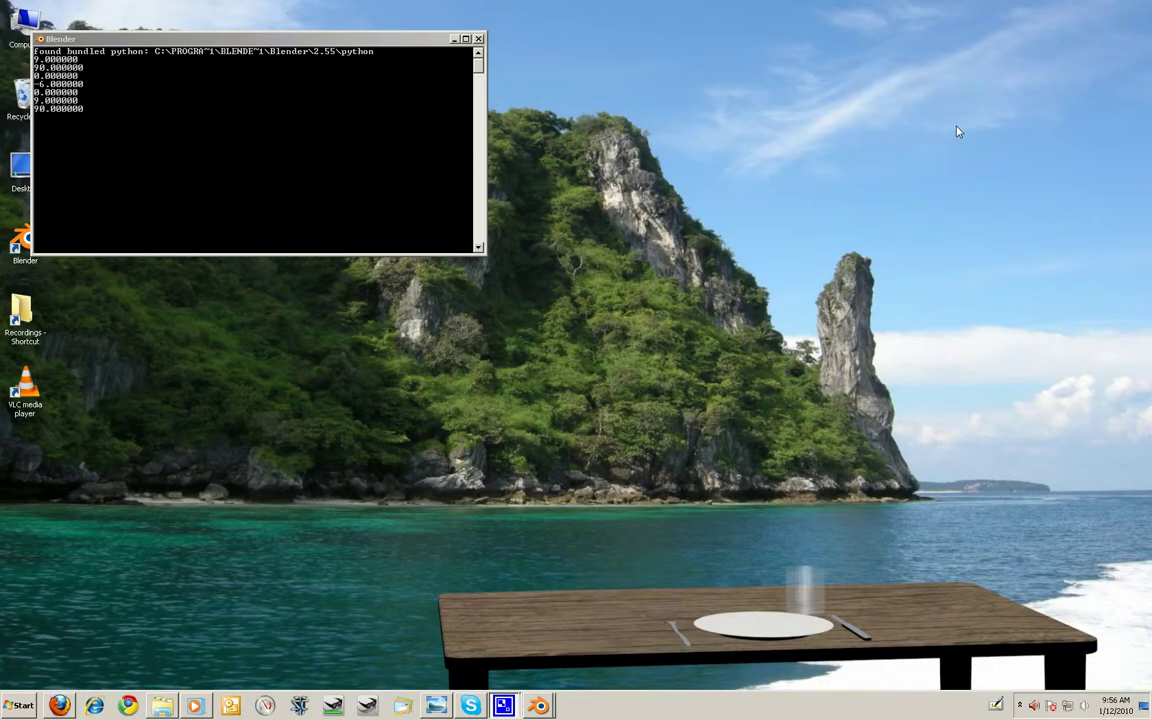
left_click(424, 40)
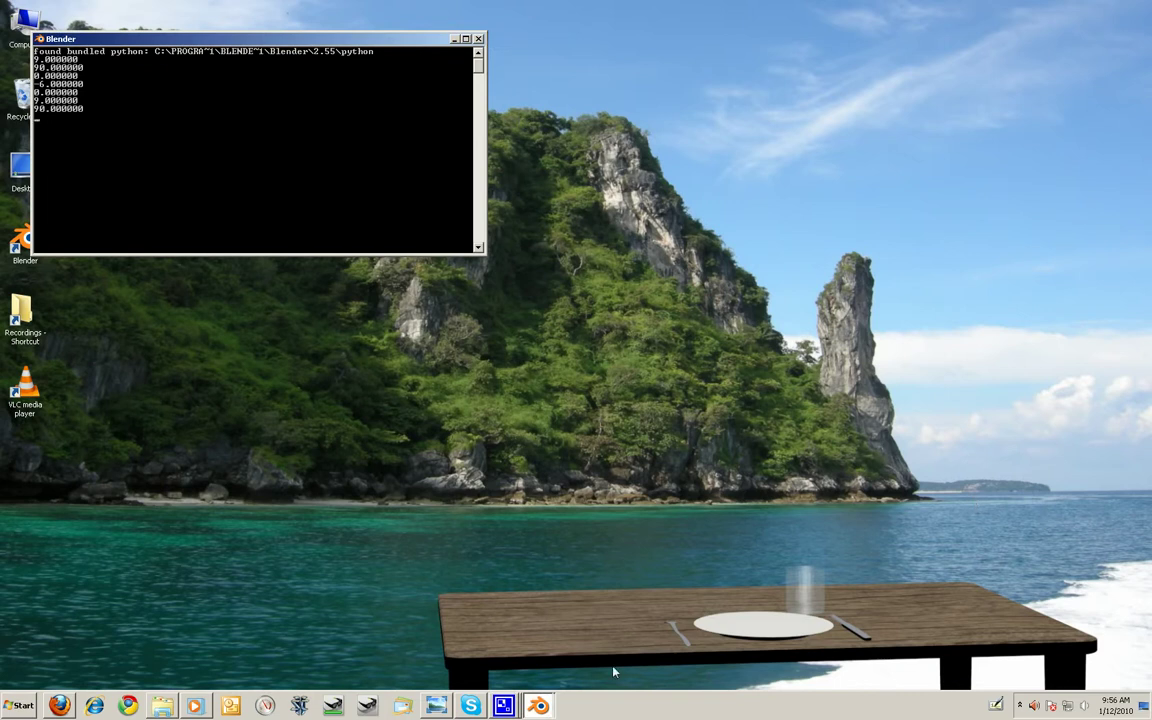
left_click(503, 706)
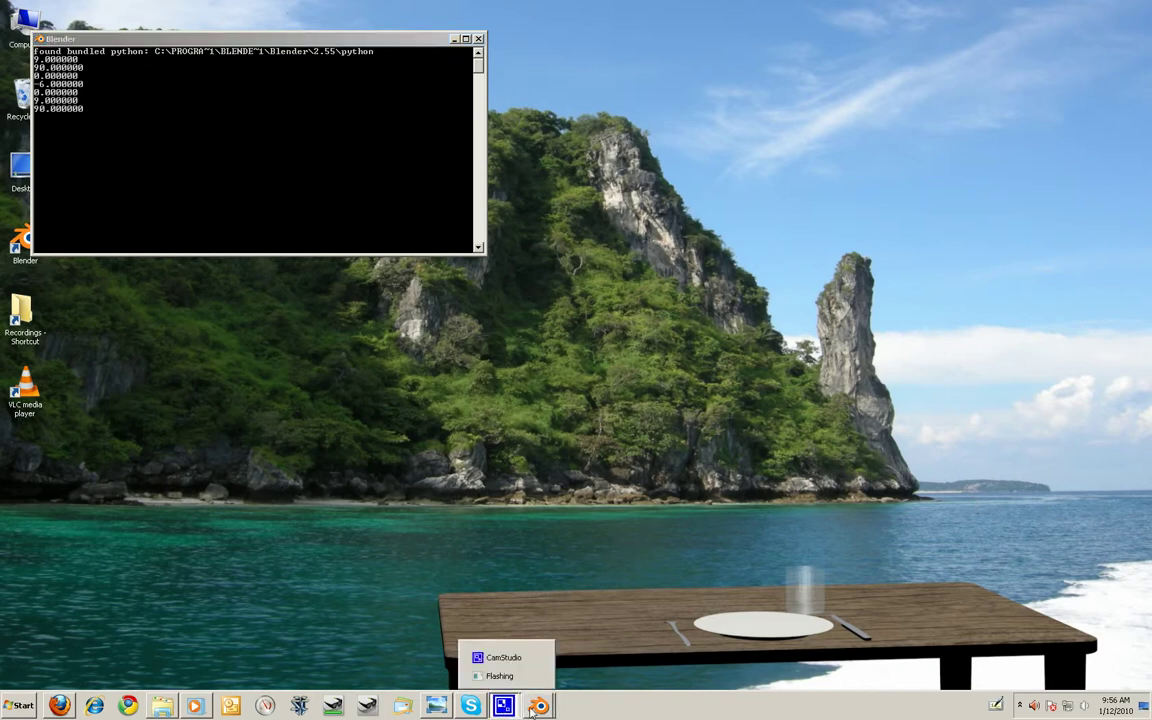
mouse_move(538, 706)
left_click(543, 677)
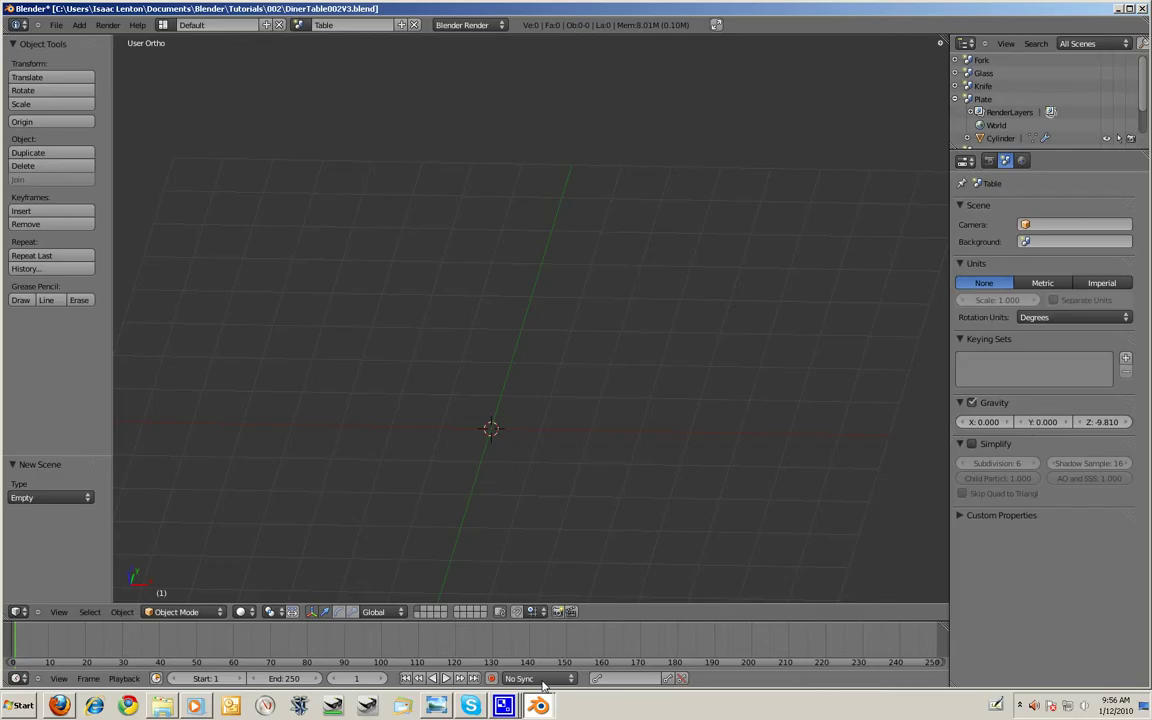
- Look through the Fork, Glass, Plate and Knife scenes, then return to the Table scene
left_click(309, 28)
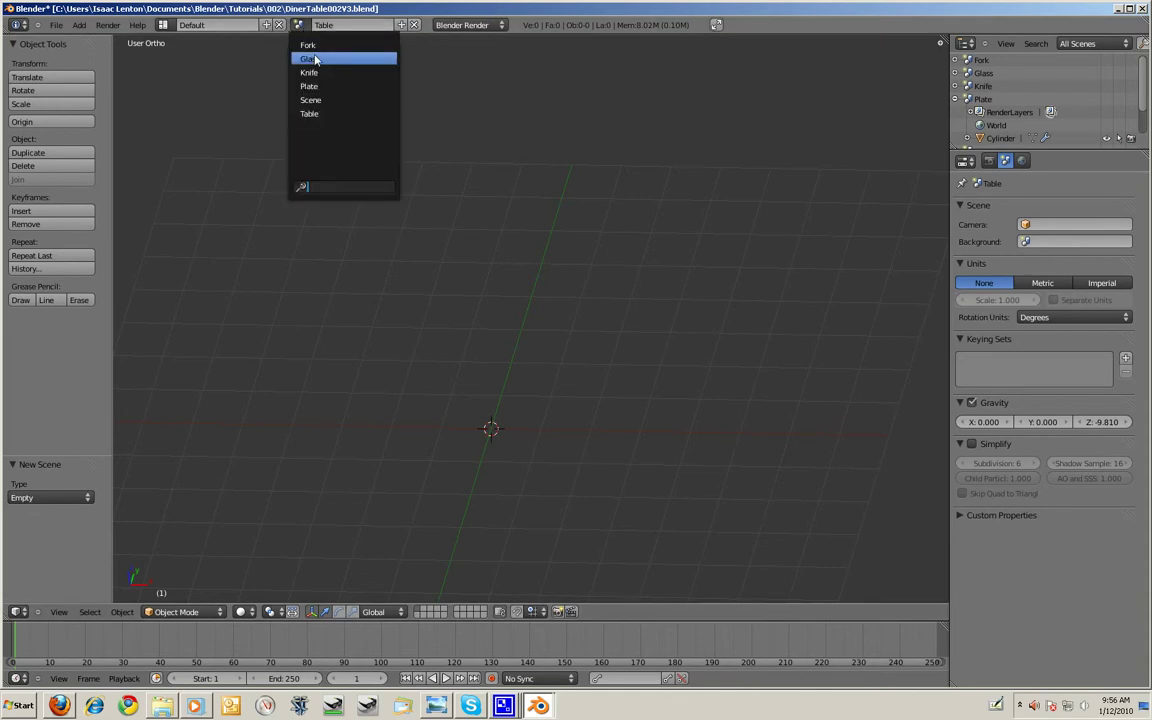
left_click(314, 42)
left_click(302, 28)
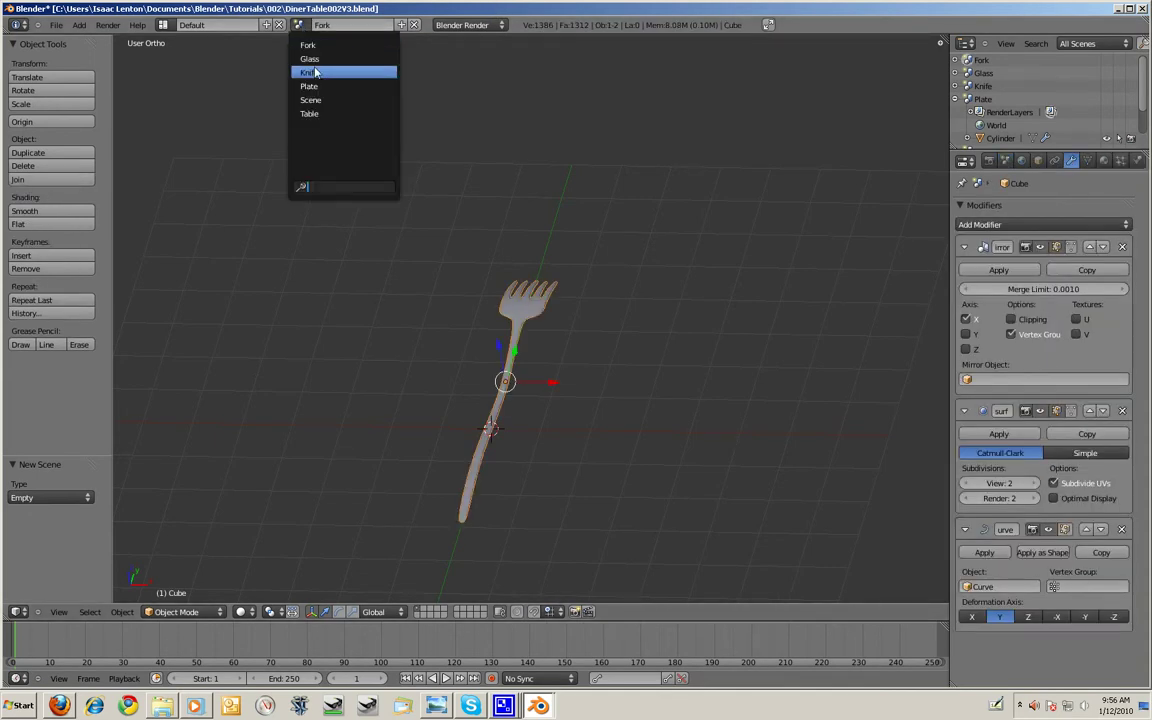
left_click(309, 58)
left_click(309, 28)
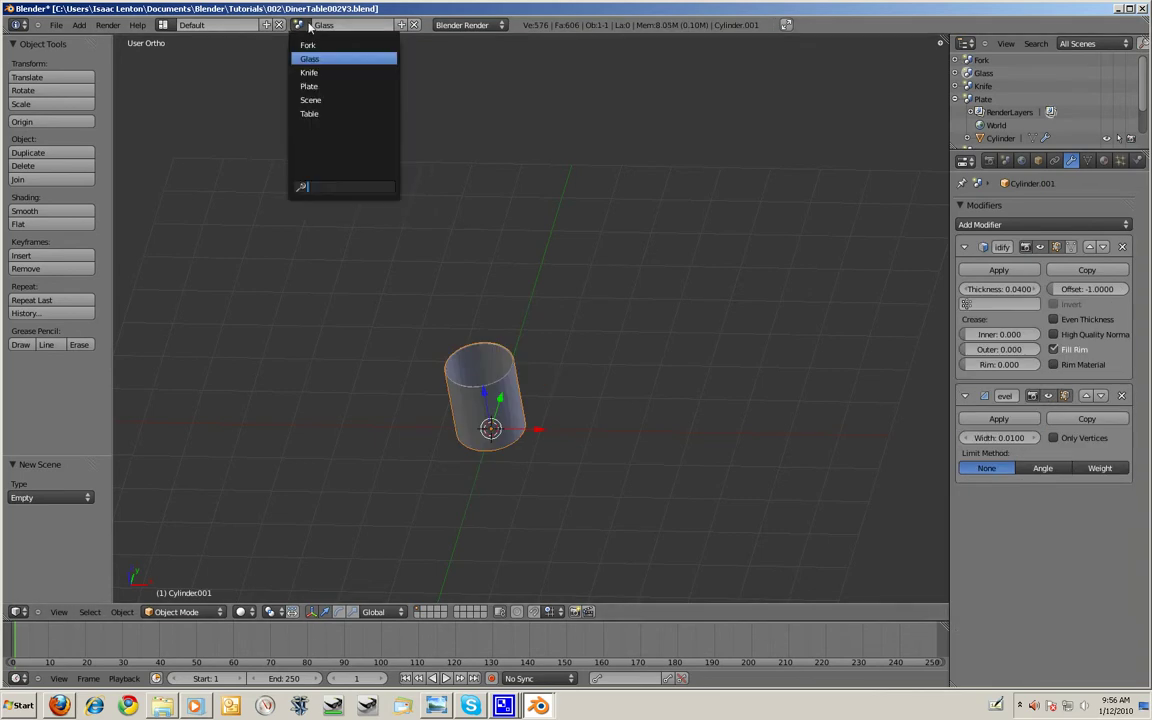
left_click(323, 88)
left_click(300, 25)
left_click(326, 75)
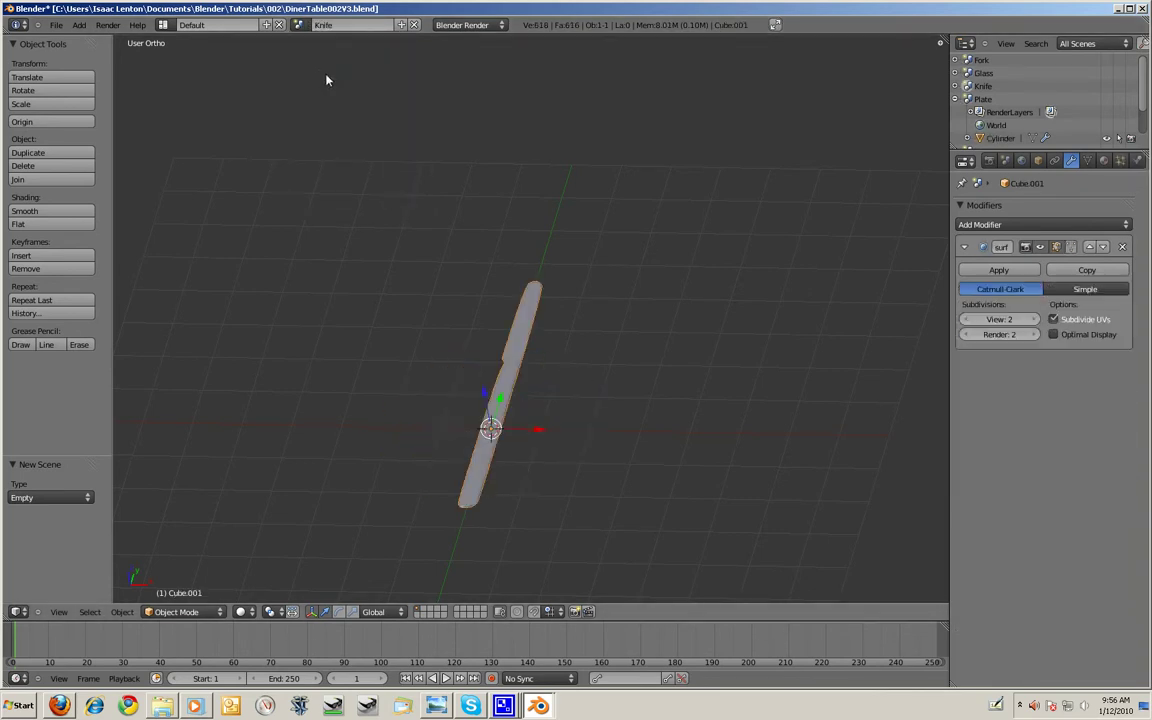
left_click(301, 26)
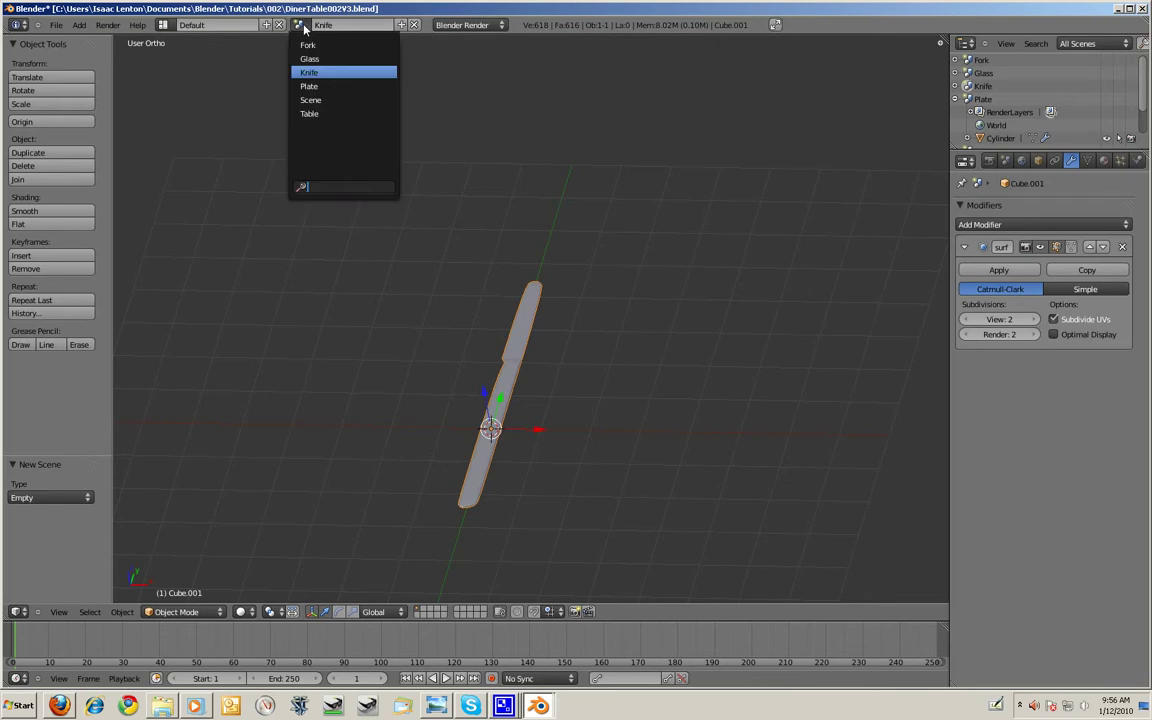
left_click(318, 114)
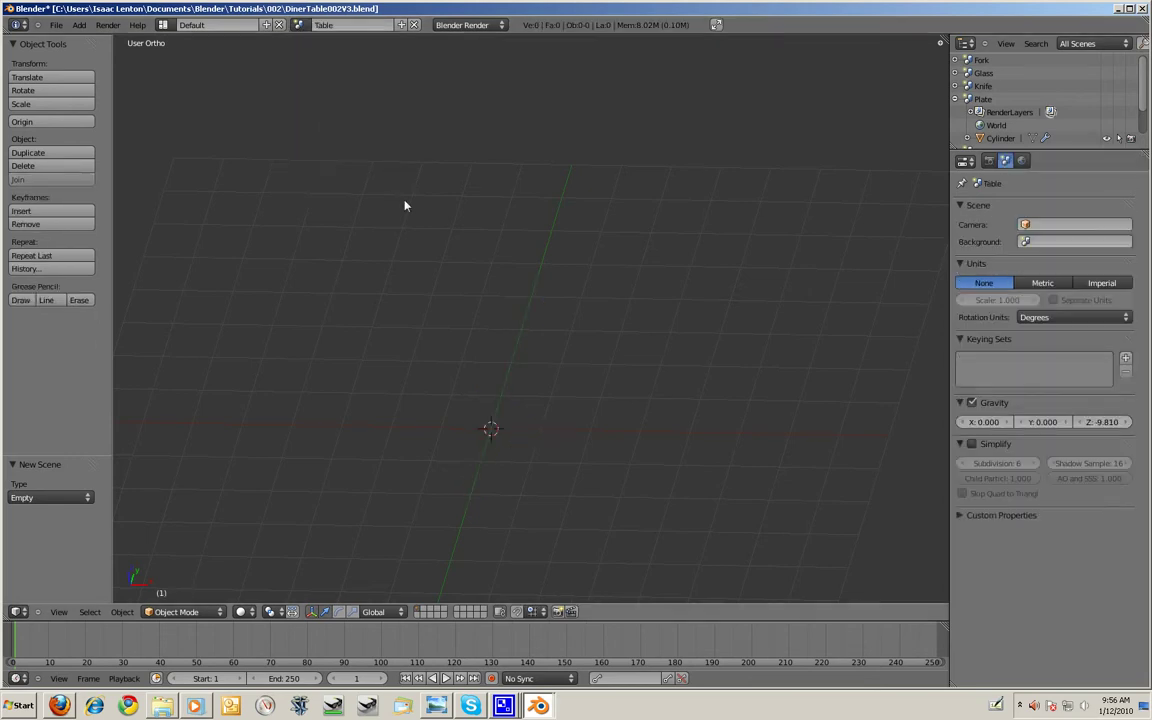
- Add a cube, flatten it along Z and raise it 3 units
middle_click_drag(446, 448, 450, 393)
middle_click_drag(690, 497, 622, 433)
key("space")
key("Return")
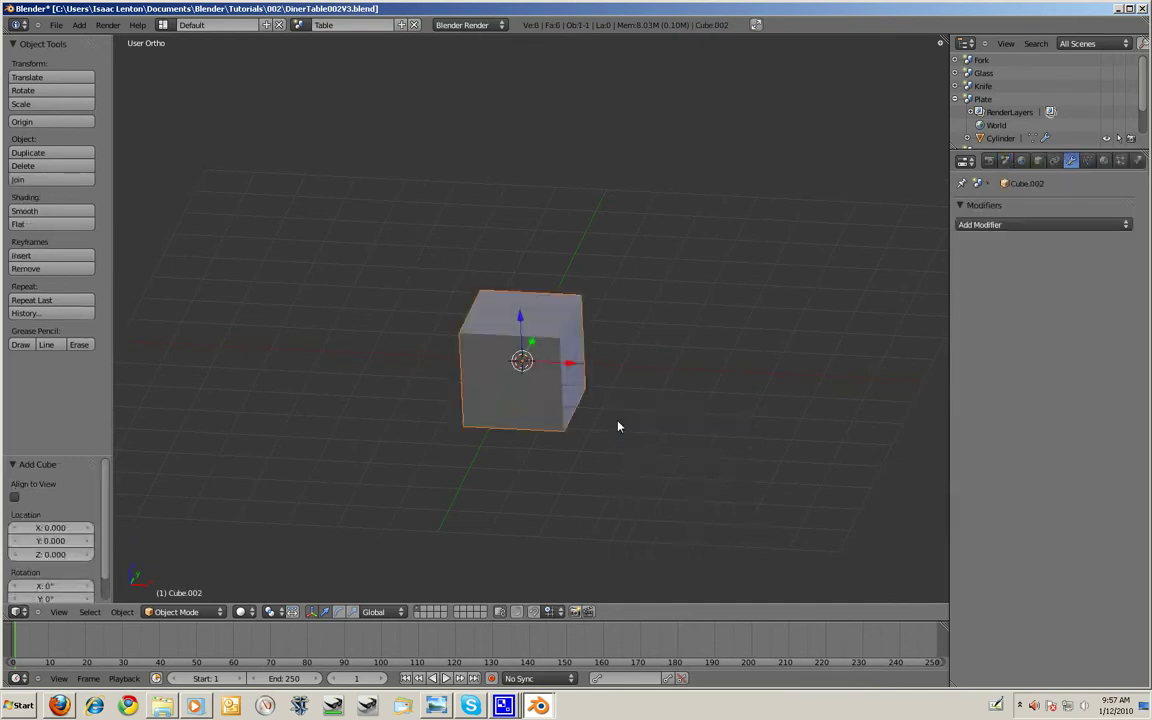
key("s")
key("z")
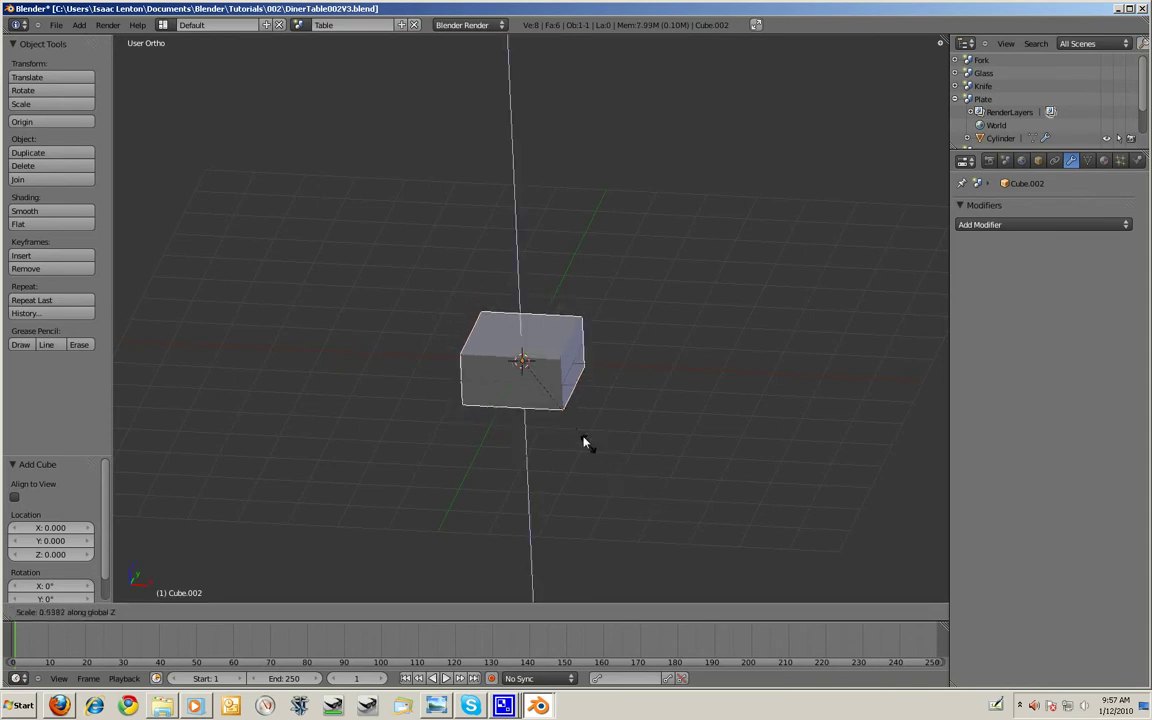
left_click(527, 386)
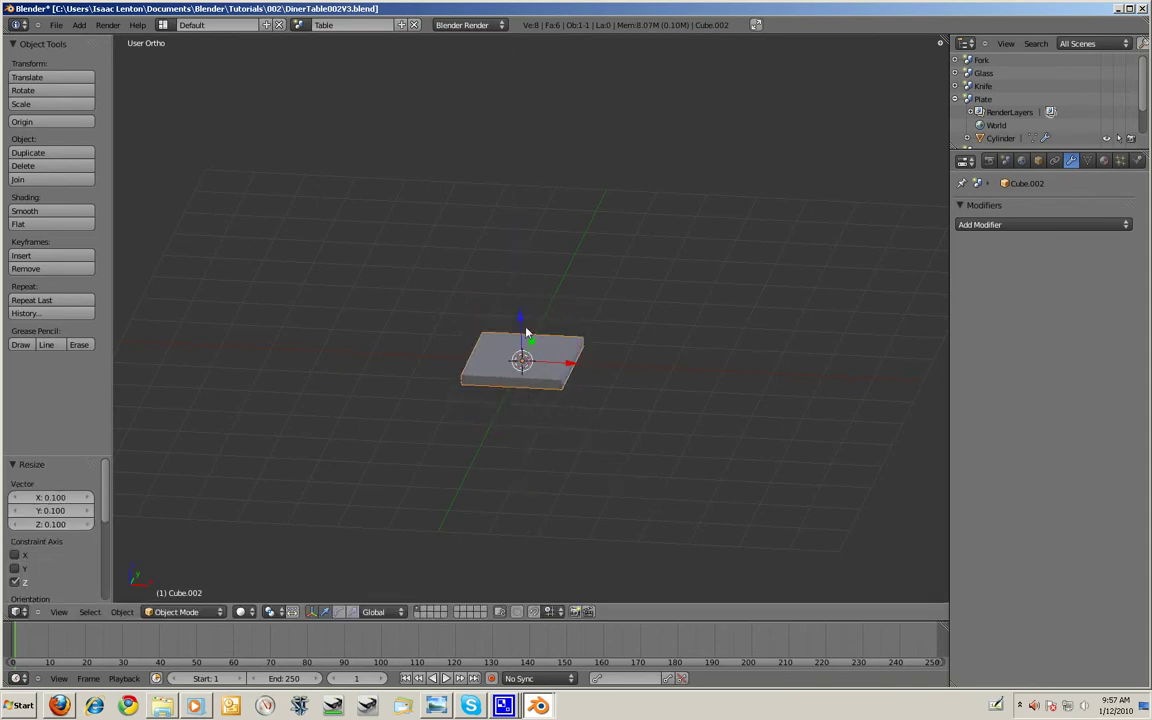
left_click_drag(521, 328, 535, 195)
- Stretch the slab 3.3 along X and 2 along Y, then enter Edit Mode
middle_click_drag(550, 287, 568, 355)
key("s")
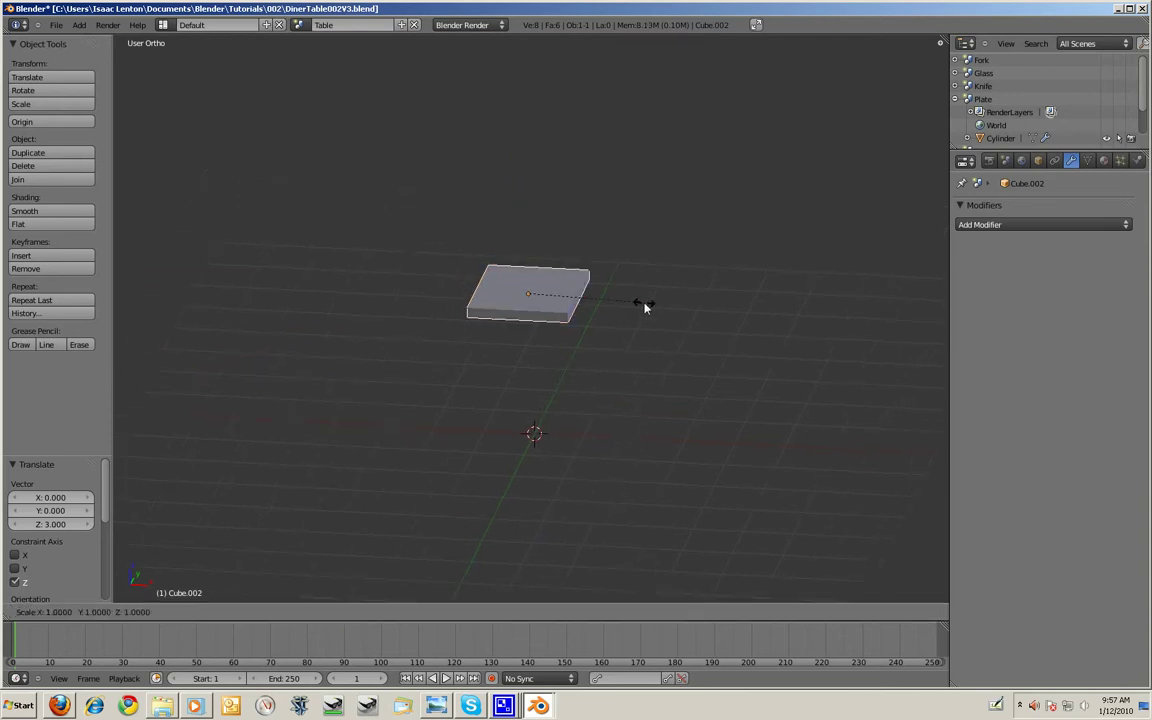
key("x")
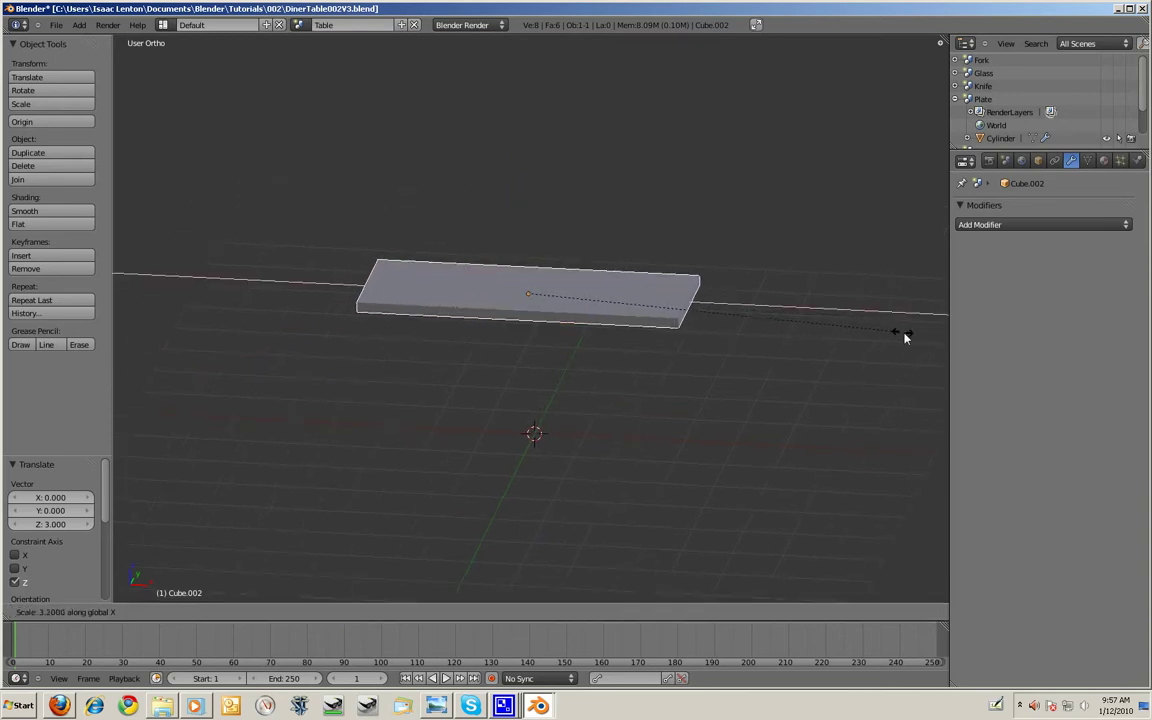
left_click(903, 336)
key("s")
key("y")
left_click(563, 390)
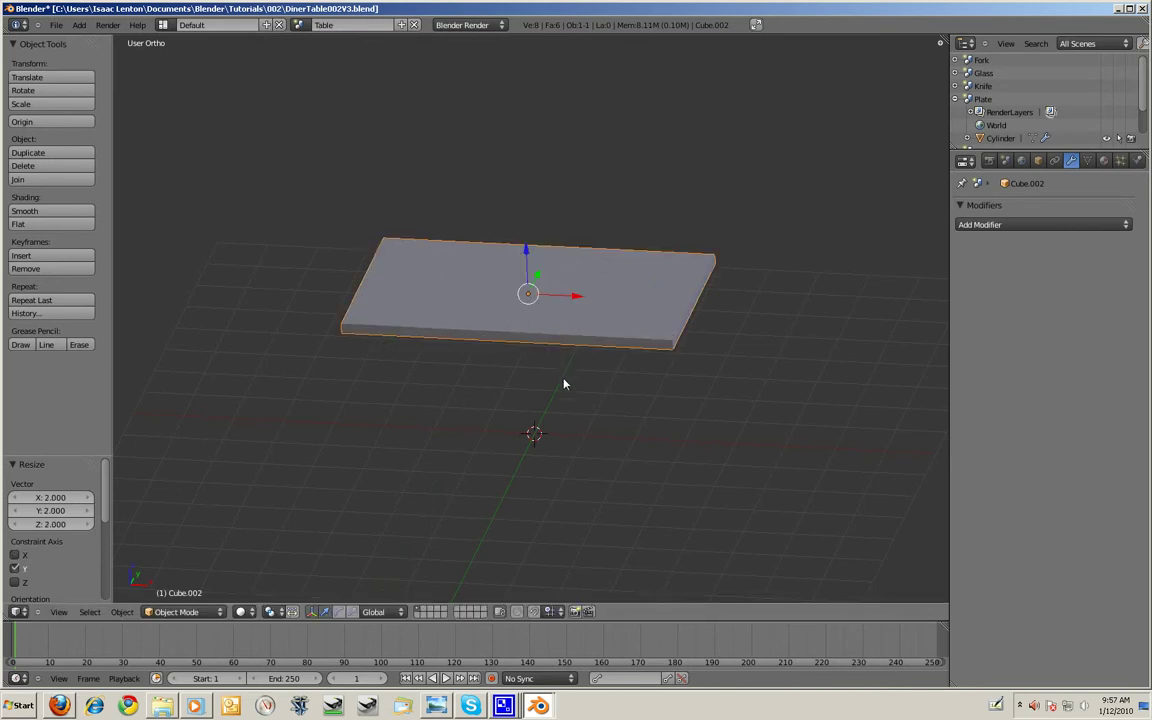
middle_click_drag(563, 393, 525, 497)
key("Tab")
- Scale the slab's mesh to 0.4 along Z and lower it slightly in front view
scroll(596, 458, "up", 5)
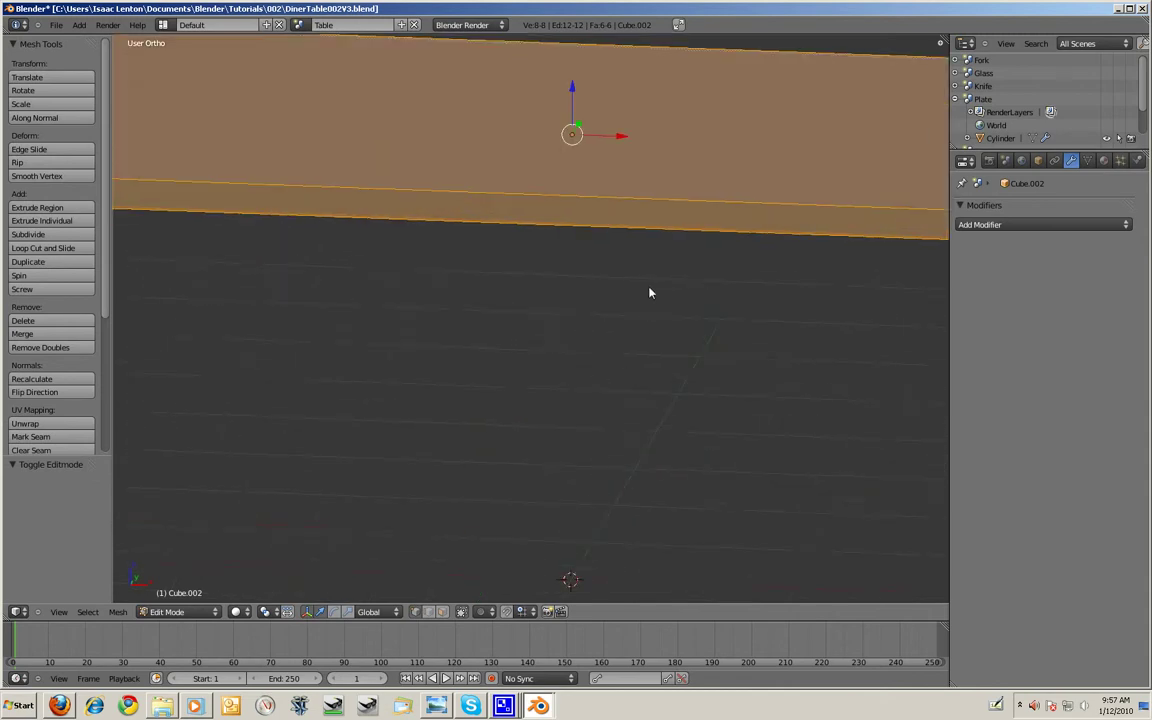
middle_click_drag(643, 319, 689, 458)
key("s")
key("z")
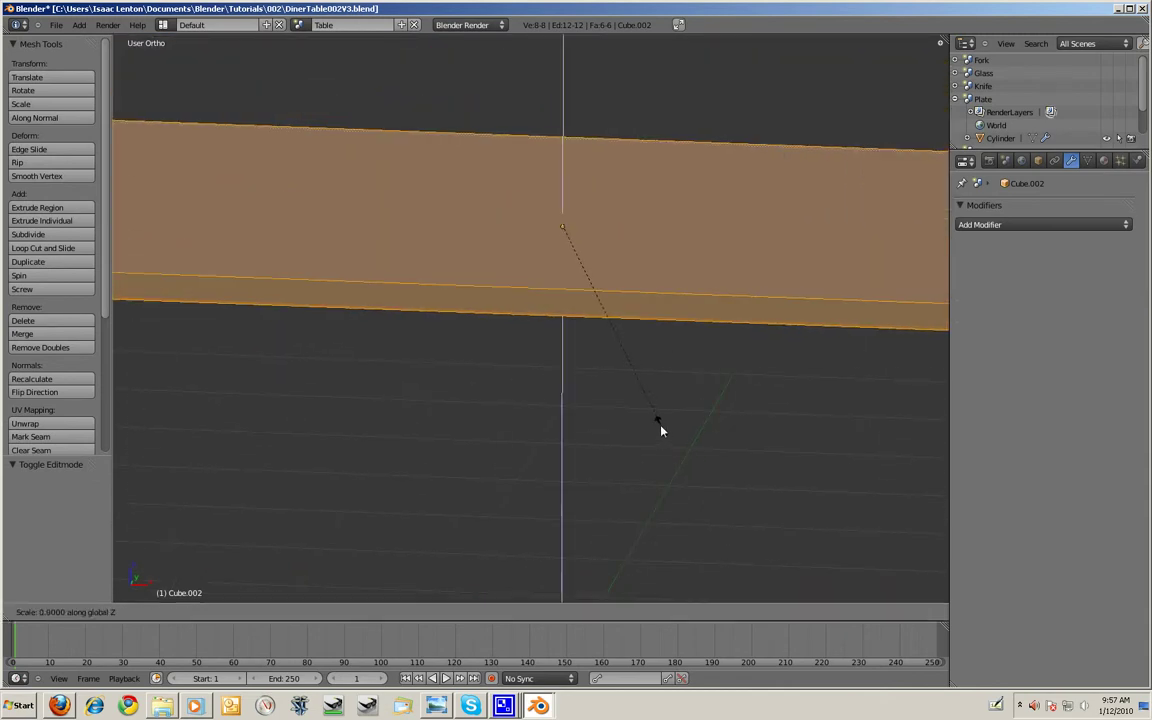
left_click(590, 326)
scroll(589, 352, "down", 3)
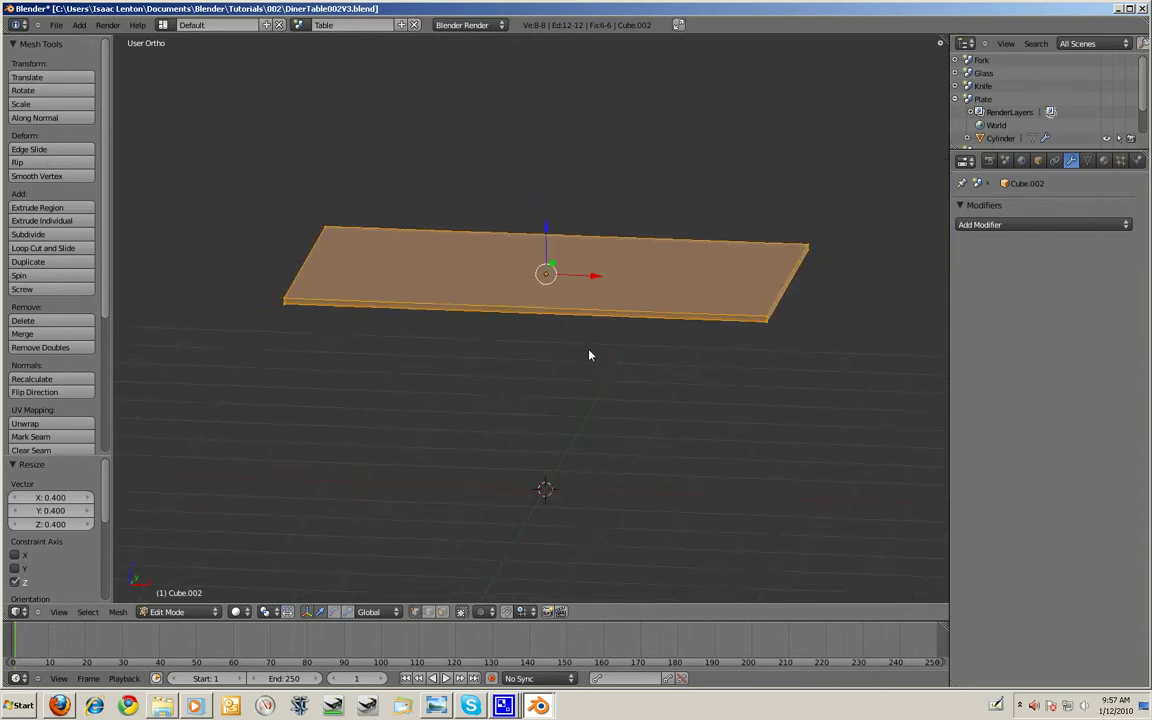
scroll(590, 355, "up", 1)
key("KP_1")
key("g")
key("z")
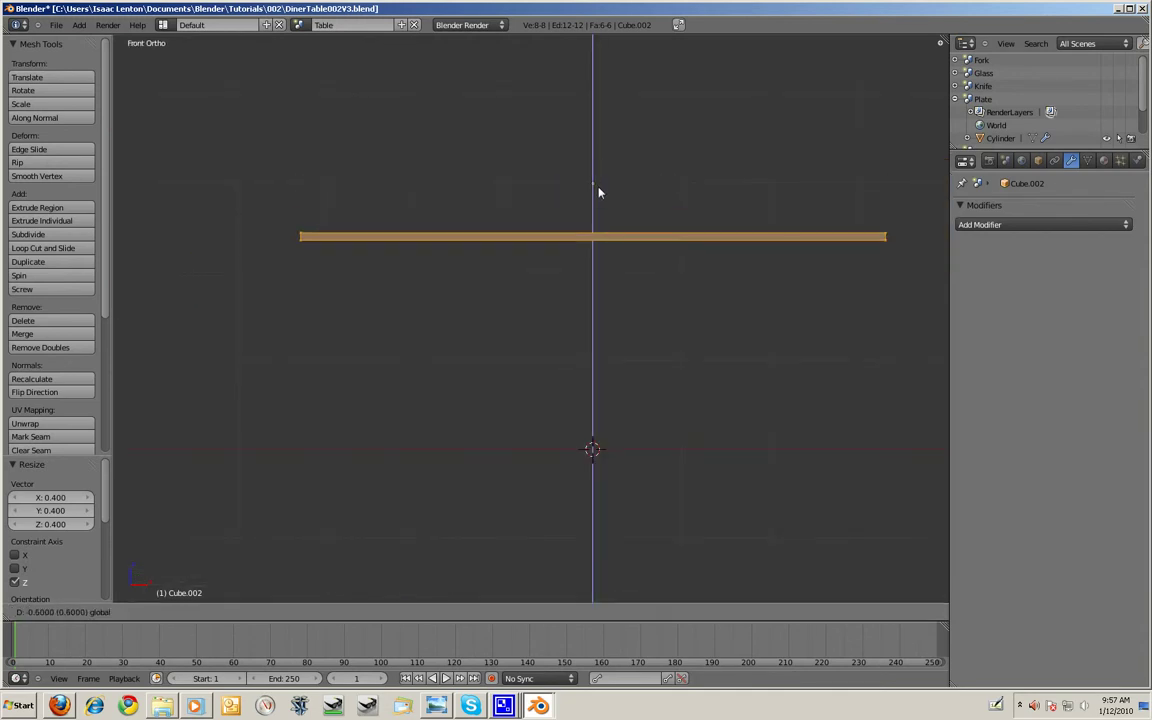
left_click(600, 192)
middle_click_drag(606, 287, 502, 324, "shift")
- Add a cube, shrink it to 0.215 and stretch it vertically into a tall post
key("space")
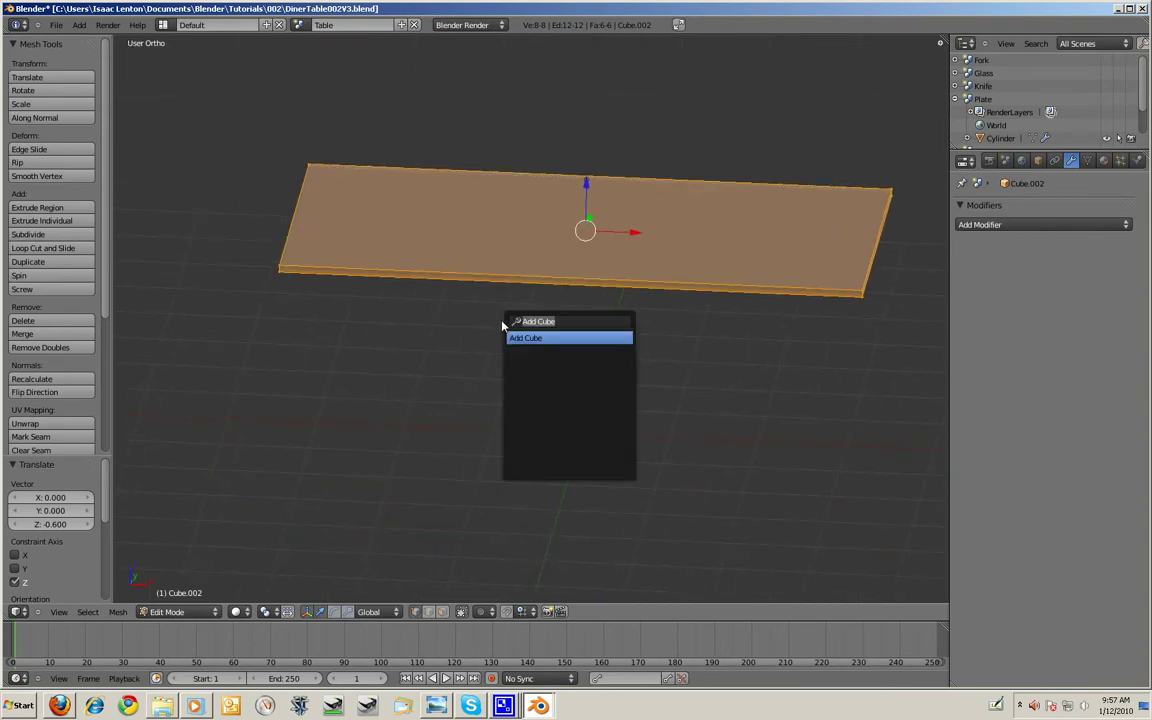
key("Escape")
key("space")
type("cube")
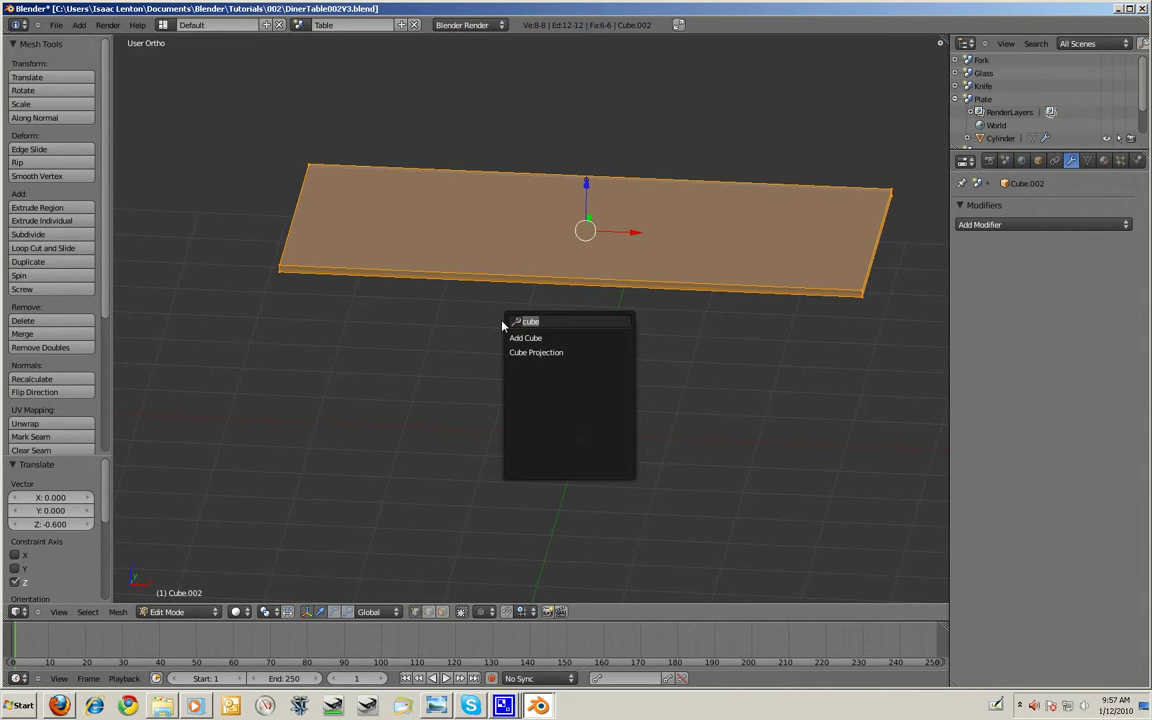
key("Return")
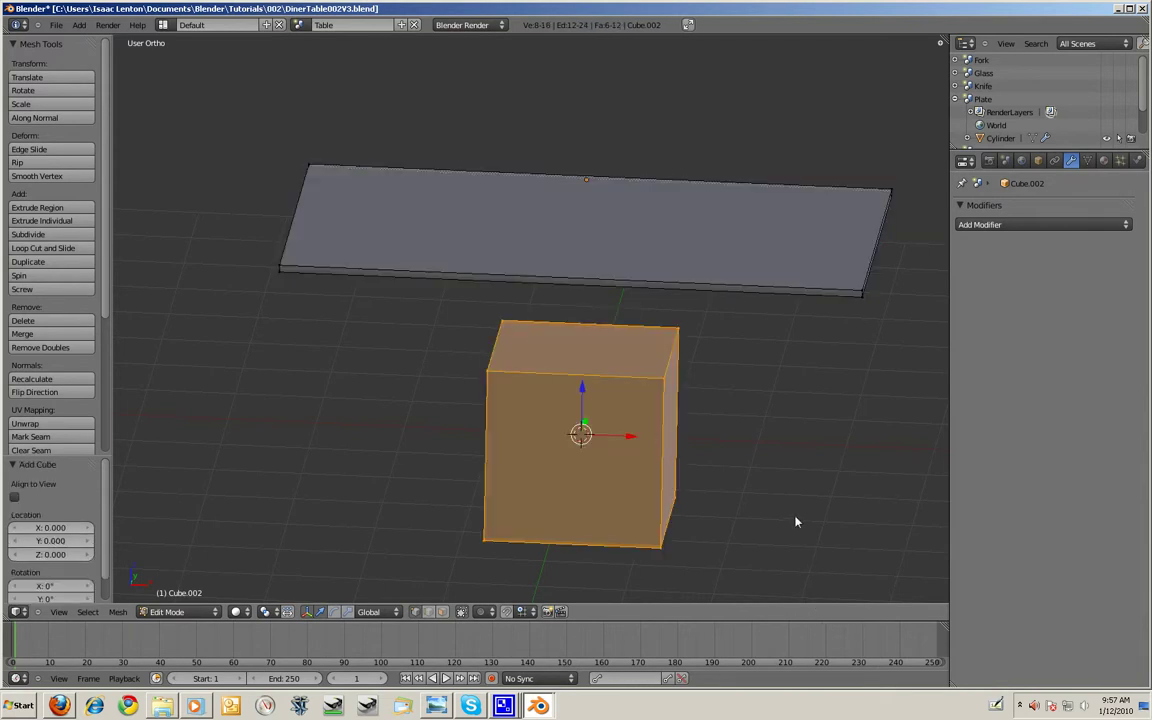
key("s")
left_click(626, 437)
key("s")
key("z")
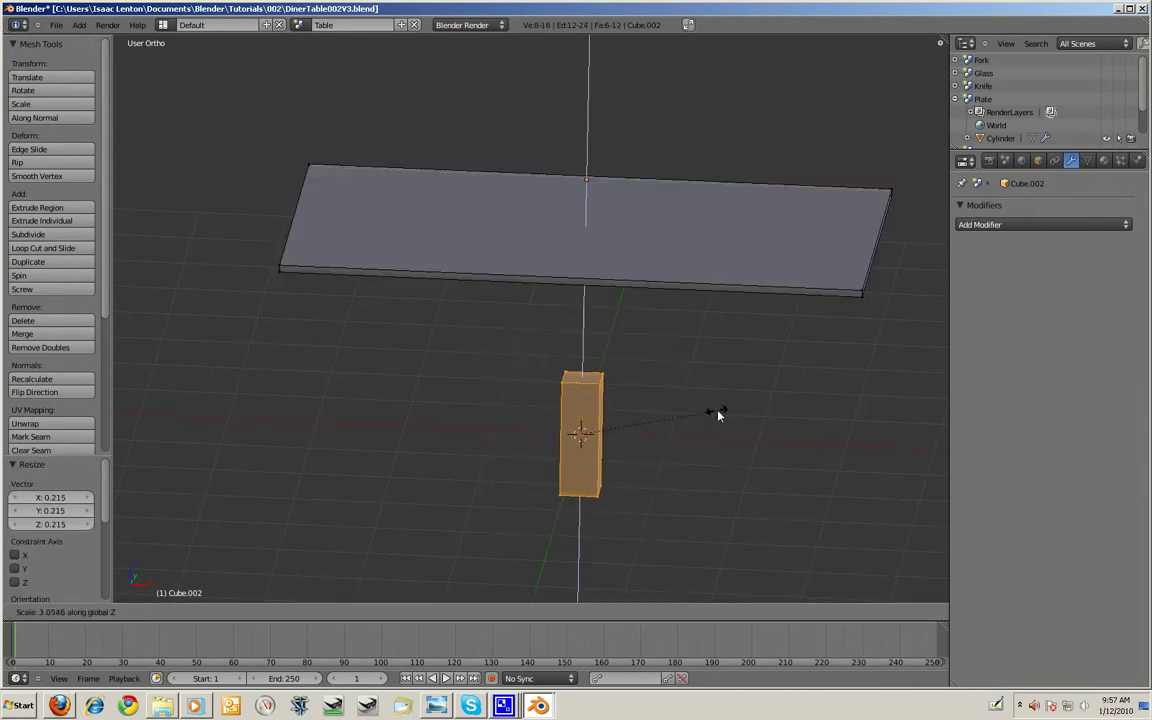
left_click(825, 342)
- Position the post under the tabletop's left corner
key("g")
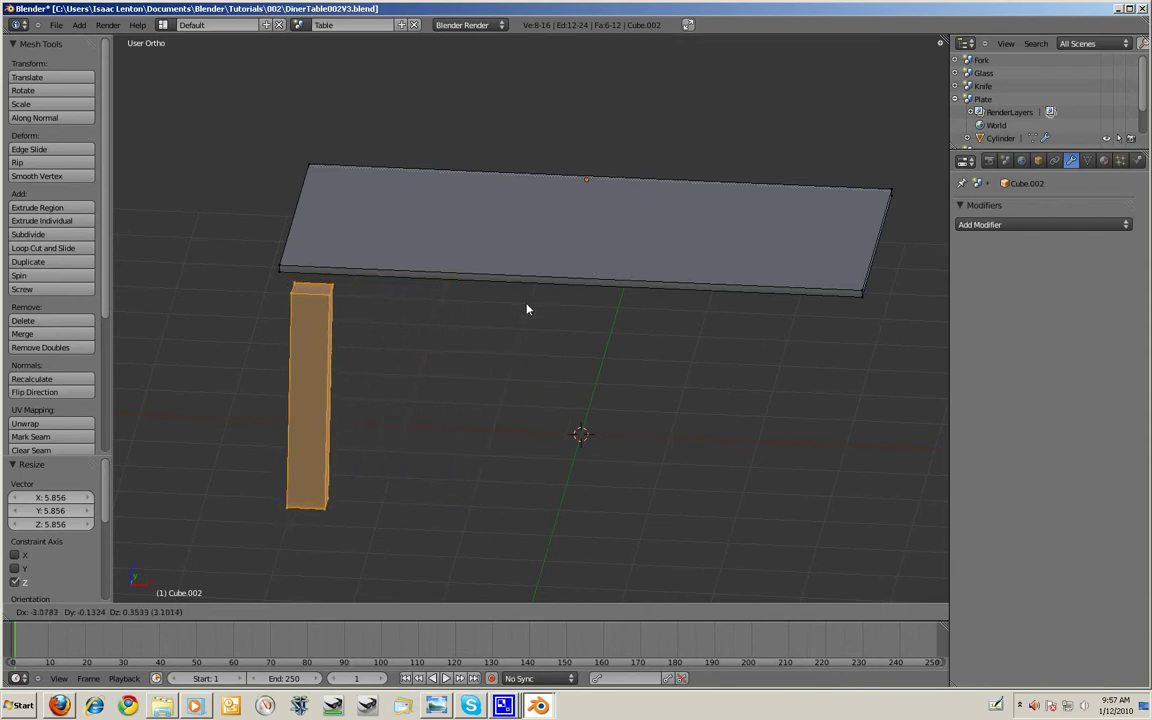
left_click(530, 310)
key("KP_1")
key("g")
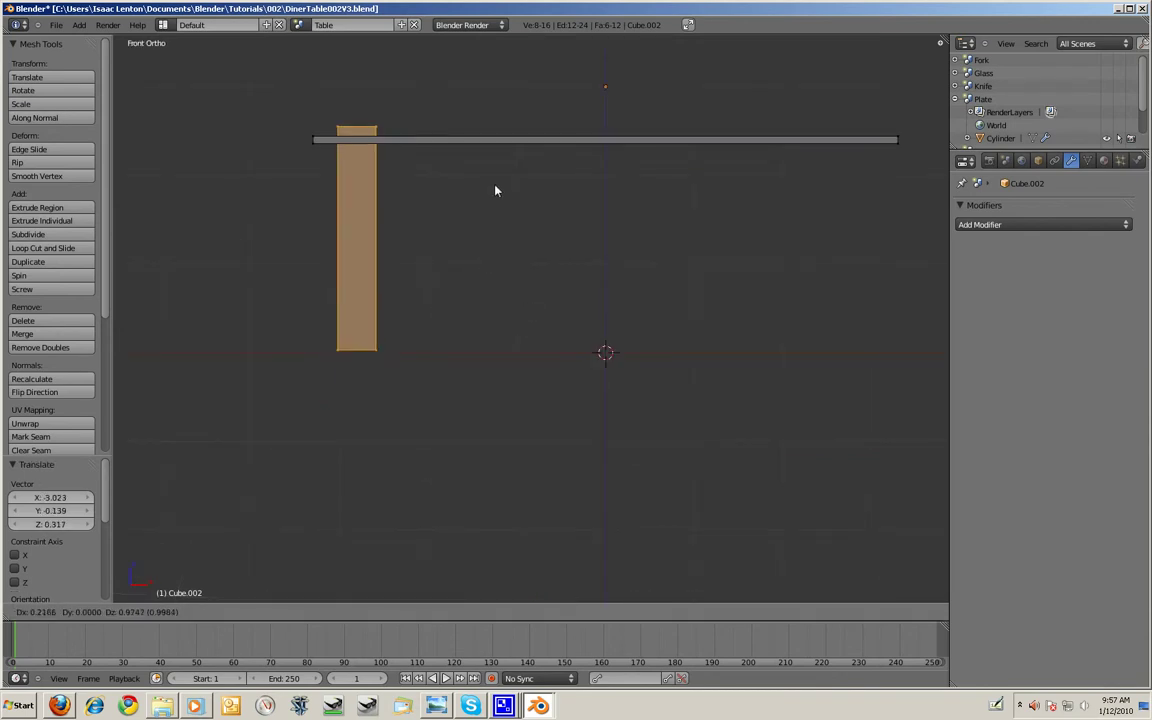
left_click(490, 190)
key("g")
left_click(468, 206)
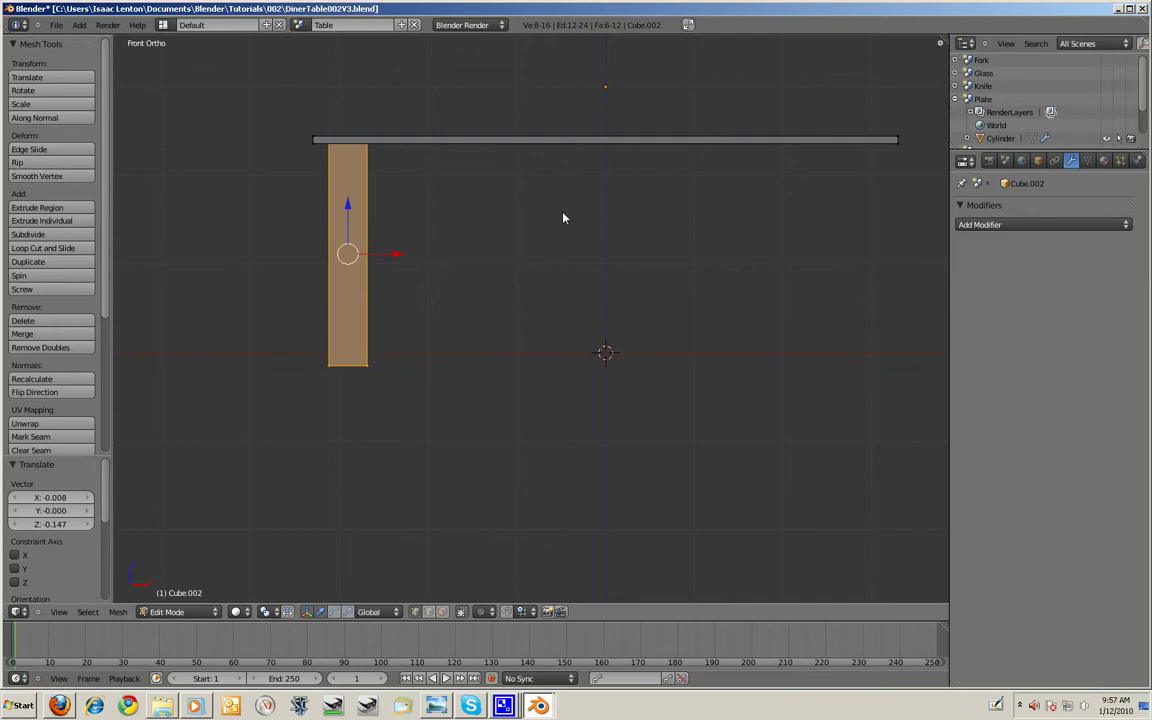
- Delete the post's vertices, leaving only the tabletop slab
key("x")
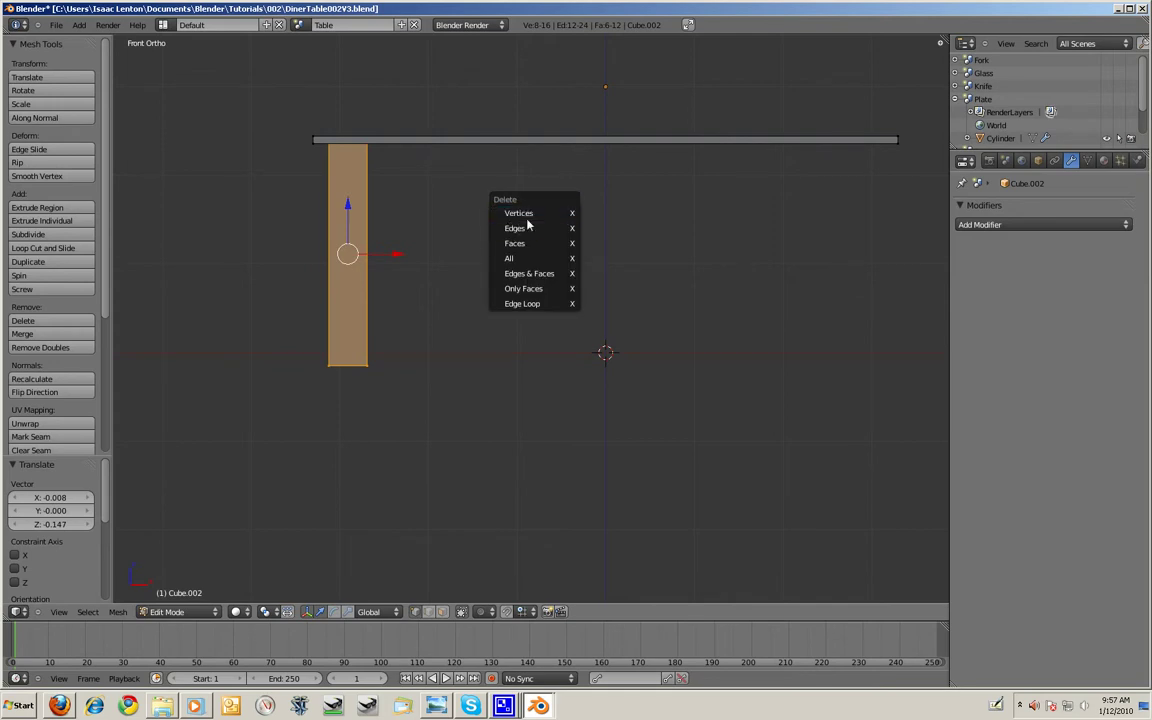
left_click(525, 213)
middle_click_drag(617, 216, 506, 311)
- In top view, add loop cuts close to the slab's left and top edges
key("KP_7")
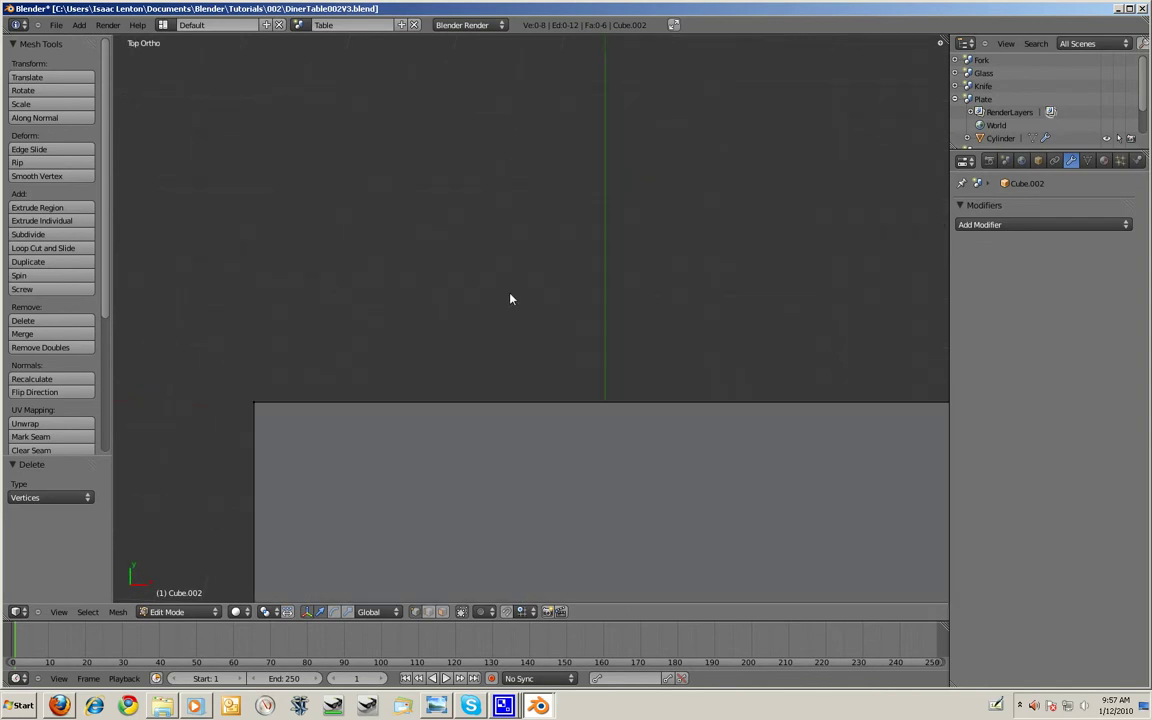
middle_click_drag(560, 386, 486, 226, "shift")
scroll(513, 301, "down", 1)
middle_click_drag(513, 301, 510, 275, "shift")
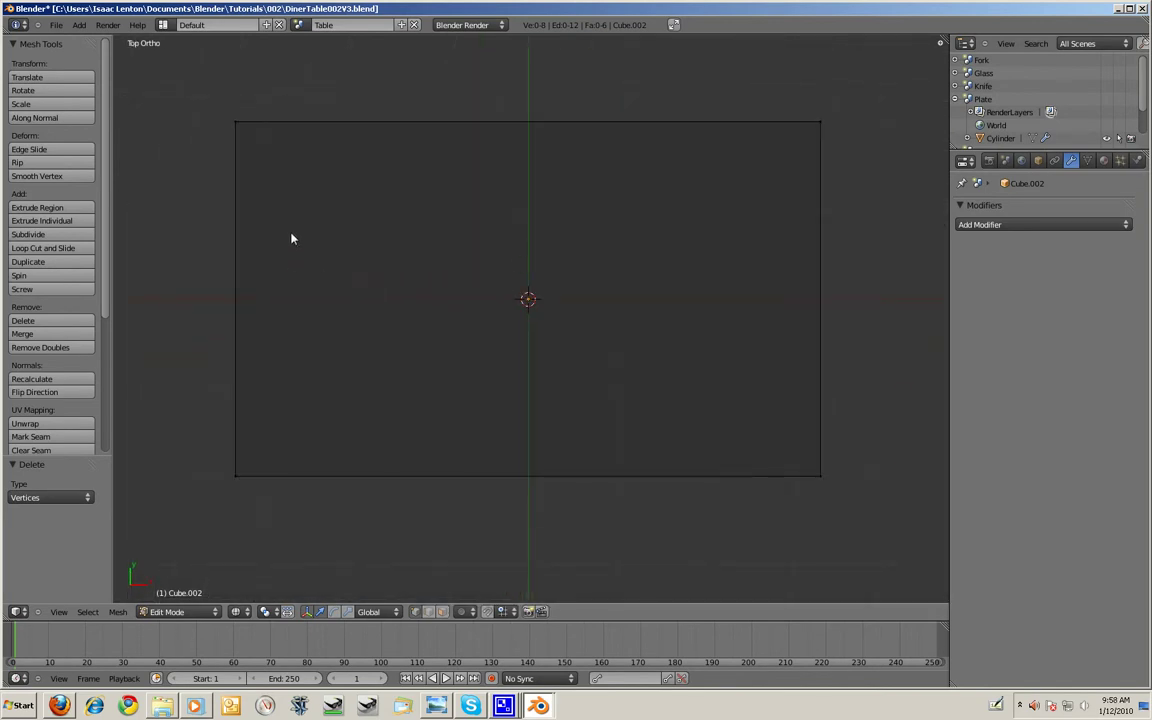
key("ctrl+r")
left_click(285, 134)
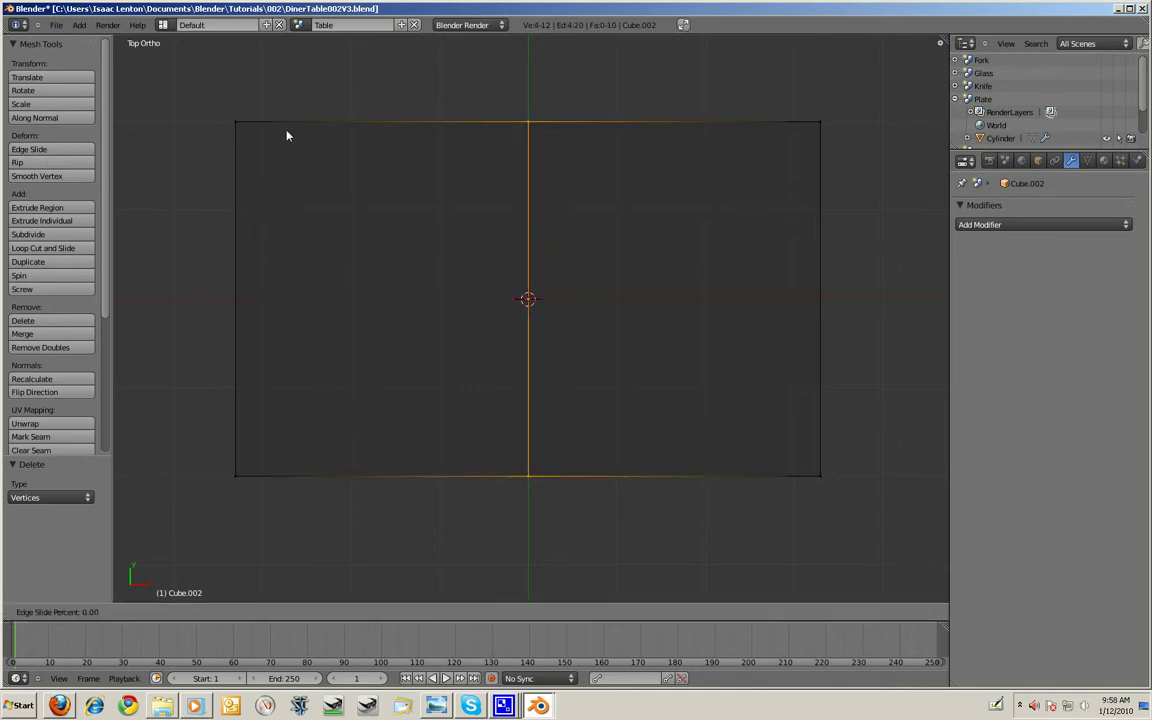
left_click(840, 141)
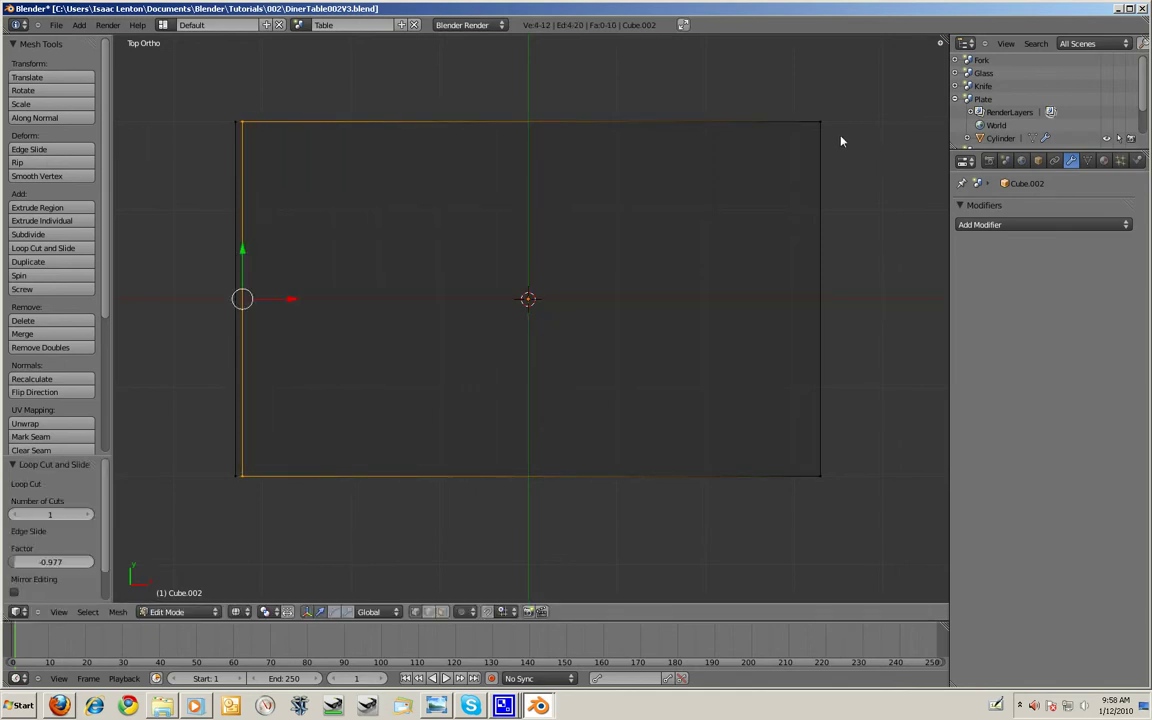
key("ctrl+r")
left_click(231, 176)
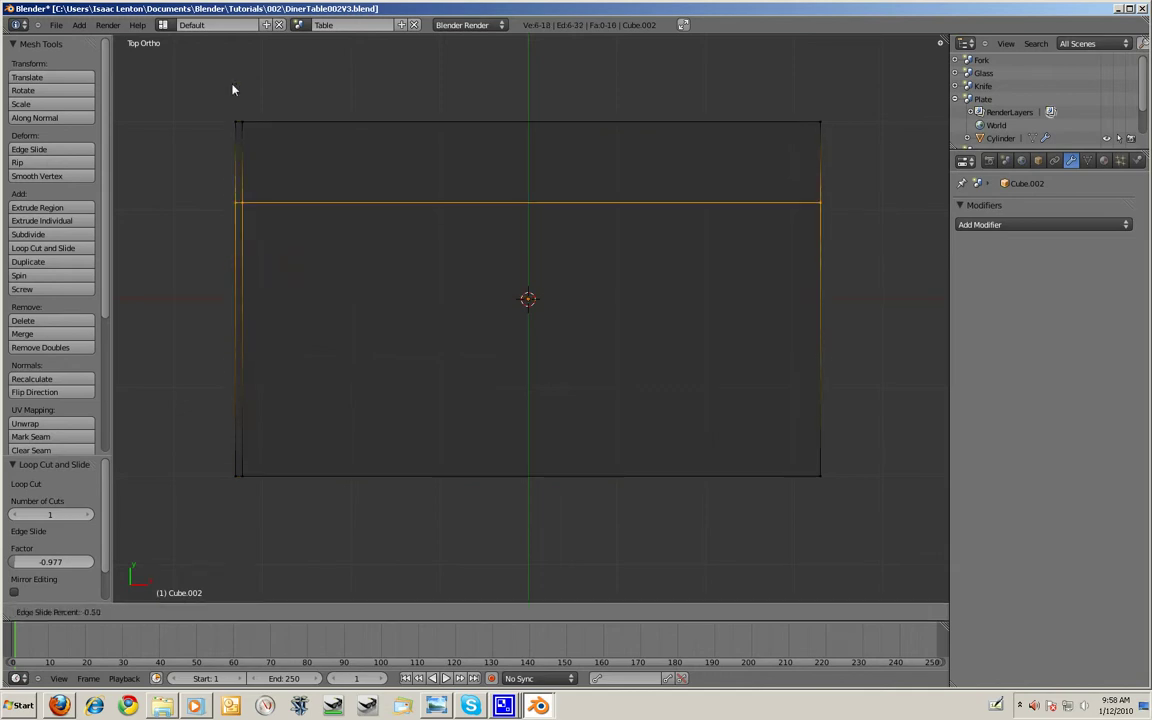
left_click(230, 603)
- Add loop cuts close to the slab's right and bottom edges
key("ctrl+r")
left_click(609, 111)
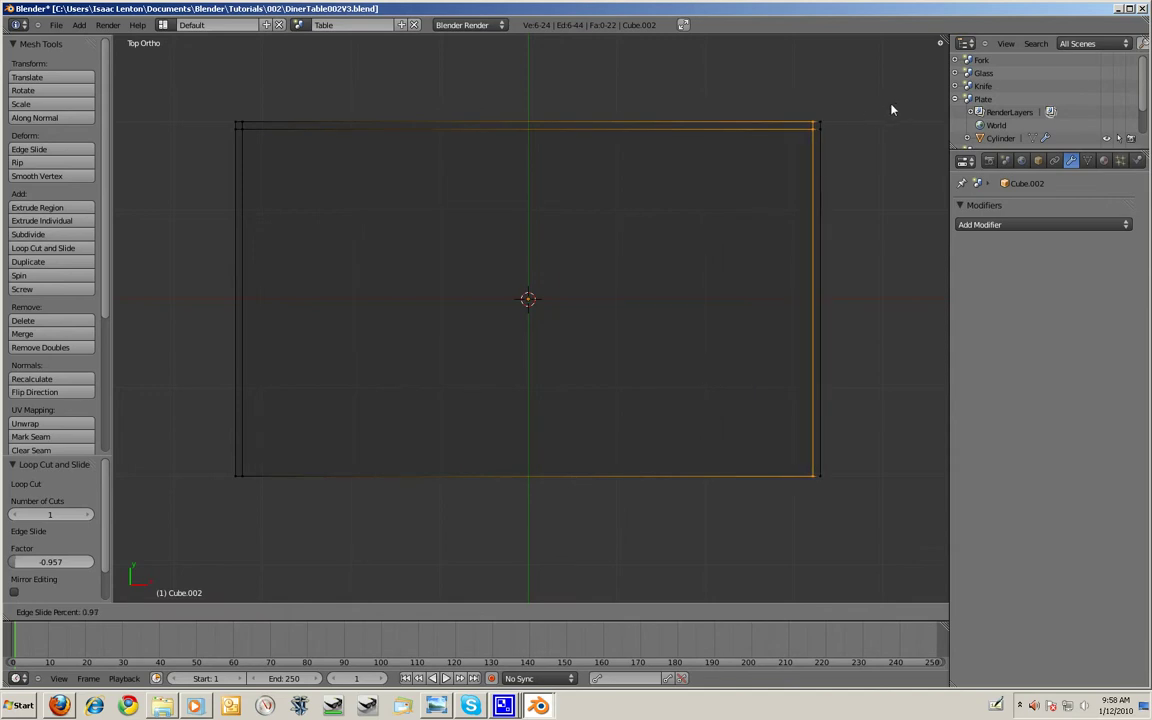
left_click(890, 108)
key("ctrl+r")
left_click(213, 468)
left_click(196, 71)
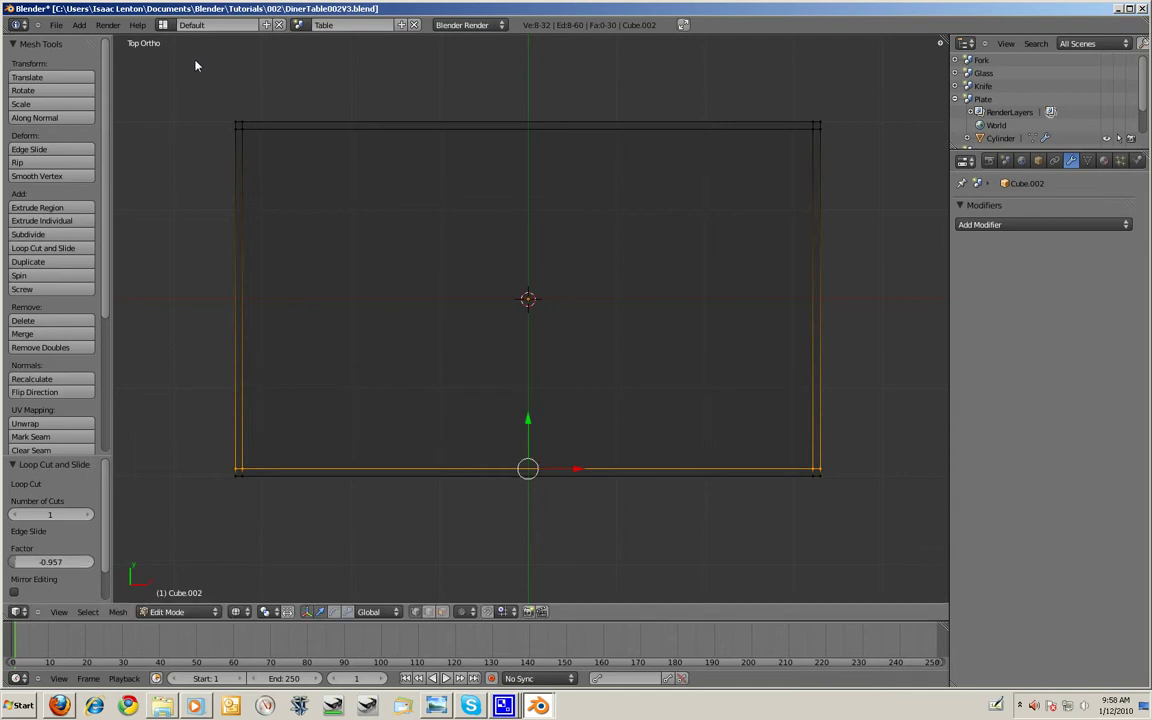
- Add second loop cuts just inside the left and top edges
key("ctrl+r")
left_click(521, 130)
left_click(263, 134)
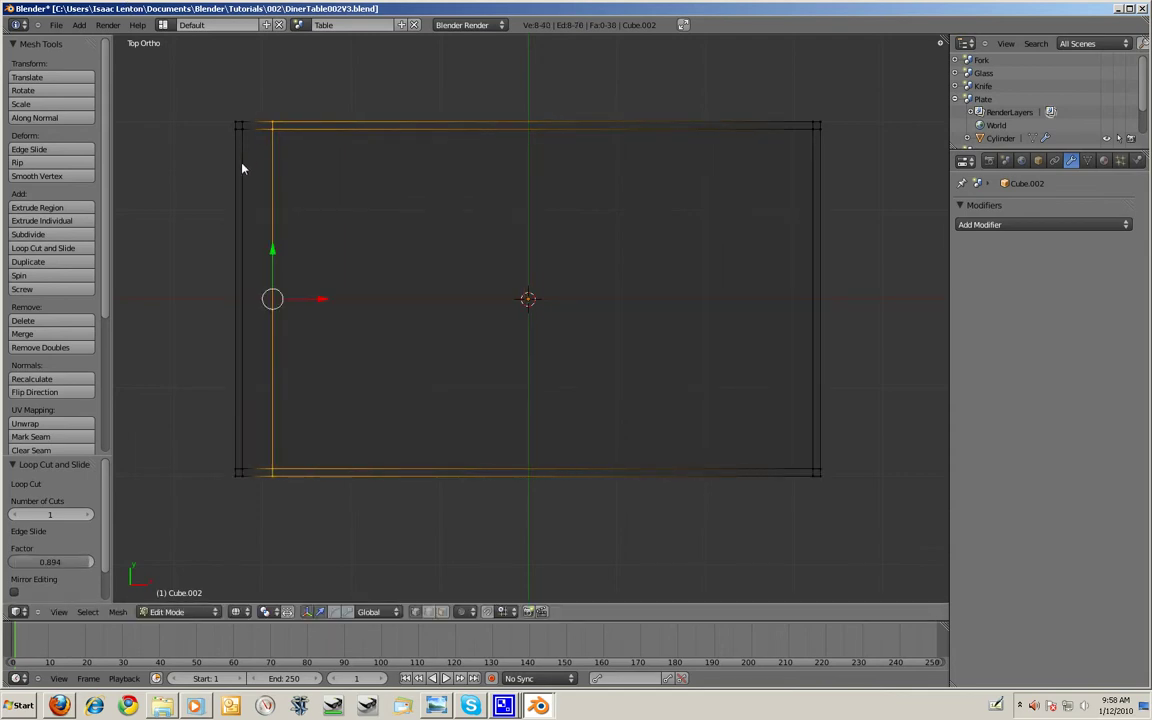
key("ctrl+r")
left_click(240, 297)
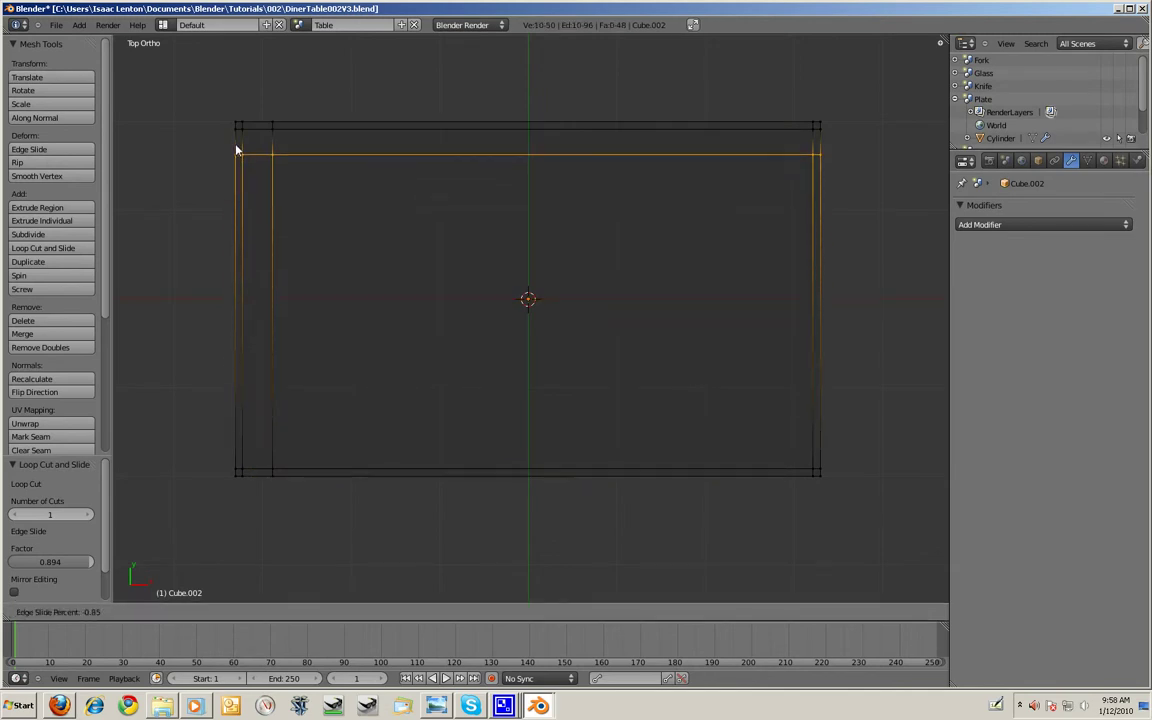
left_click(237, 152)
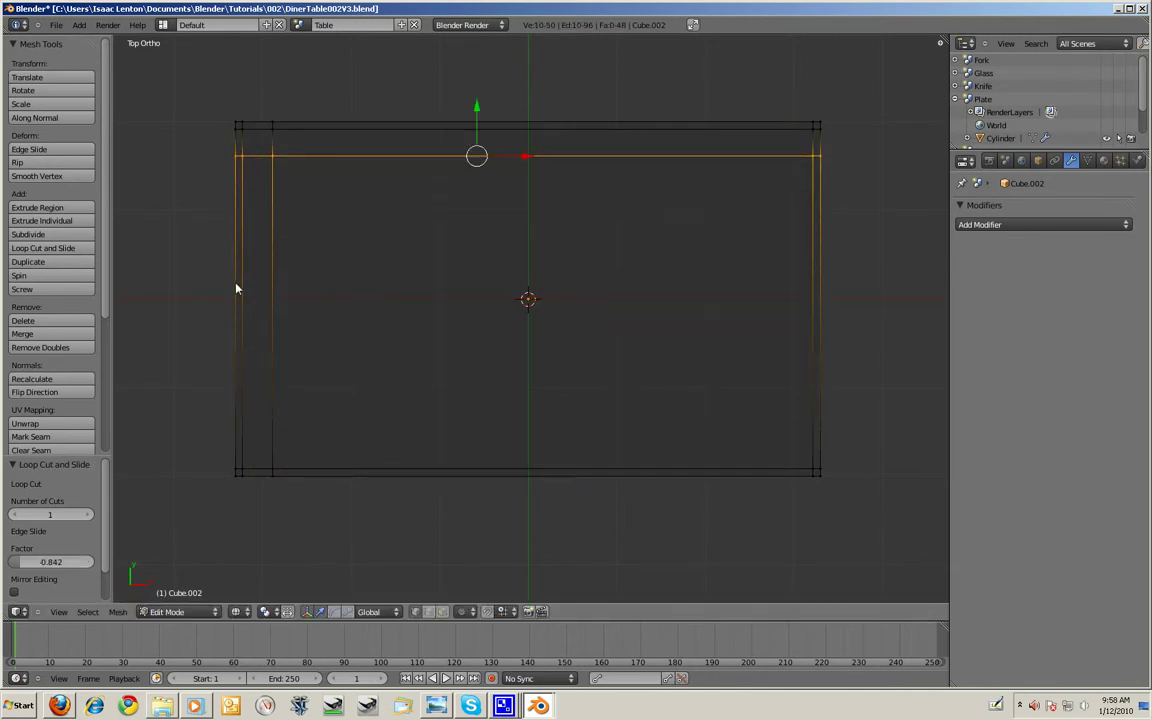
- Add second loop cuts just inside the bottom and right edges
key("ctrl+r")
left_click(237, 290)
left_click(237, 414)
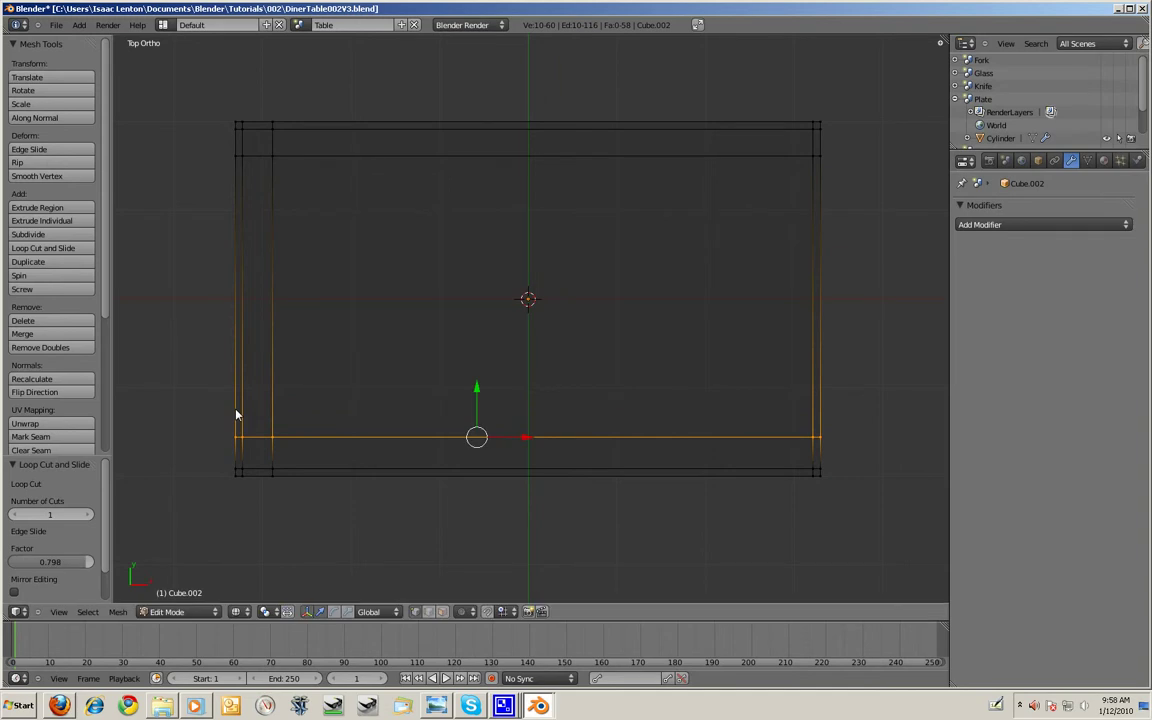
key("ctrl+r")
left_click(558, 123)
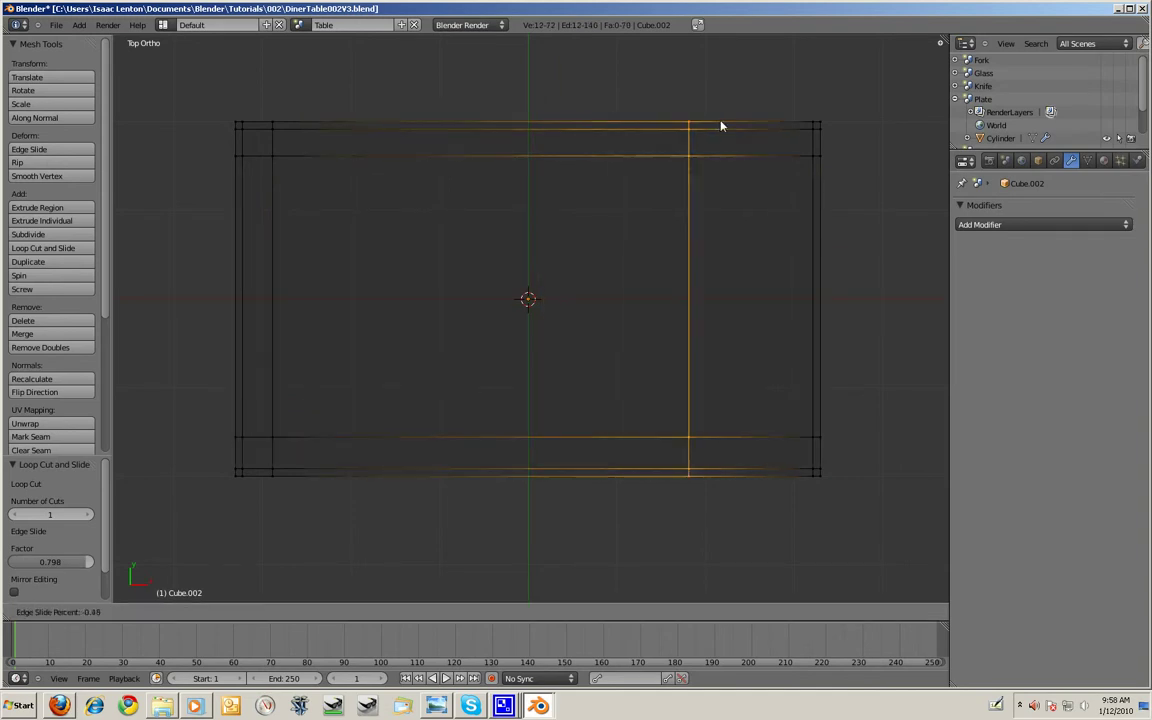
left_click(796, 126)
- In face select and solid shading, select the tabletop's four corner faces
key("a")
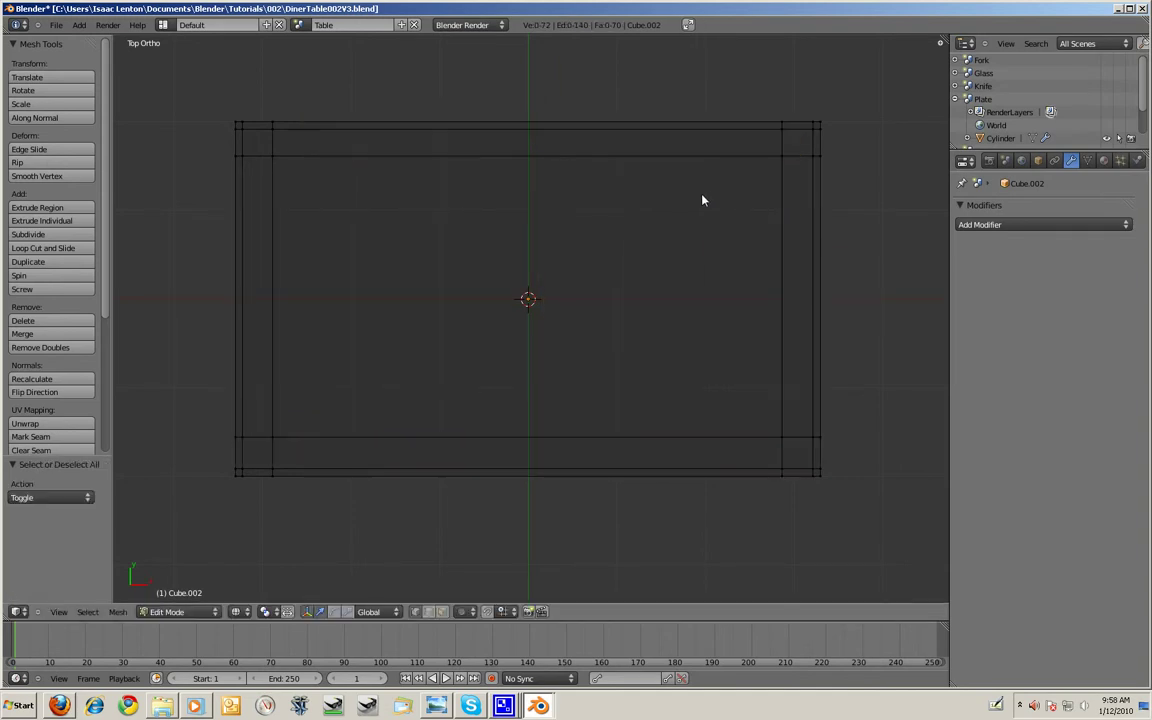
middle_click_drag(497, 350, 531, 410)
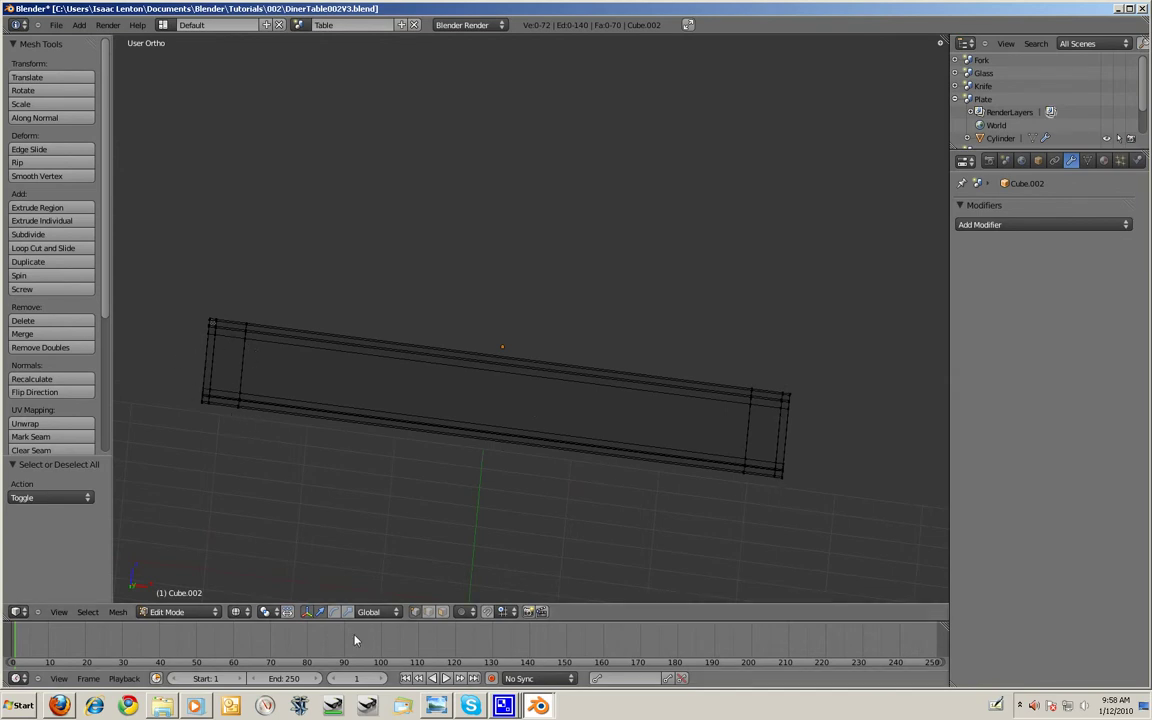
left_click(440, 609)
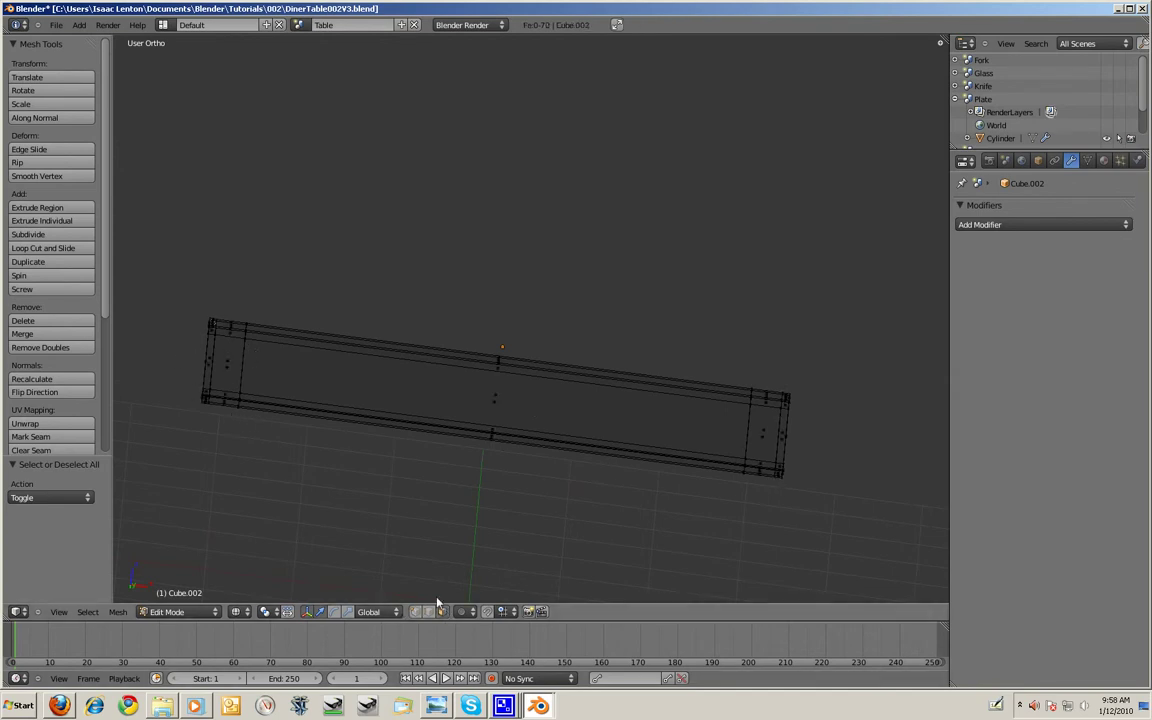
key("z")
right_click(232, 338)
right_click(228, 404, "shift")
right_click(758, 471, "shift")
right_click(766, 403, "shift")
- Extrude the four corner faces 2.3 units downward into legs
key("KP_7")
key("KP_1")
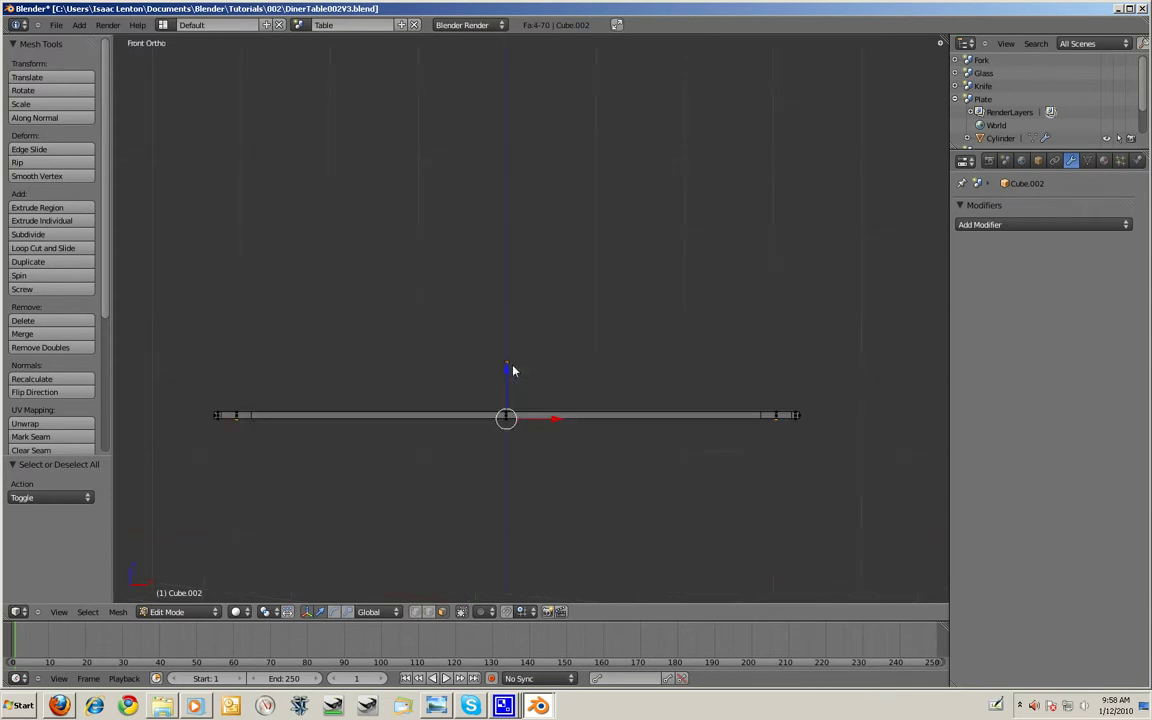
key("KP_Decimal")
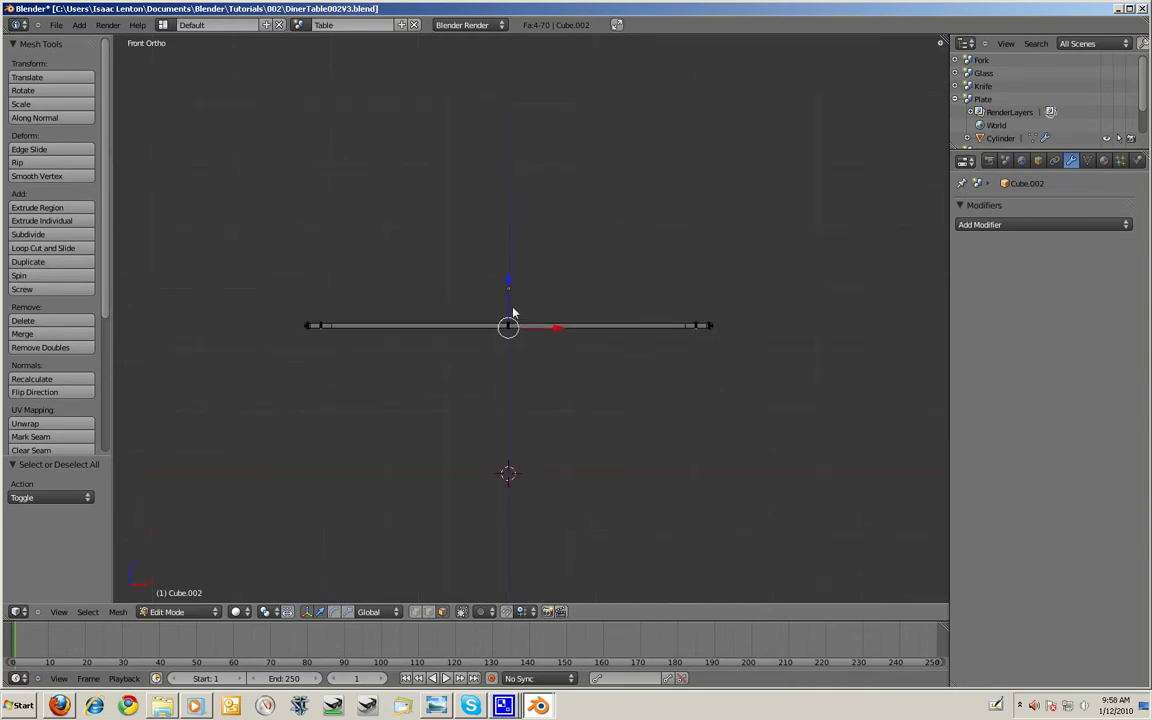
key("e")
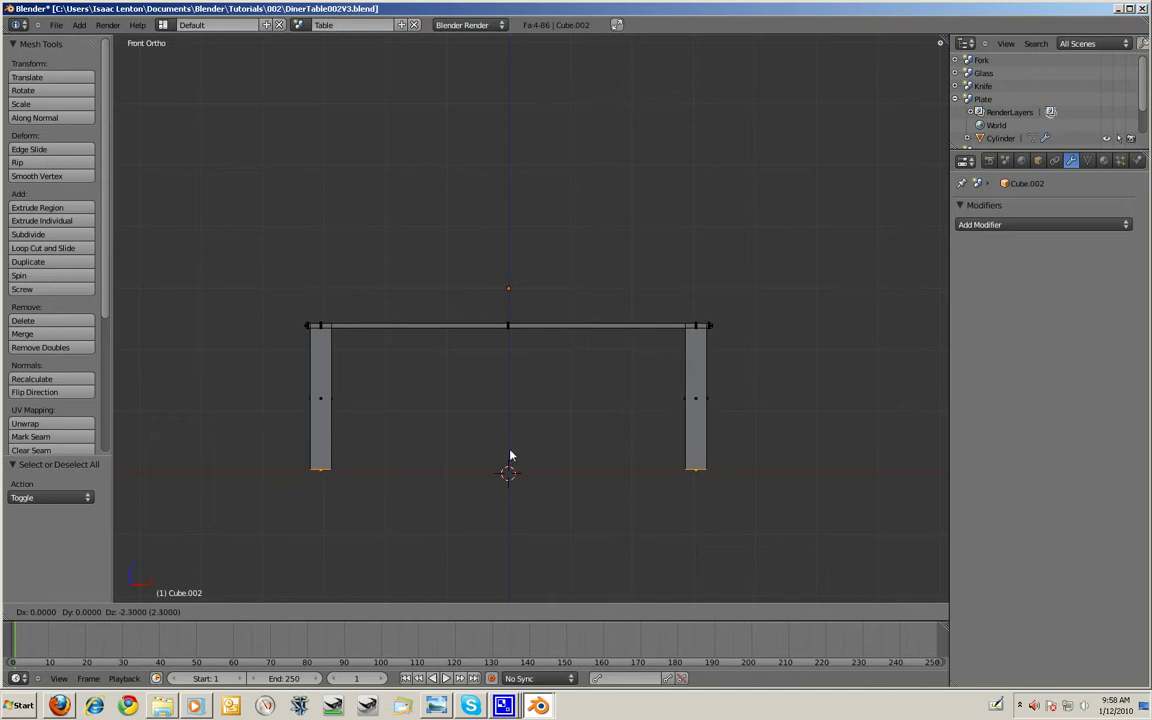
left_click(510, 457)
middle_click_drag(509, 458, 413, 383)
scroll(440, 445, "up", 6)
scroll(440, 445, "down", 4)
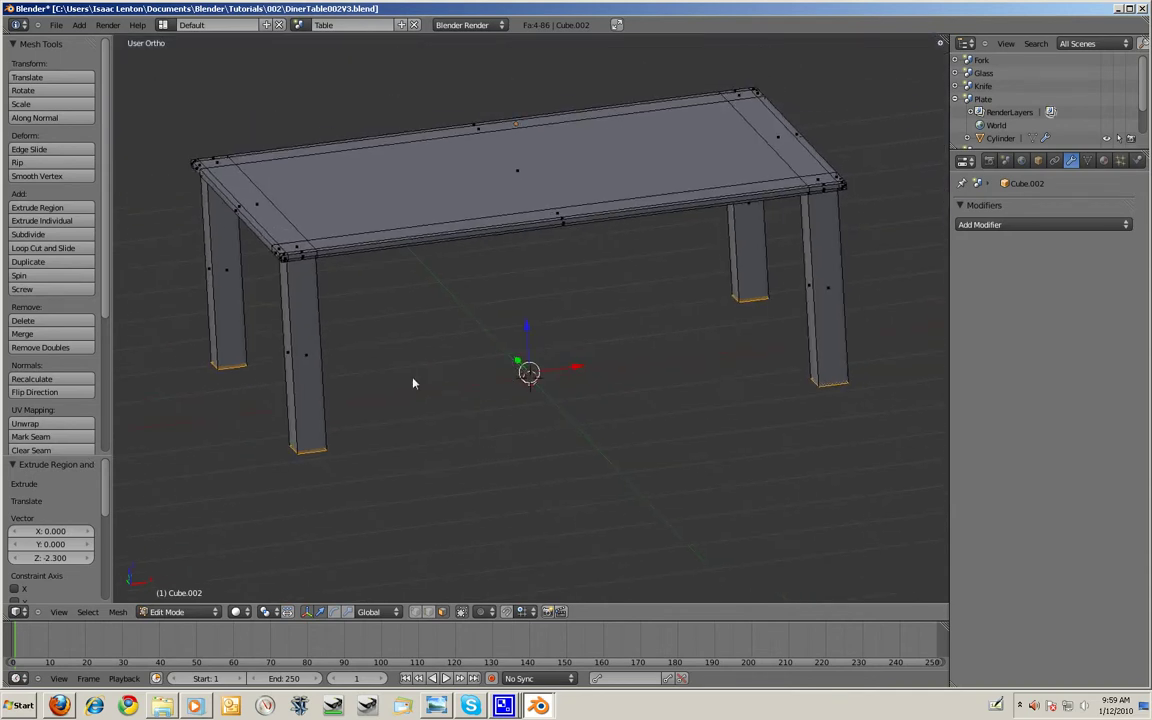
- With Individual Origins pivot, scale the leg ends to 0.809, then deselect all
left_click(266, 611)
left_click(290, 569)
key("s")
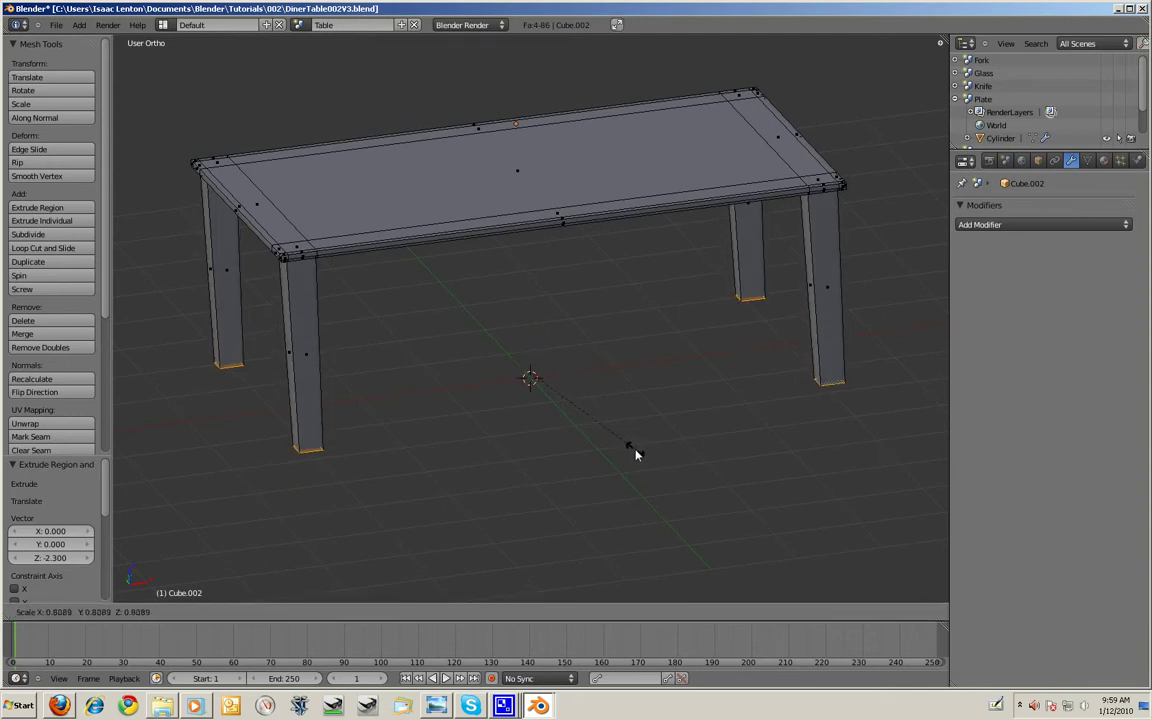
left_click(633, 452)
middle_click_drag(470, 373, 367, 133)
scroll(490, 360, "up", 3)
key("KP_1")
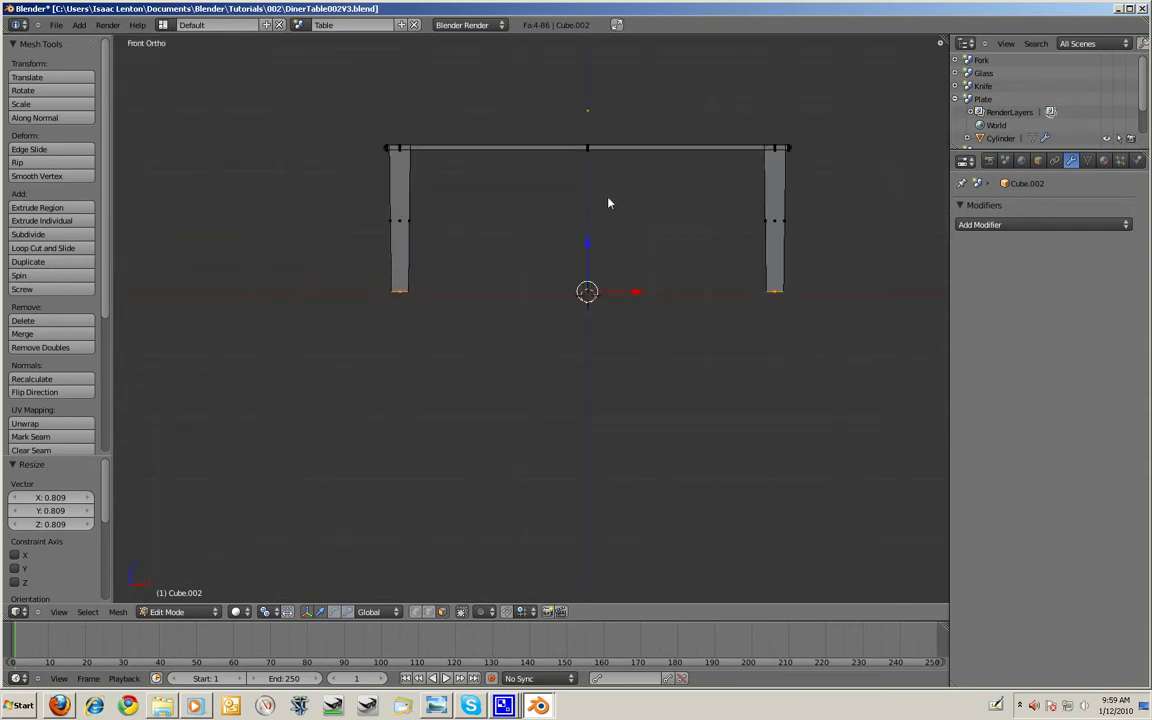
middle_click_drag(548, 257, 571, 380)
scroll(580, 392, "up", 2)
key("a")
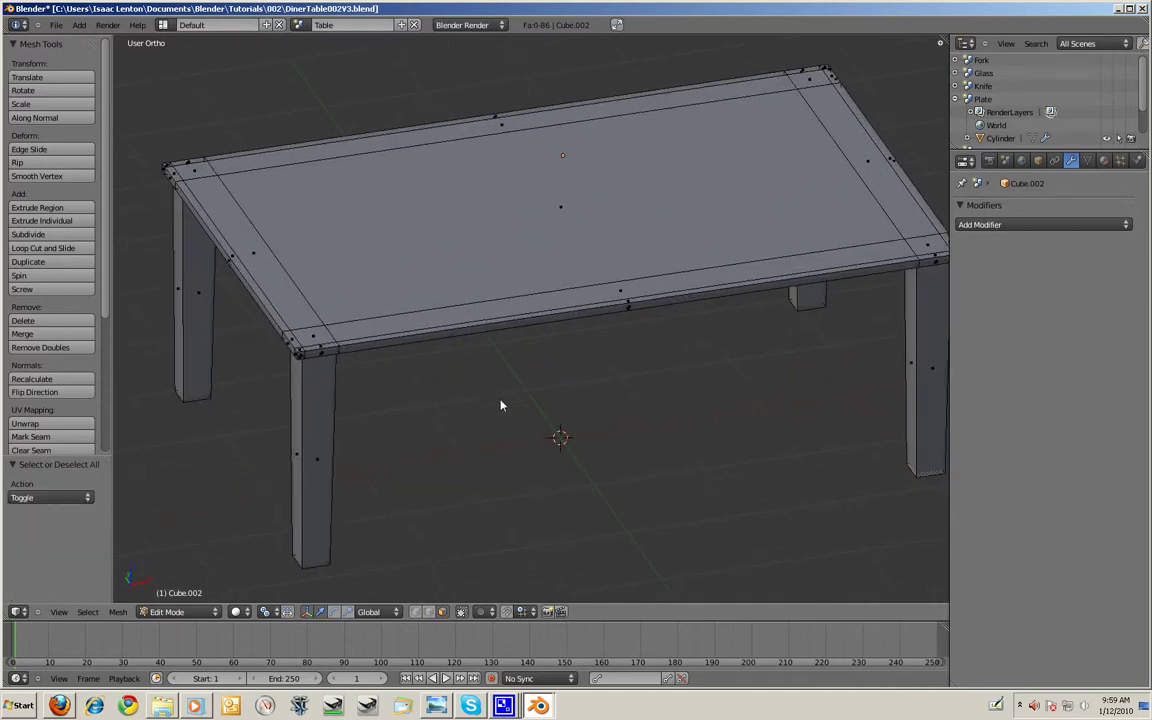
- Zoom to the front-left corner in edge select mode and delete the selected edges
scroll(501, 415, "down", 1)
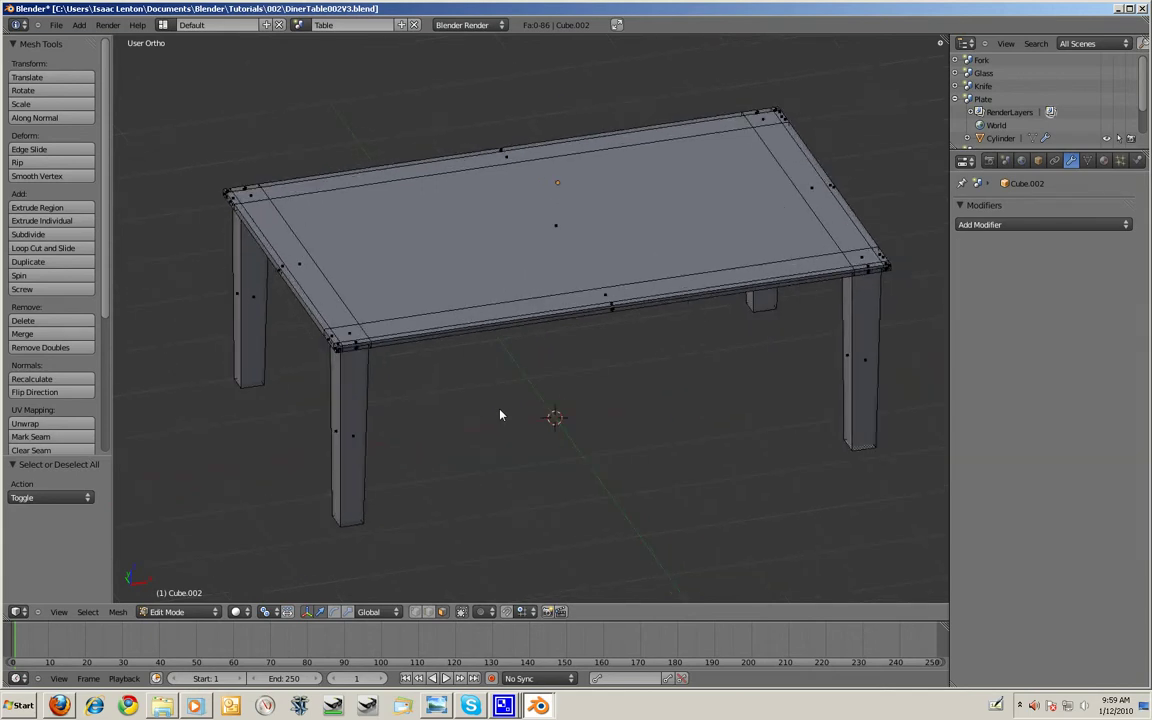
scroll(584, 309, "up", 3)
scroll(535, 316, "down", 4)
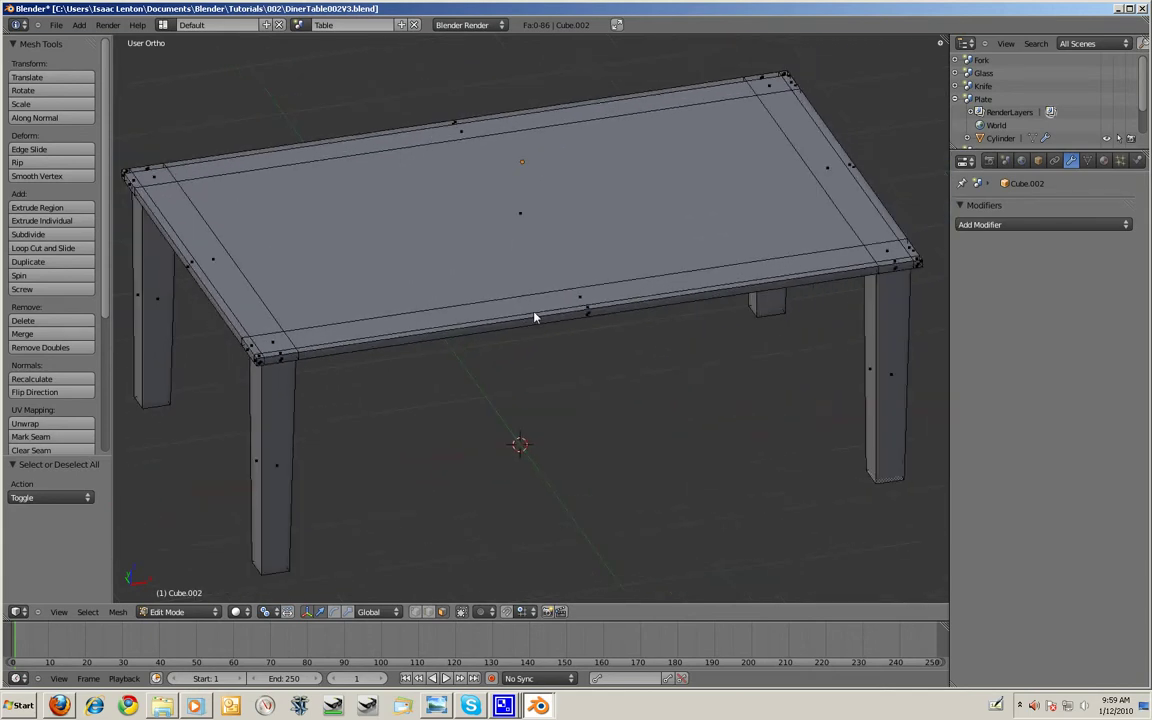
scroll(535, 318, "up", 5)
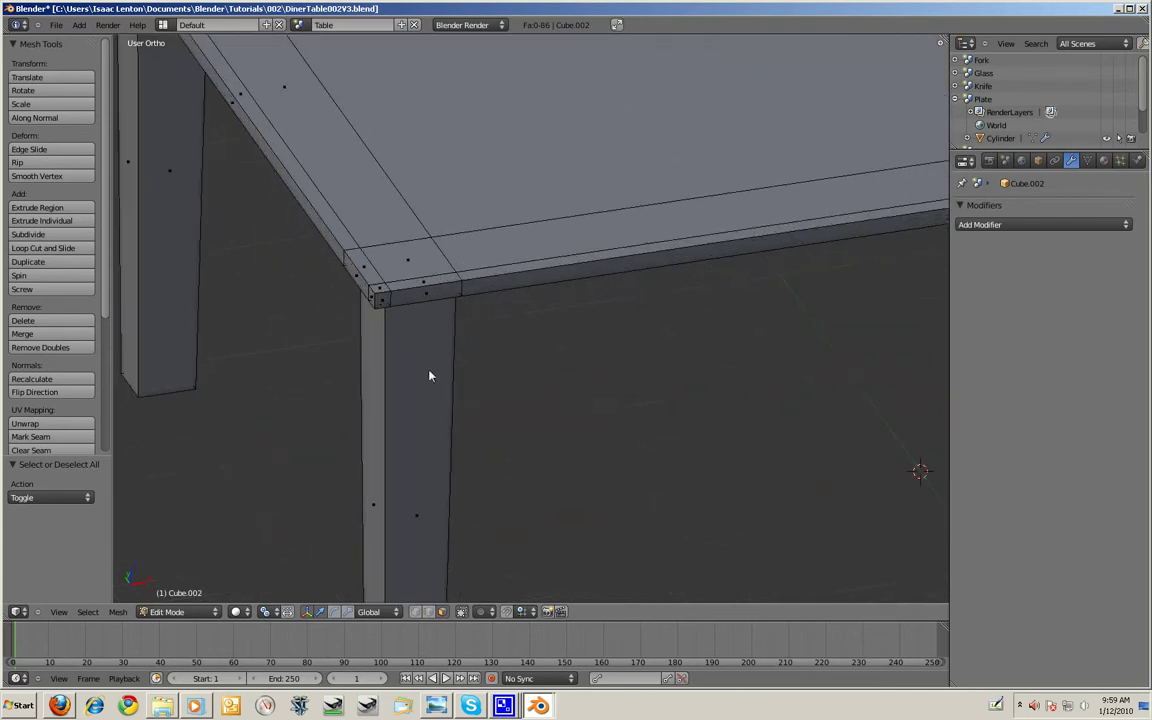
scroll(563, 340, "up", 4)
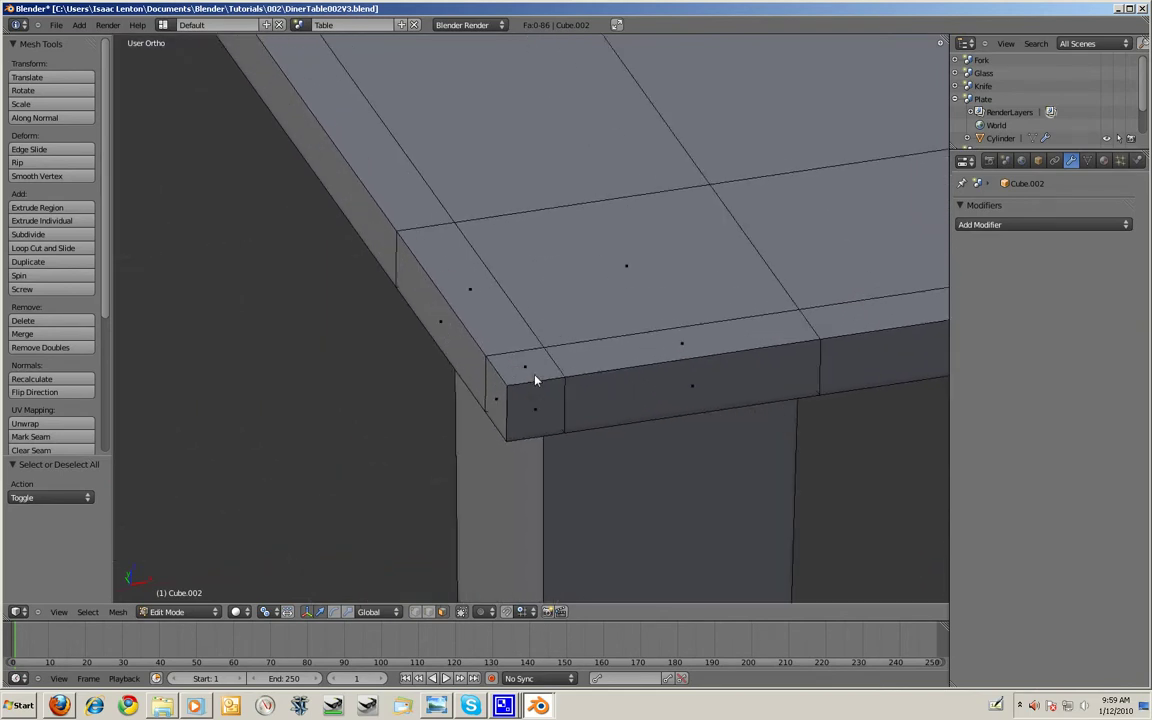
left_click(431, 612)
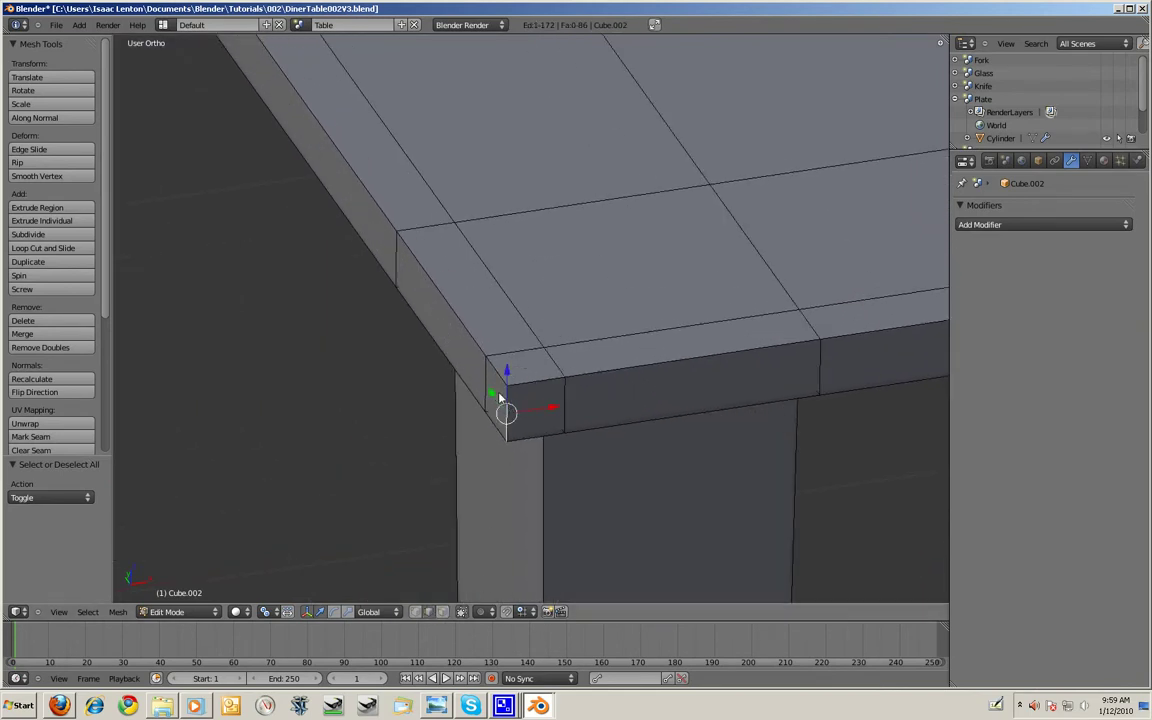
key("x")
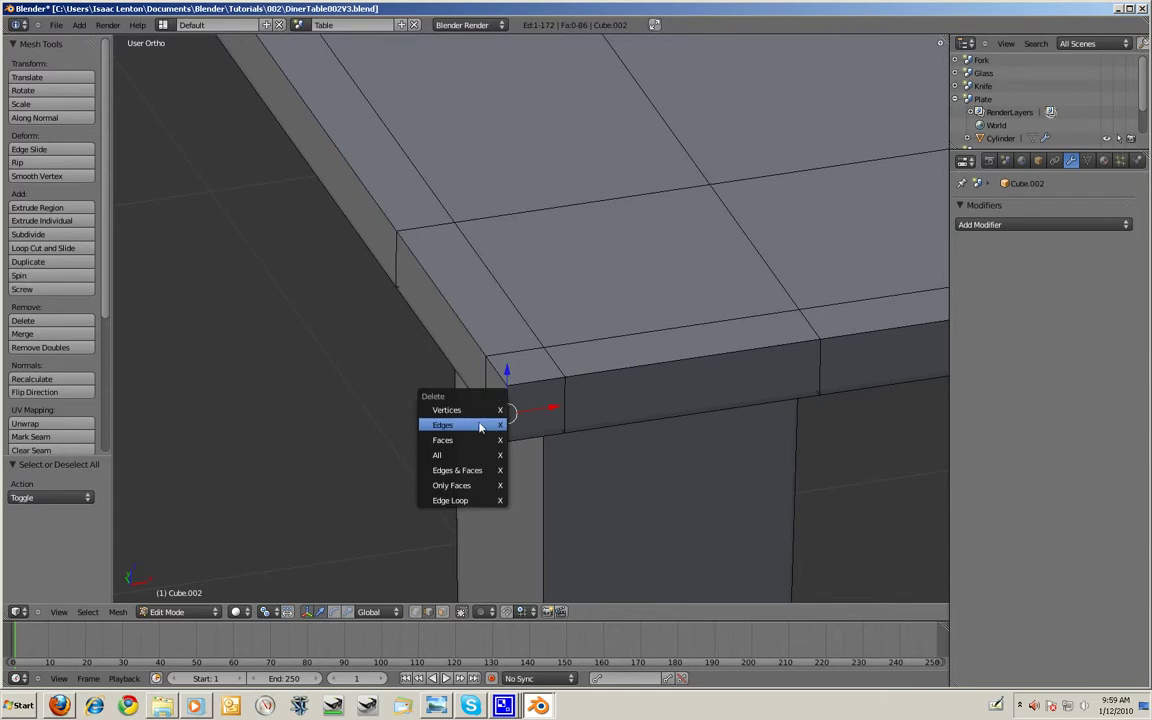
left_click(480, 425)
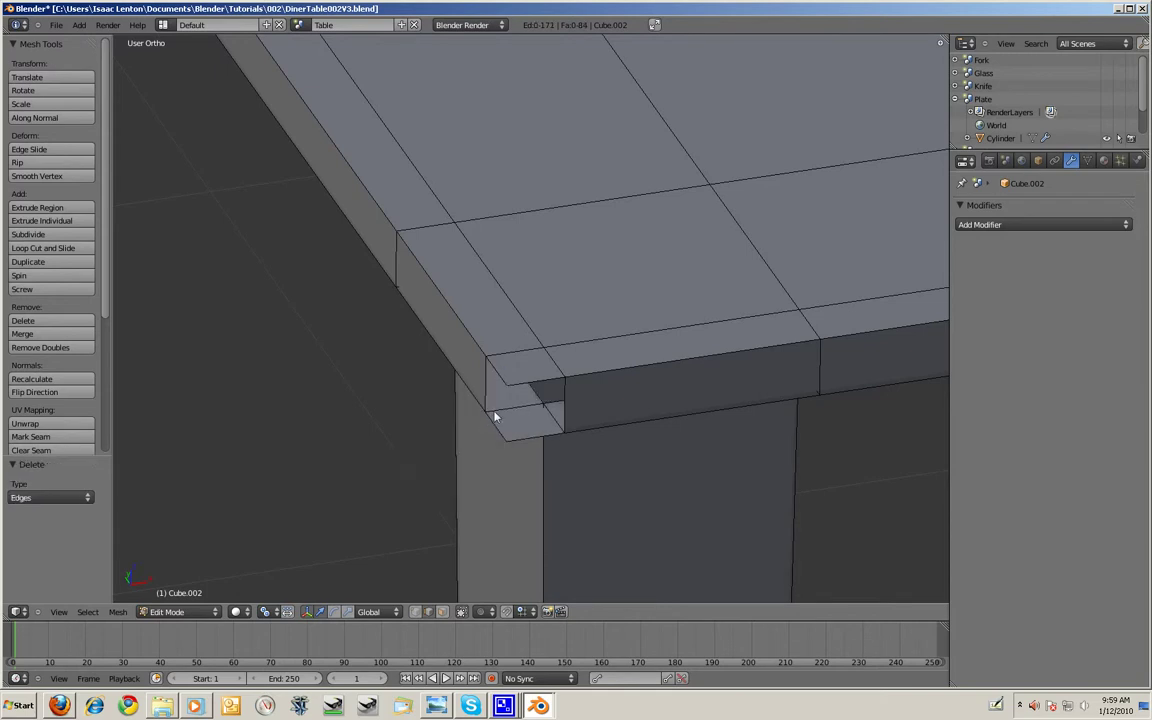
- Select the four edges at the front-left corner and delete them
right_click(510, 397)
right_click(522, 432, "shift")
right_click(509, 442, "shift")
right_click(516, 444, "shift")
key("x")
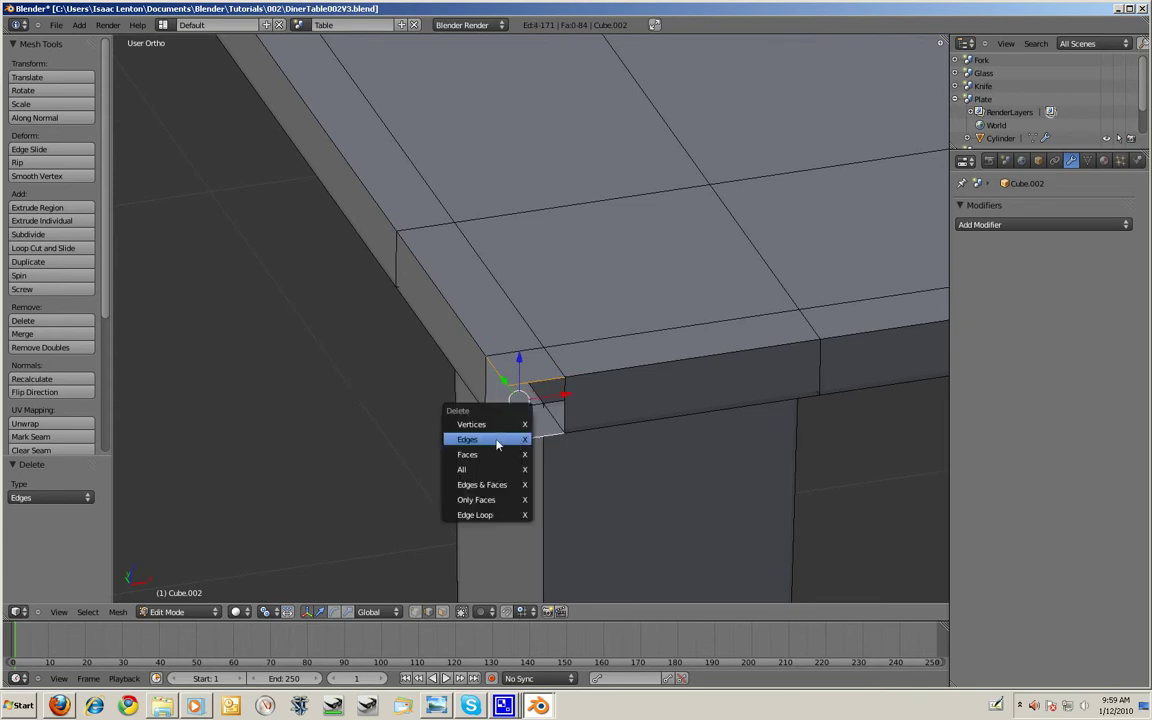
left_click(514, 441)
left_click(988, 226)
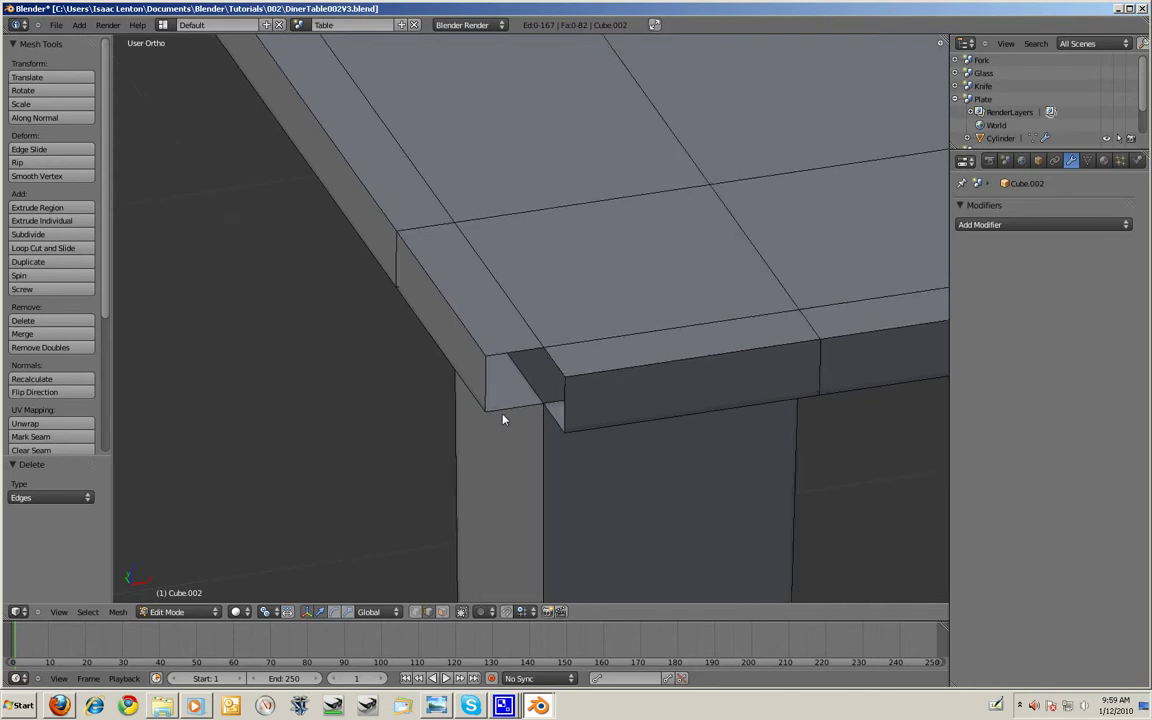
scroll(502, 421, "up", 1)
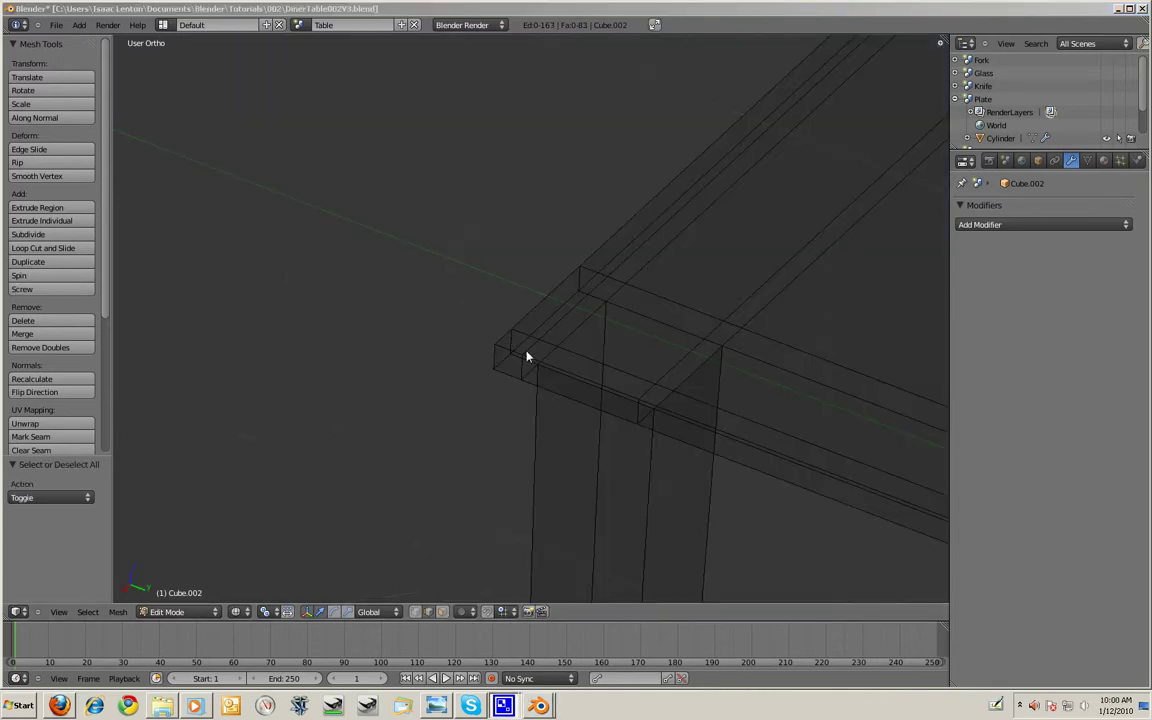
- Delete the sharp corner vertex of the tabletop
left_click(473, 12)
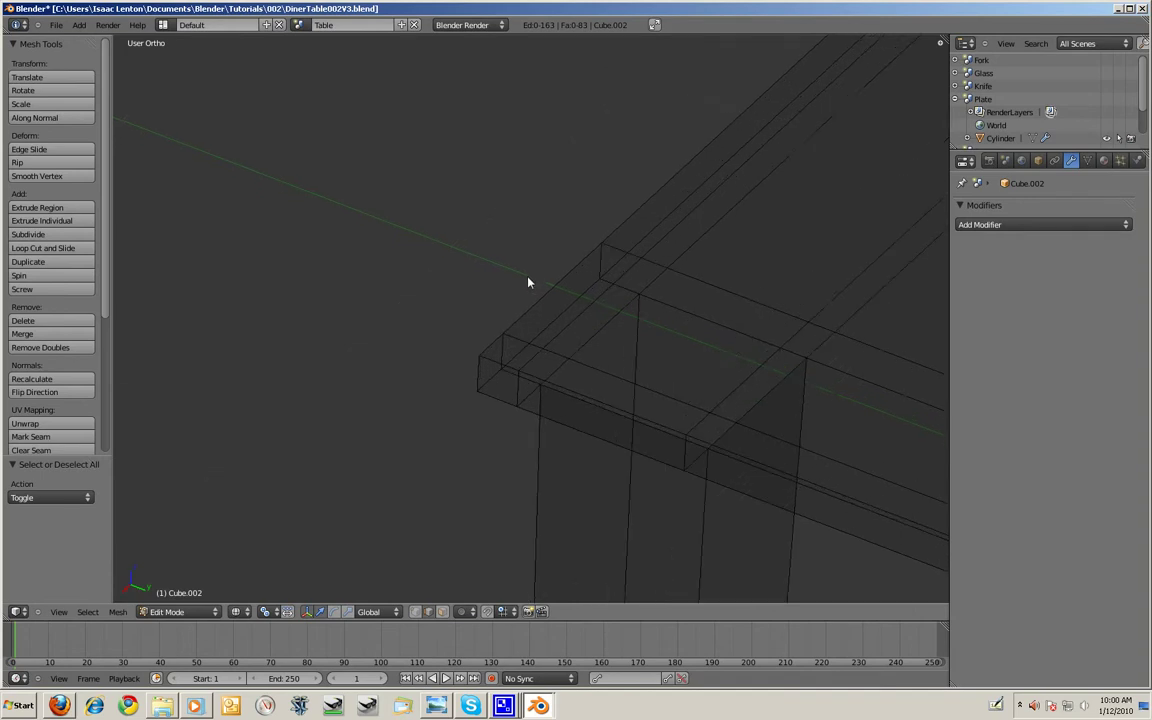
scroll(529, 283, "down", 7)
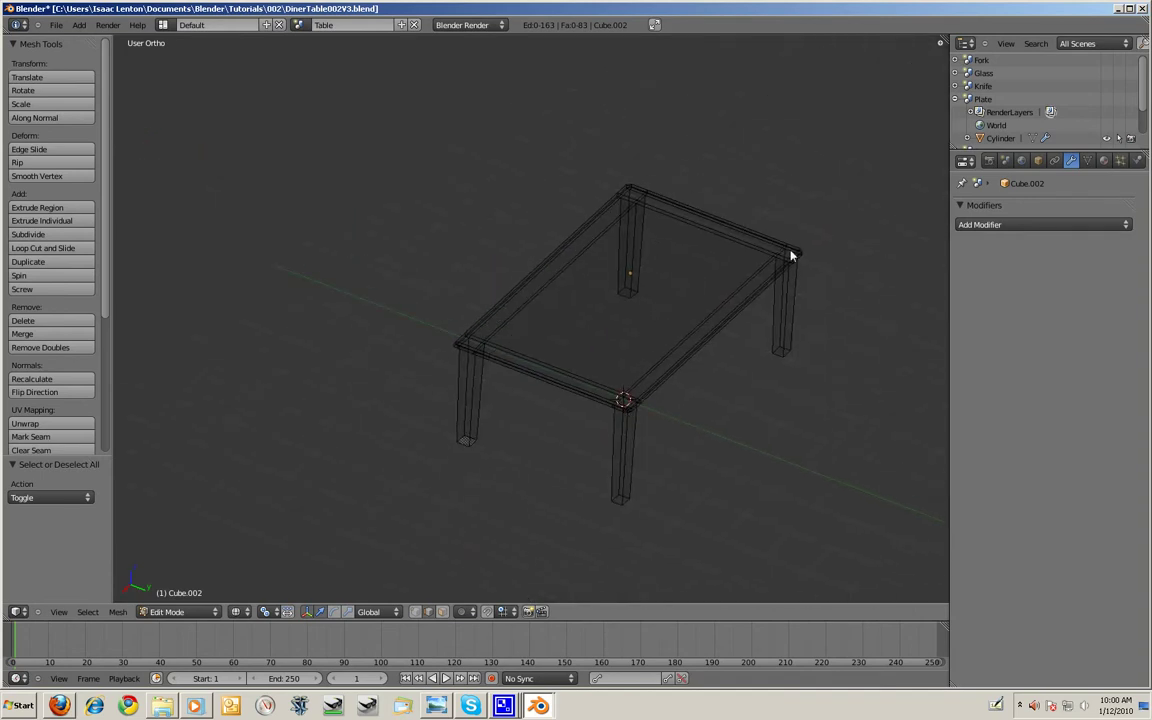
scroll(707, 334, "up", 6)
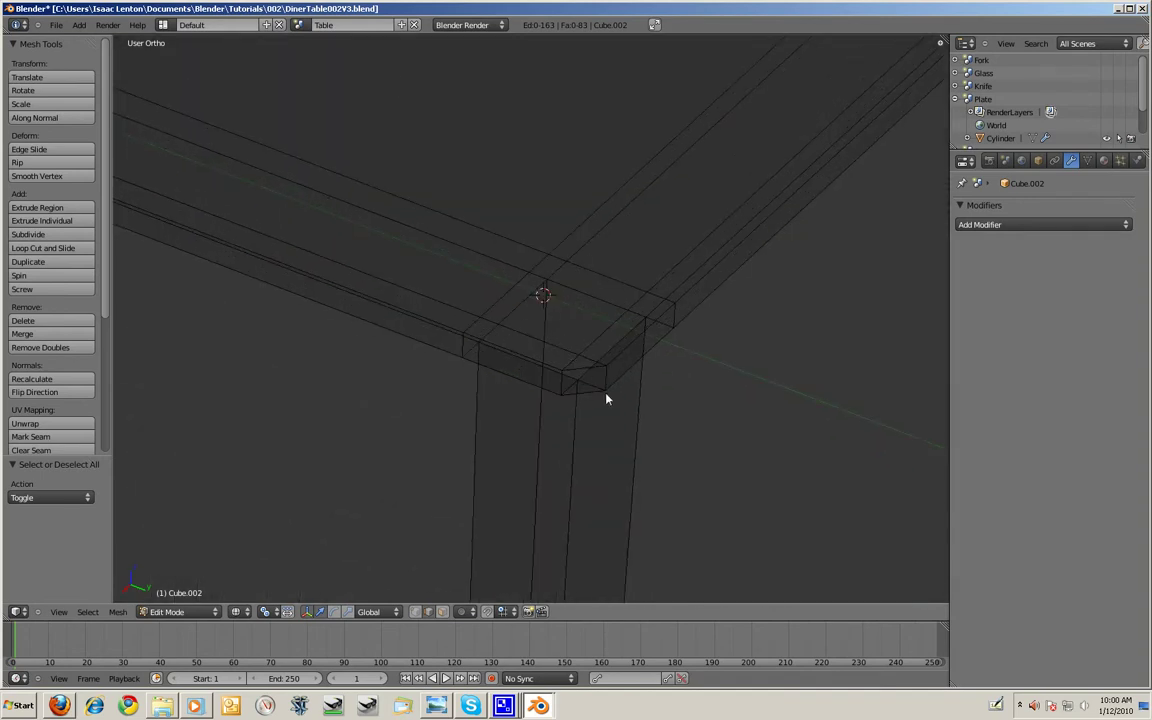
key("z")
scroll(550, 370, "up", 2)
key("z")
scroll(447, 234, "up", 4)
scroll(609, 347, "down", 4)
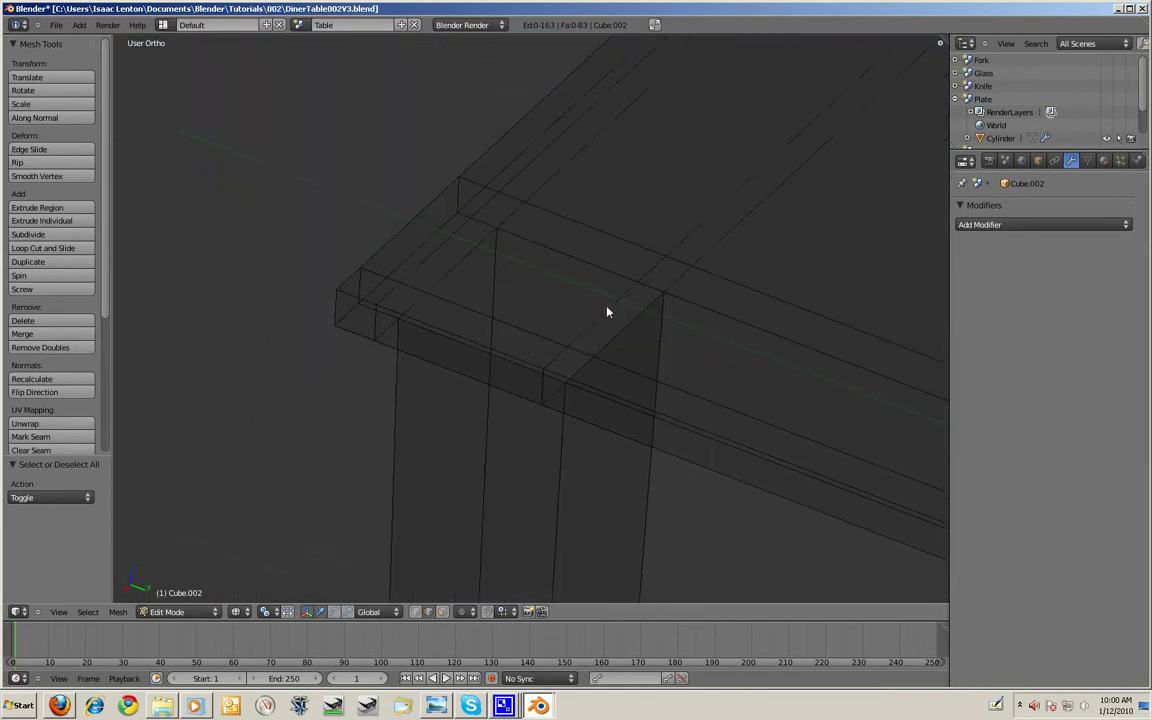
middle_click_drag(626, 303, 557, 376)
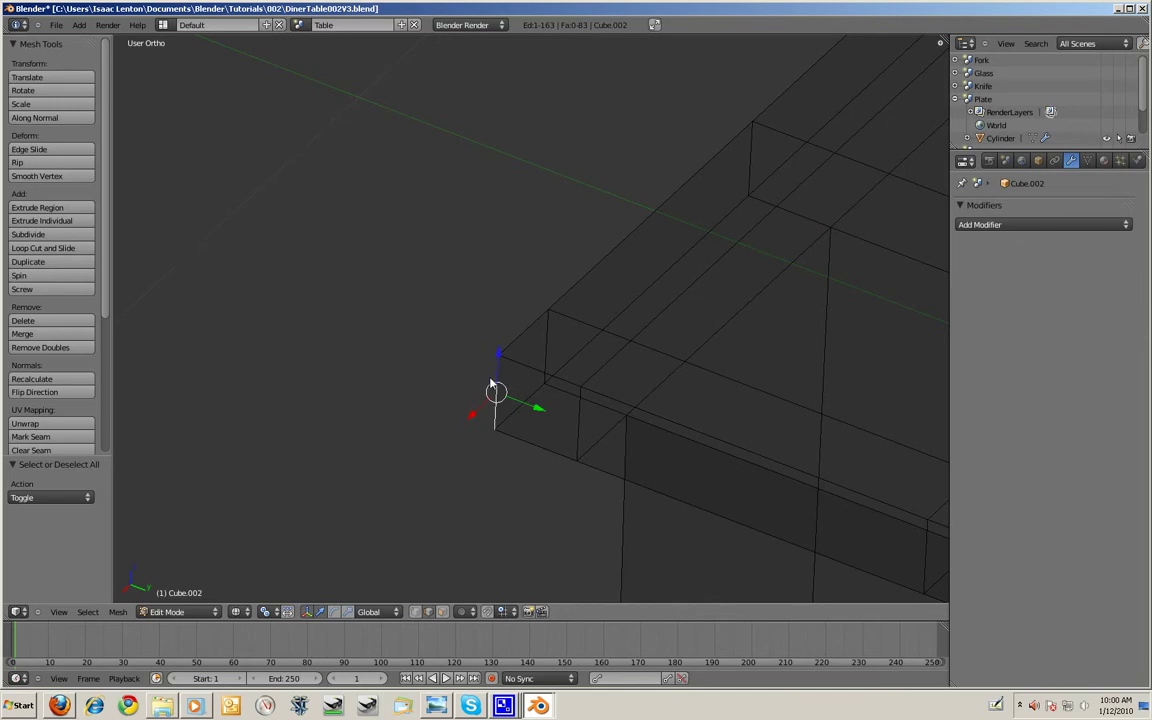
key("x")
left_click(486, 381)
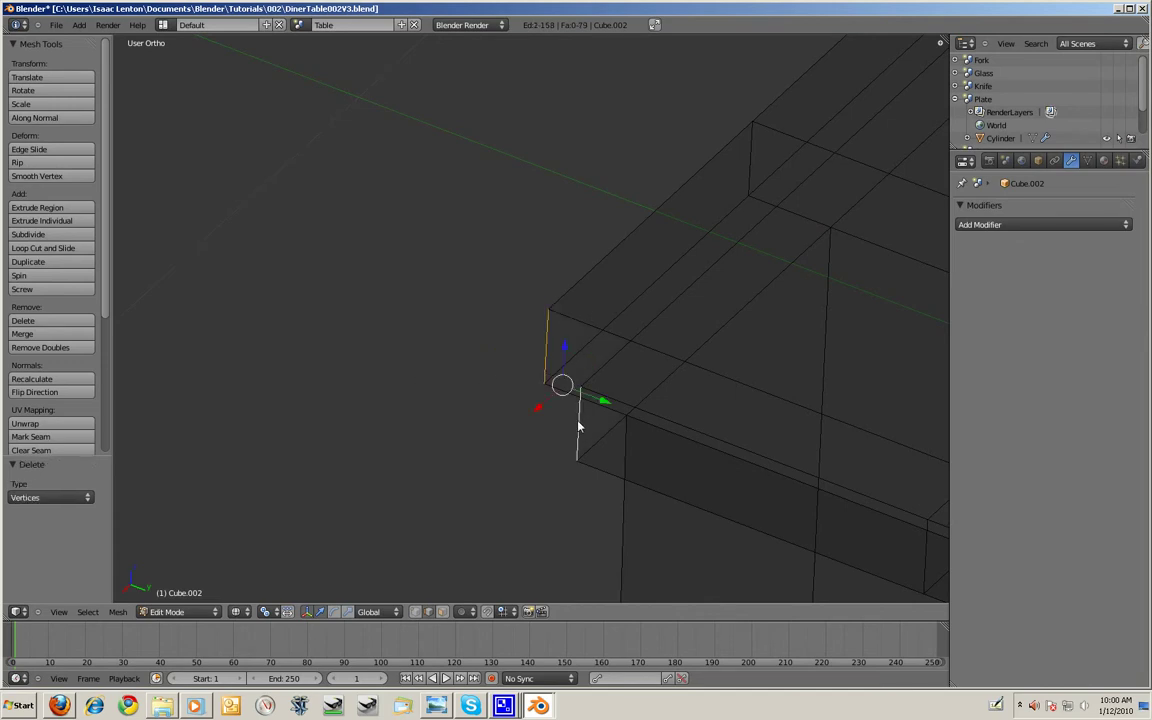
- Fill the open tabletop corner with new angled faces between the edge pairs
key("f")
right_click(579, 363)
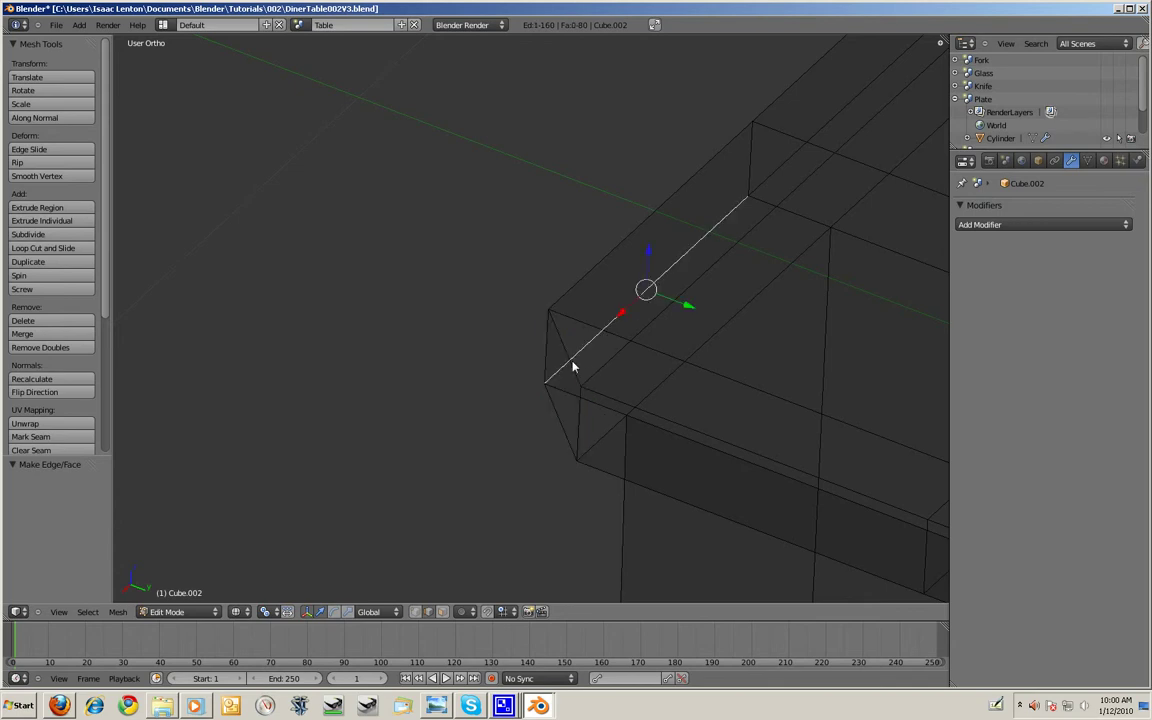
right_click(562, 346)
right_click(590, 322, "shift")
key("f")
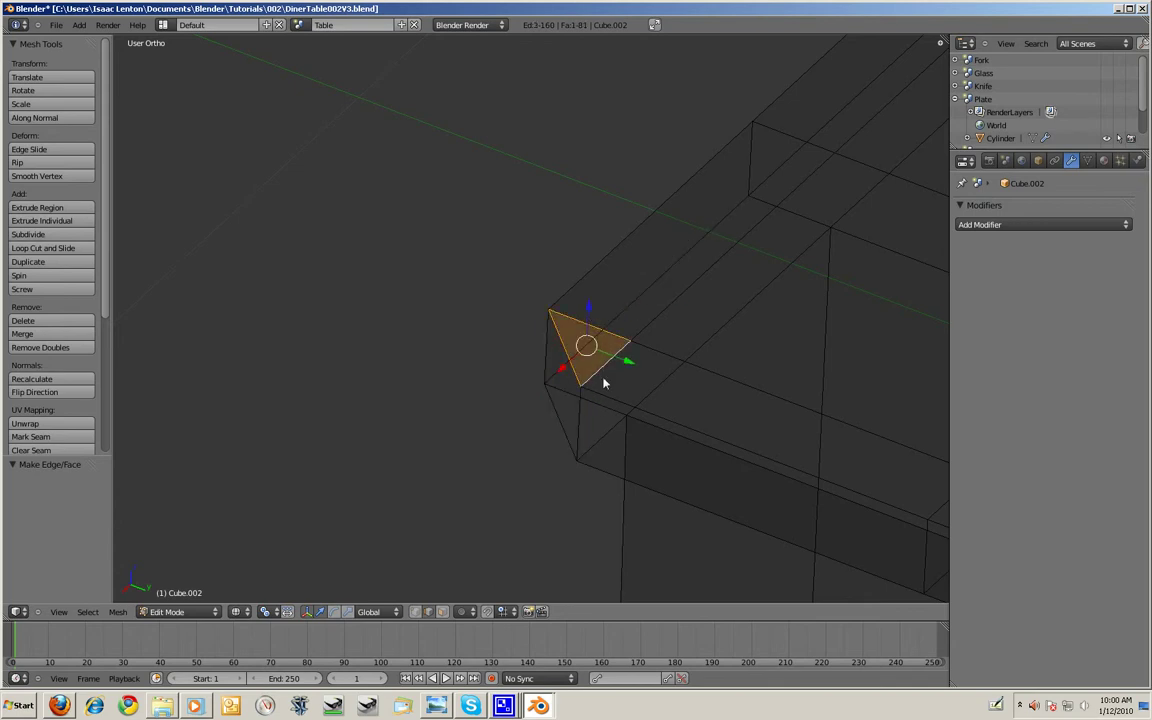
right_click(589, 400)
right_click(566, 432, "shift")
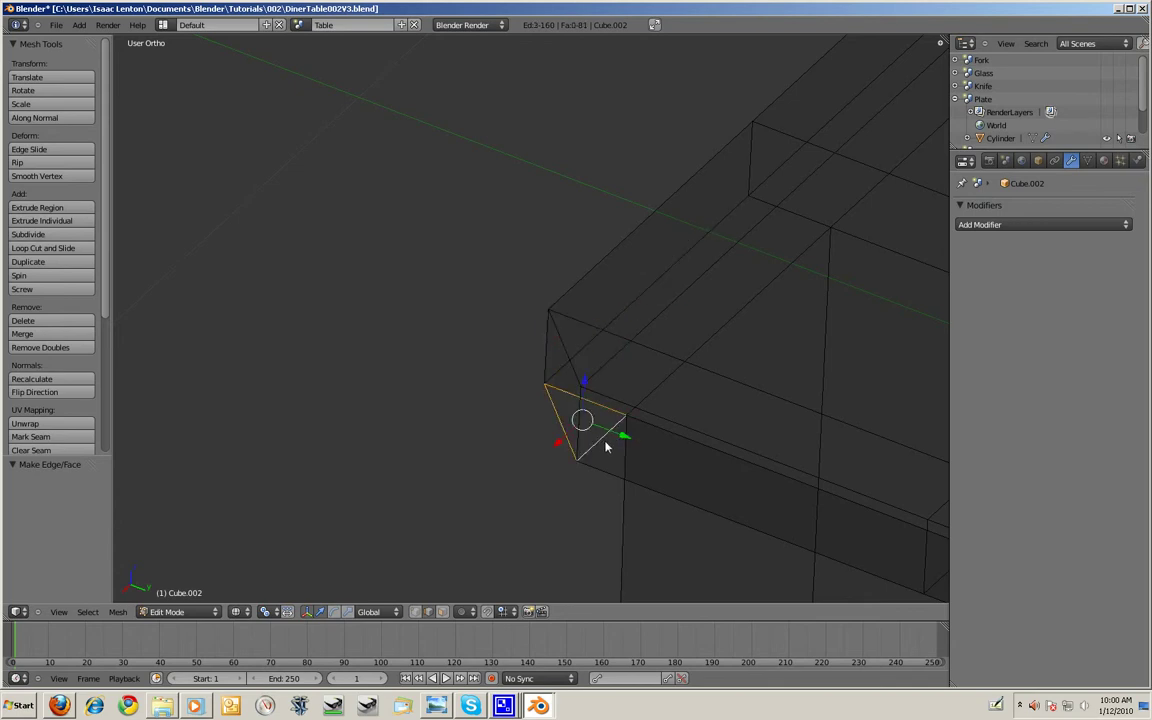
key("a")
- Return to Object Mode and view the 80-vertex, 82-face table in solid shading
scroll(571, 370, "down", 2)
scroll(571, 368, "down", 4)
scroll(713, 425, "up", 4)
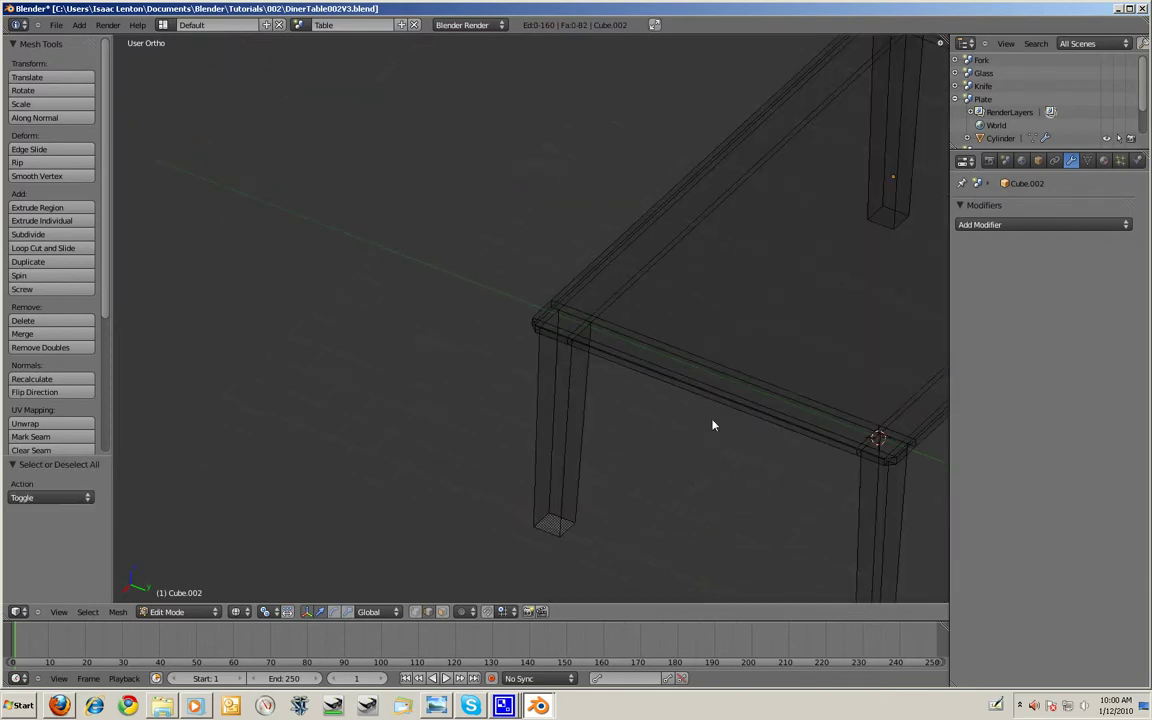
scroll(713, 425, "down", 4)
mouse_move(465, 381)
middle_mouse_down()
mouse_move(571, 404)
mouse_move(560, 388)
mouse_move(591, 334)
mouse_move(595, 357)
middle_mouse_up()
key("Tab")
key("z")
scroll(555, 396, "down", 3)
- Add a Bevel modifier of width 0.1 to round every edge of the table
scroll(569, 334, "up", 2)
scroll(569, 334, "down", 2)
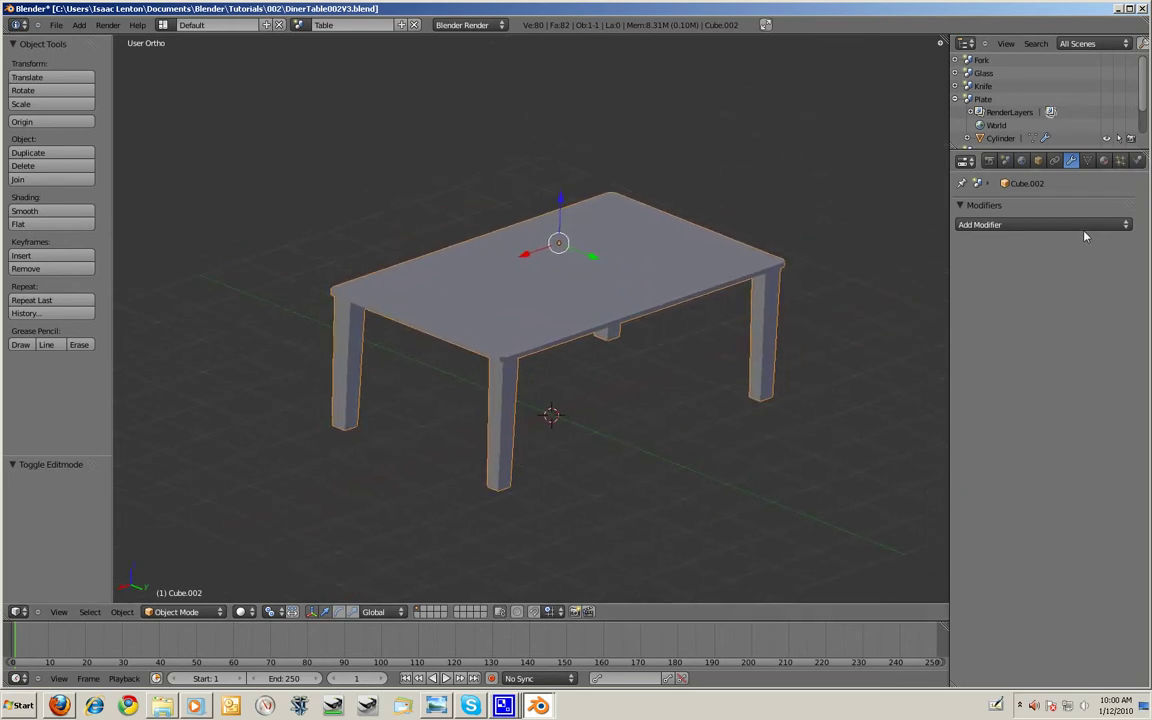
left_click(1084, 226)
left_click(795, 241)
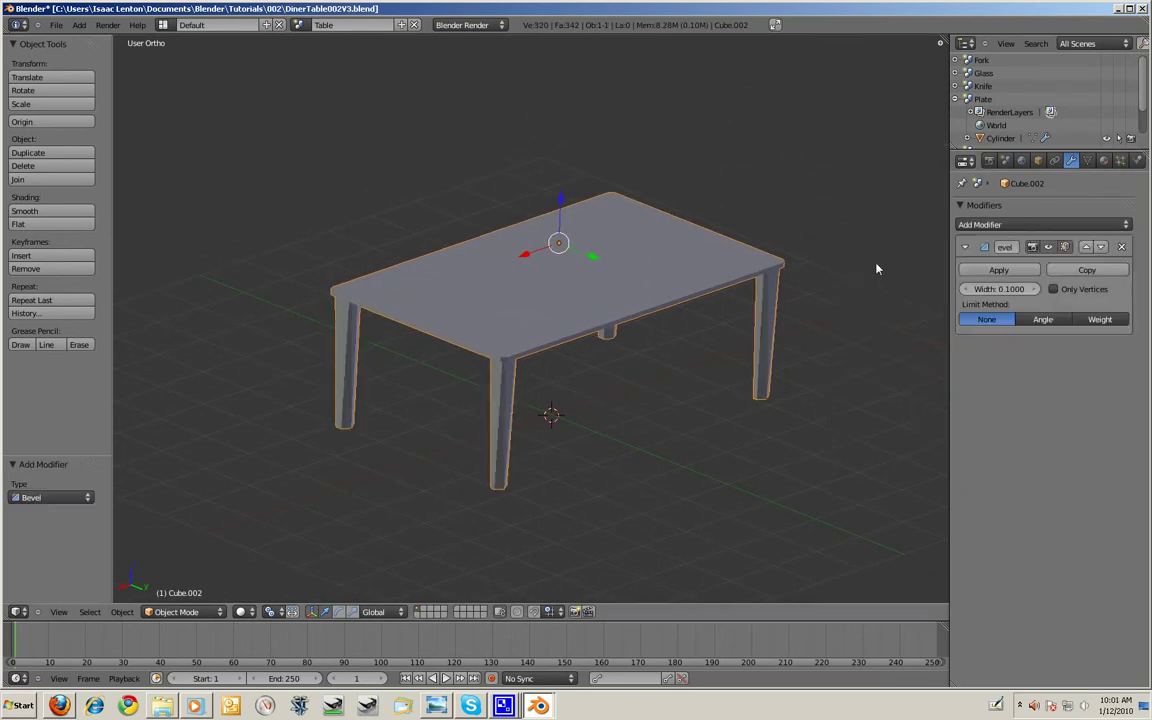
scroll(466, 442, "up", 5)
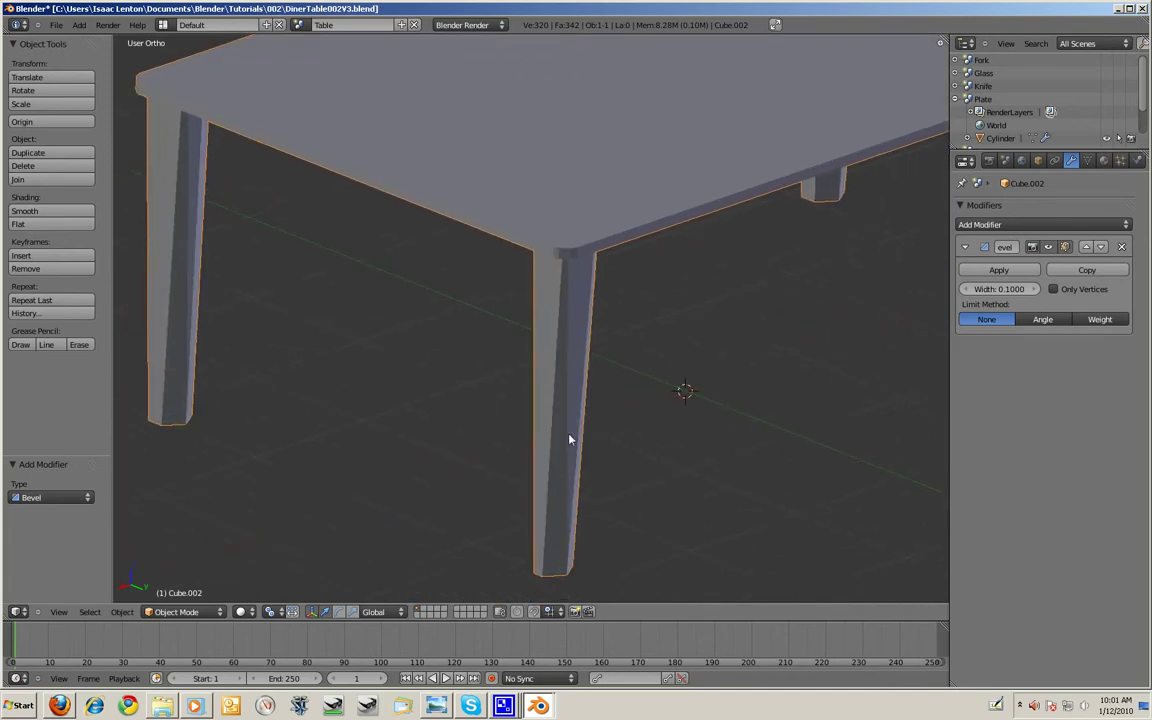
scroll(569, 397, "up", 3)
middle_click_drag(617, 437, 693, 471)
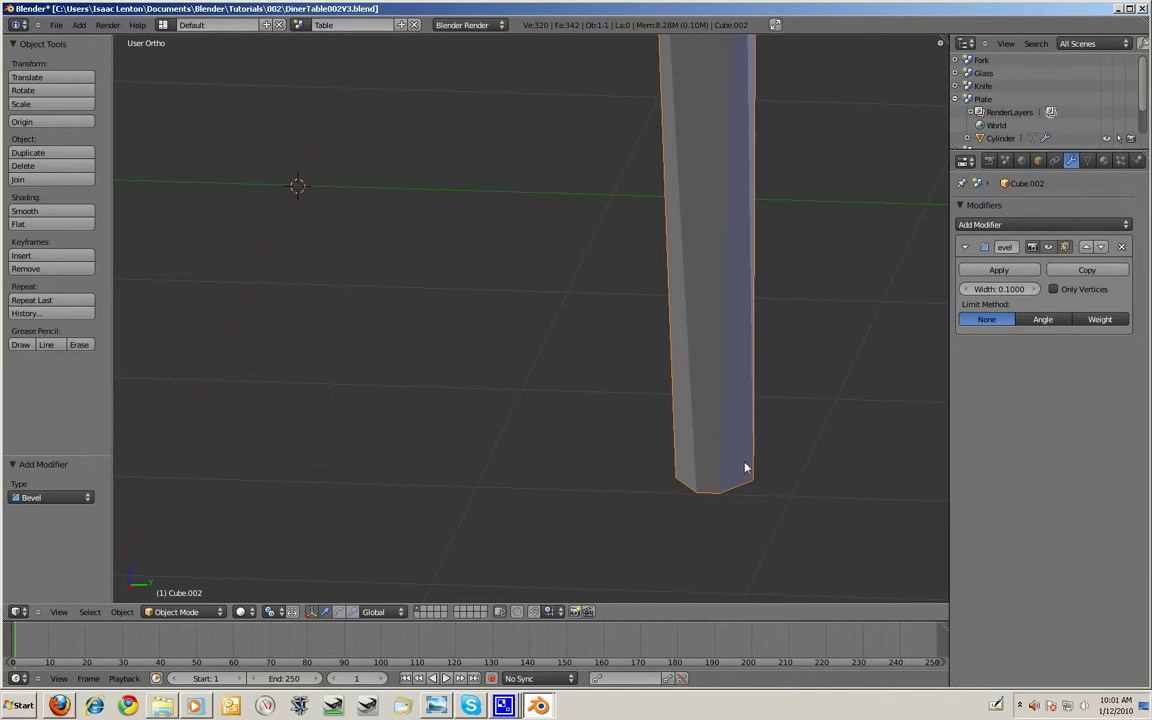
scroll(744, 466, "down", 6)
- In Edit Mode, add a centred loop cut on the front-left table leg
key("Tab")
scroll(620, 430, "down", 1)
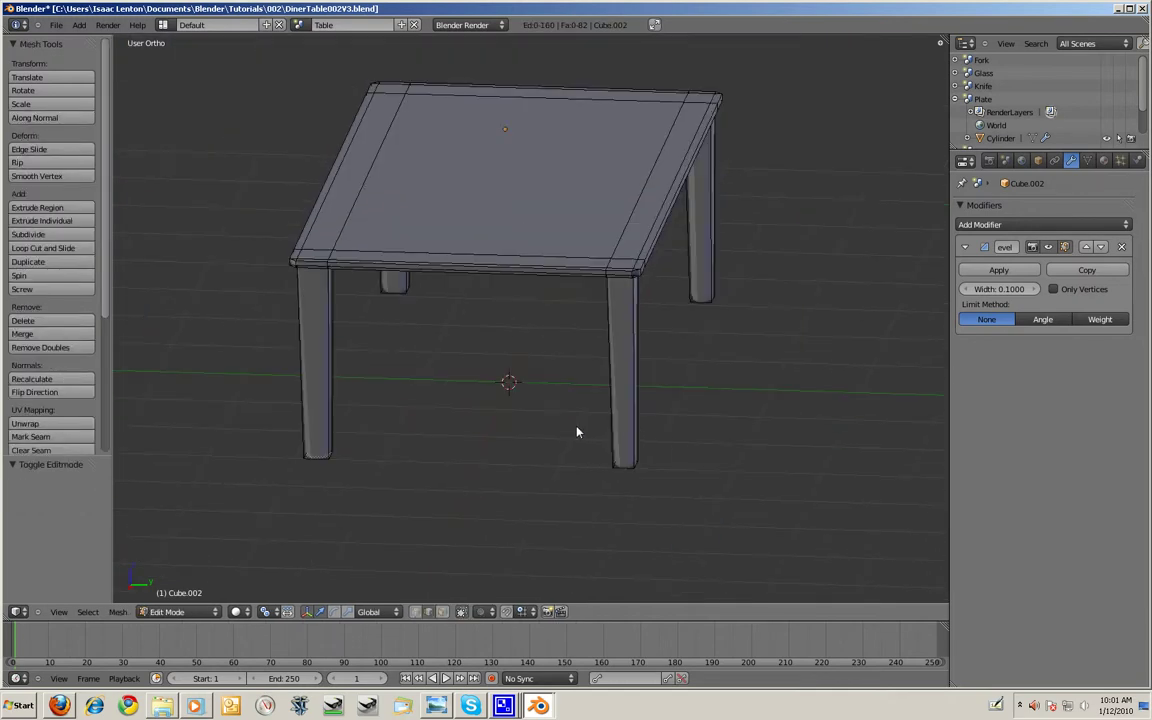
middle_click_drag(583, 424, 493, 414, "shift")
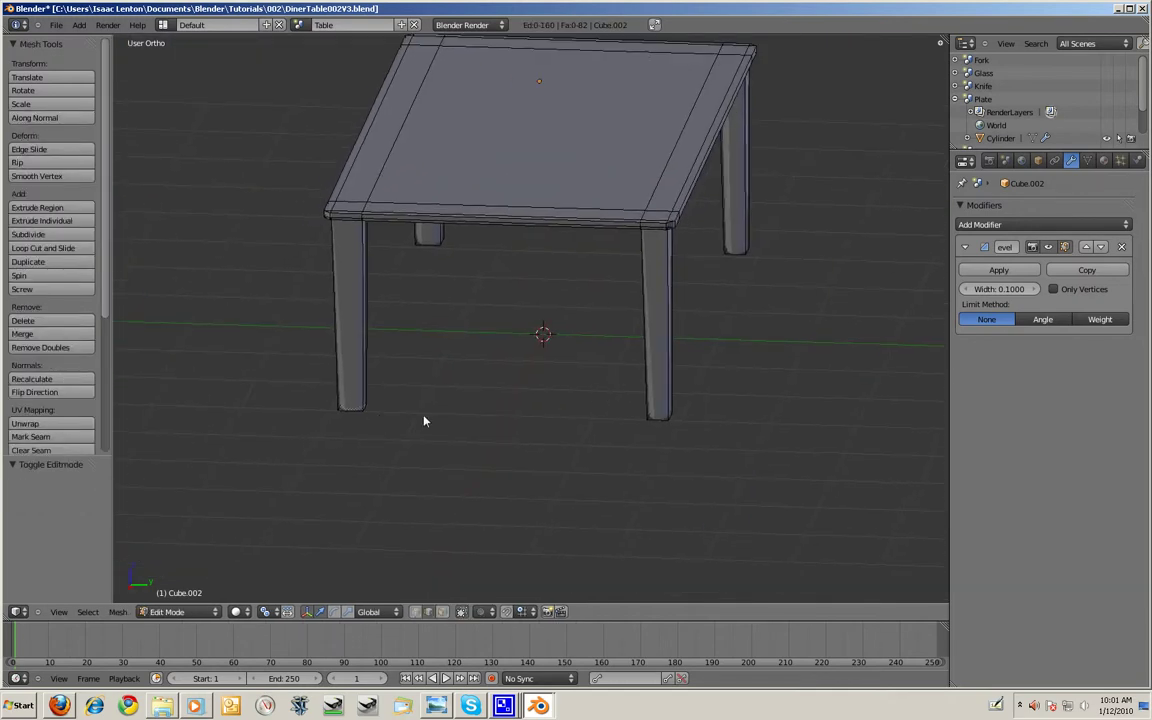
left_click(349, 378)
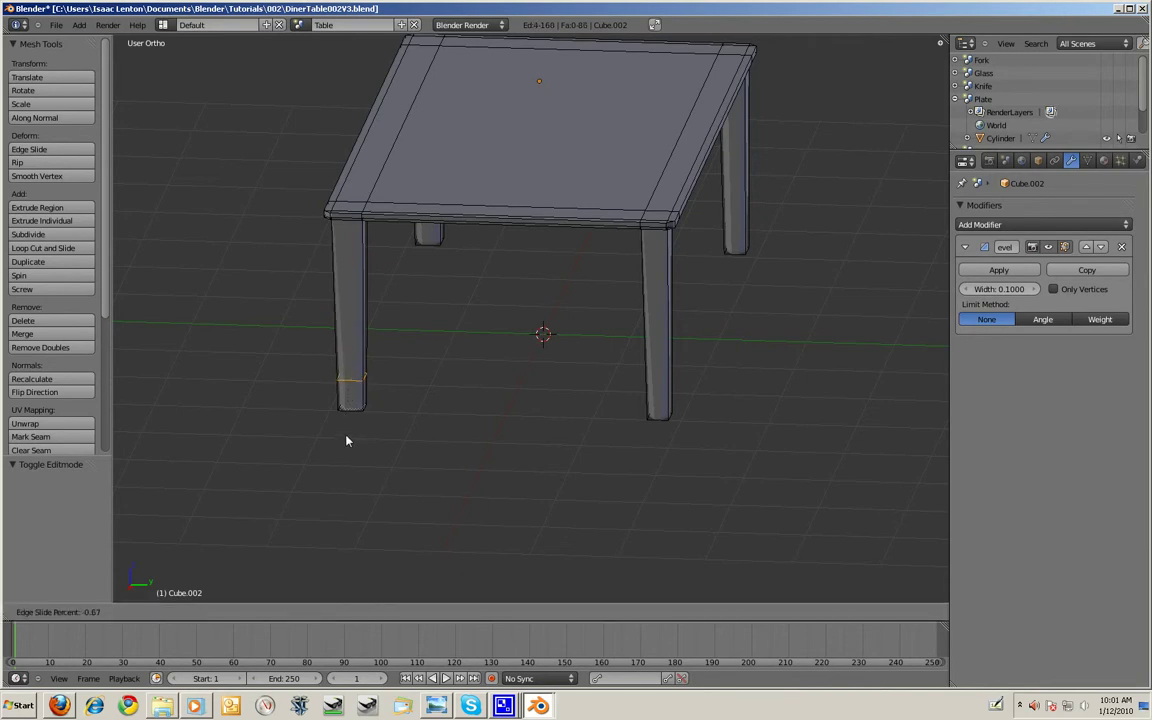
right_click(347, 440)
key("a")
middle_click_drag(448, 442, 599, 164)
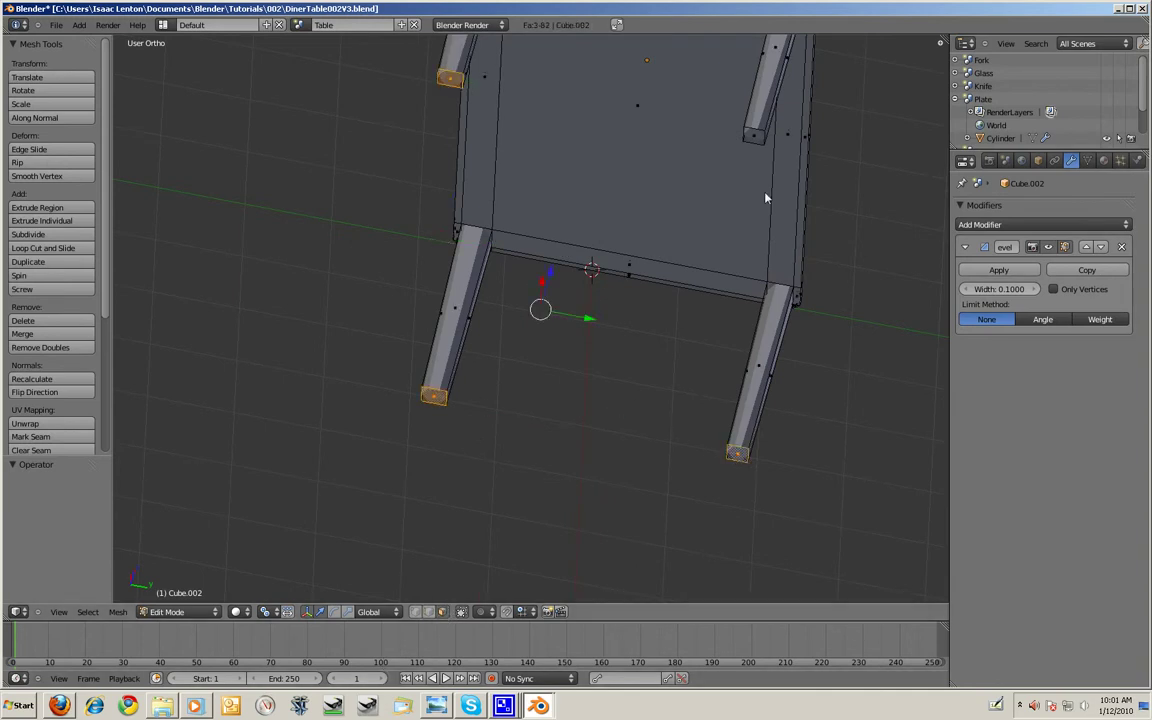
- Extrude the four leg-bottom faces 0.046 units downward from the front view
key("KP_1")
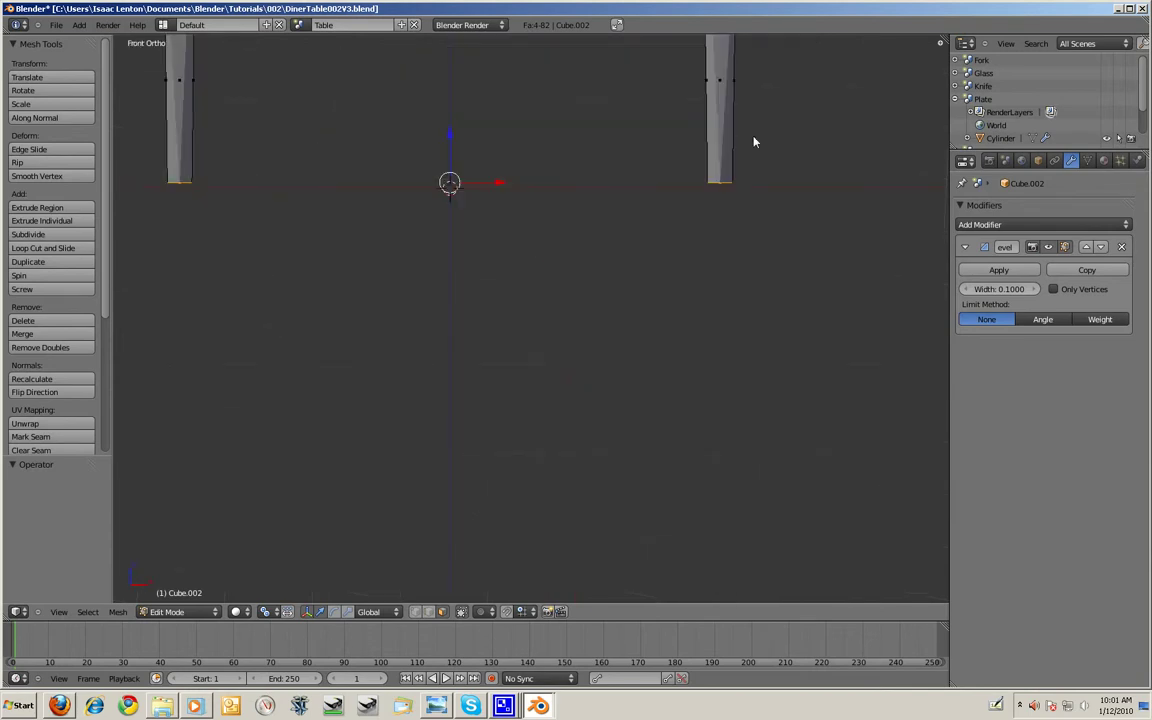
scroll(753, 141, "down", 4)
middle_click_drag(681, 129, 715, 155, "shift")
scroll(545, 193, "up", 4)
middle_click_drag(545, 193, 547, 280, "shift")
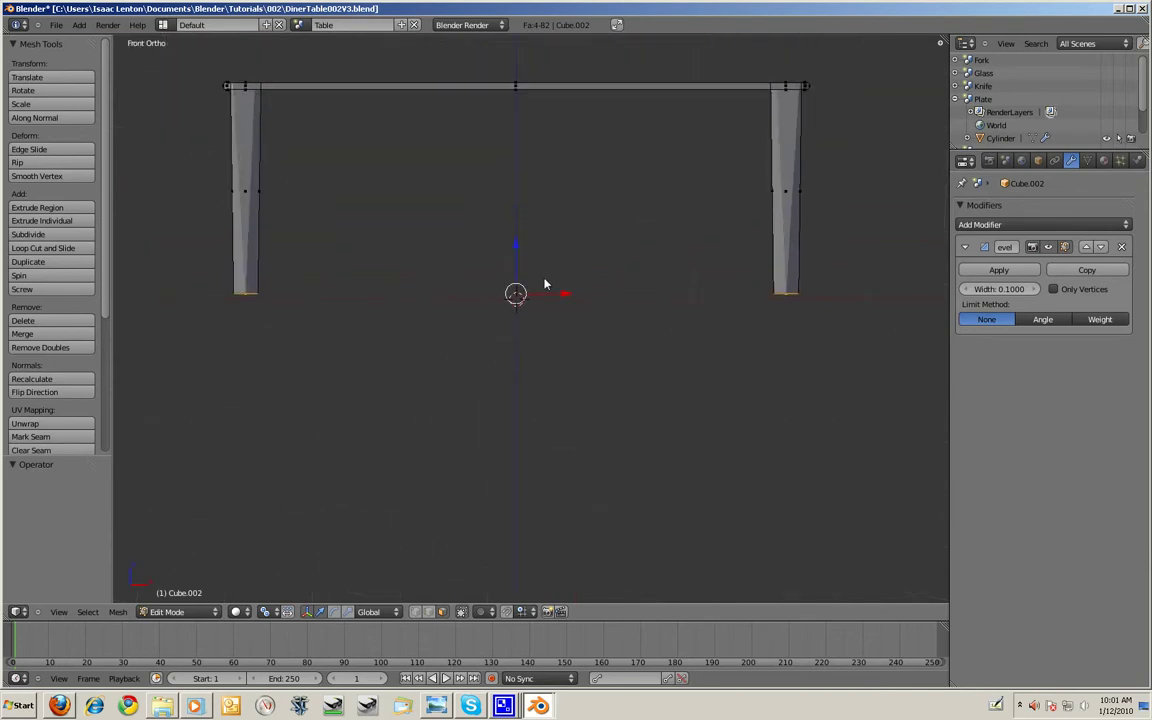
key("e")
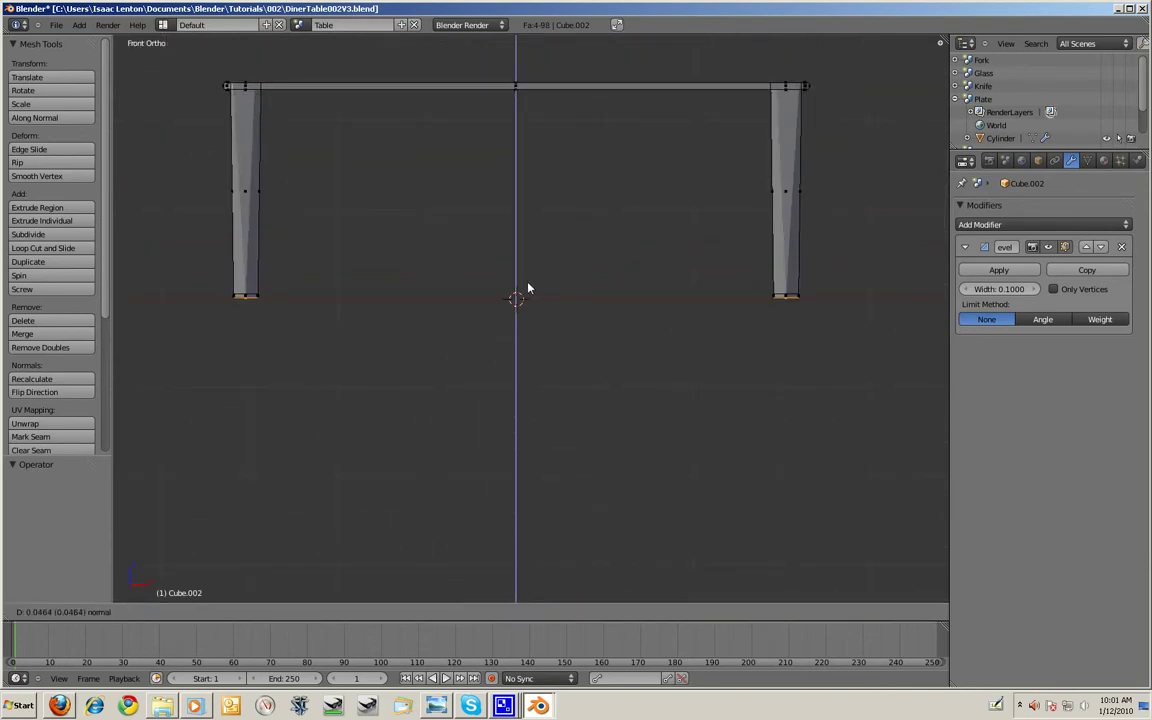
left_click(528, 290)
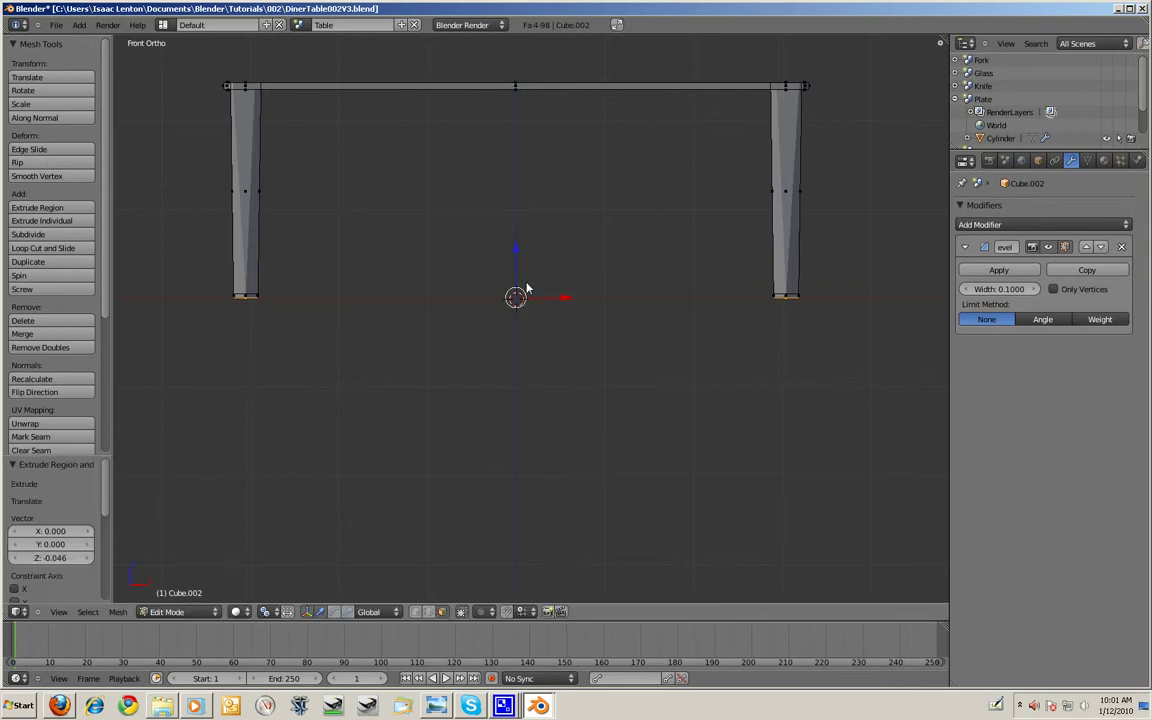
middle_click_drag(528, 290, 345, 296)
scroll(585, 326, "up", 5)
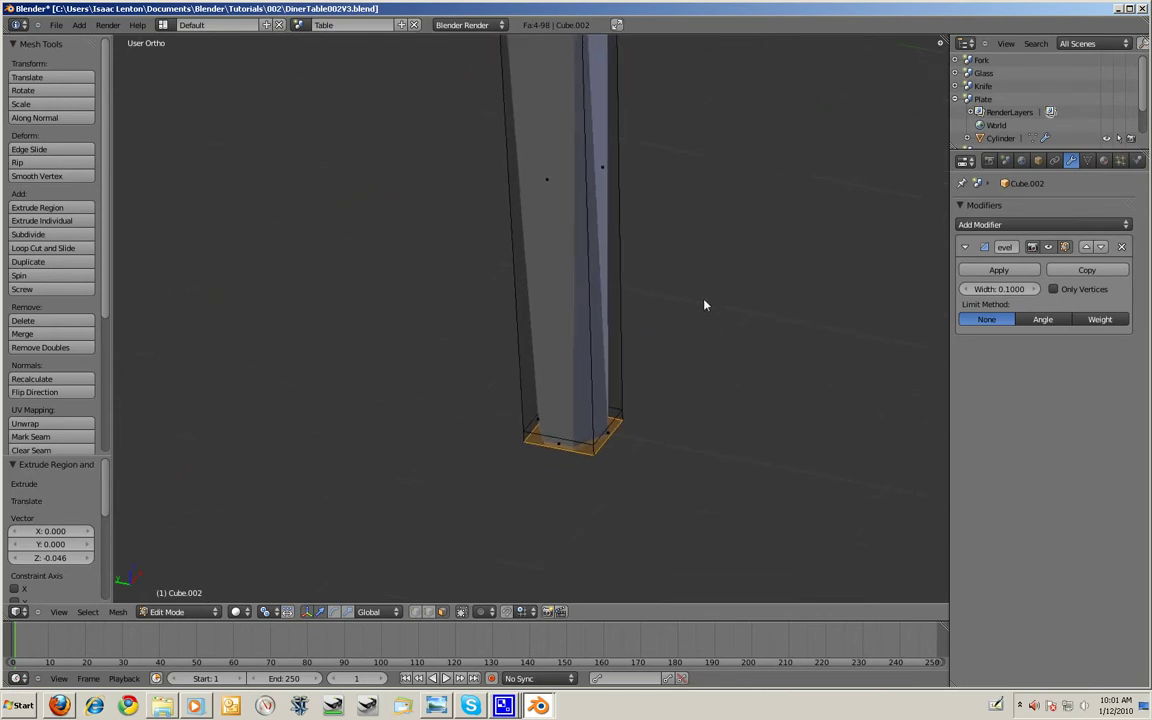
middle_click_drag(699, 327, 678, 407)
scroll(581, 219, "down", 5)
middle_click_drag(581, 219, 571, 360, "shift")
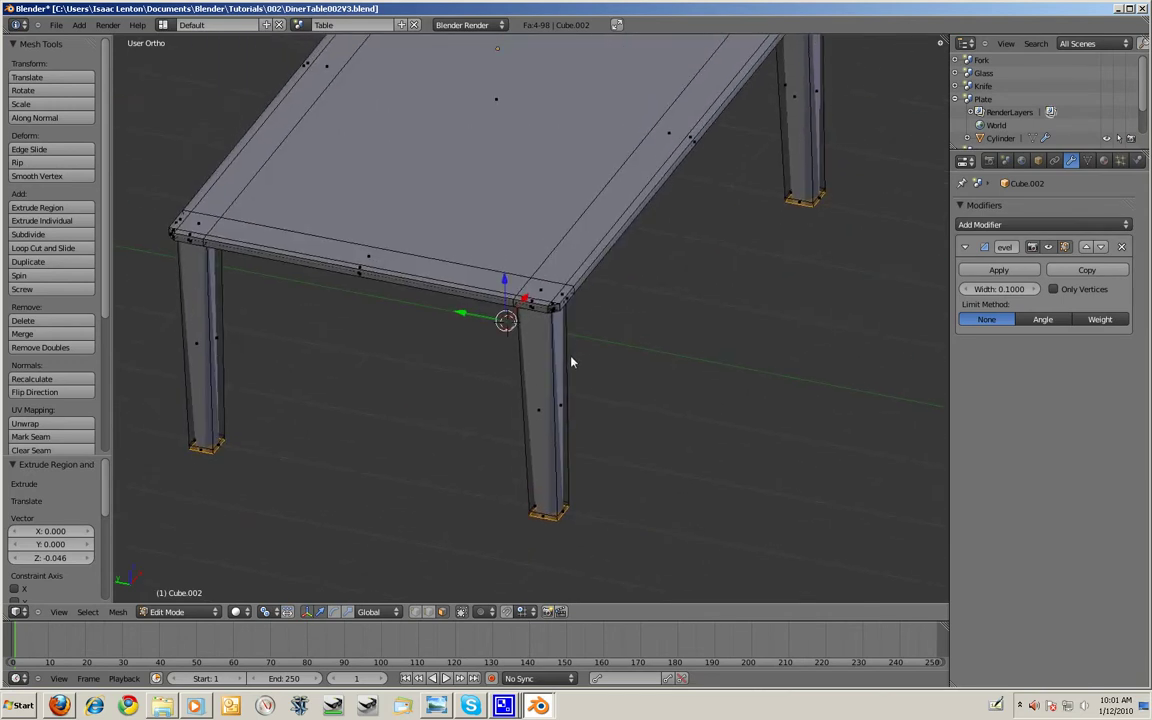
- Save DinerTable002V3.blend, overwriting the existing file
key("ctrl+s")
left_click(571, 358)
scroll(625, 211, "down", 3)
scroll(586, 345, "up", 4)
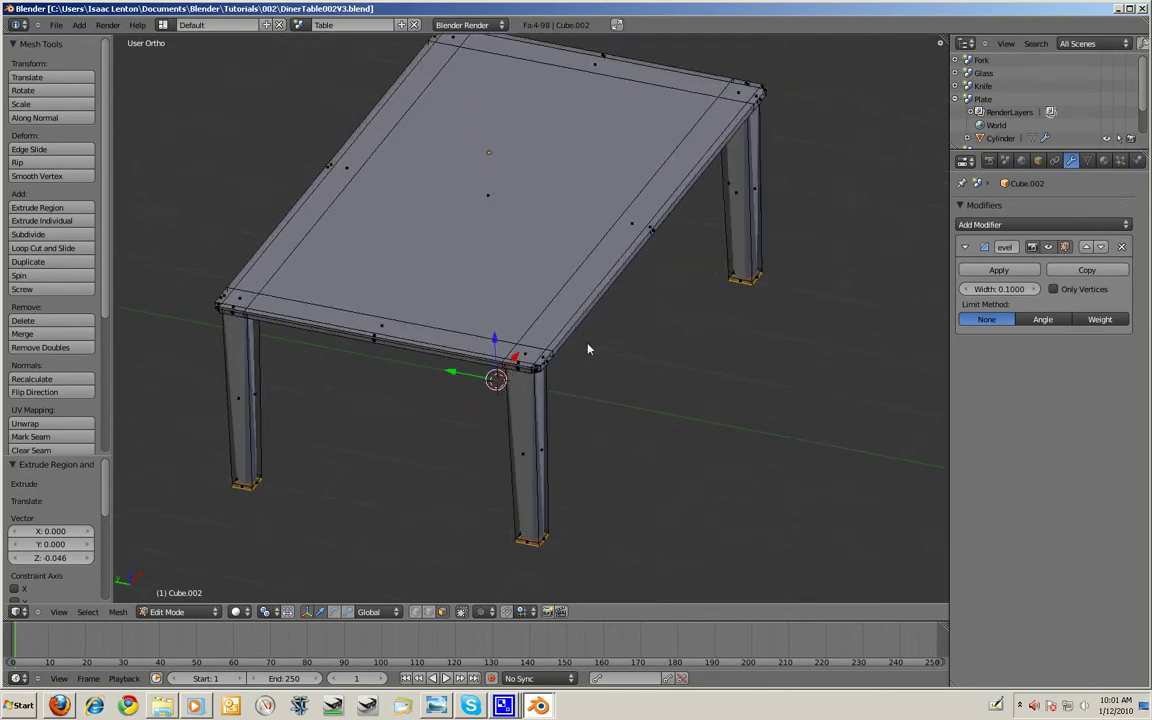
- Replace the table's Bevel modifier with a fresh one of width 0.02
left_click(1123, 248)
left_click(990, 224)
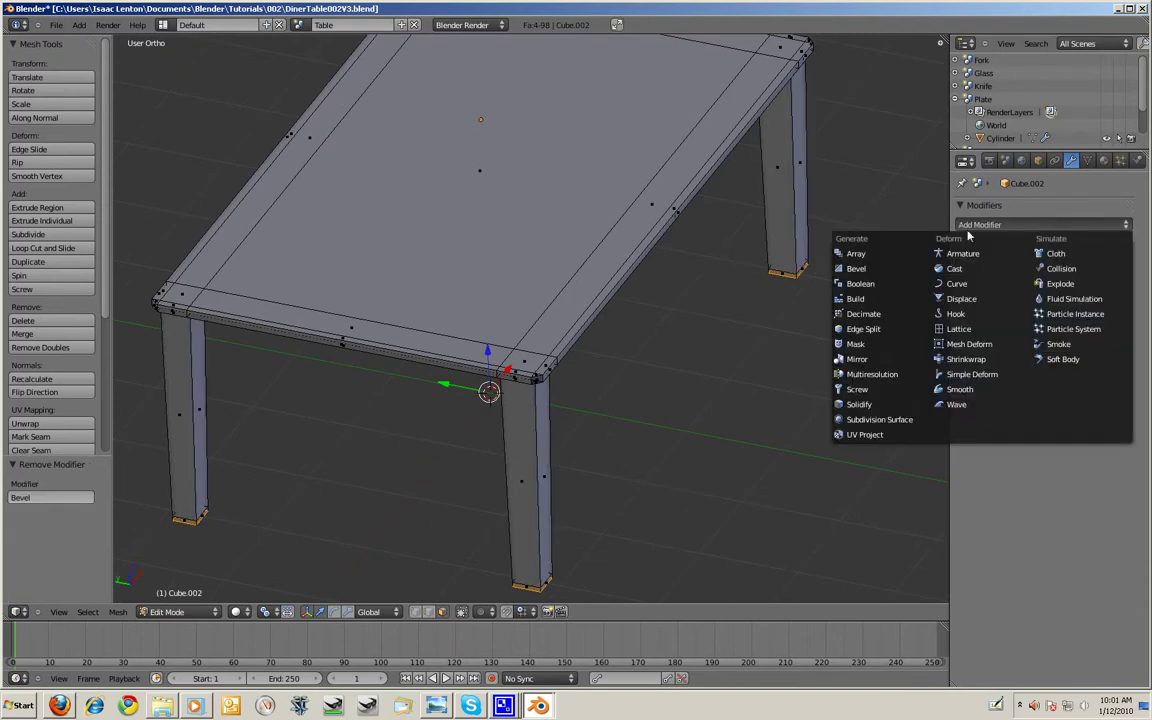
left_click(896, 270)
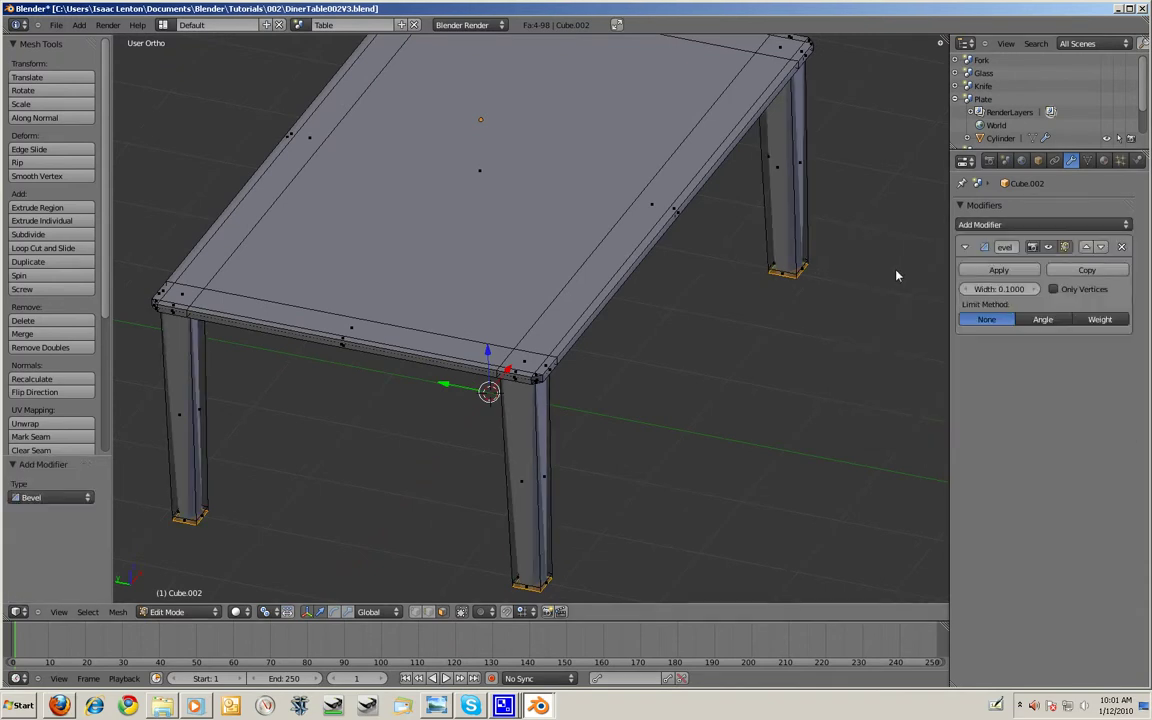
middle_click_drag(491, 448, 522, 374)
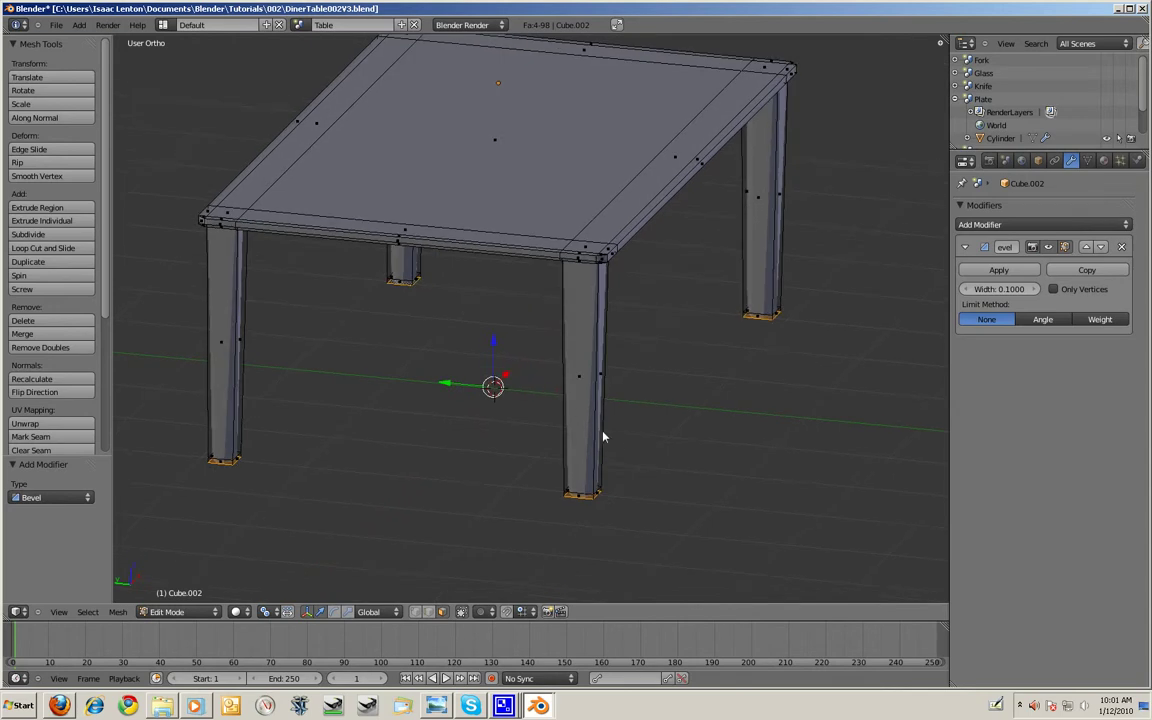
scroll(603, 436, "up", 8)
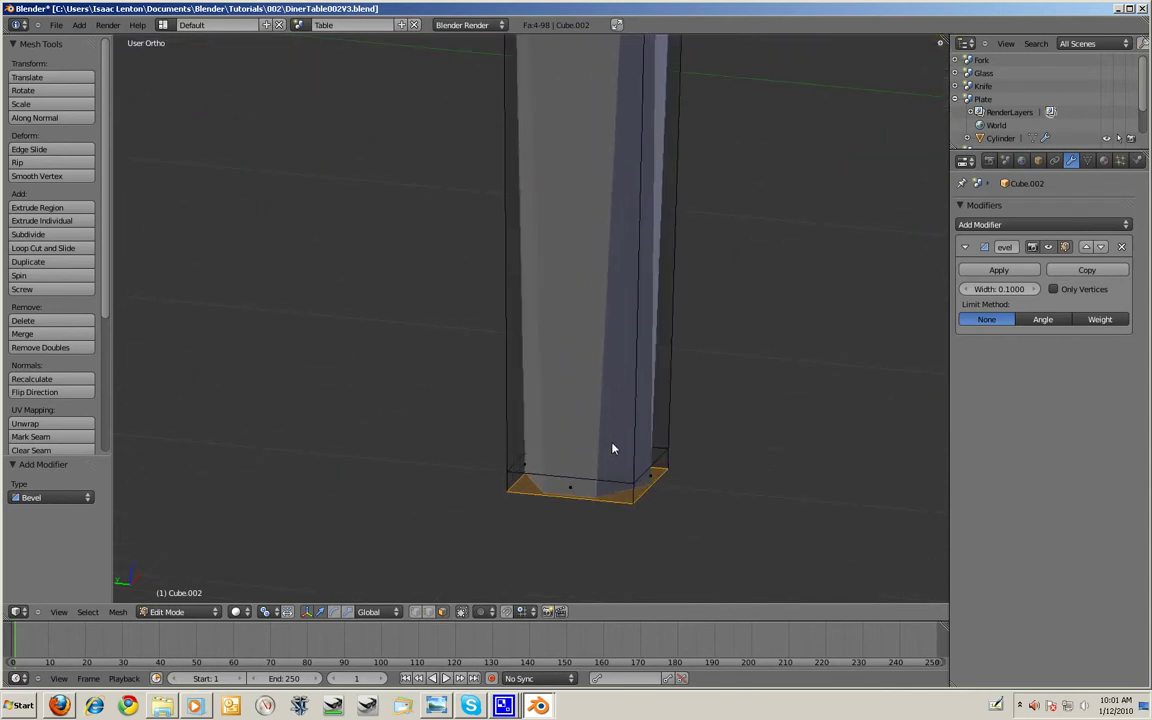
scroll(613, 449, "up", 4)
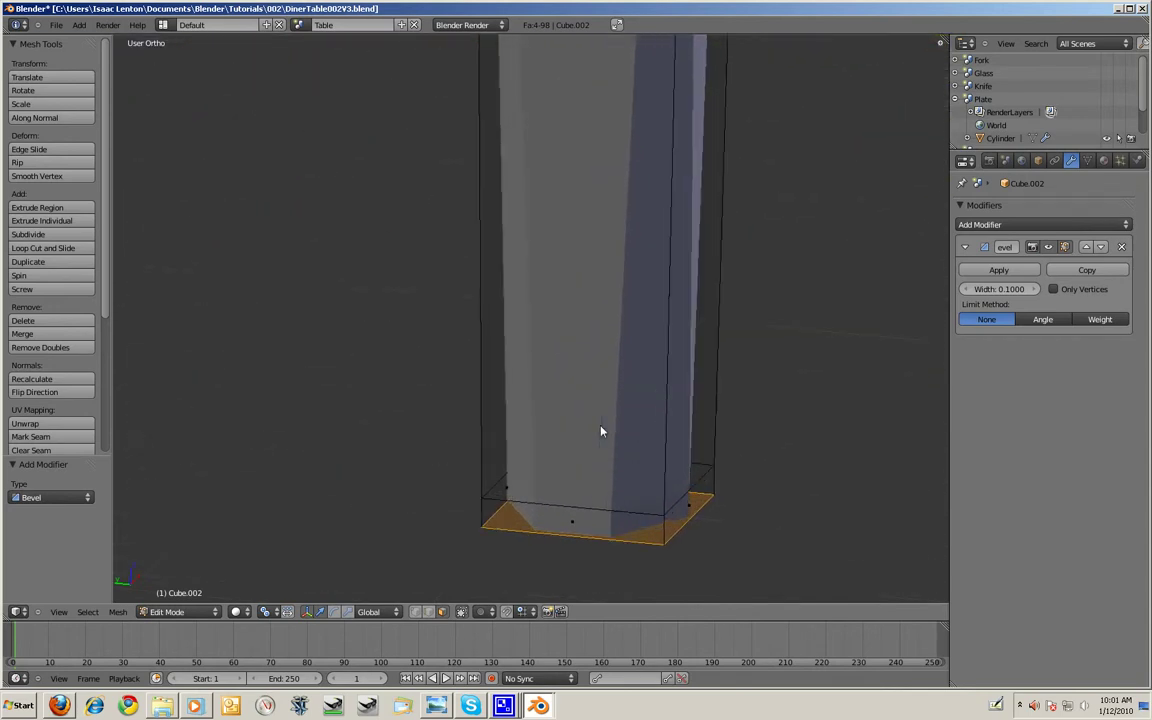
left_click(990, 290)
type("0.0")
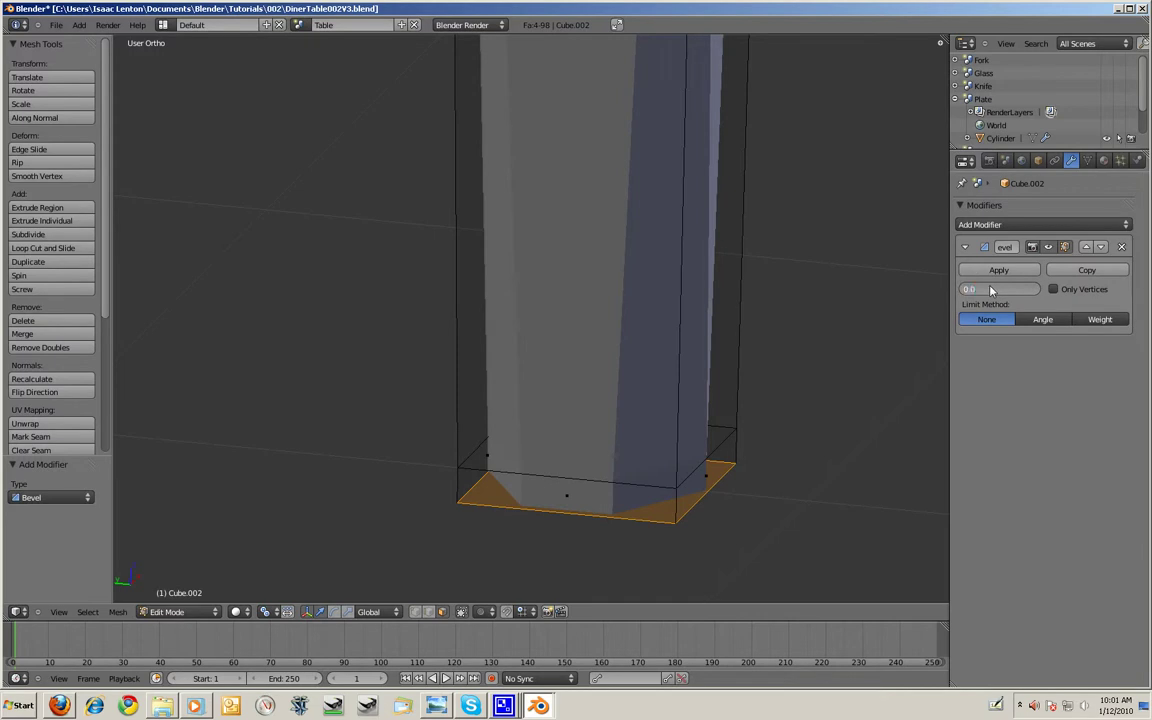
type("2")
key("Return")
- Inspect the bevelled table and save DinerTable002V3.blend again
scroll(820, 406, "down", 5)
middle_click_drag(820, 406, 560, 406)
scroll(633, 350, "up", 8)
scroll(560, 406, "down", 3)
scroll(687, 424, "down", 5)
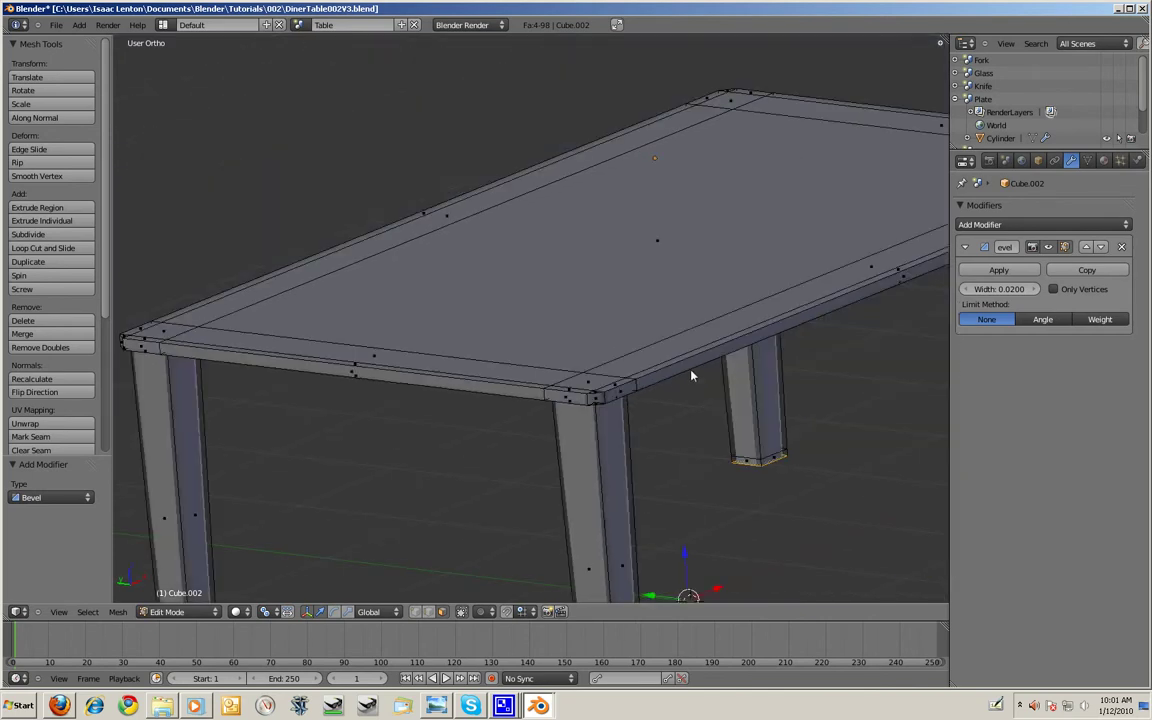
middle_click_drag(689, 378, 571, 345)
scroll(716, 365, "down", 2)
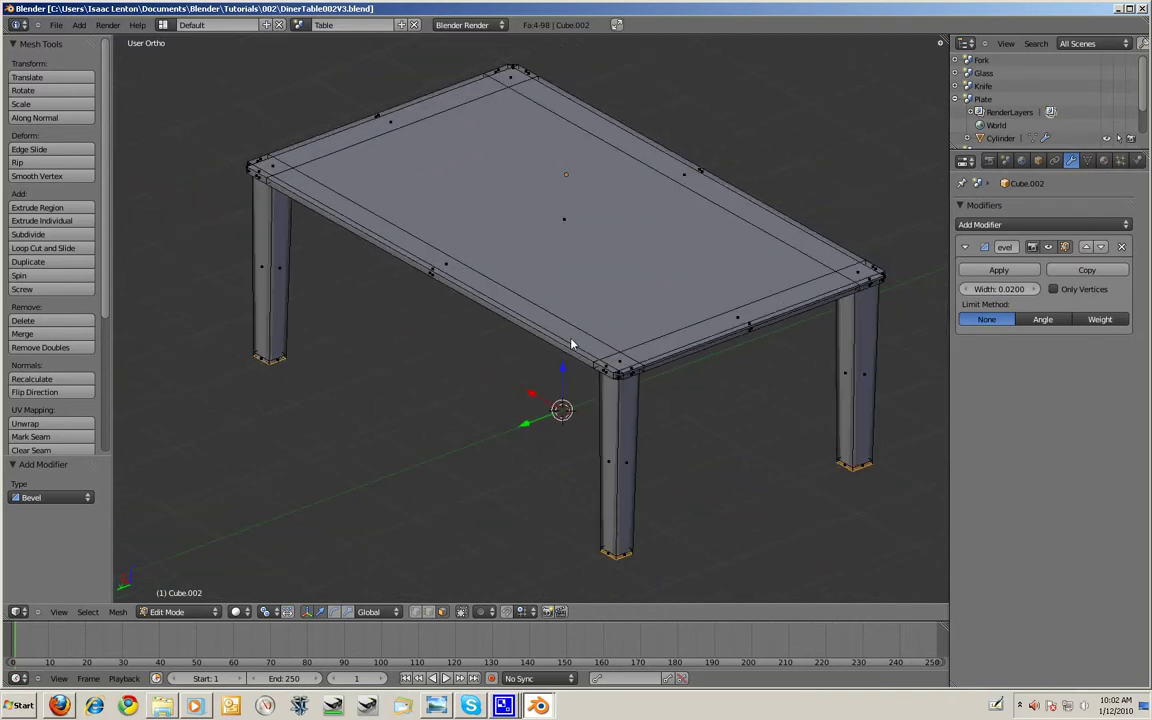
key("ctrl+s")
- Confirm the file overwrite and link the table into the scene named Scene
left_click(470, 303)
left_click(298, 24)
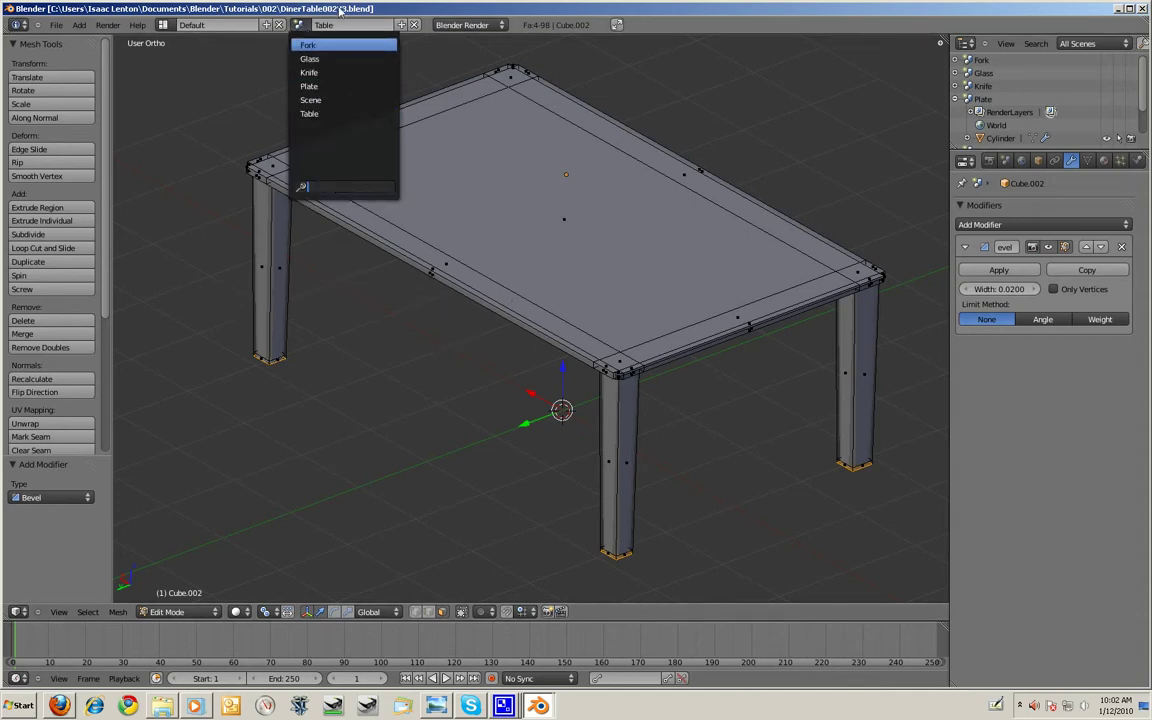
scroll(395, 200, "down", 3)
key("a")
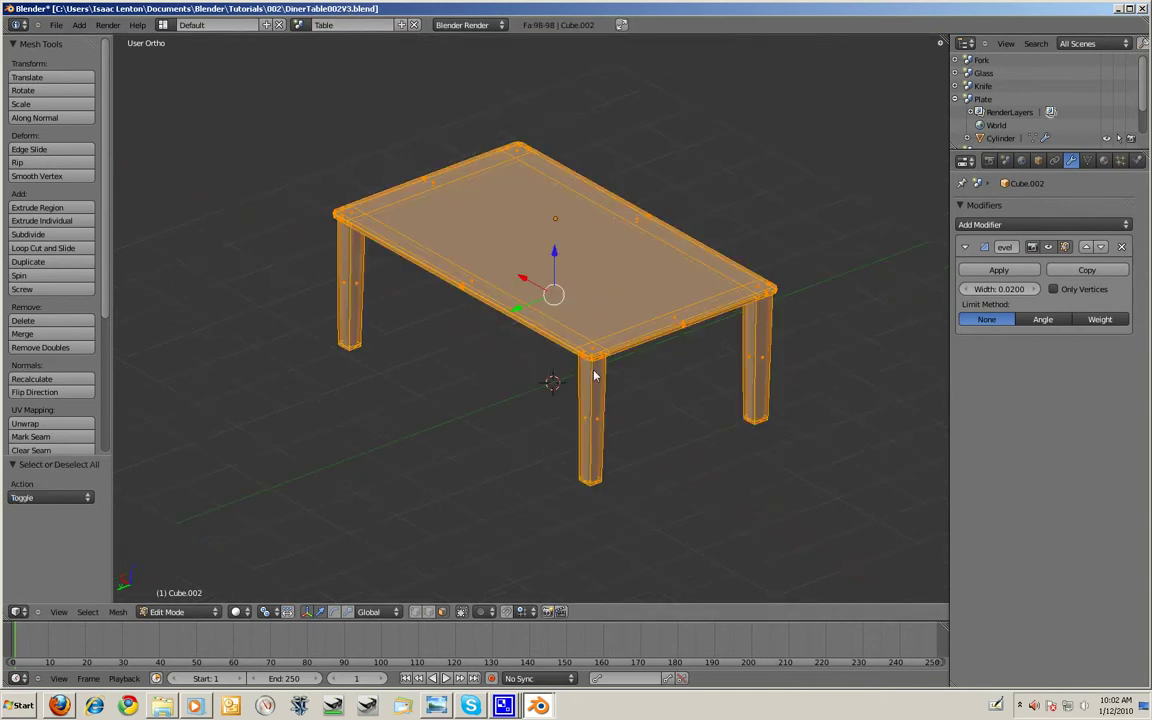
key("Tab")
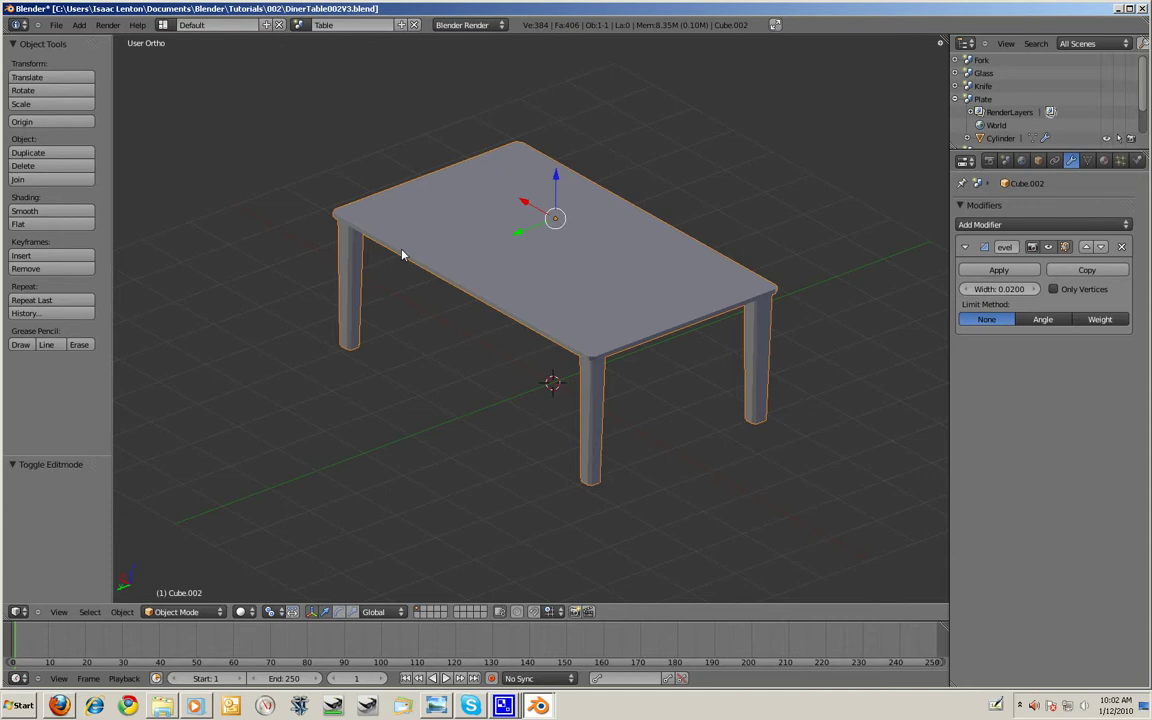
key("ctrl+l")
mouse_move(404, 252)
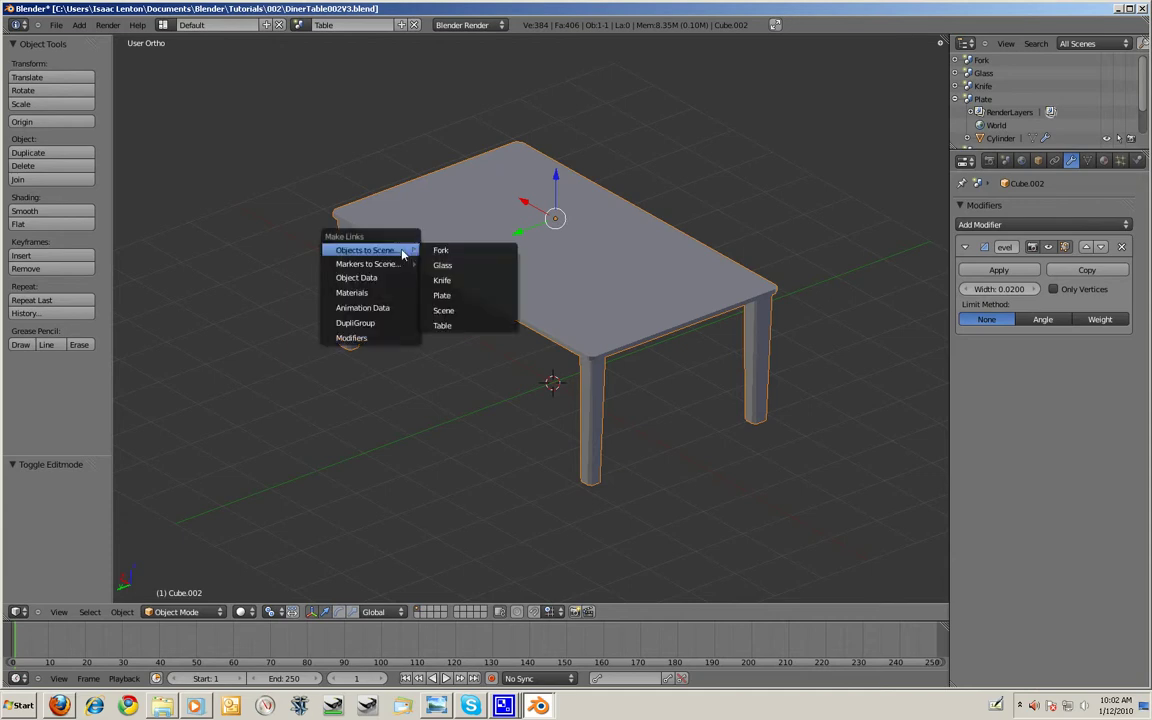
left_click(460, 311)
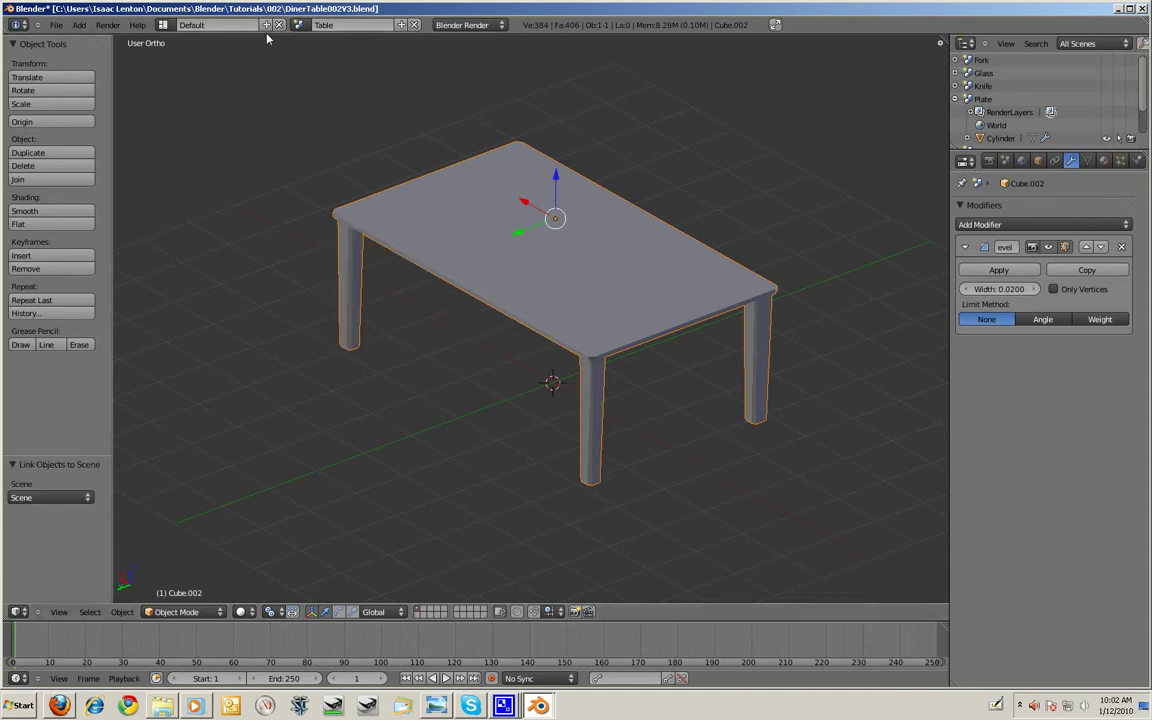
- Link the plate and fork from their own scenes into Scene
left_click(300, 26)
left_click(320, 84)
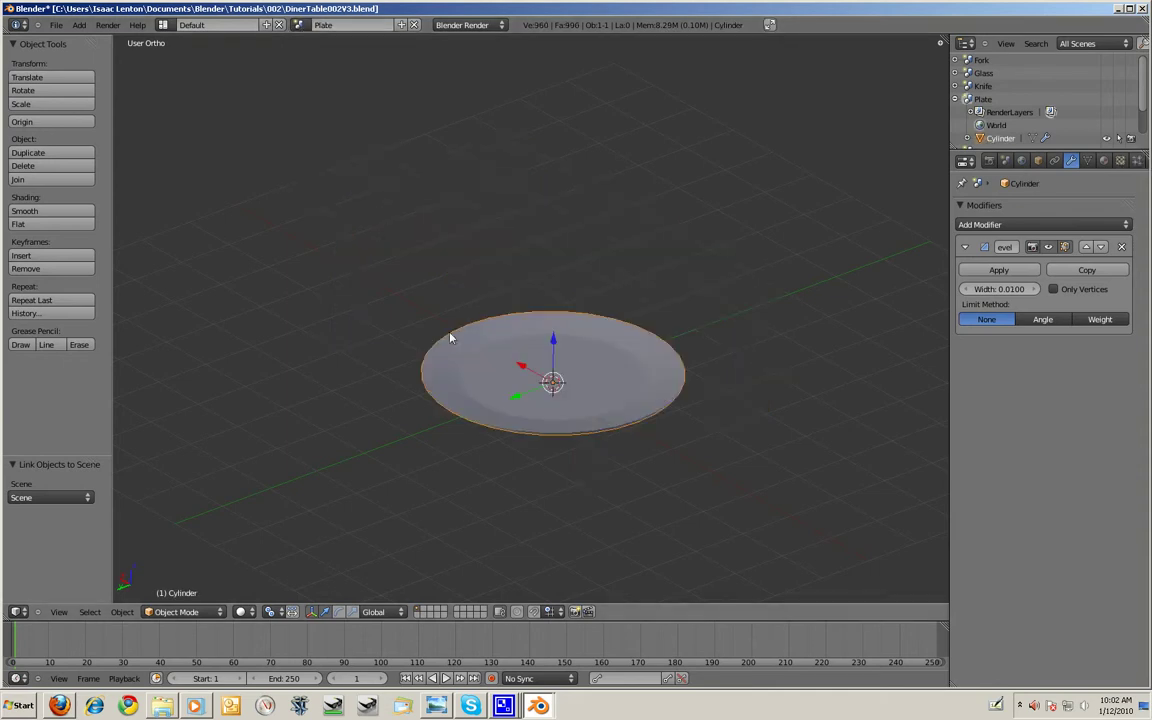
key("ctrl+l")
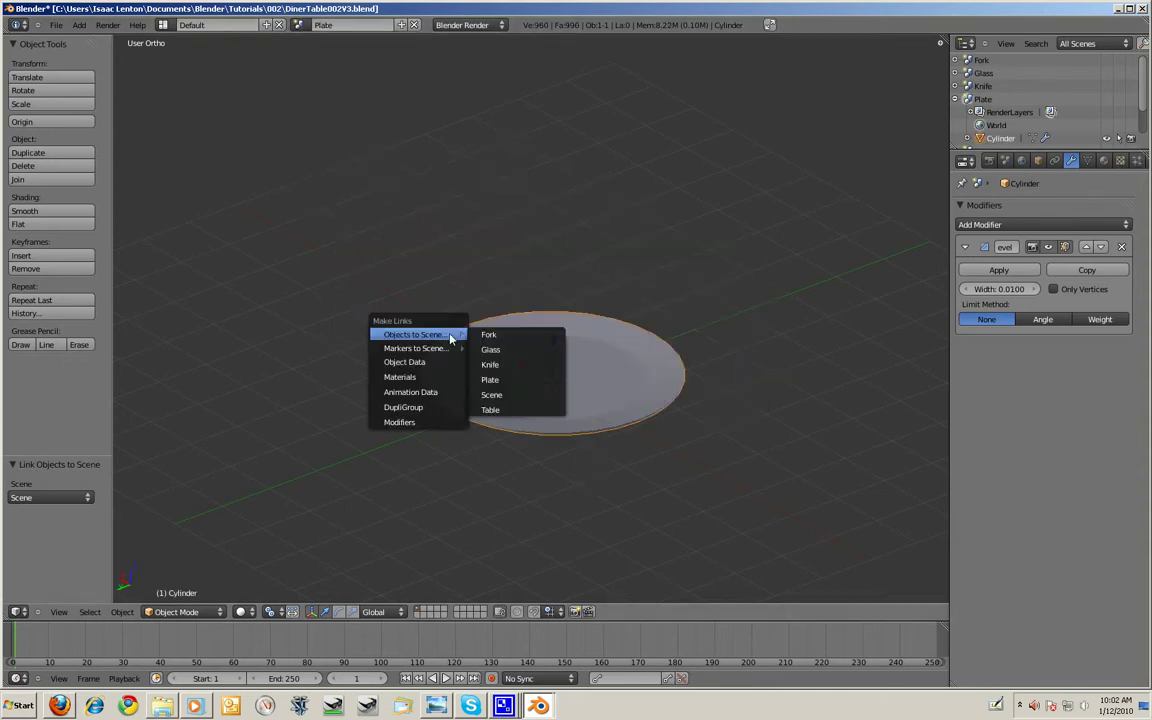
left_click(527, 412)
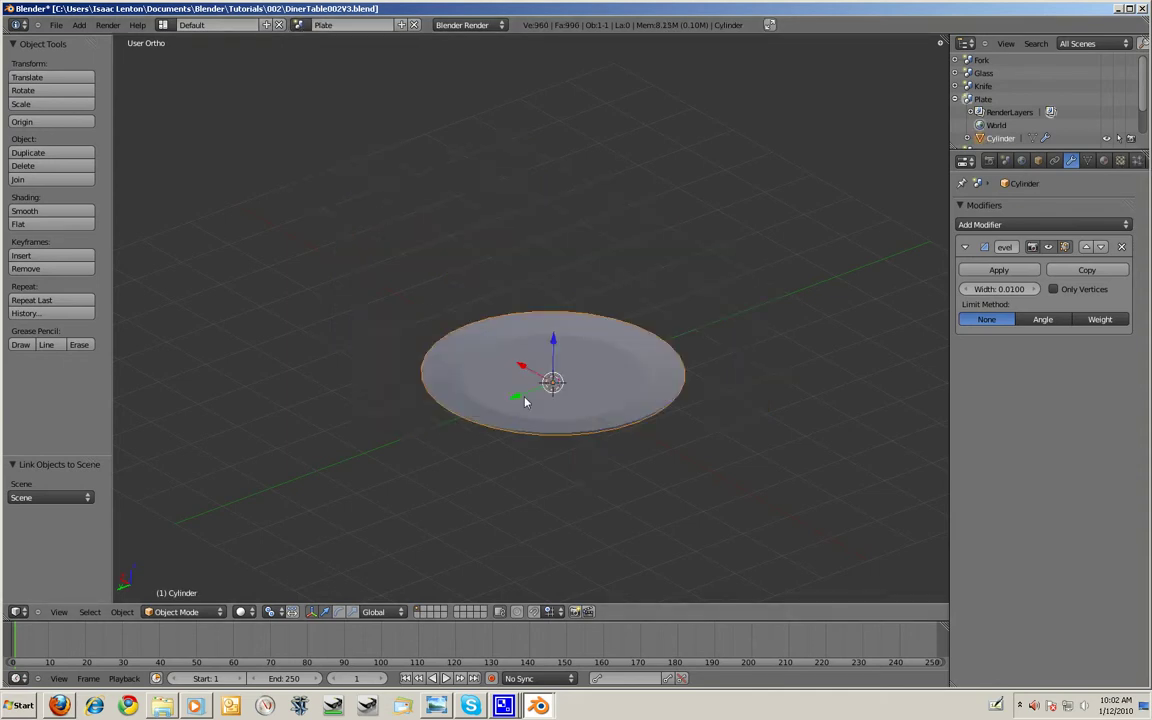
left_click(304, 26)
left_click(315, 65)
key("ctrl+l")
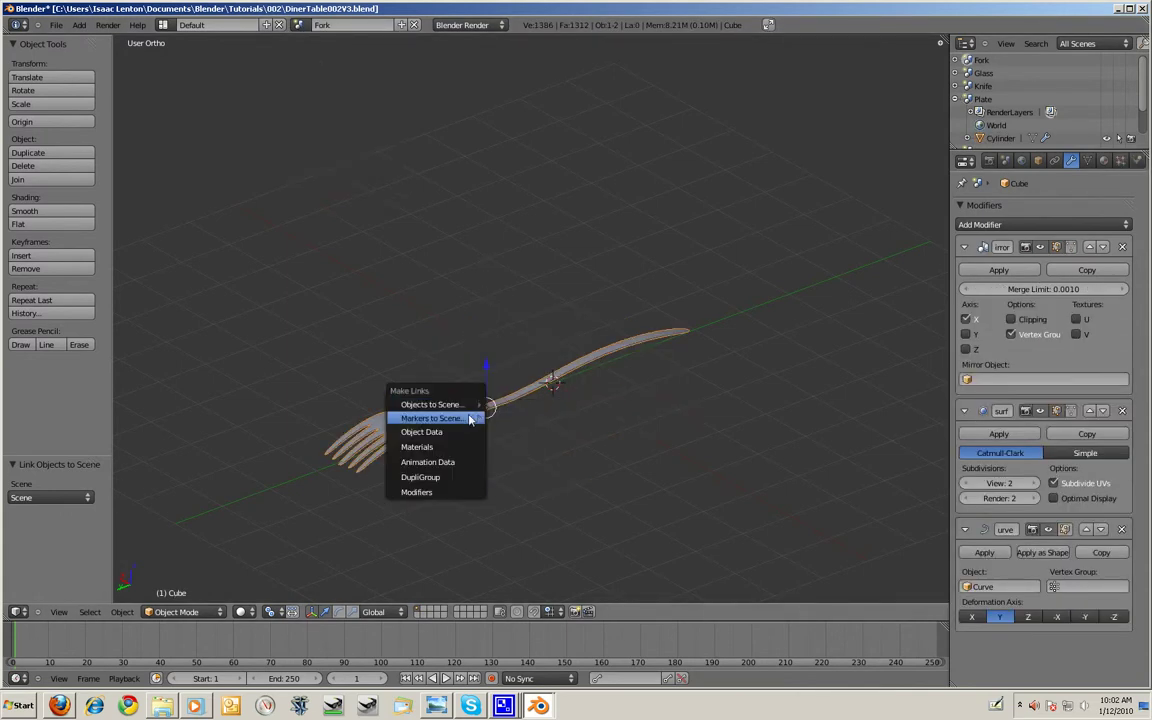
mouse_move(440, 404)
left_click(537, 467)
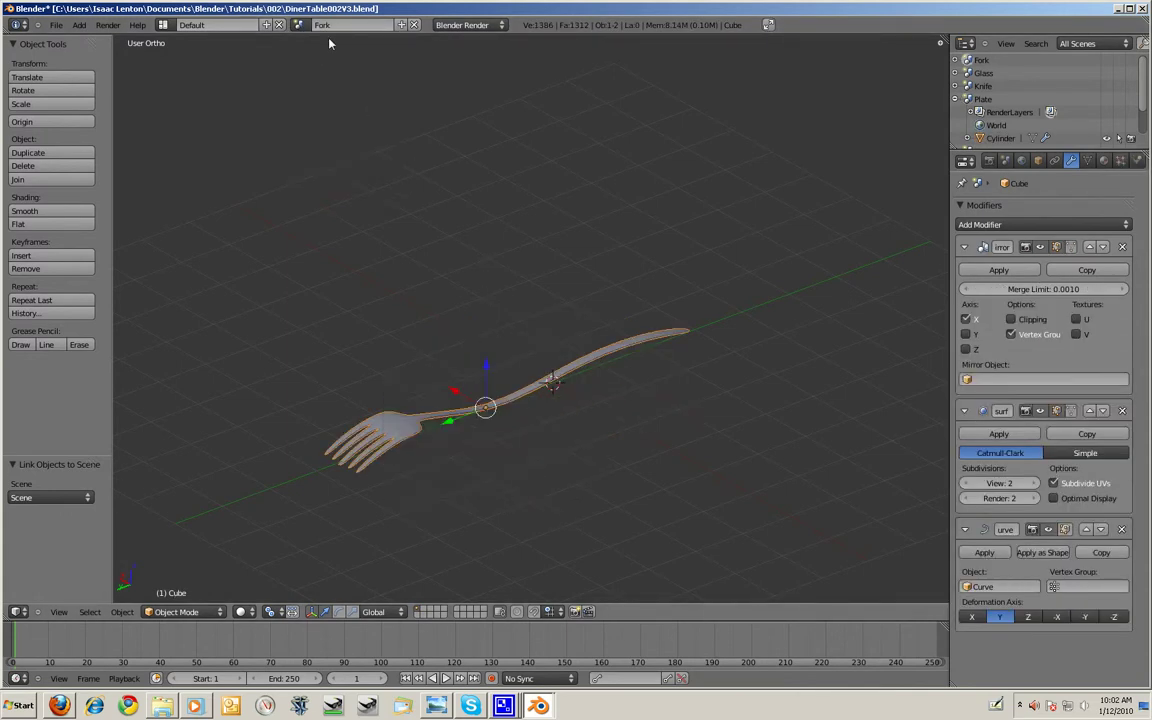
- Link the knife and glass into Scene, then display the combined Scene
left_click(302, 27)
left_click(325, 72)
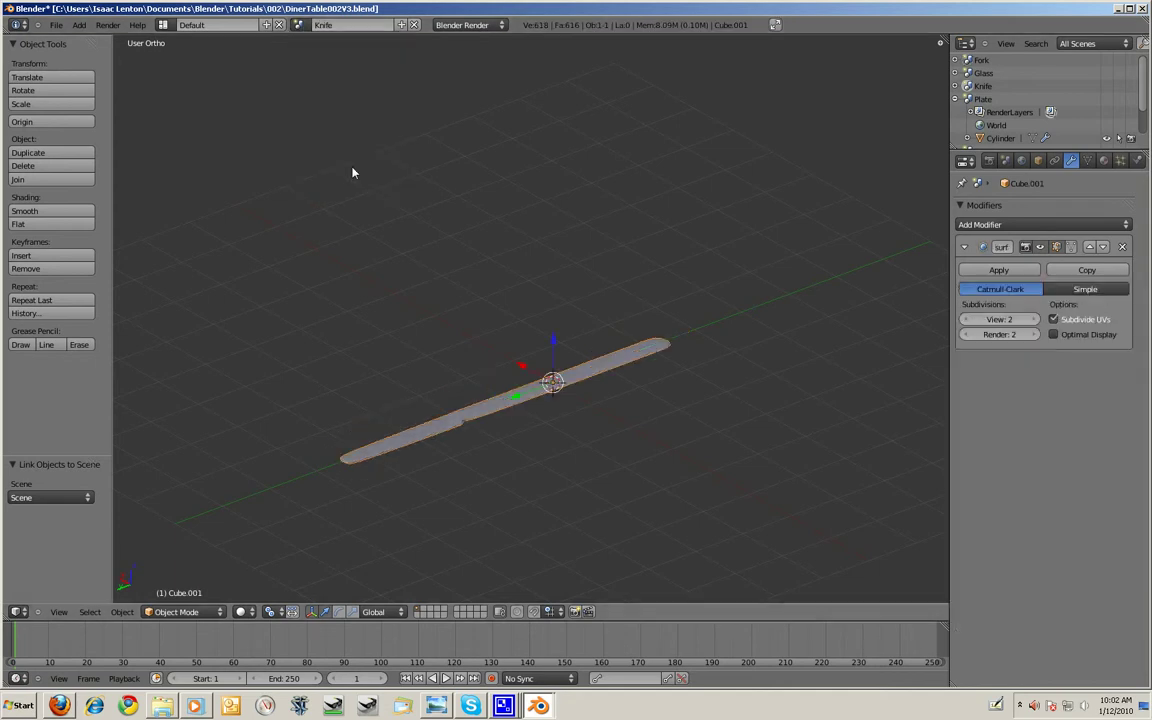
key("ctrl+l")
mouse_move(480, 411)
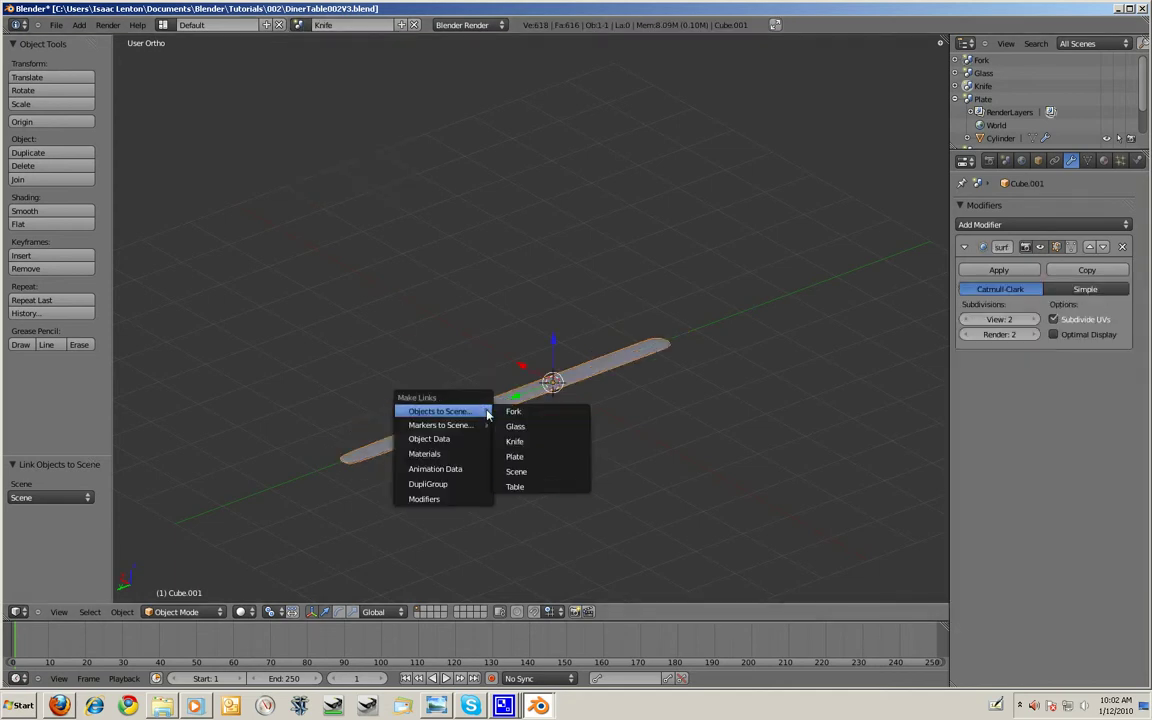
left_click(553, 487)
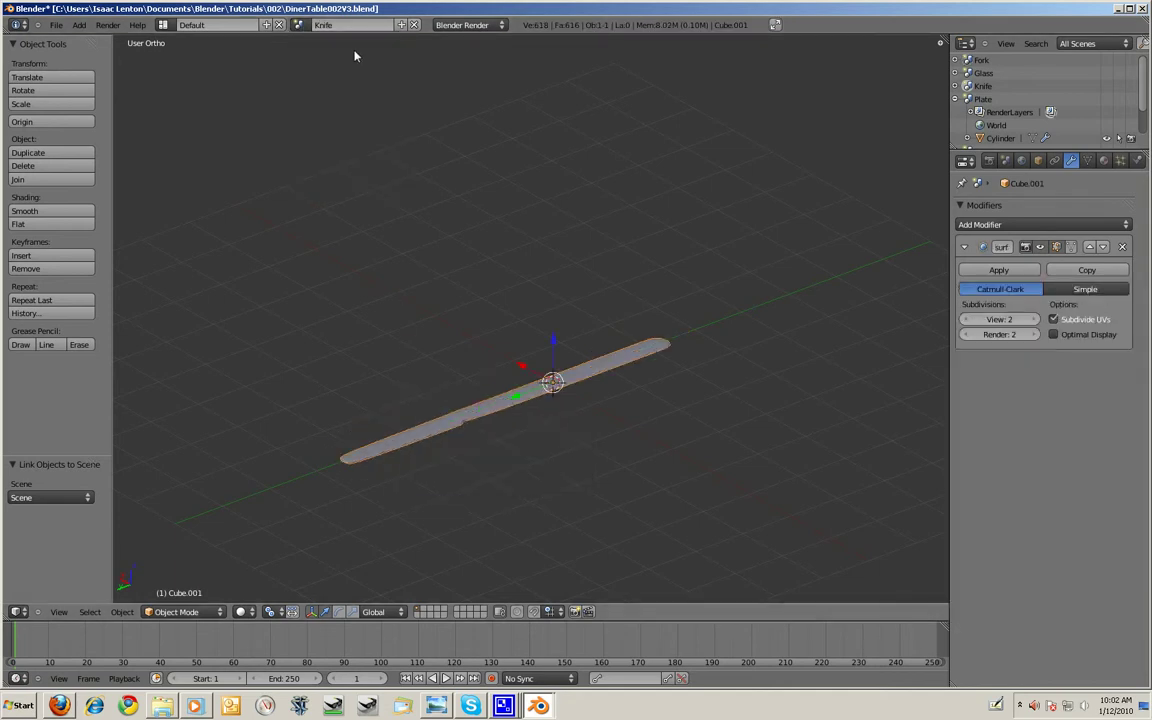
left_click(298, 24)
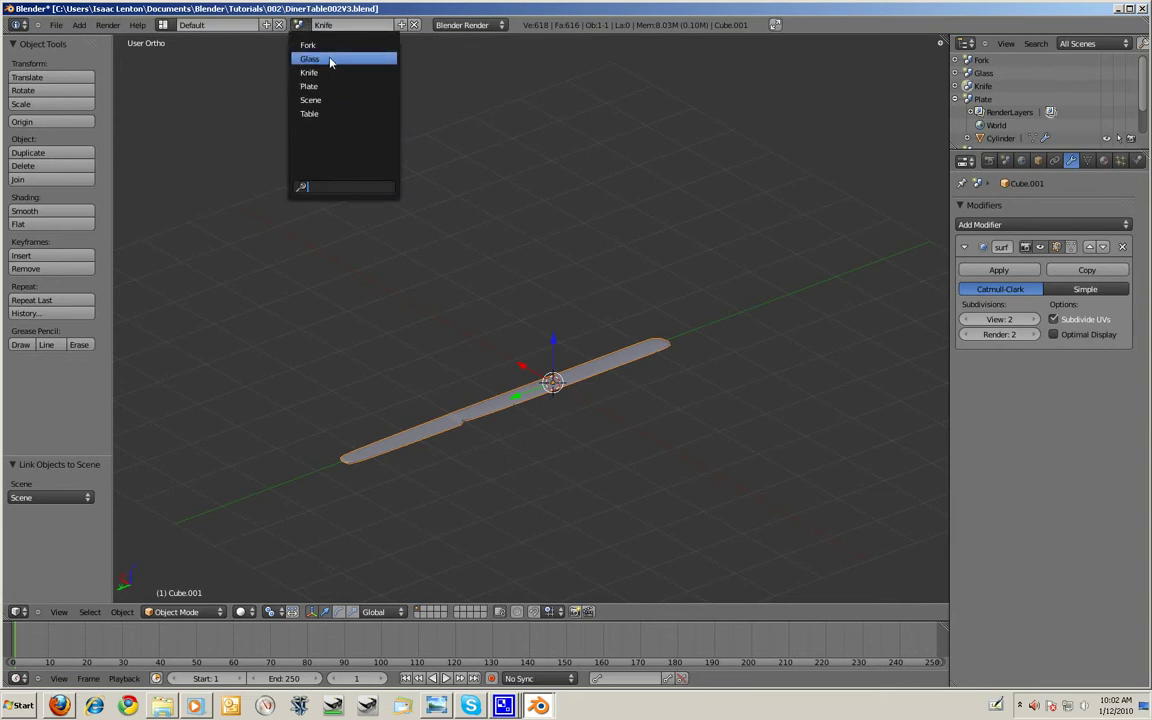
left_click(330, 60)
key("ctrl+l")
mouse_move(532, 305)
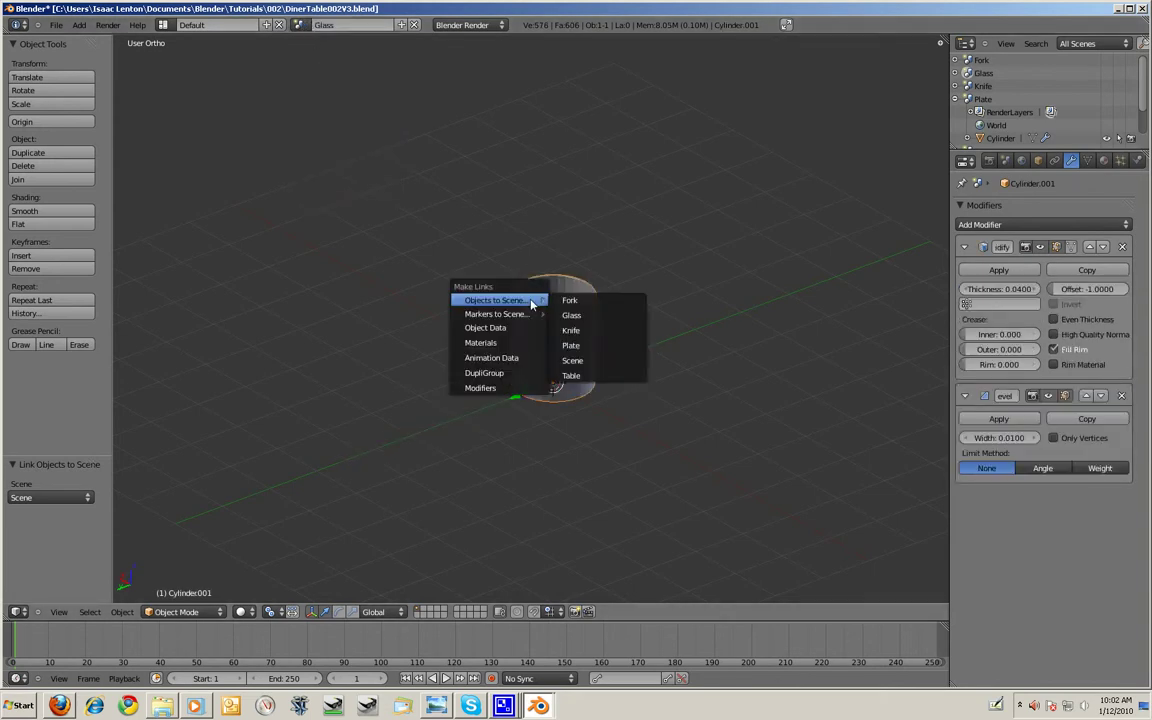
left_click(570, 375)
left_click(300, 25)
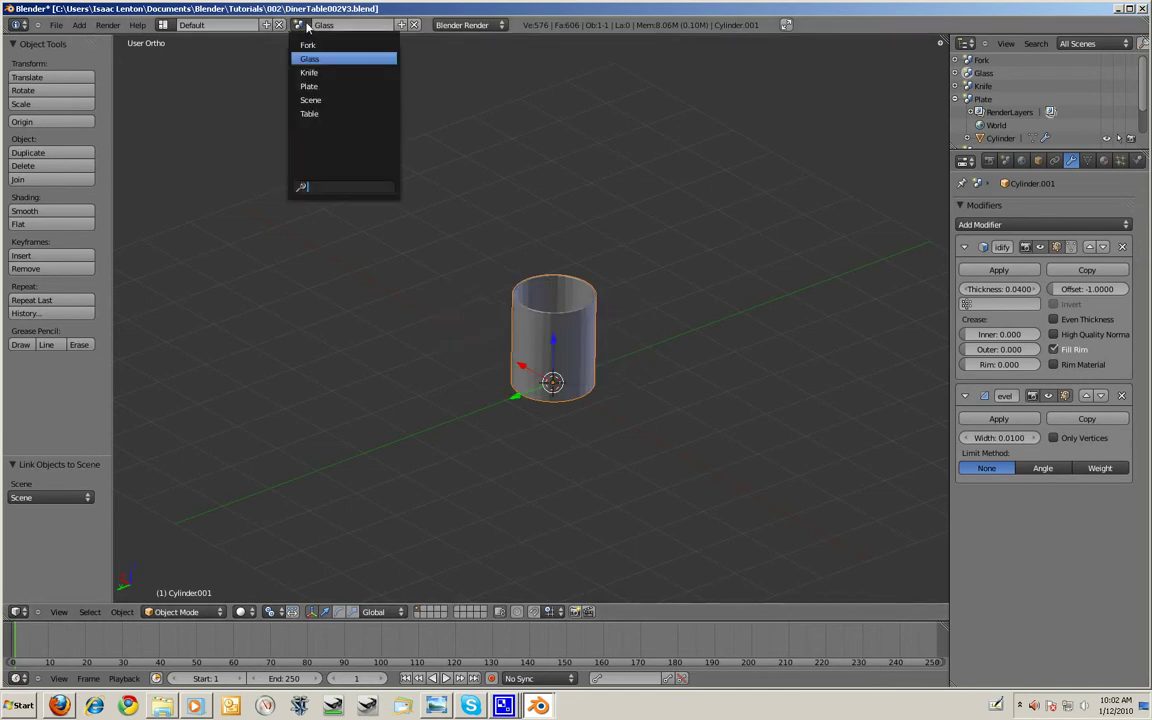
left_click(318, 100)
- In top wireframe view, shrink the plate to about 0.3 and place it below the table centre
scroll(537, 287, "up", 2)
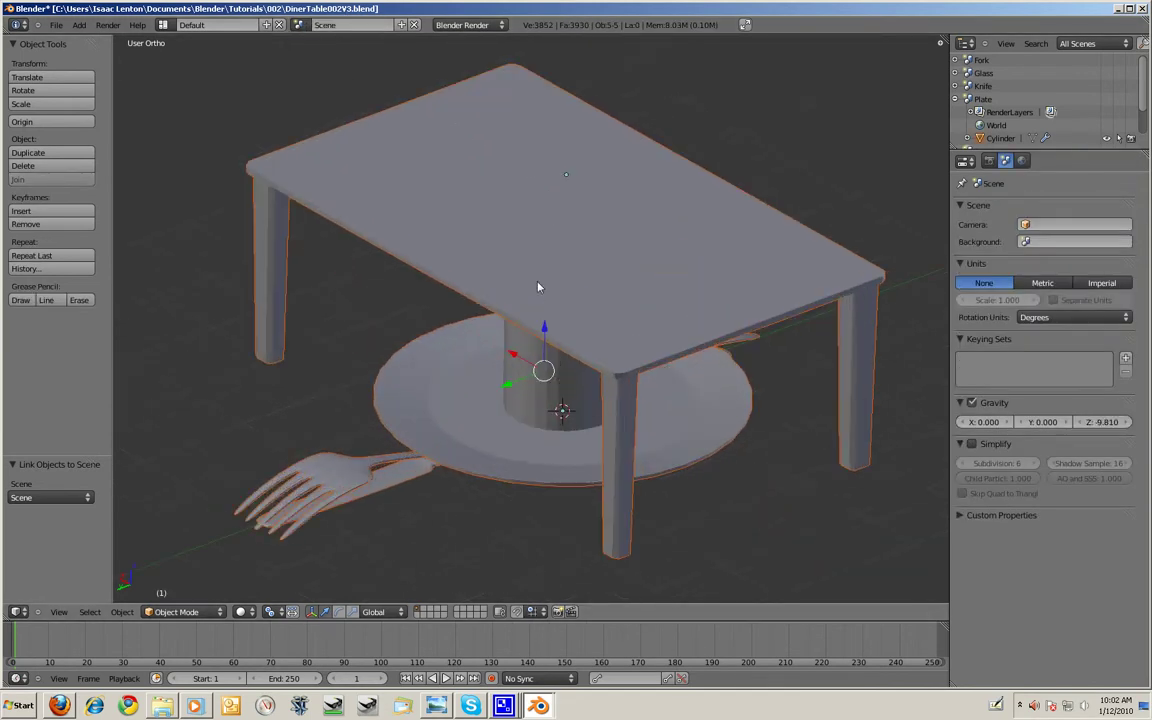
middle_click_drag(605, 440, 662, 366)
scroll(540, 368, "up", 2)
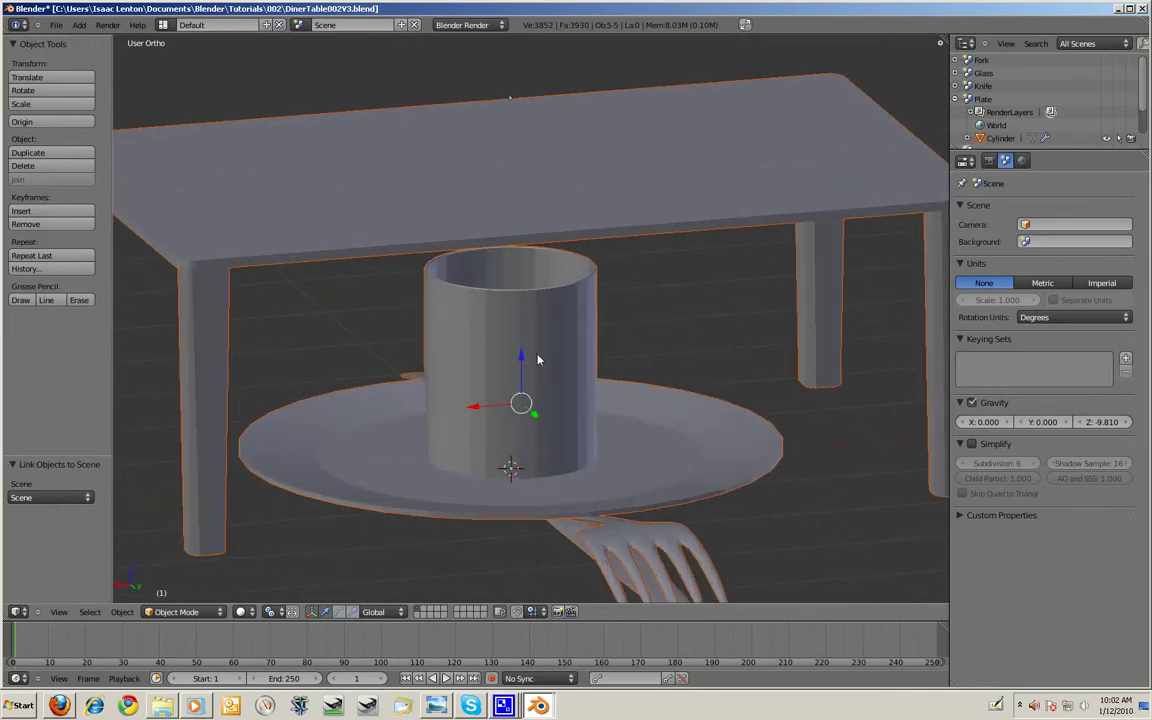
key("KP_7")
scroll(533, 360, "down", 3)
scroll(534, 300, "up", 4)
key("z")
scroll(537, 305, "down", 1)
right_click(421, 285)
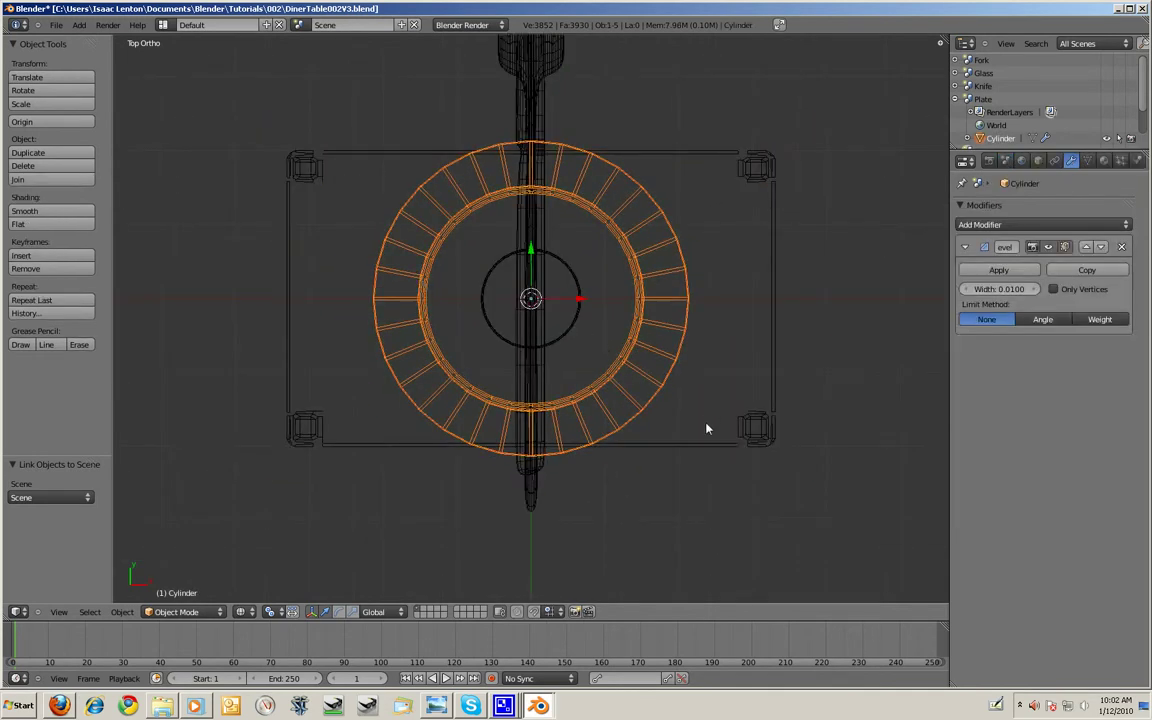
key("s")
left_click(581, 339)
key("g")
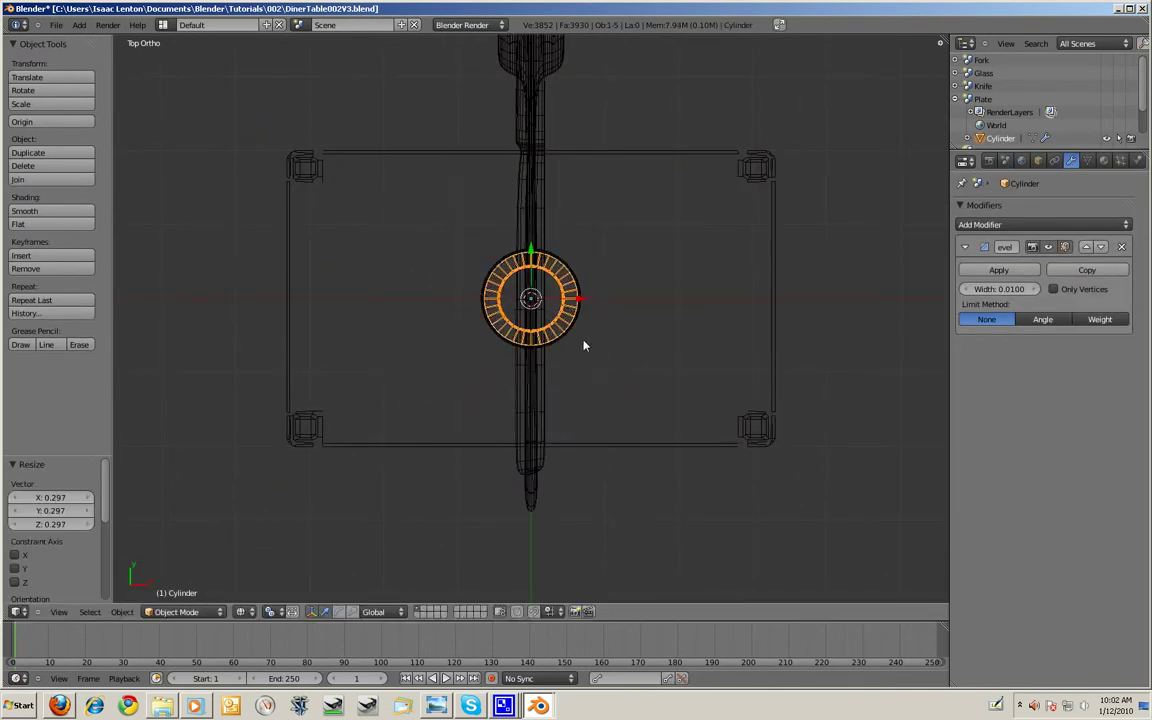
left_click(586, 429)
- Shrink the glass and set it above right of the plate
right_click(578, 289)
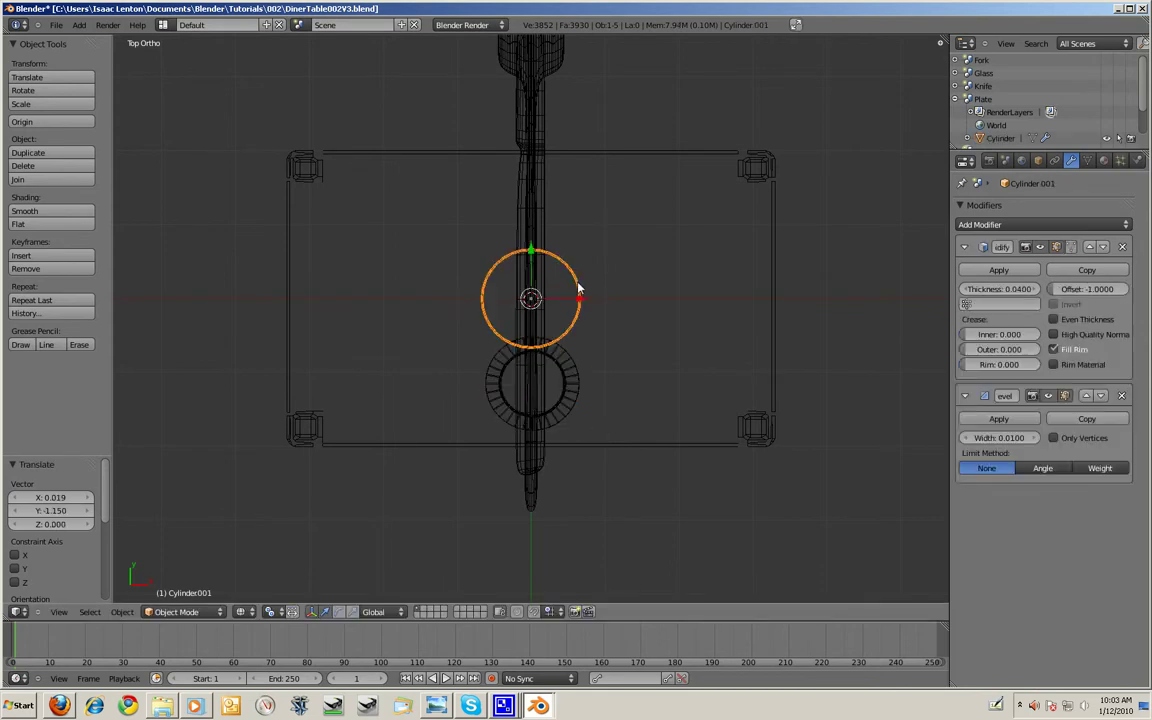
key("s")
left_click(565, 320)
key("g")
left_click(625, 352)
- Shrink the knife to 0.190 and position it right of the plate
right_click(538, 236)
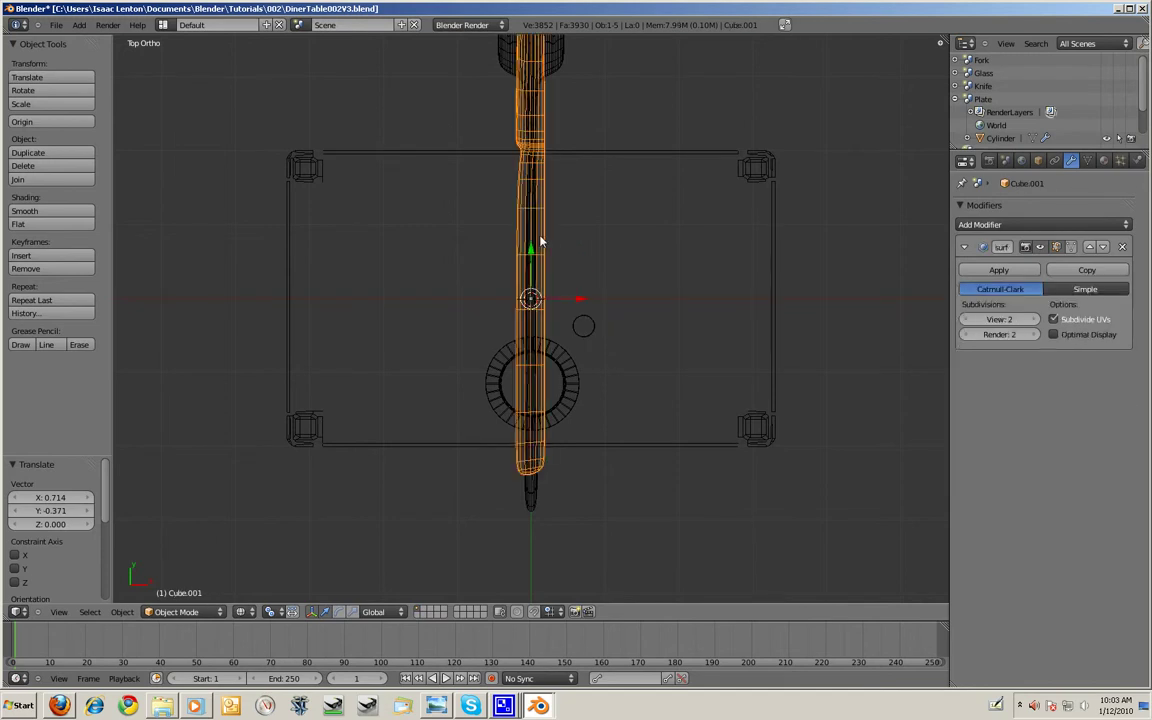
key("g")
left_click(635, 277)
key("s")
left_click(620, 325)
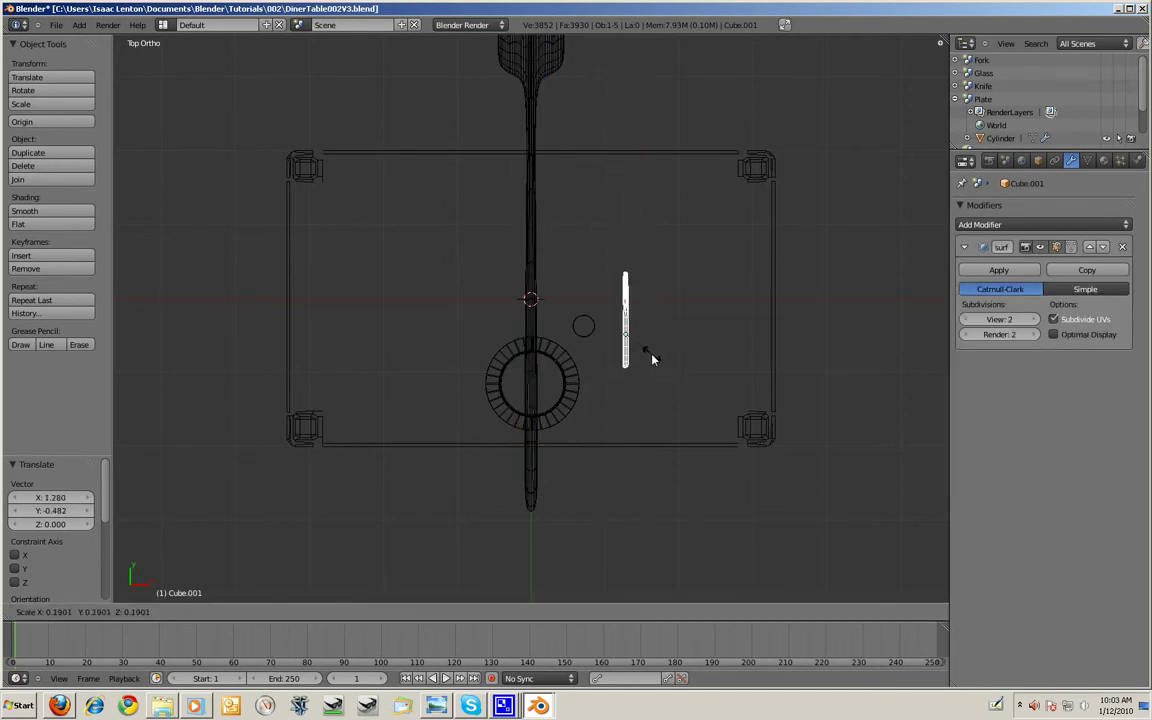
key("g")
left_click(626, 448)
key("g")
left_click(646, 450)
key("g")
left_click(649, 459)
- Shrink the fork to 0.150 and place it left of the plate
right_click(541, 275)
key("s")
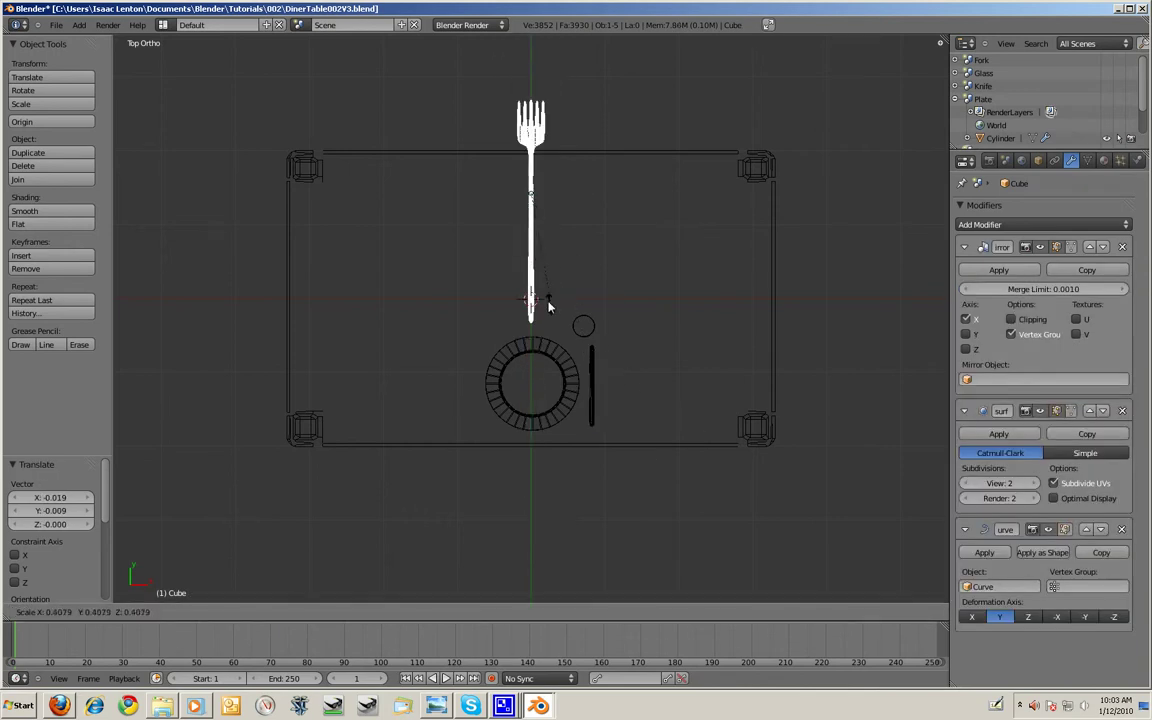
left_click(534, 243)
key("g")
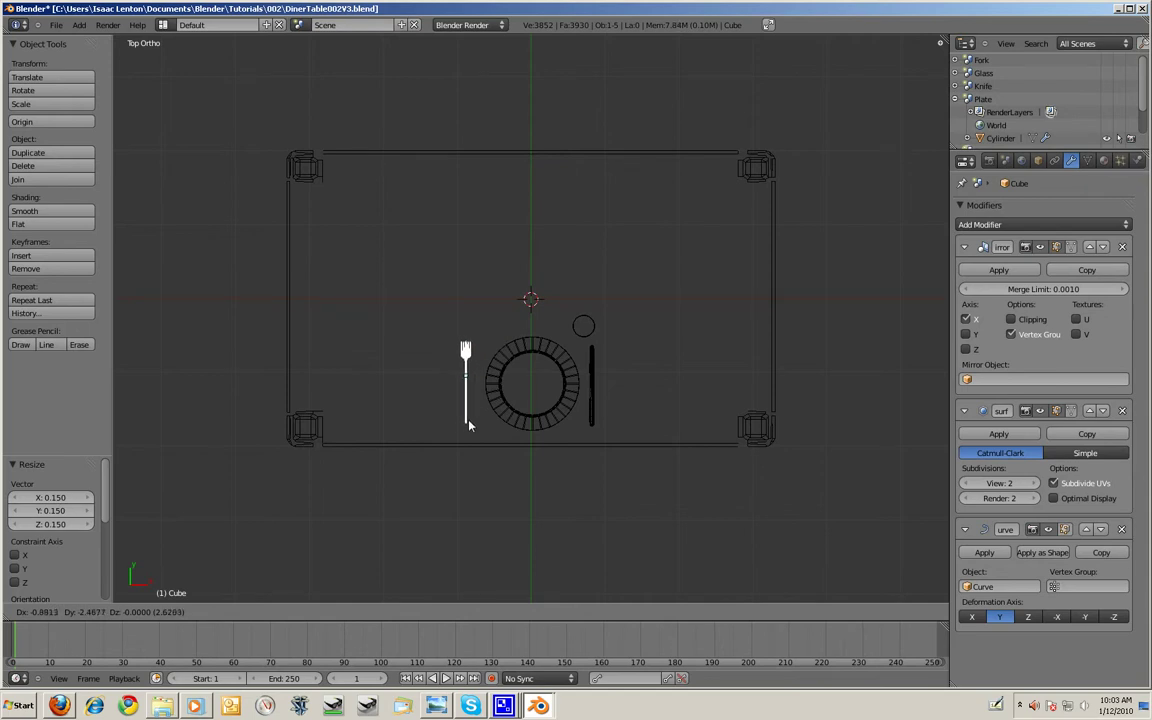
left_click(471, 424)
scroll(515, 400, "up", 2)
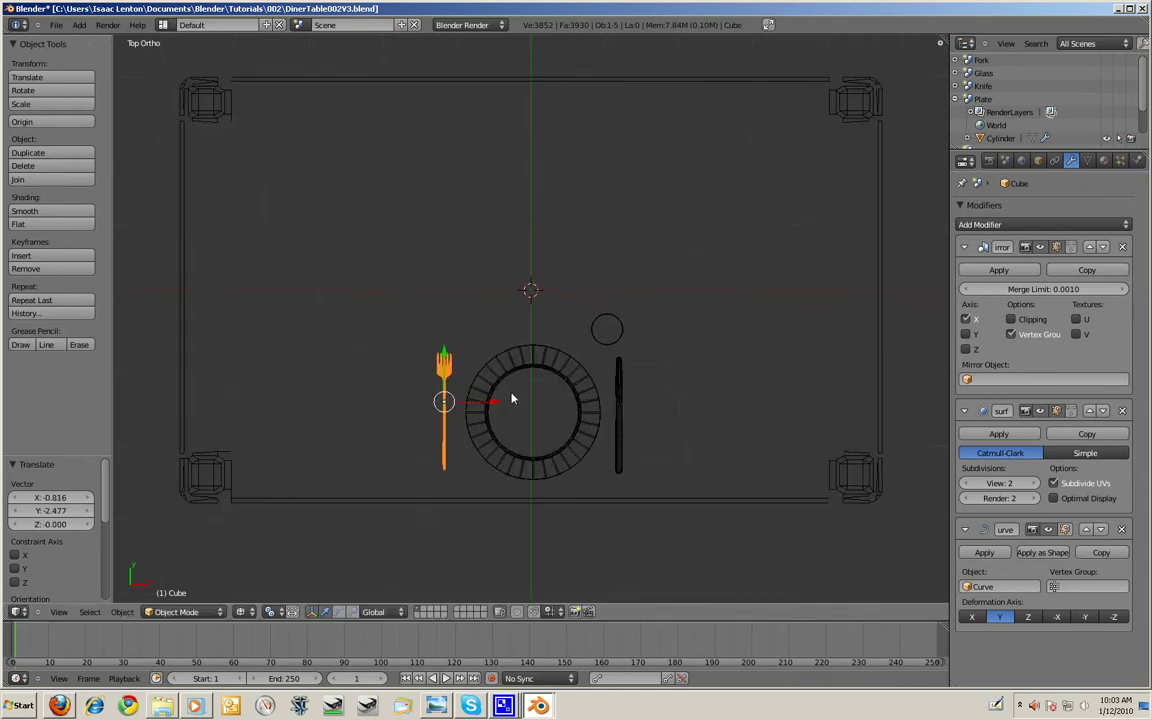
middle_click_drag(577, 362, 657, 347)
- Select the knife, plate and glass and raise them vertically onto the tabletop surface
right_click(641, 484, "shift")
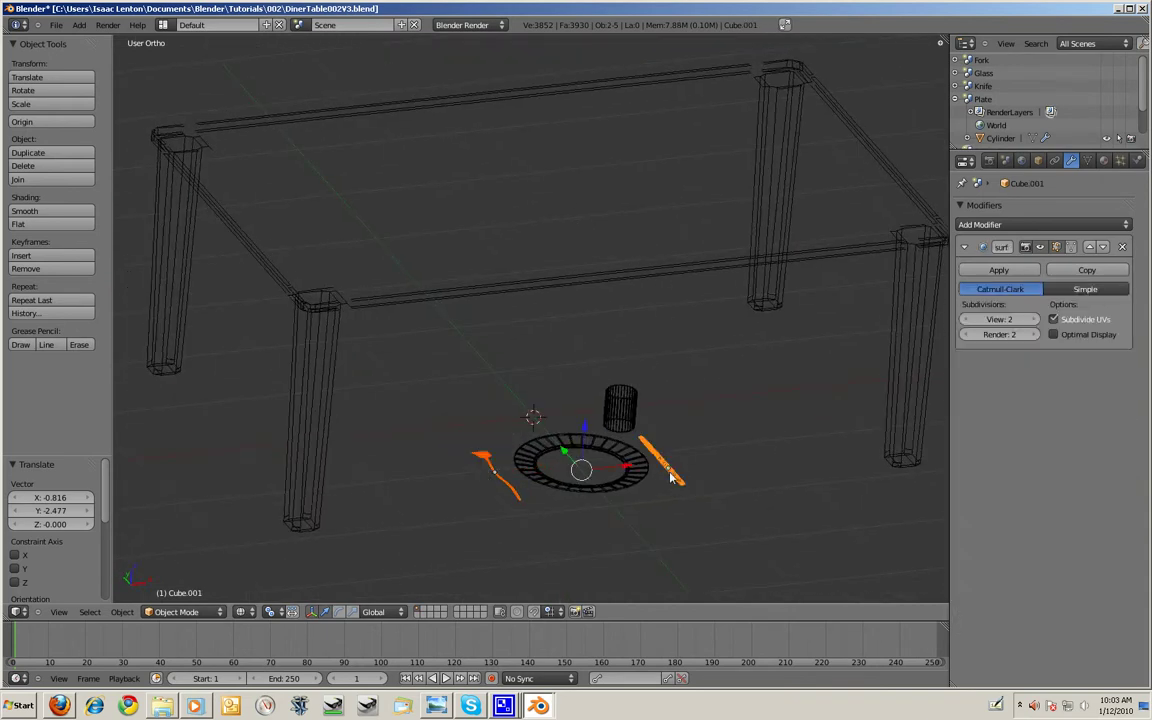
right_click(583, 438, "shift")
right_click(615, 410, "shift")
key("g")
key("z")
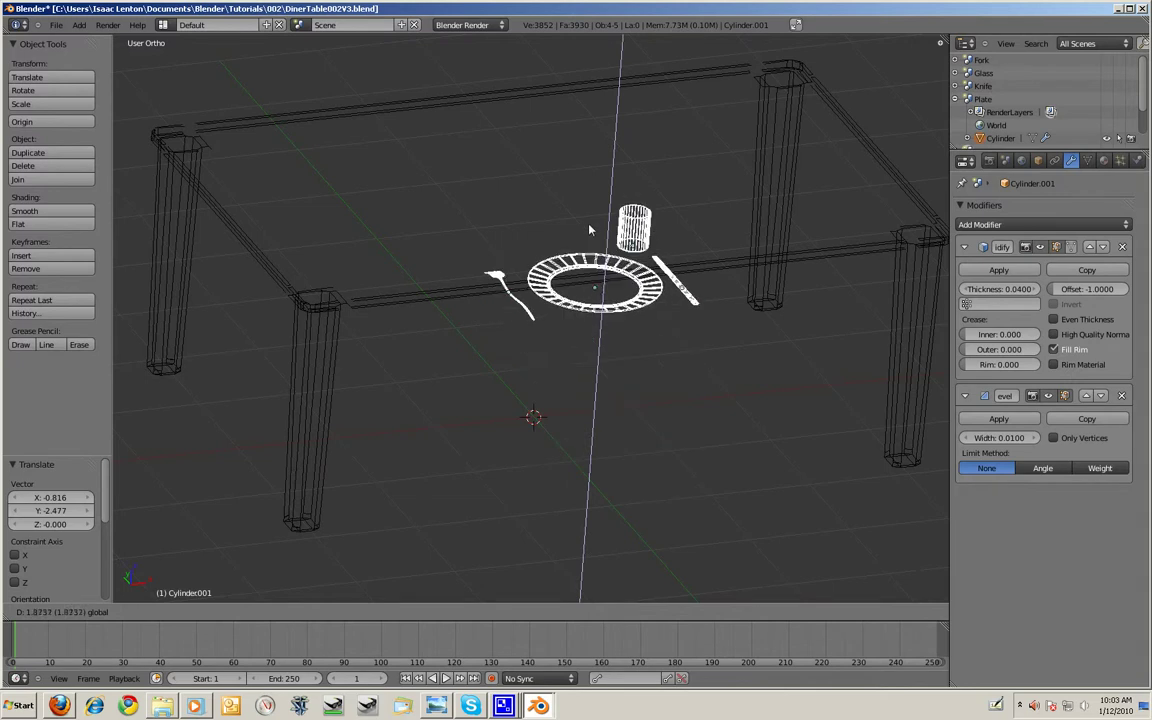
left_click(590, 183)
key("KP_1")
middle_click_drag(590, 183, 570, 235, "shift")
scroll(566, 270, "up", 4)
key("g")
key("z")
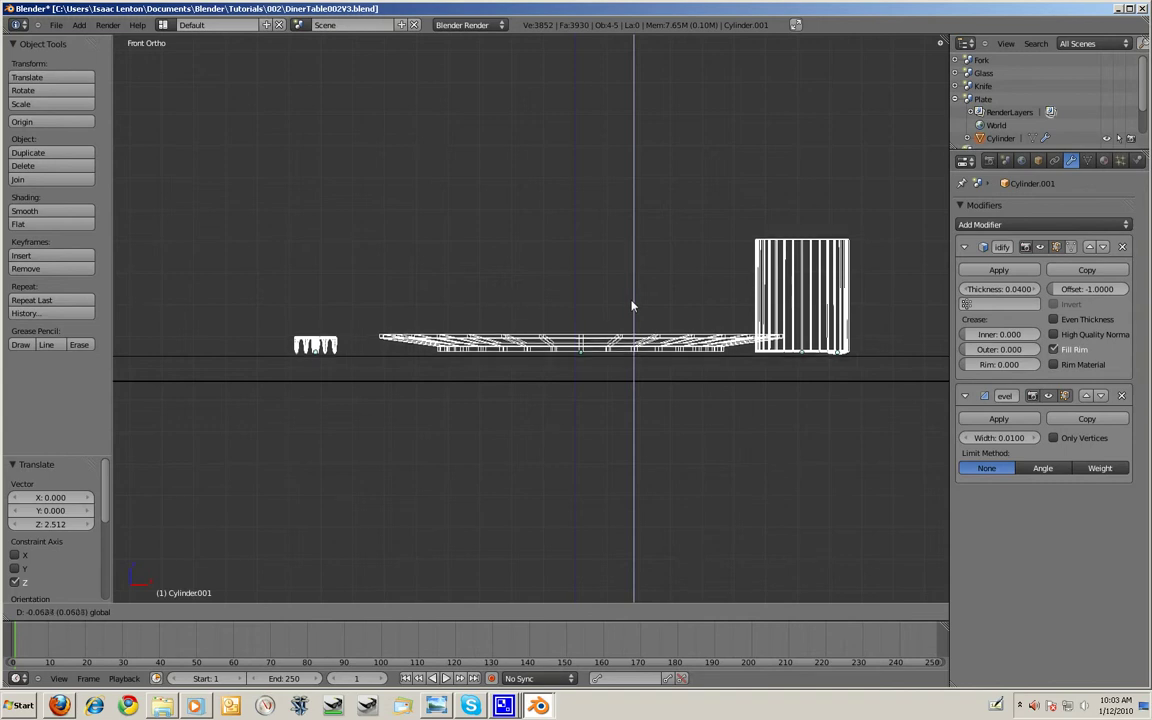
left_click(632, 309)
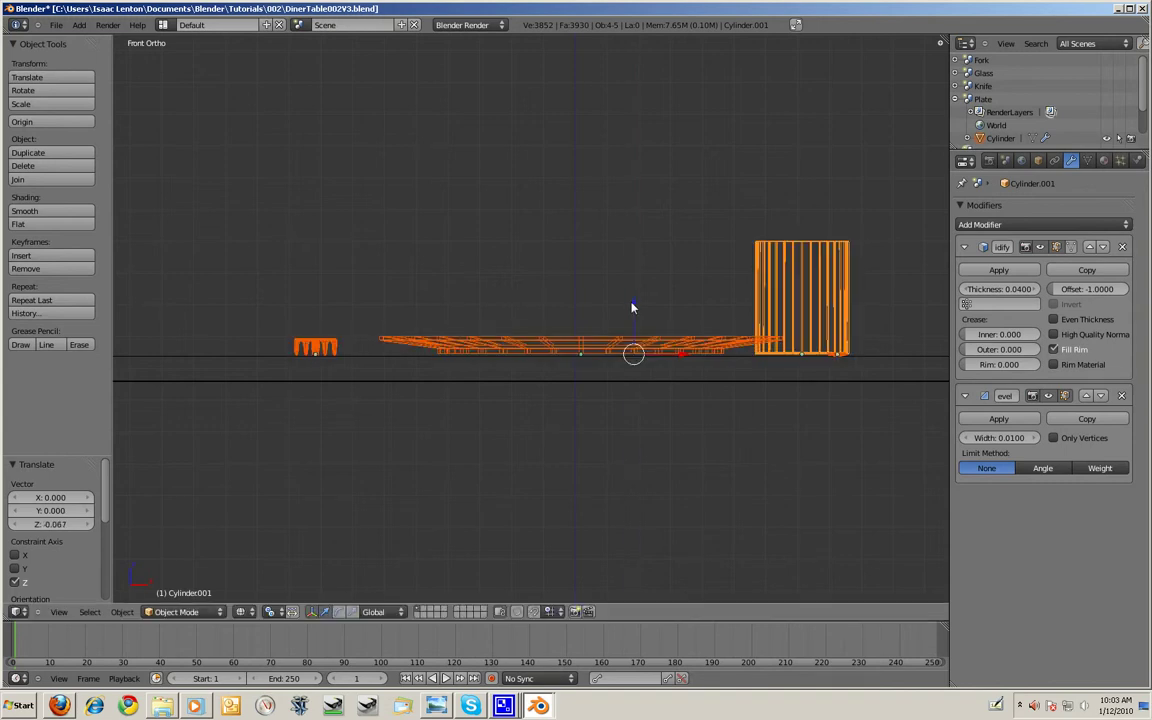
- Deselect all objects and orbit out to a raised view of the whole table
right_click(838, 355)
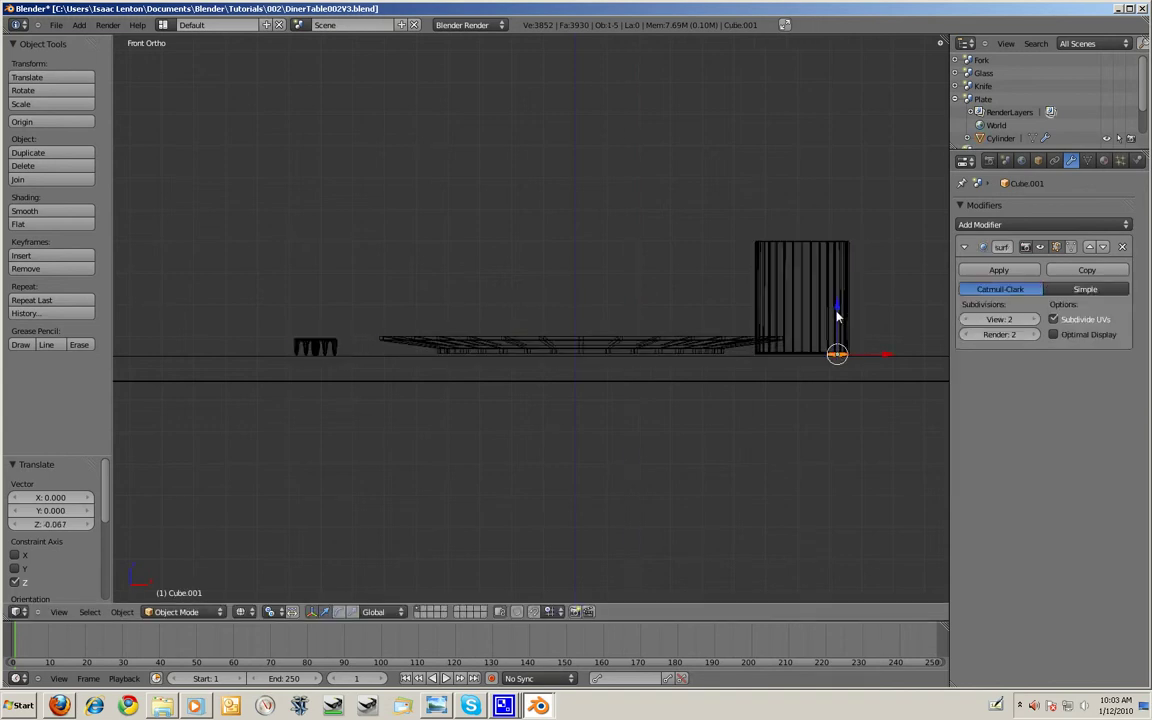
key("a")
middle_click_drag(635, 267, 555, 280)
scroll(599, 277, "down", 5)
scroll(555, 280, "down", 3)
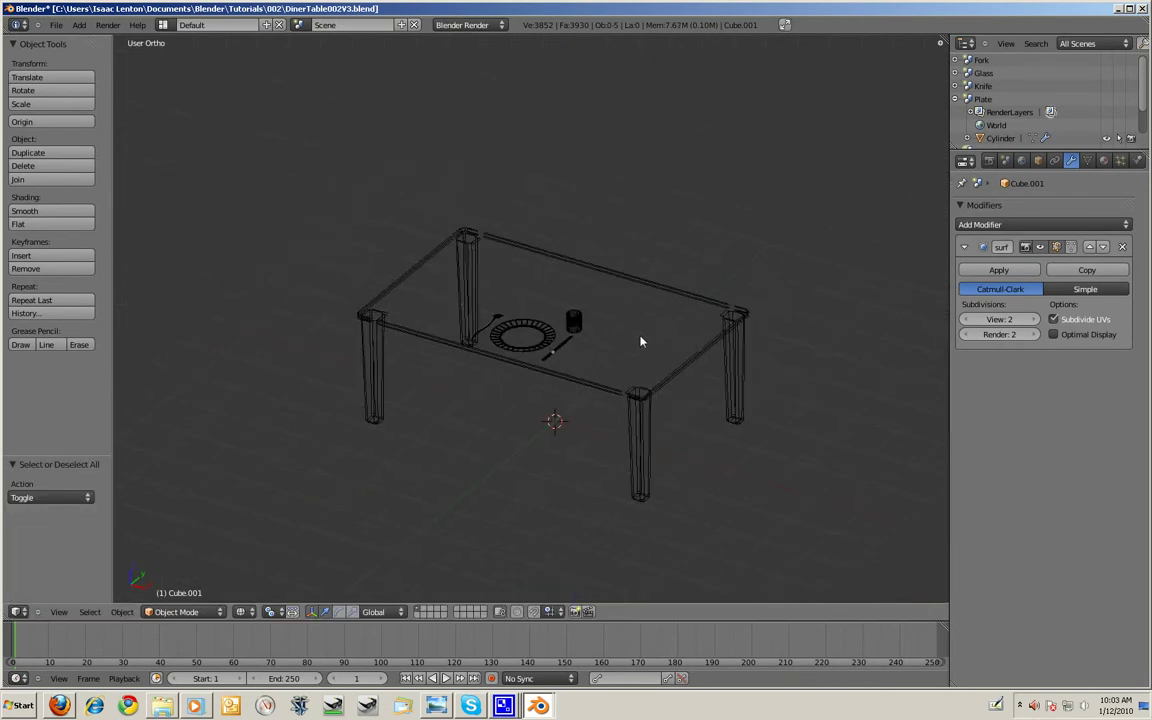
- Add a camera and, in Top view, place it below-left of the table facing it
middle_click_drag(641, 342, 628, 327)
key("space")
type("cam")
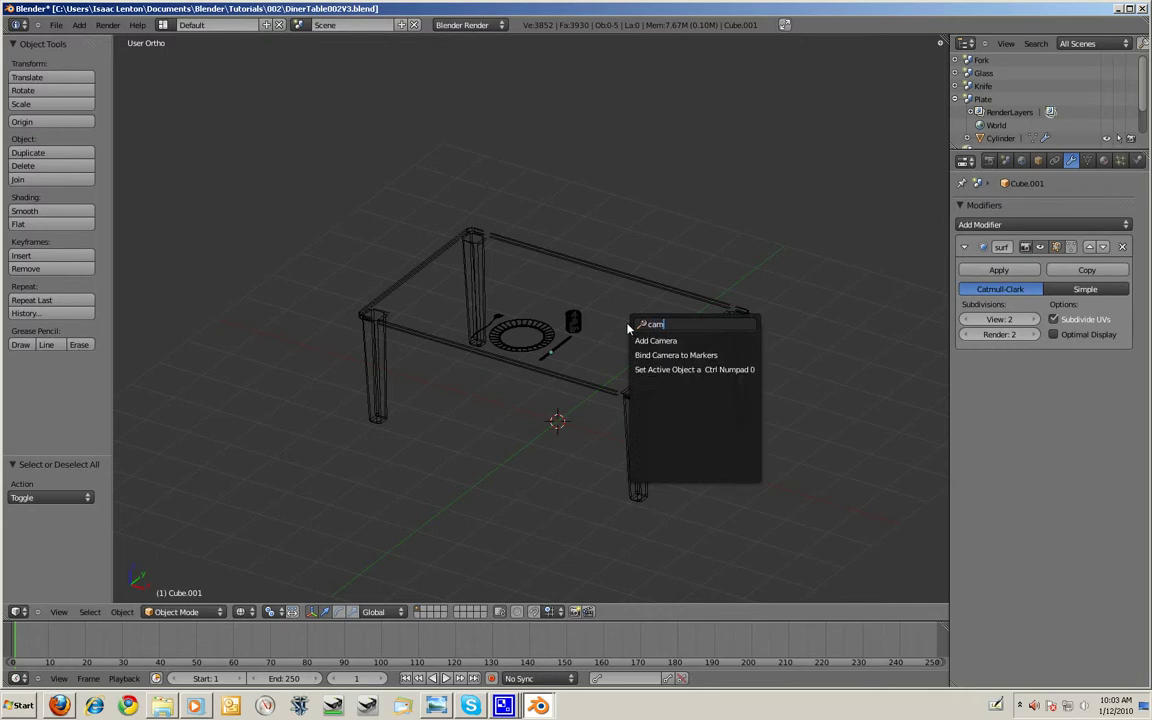
key("Return")
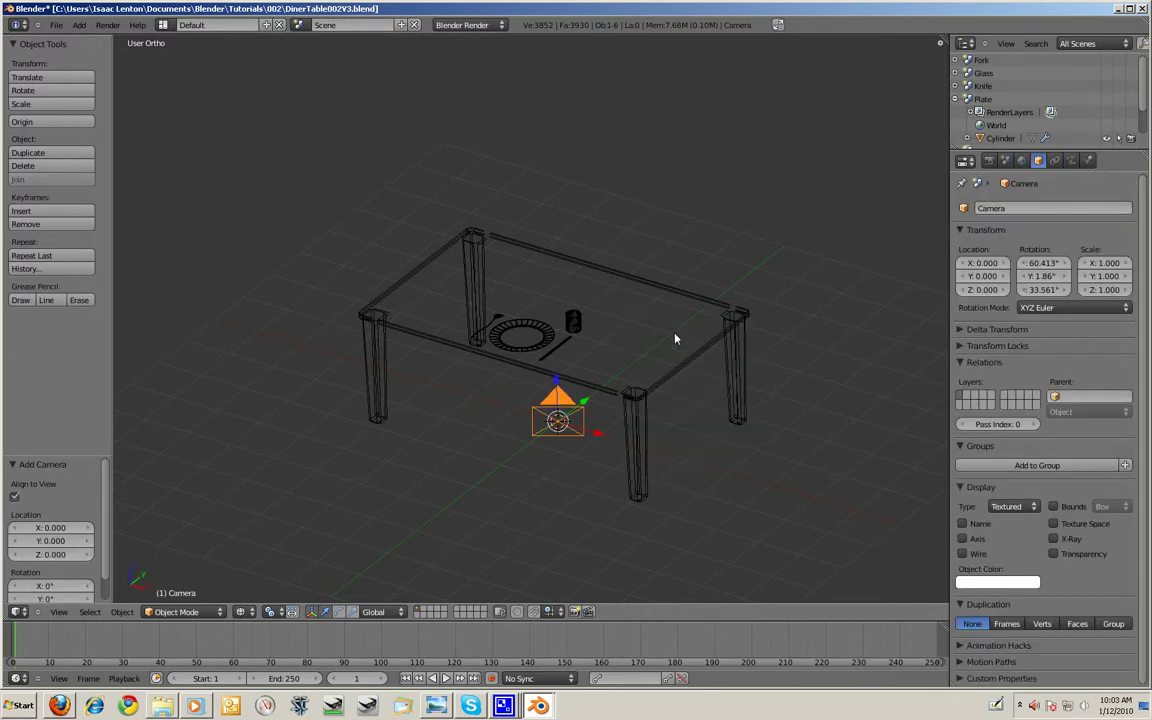
scroll(627, 357, "down", 1)
scroll(617, 368, "up", 2)
mouse_move(617, 368)
middle_mouse_down()
mouse_move(697, 283)
mouse_move(560, 367)
mouse_move(618, 360)
middle_mouse_up()
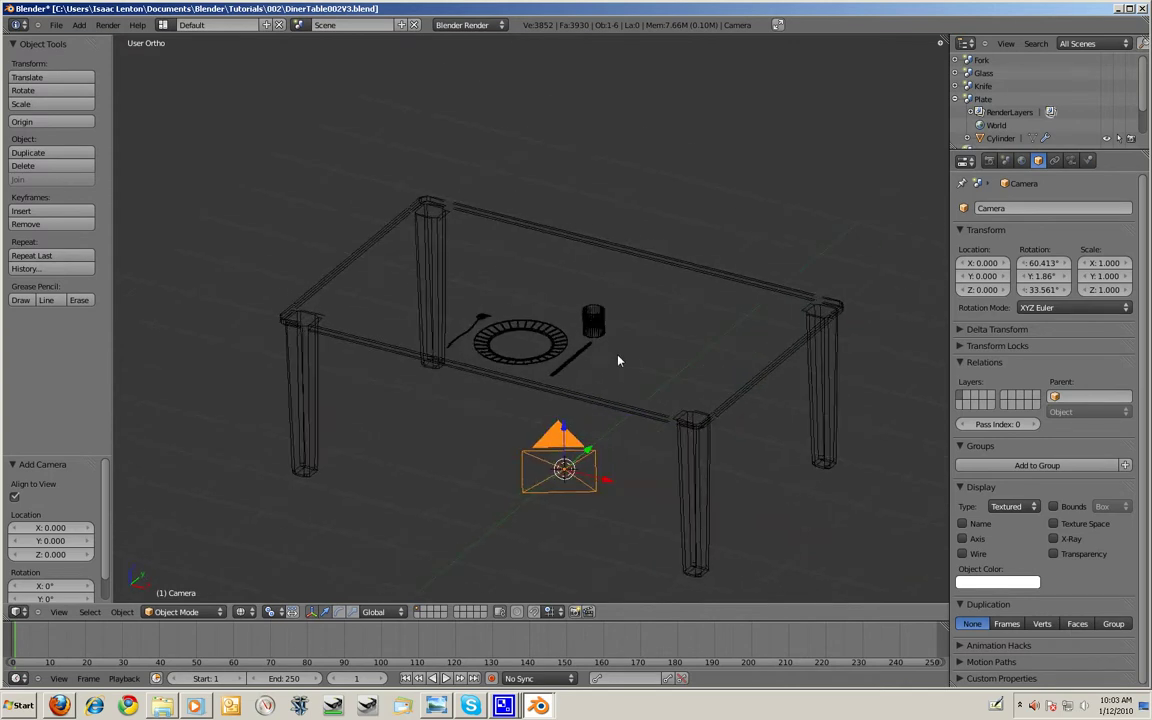
key("KP_7")
scroll(618, 360, "down", 6)
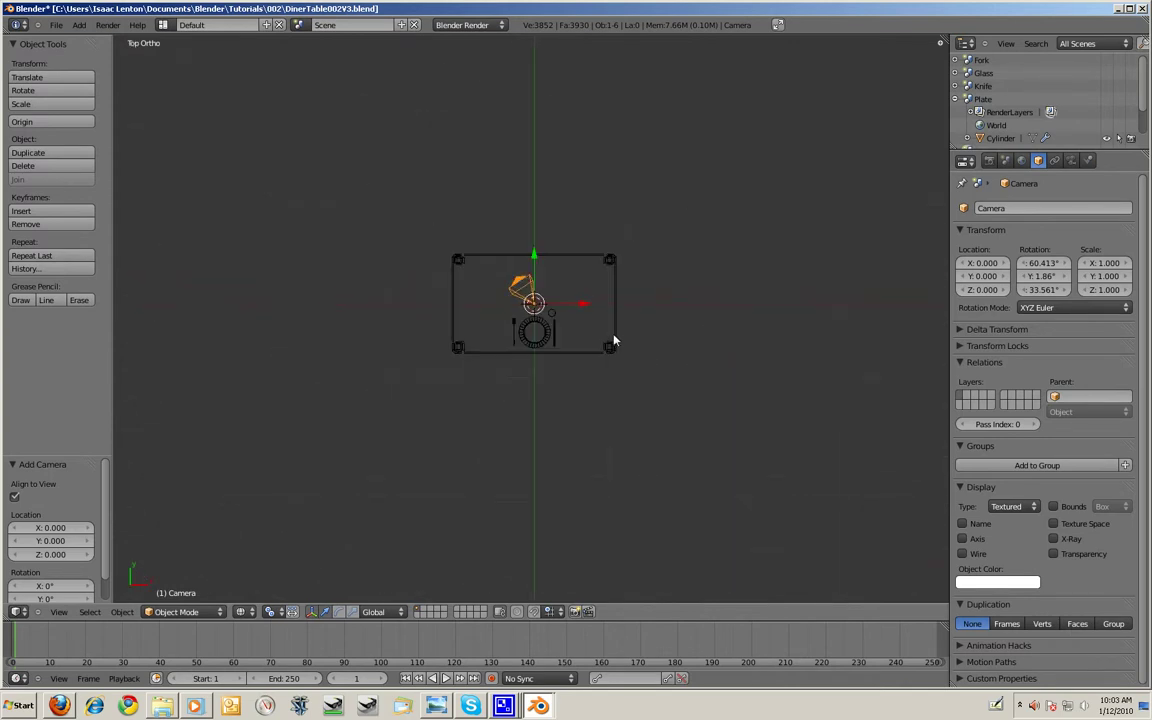
key("g")
left_click(391, 548)
key("r")
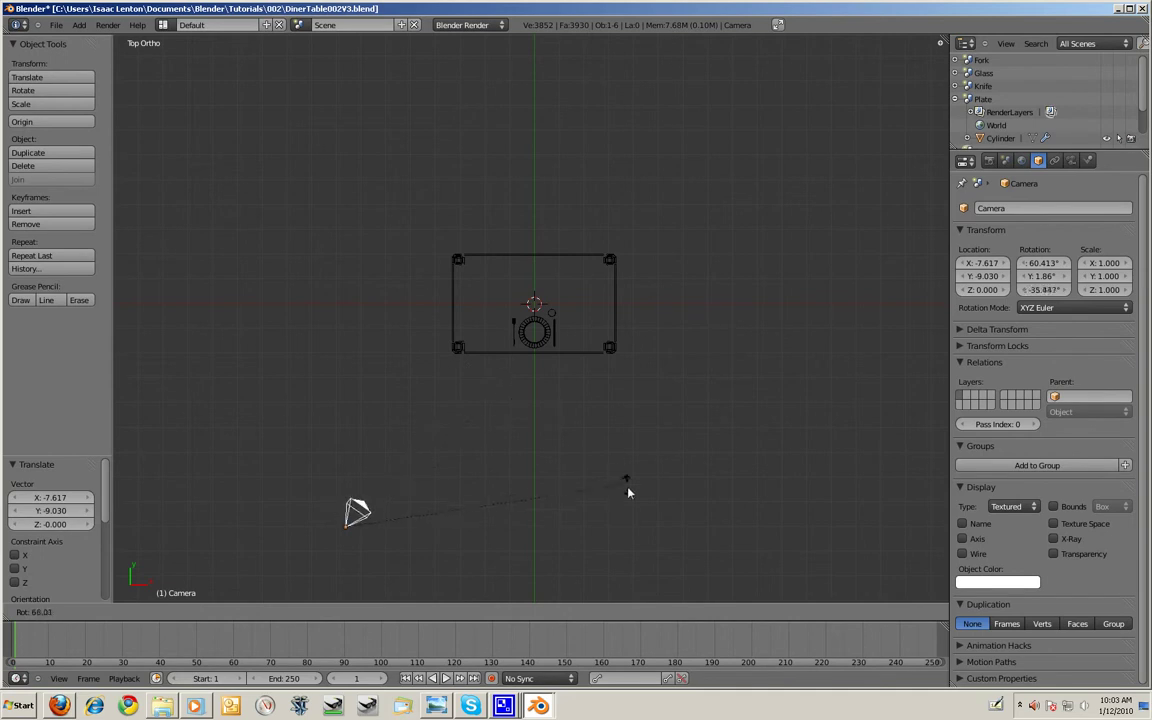
left_click(628, 499)
- Through the camera view, raise it to height 6.122 and tilt it down onto the table
key("KP_0")
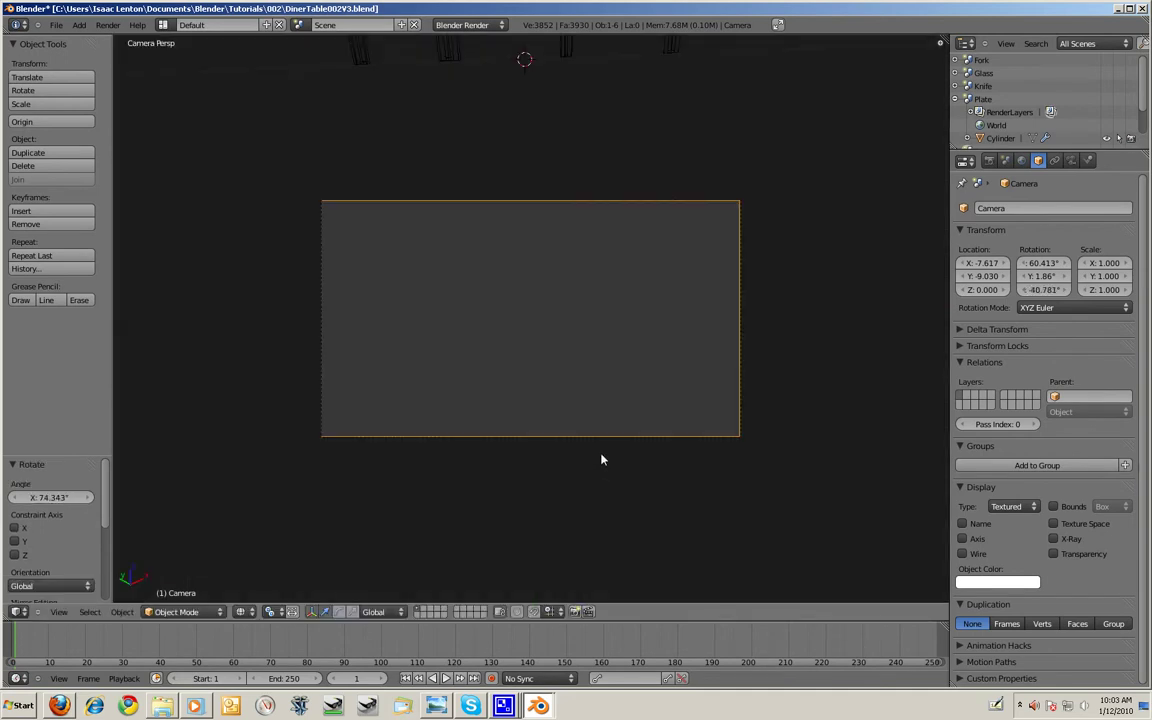
key("g")
key("z")
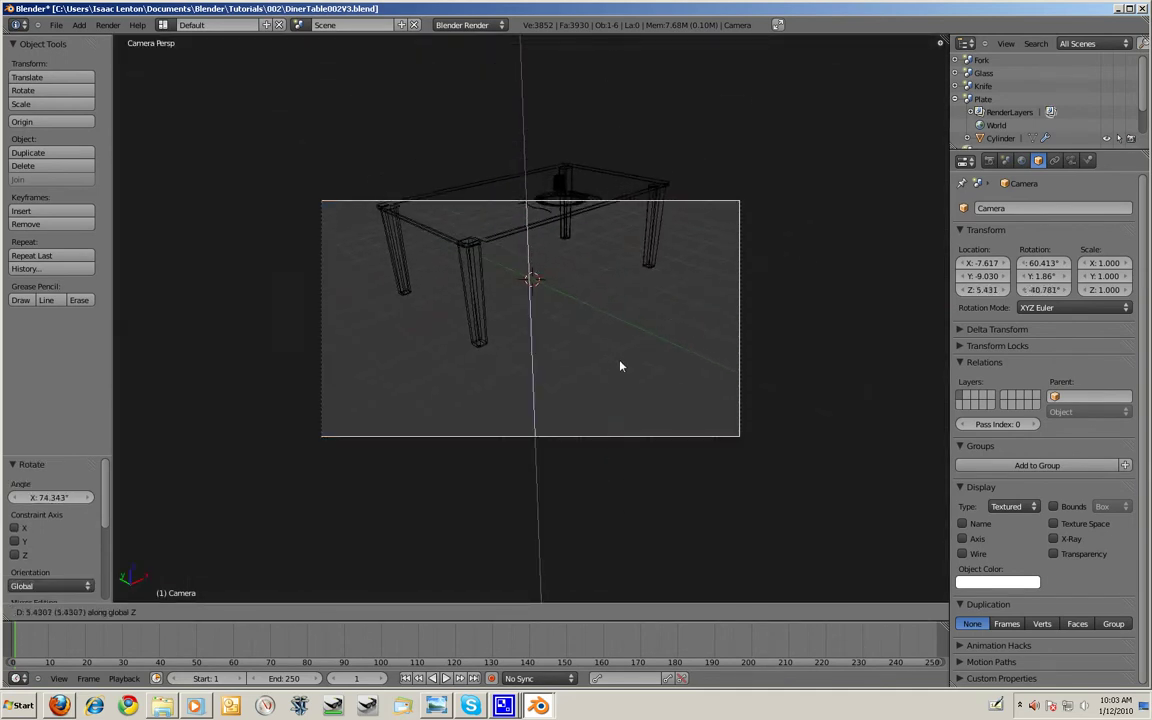
left_click(583, 393)
key("r")
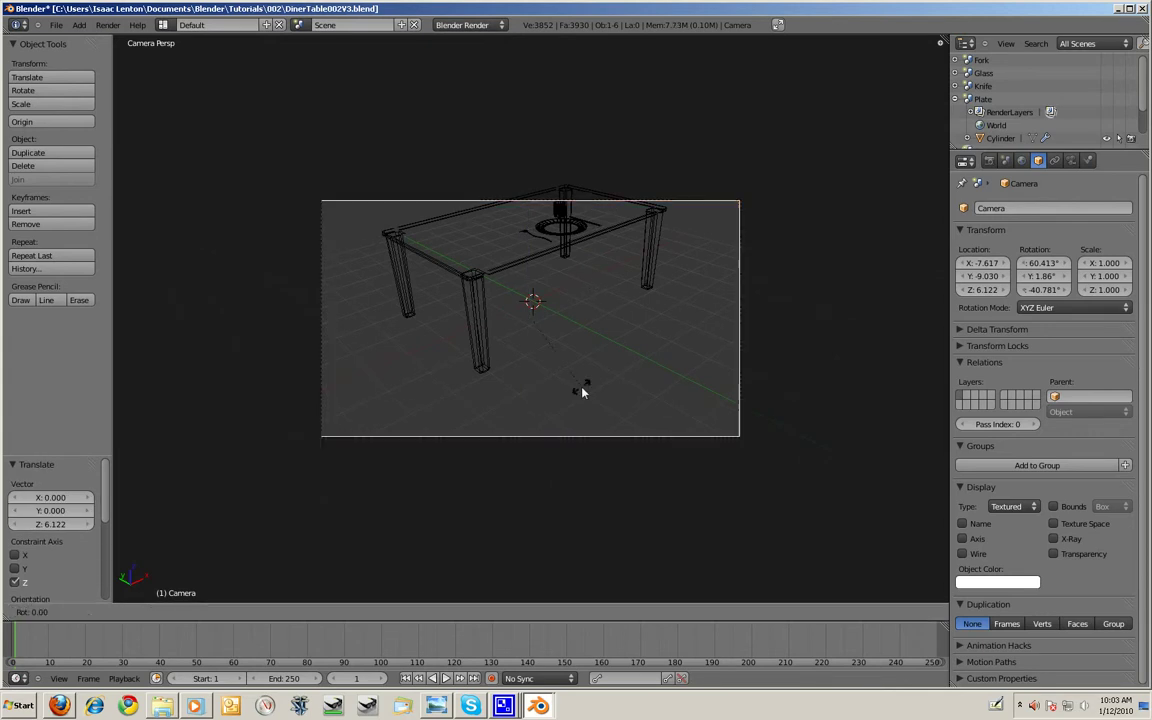
key("x")
key("x")
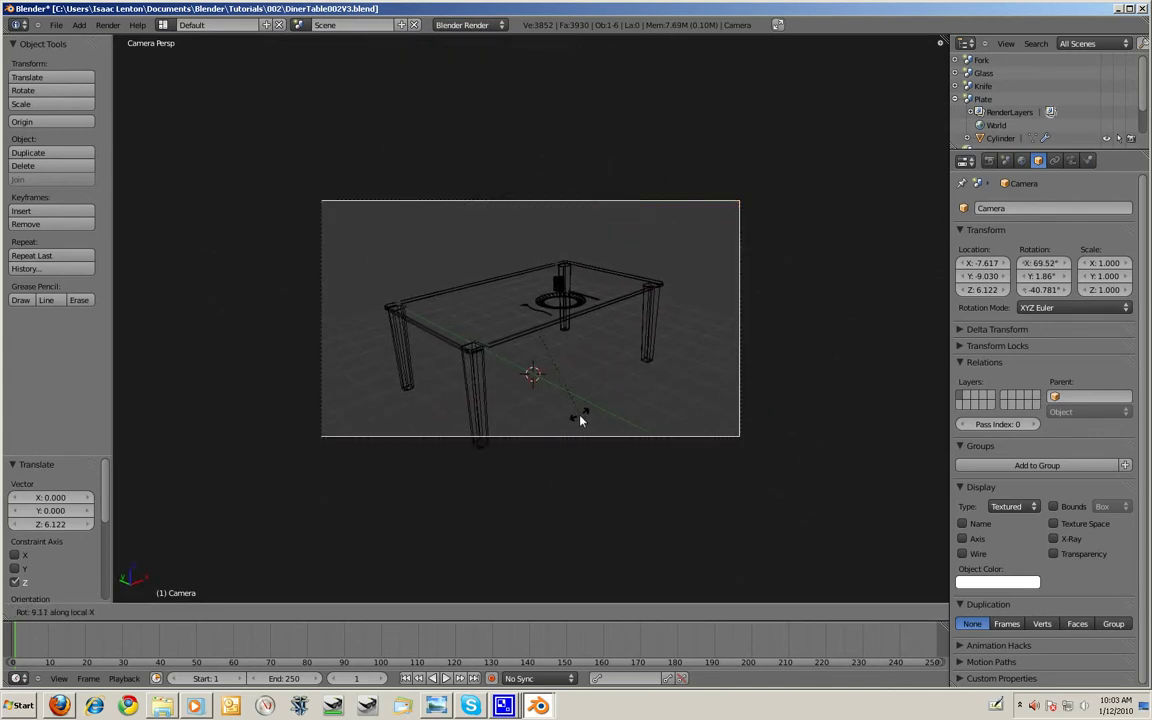
left_click(698, 327)
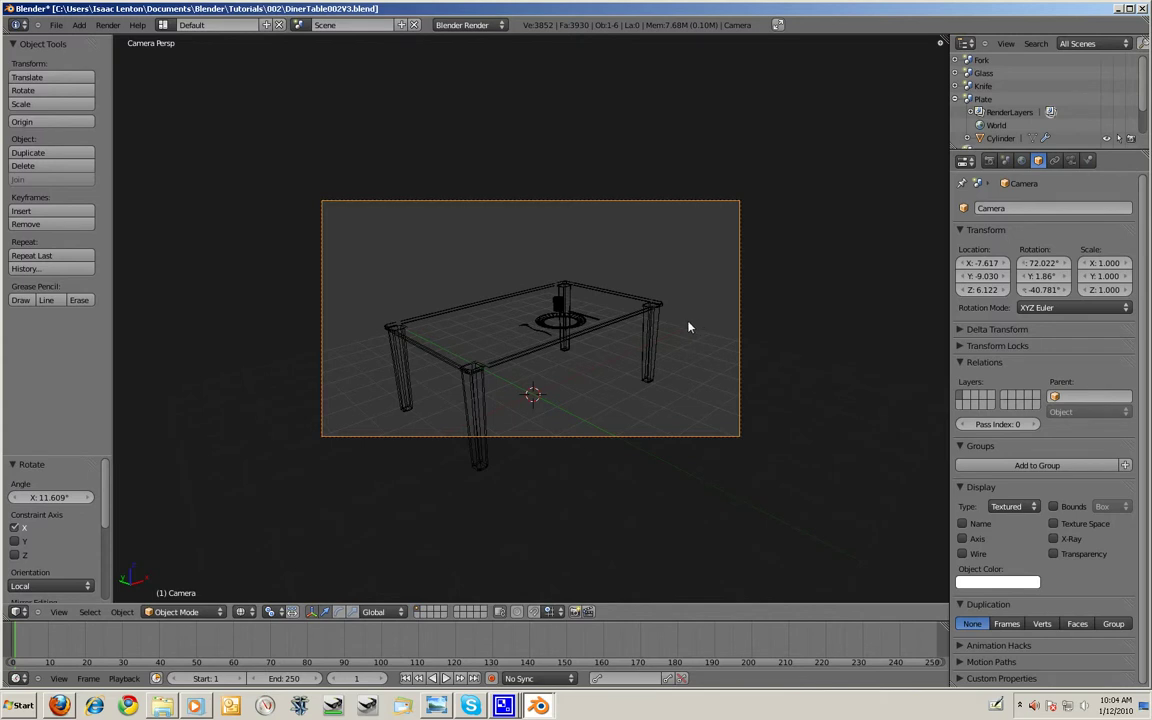
key("r")
key("z")
key("z")
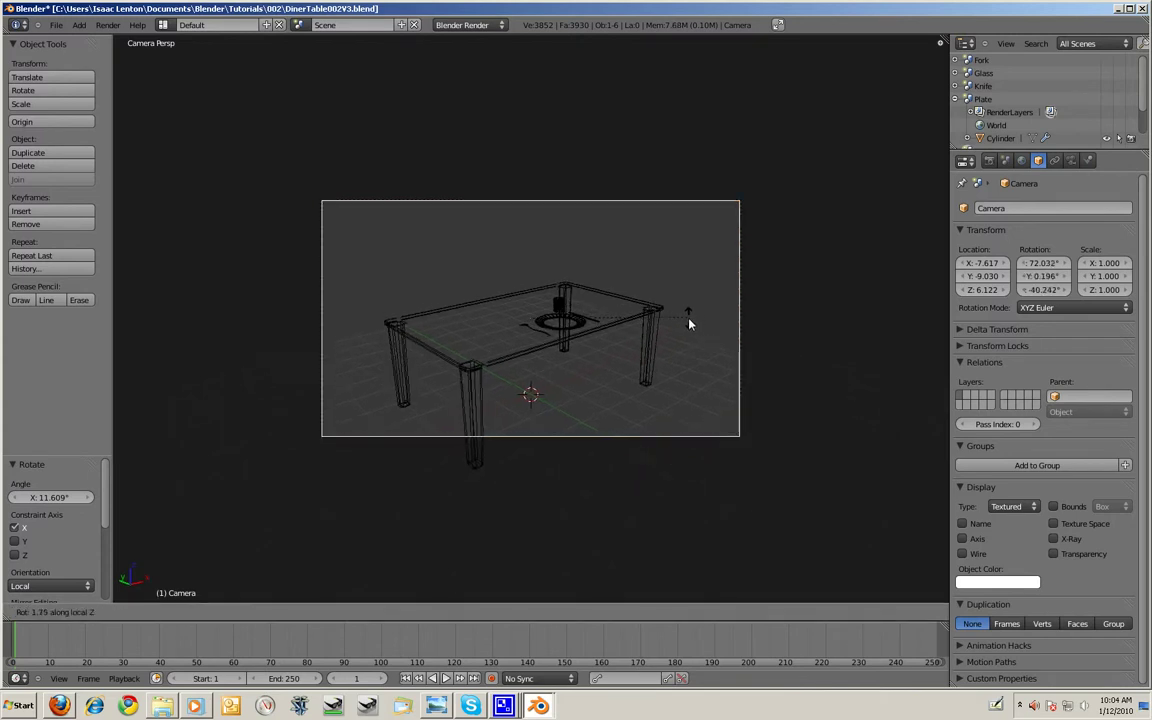
left_click(688, 323)
scroll(643, 376, "up", 1)
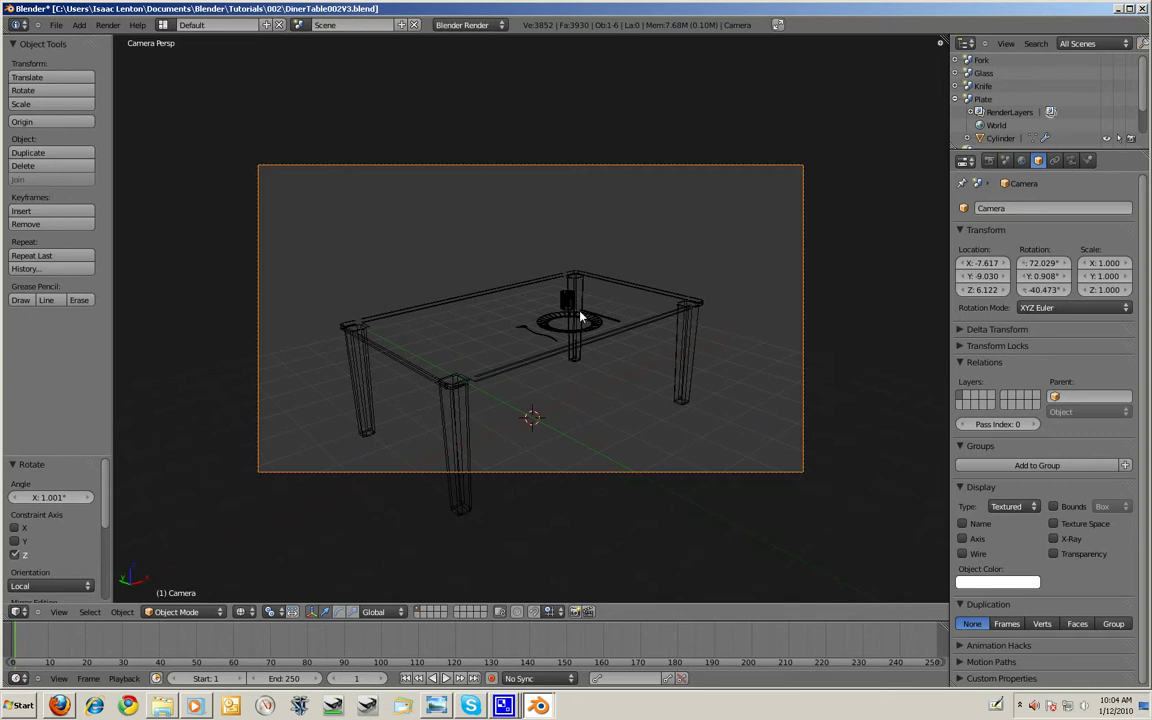
- Add a Sun lamp to the scene via the 'lamp' operator search
key("space")
type("Imap")
key("BackSpace")
key("BackSpace")
key("BackSpace")
key("BackSpace")
type("lamp")
key("Return")
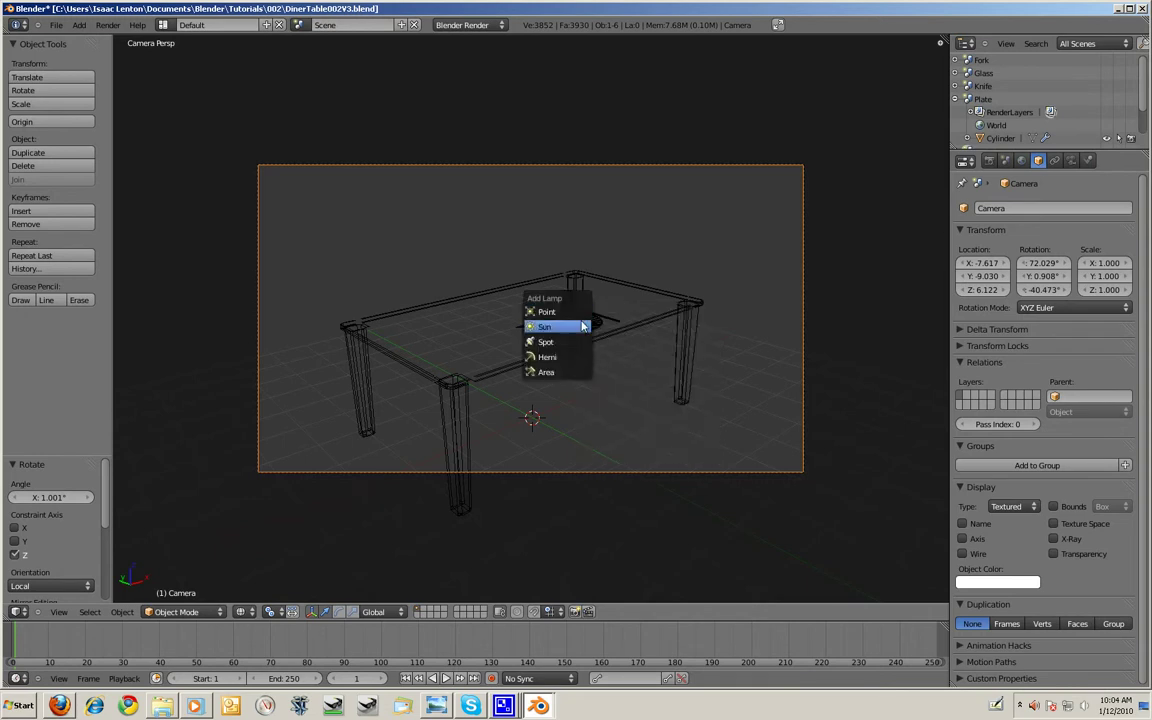
left_click(584, 327)
- Position the Sun lamp at X -5.588, height 6.588 and Y -1.378
key("g")
key("x")
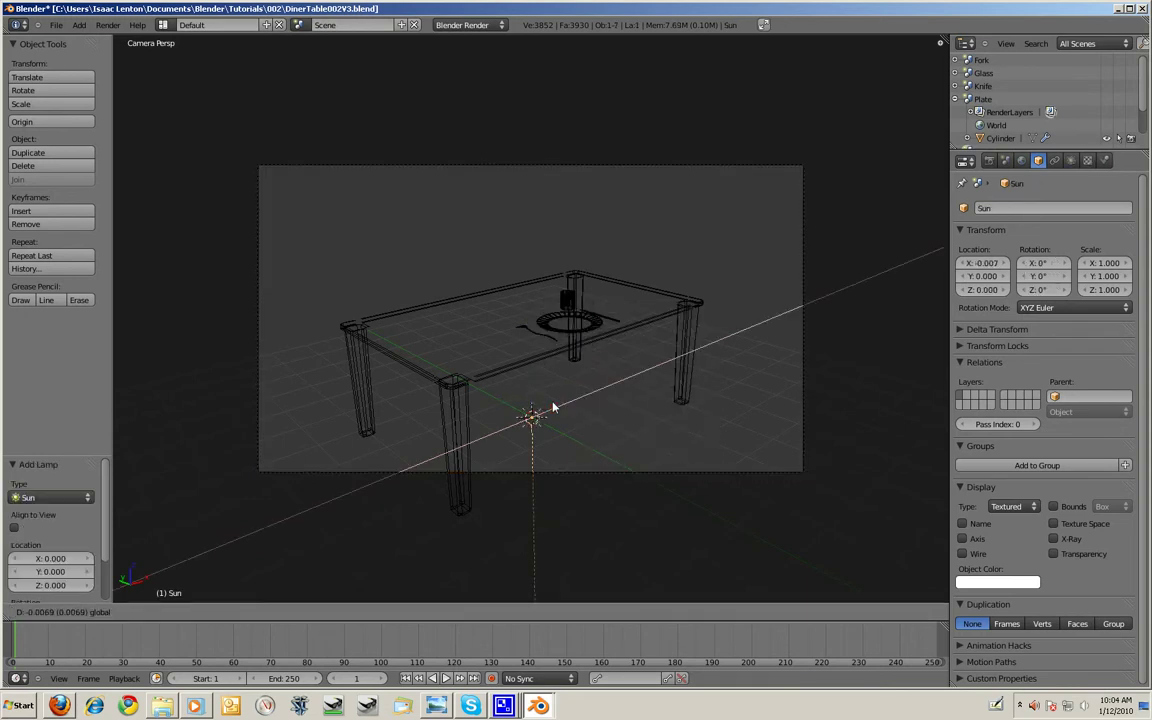
left_click(288, 458)
key("g")
key("z")
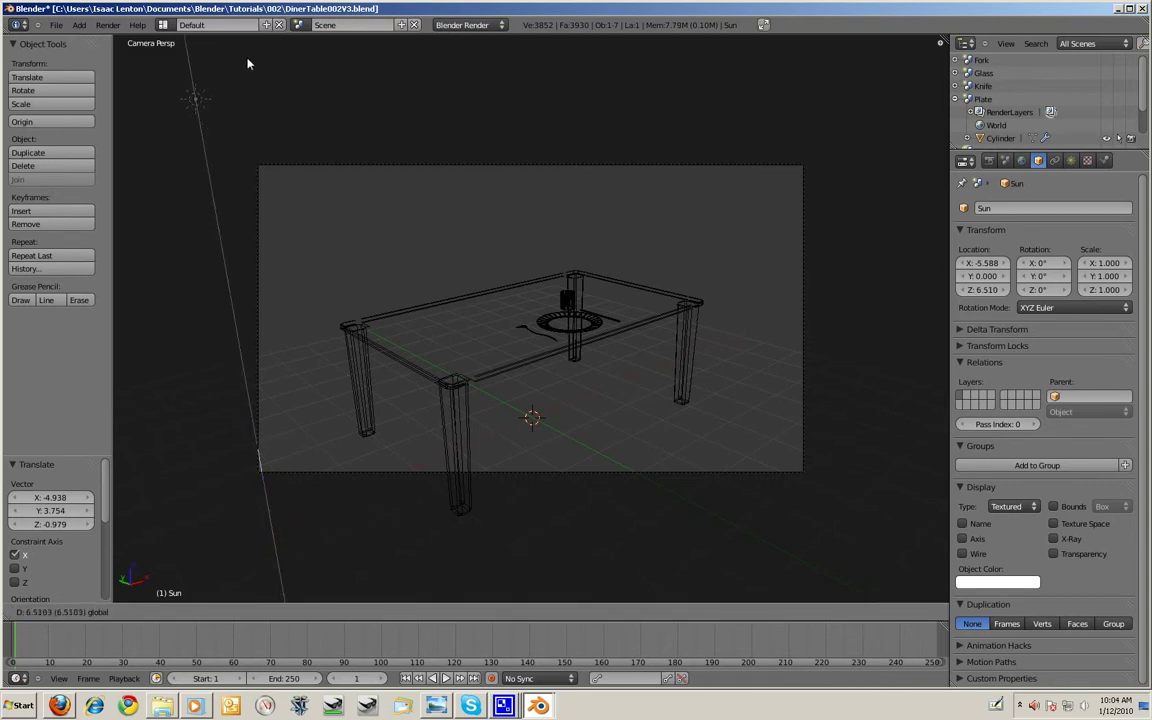
left_click(196, 93)
key("g")
key("y")
left_click(233, 156)
- Render the scene, then change the lamp to a Point light with energy 10 and re-render
key("F12")
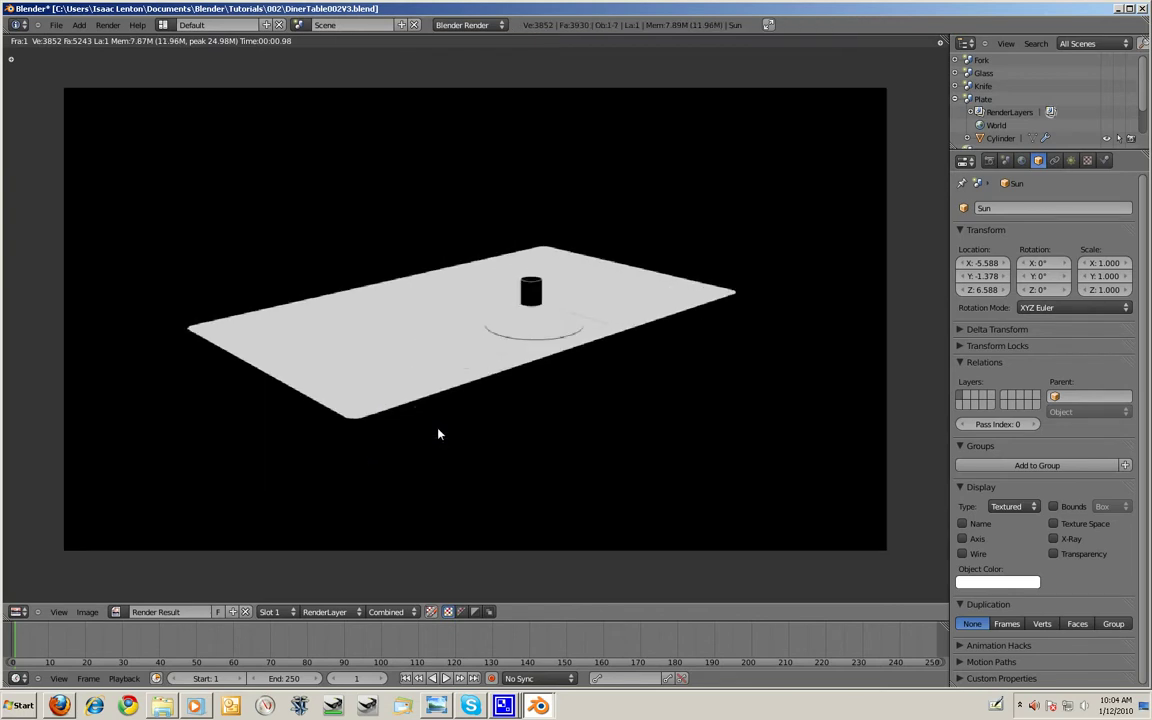
key("Escape")
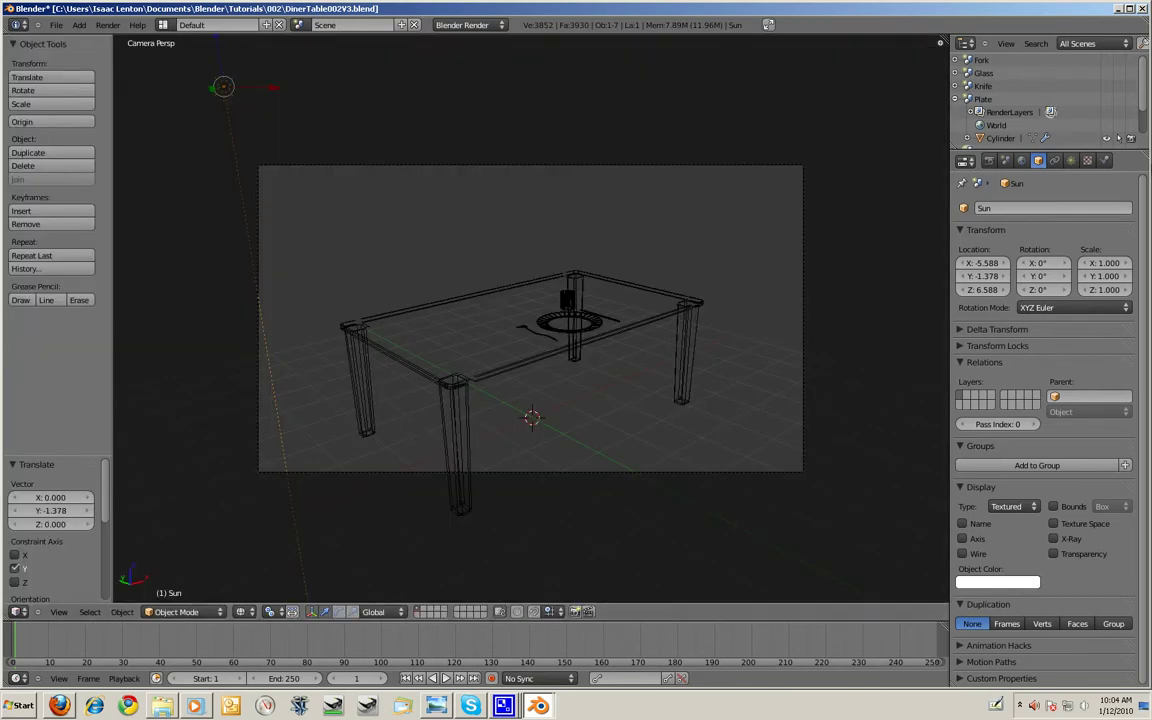
left_click(1071, 160)
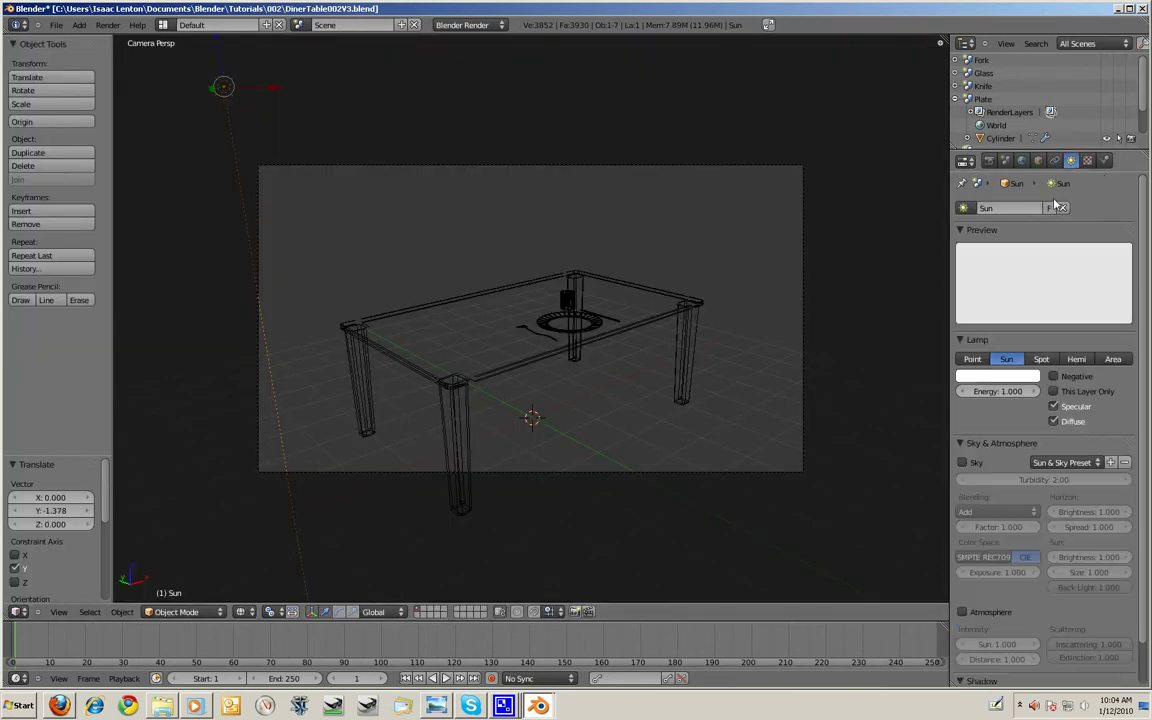
left_click(972, 359)
key("Return")
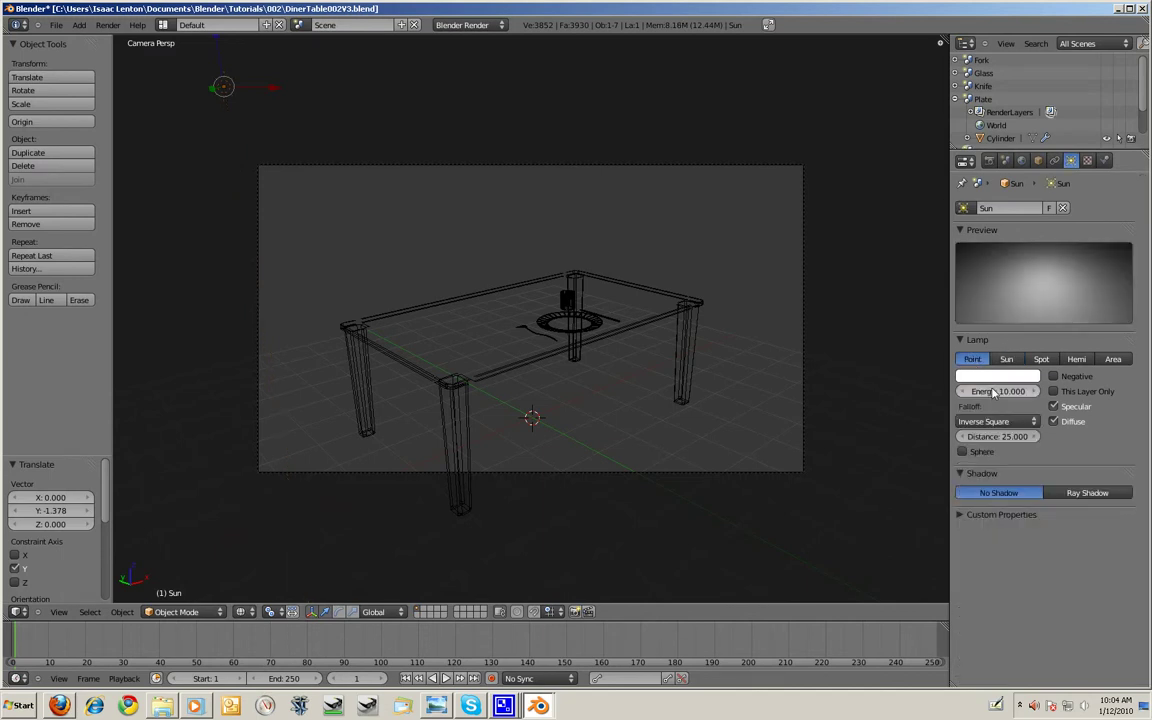
key("F12")
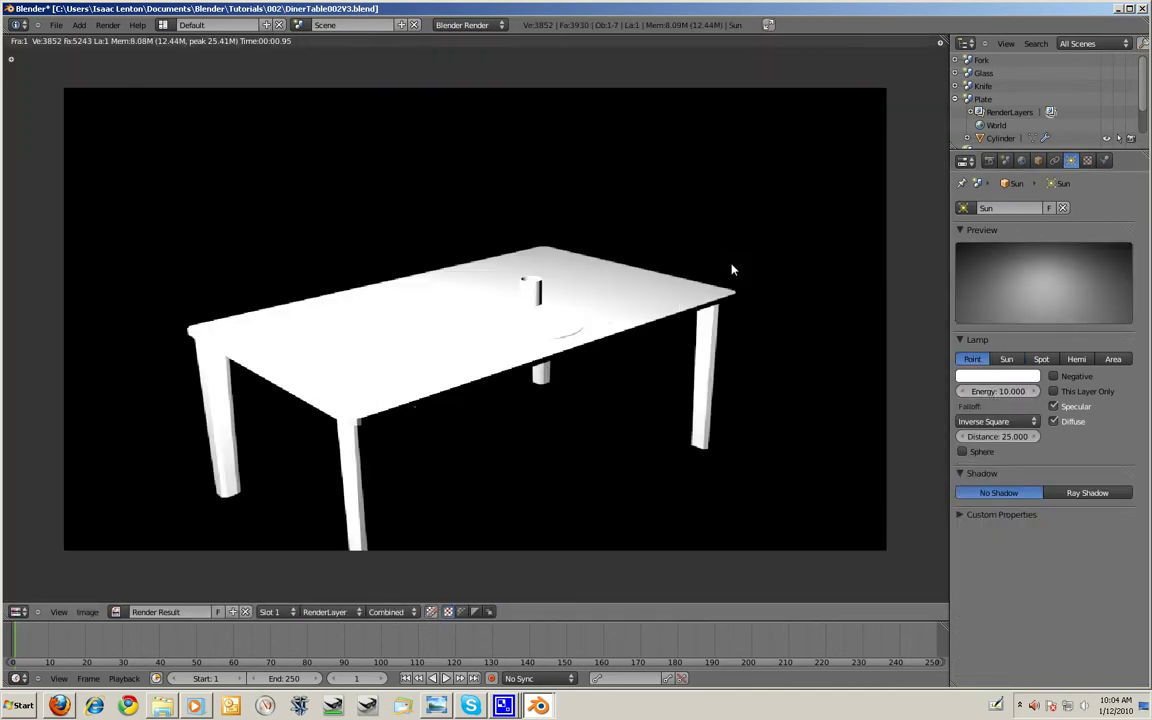
scroll(732, 269, "down", 2)
scroll(732, 269, "up", 1)
- Lower the lamp energy to 5 and re-render the table, plate and glass
left_click(1013, 399)
type("5")
key("Return")
key("F12")
scroll(745, 401, "up", 5)
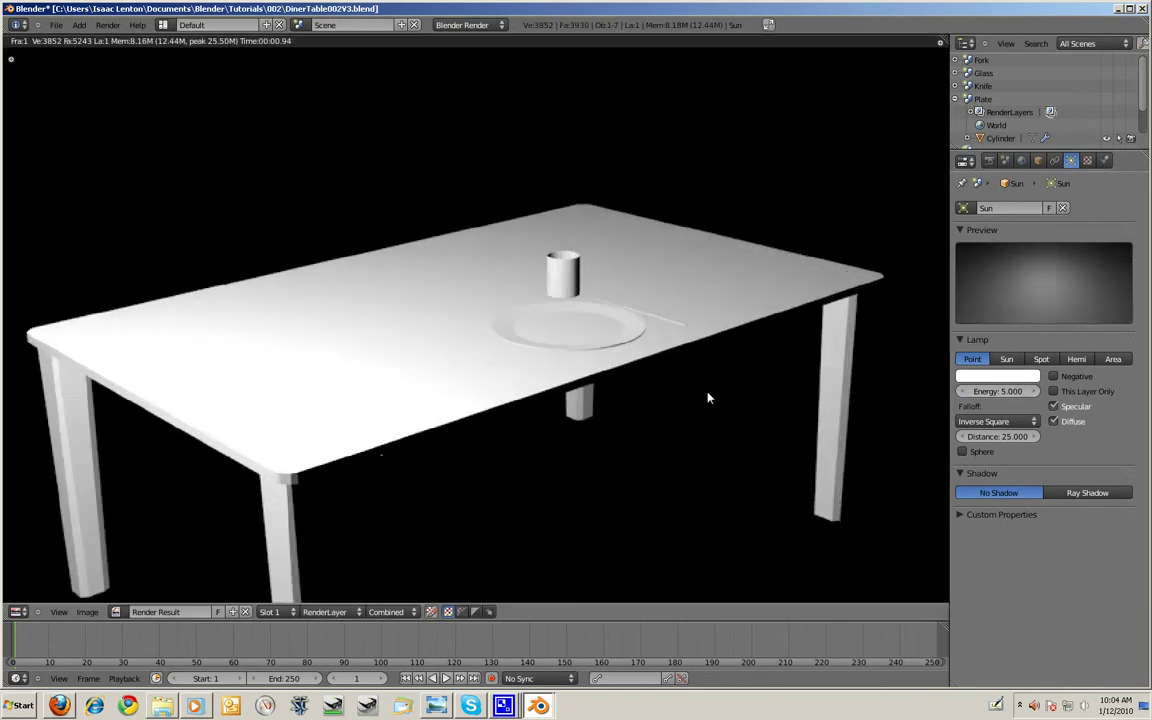
scroll(456, 324, "down", 4)
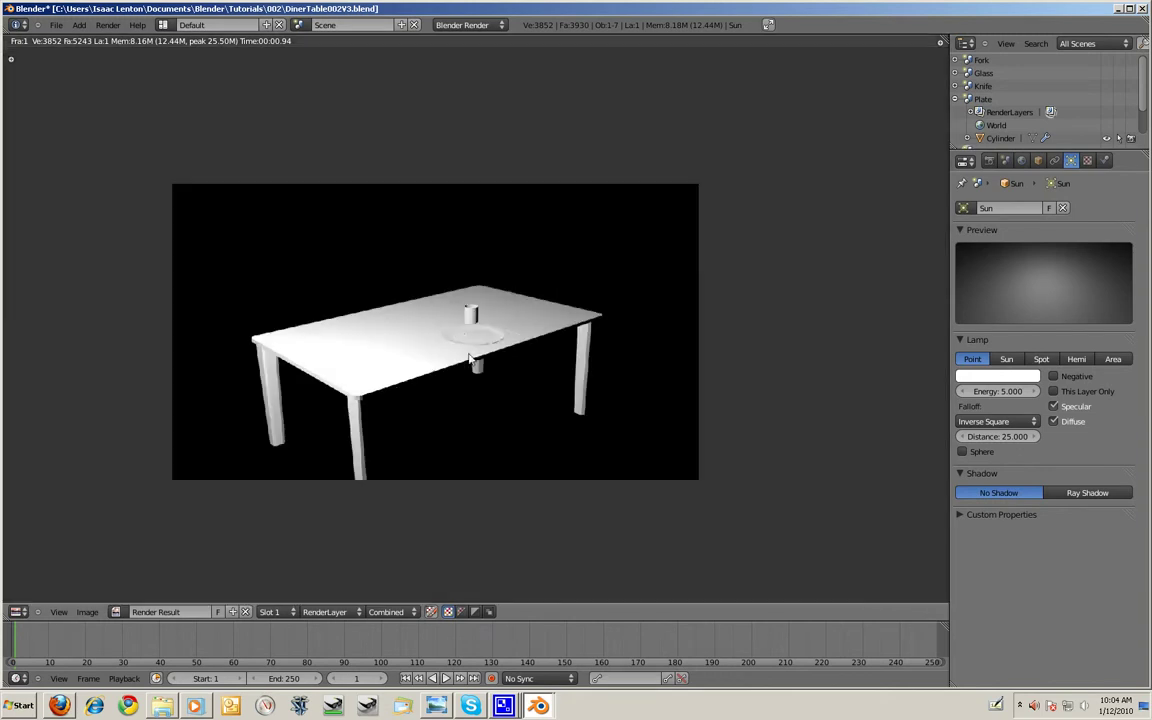
scroll(478, 354, "up", 4)
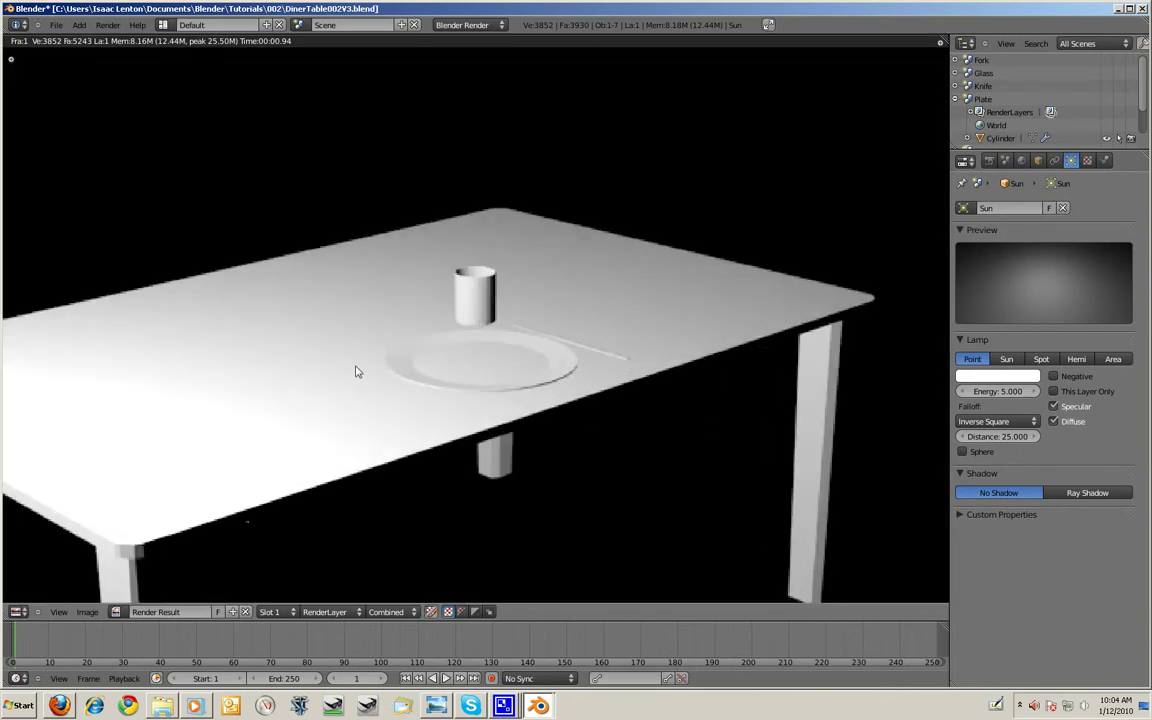
key("Escape")
- Switch to the Fork scene and orbit around the fork curve
right_click(538, 340)
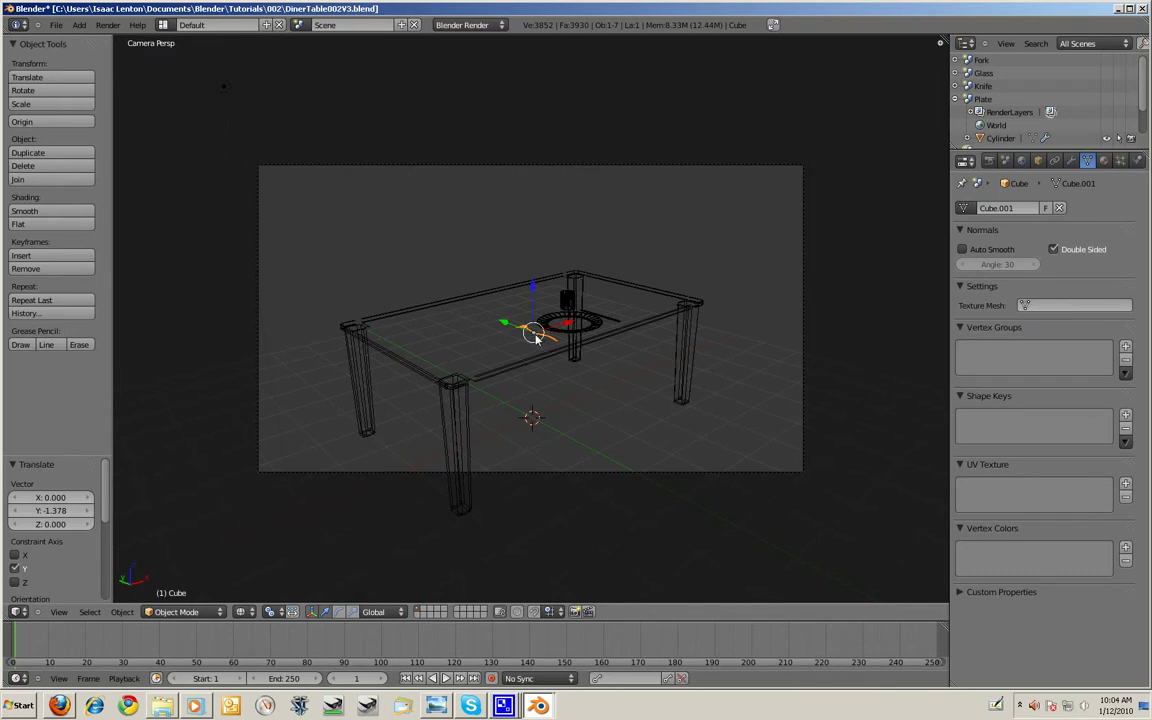
left_click(298, 24)
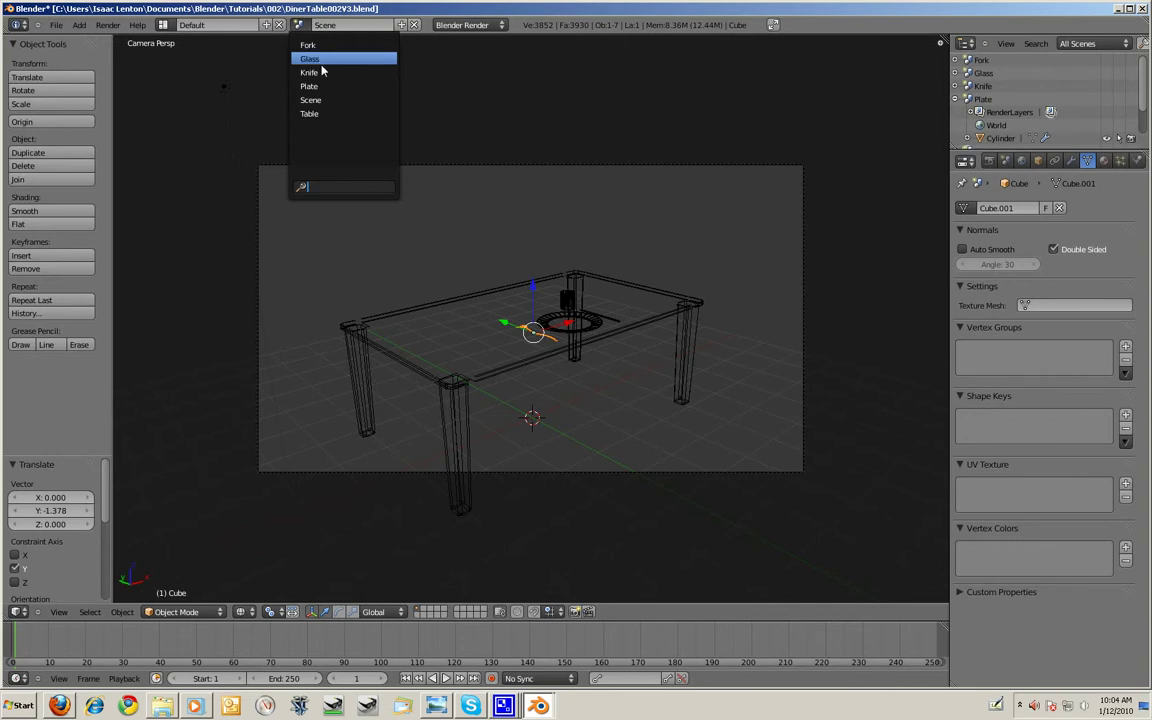
left_click(321, 46)
scroll(535, 310, "up", 3)
middle_click_drag(538, 311, 609, 411)
scroll(571, 411, "up", 4)
- Select the flattened Cube fork mesh and reset its scale and location to the origin
right_click(582, 414)
scroll(680, 443, "down", 1)
right_click(717, 237)
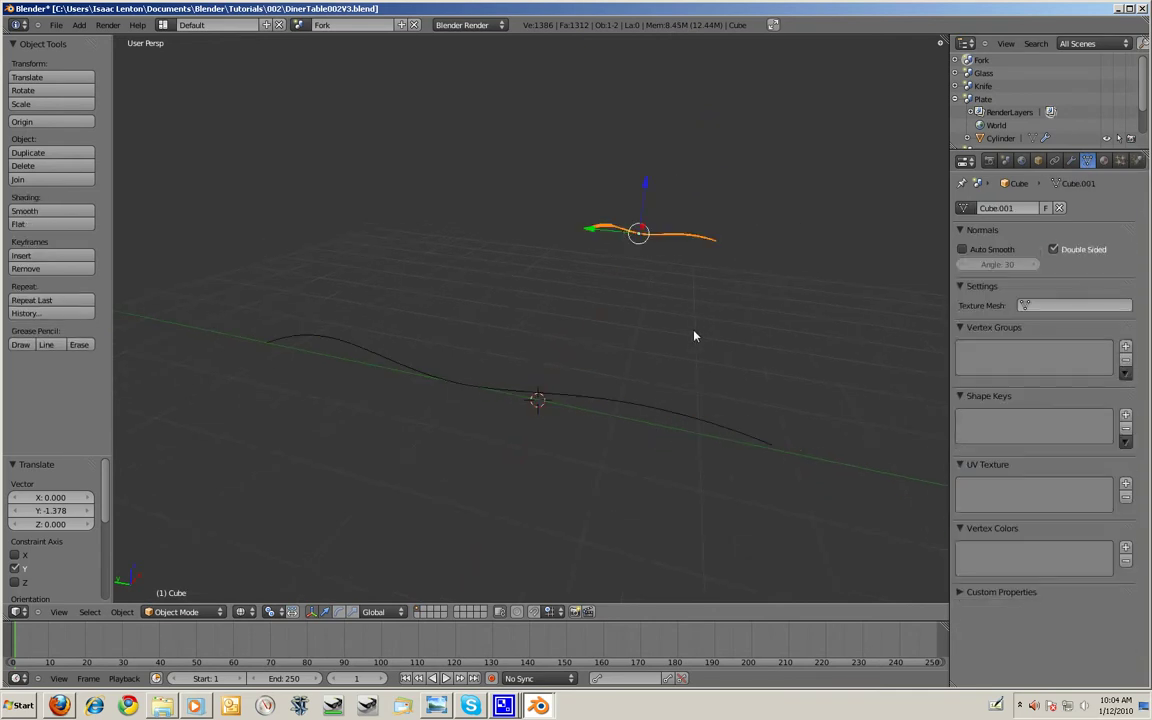
key("alt+s")
scroll(692, 341, "down", 5)
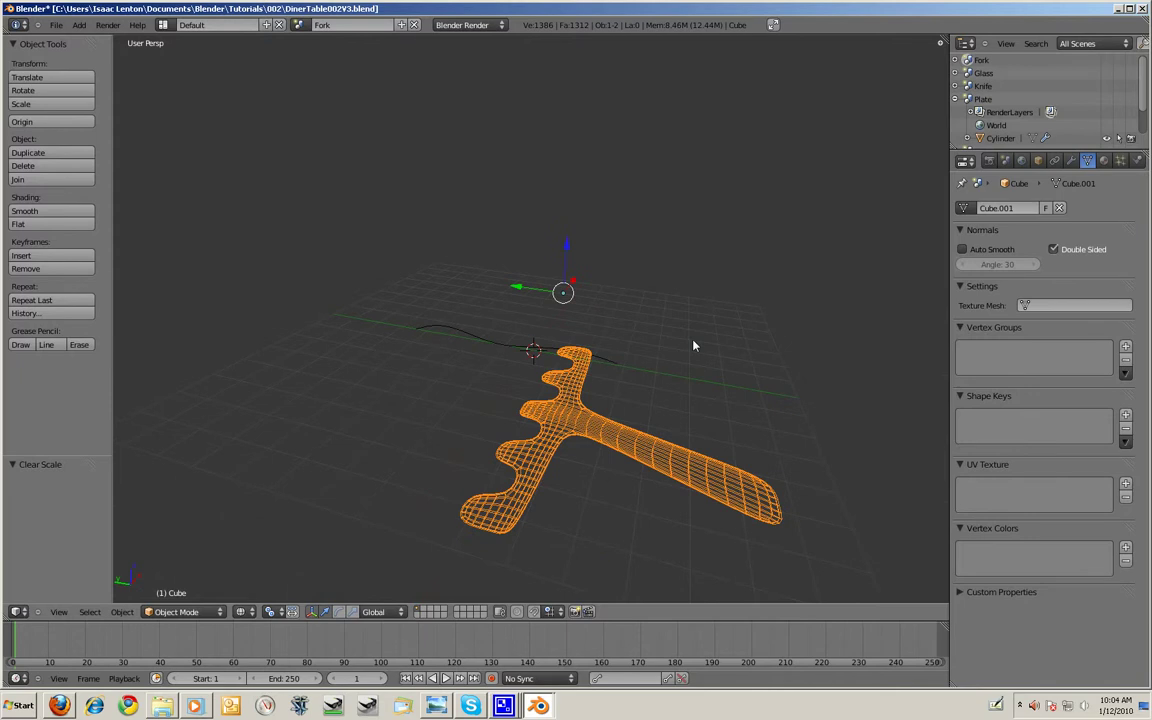
key("alt+g")
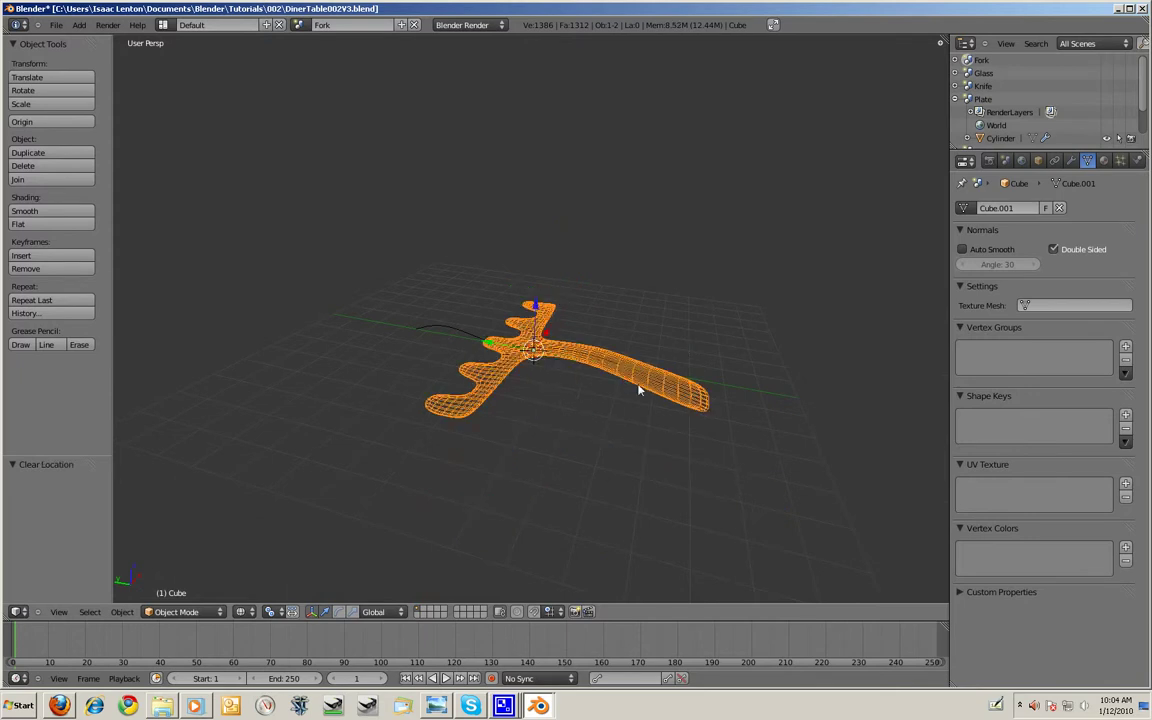
scroll(632, 393, "up", 2)
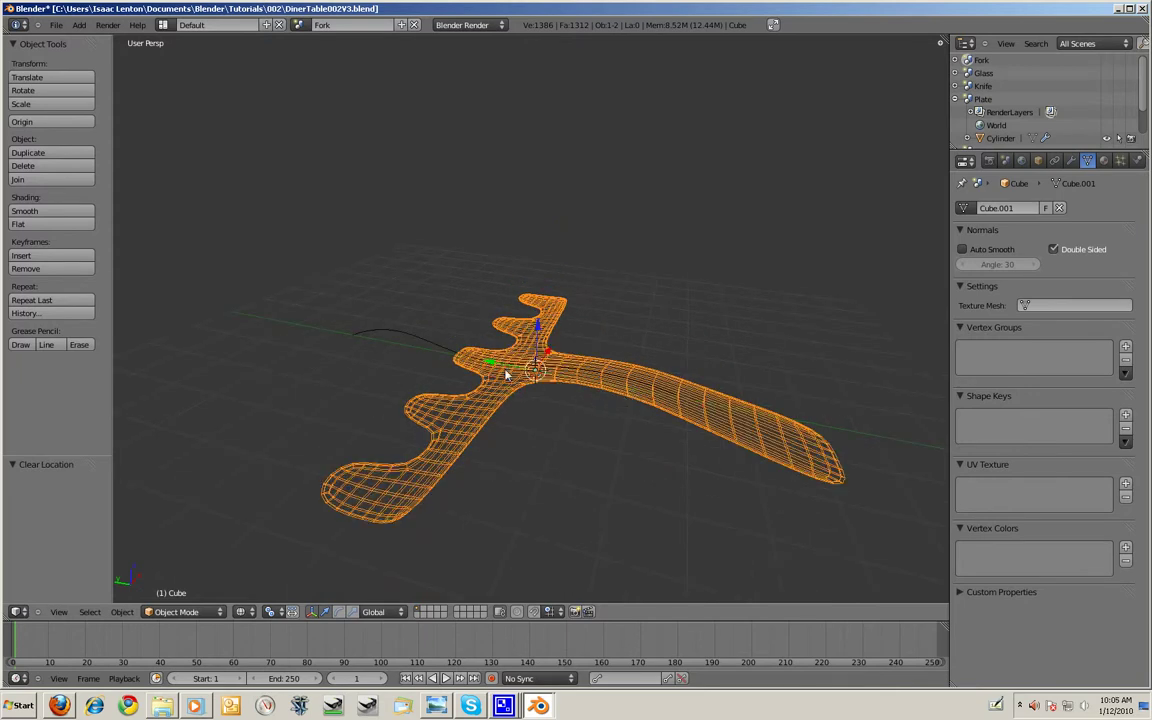
- Slide the fork mesh along Y to 1.485 and enter Edit Mode from top view
key("g")
key("y")
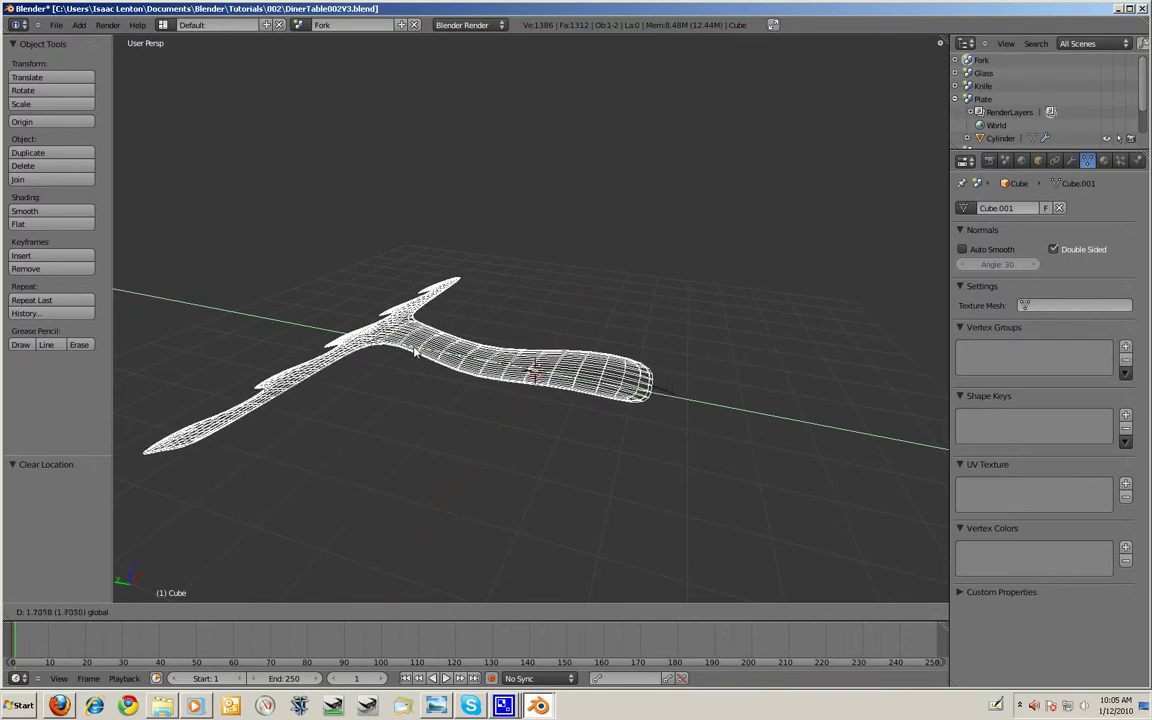
left_click(422, 354)
key("KP_7")
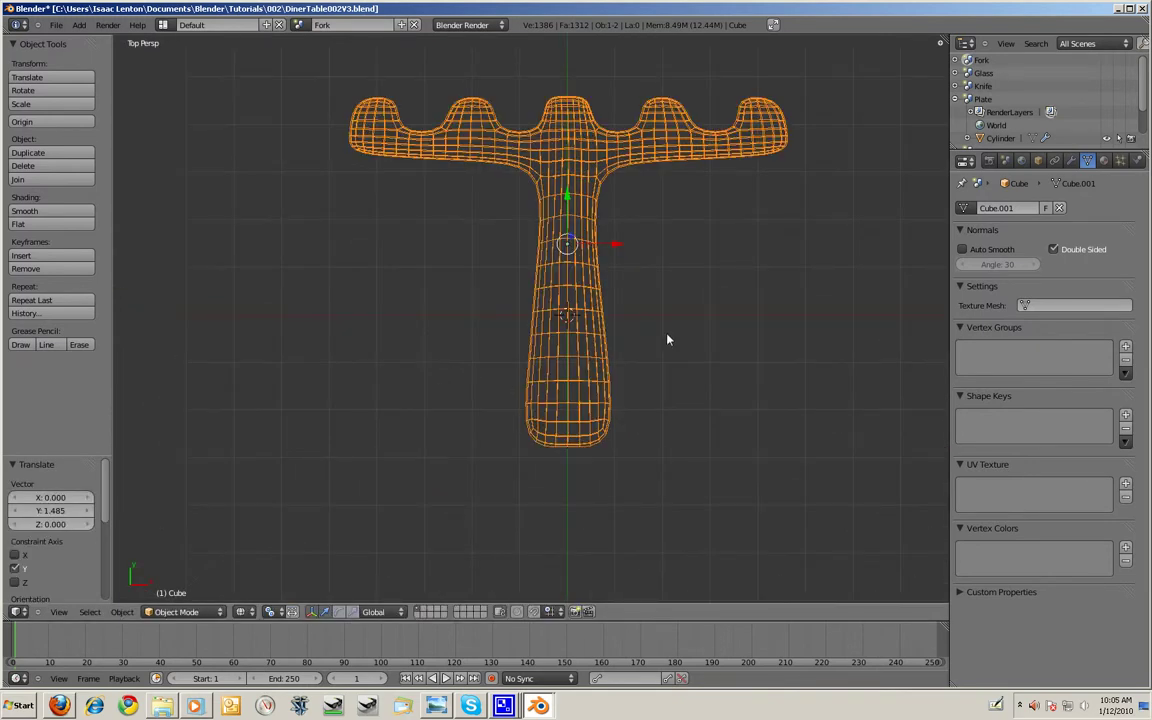
key("Tab")
middle_click_drag(668, 324, 614, 329)
- Select all fork geometry in side view, trial-scale it flat along Z, then undo
key("KP_1")
key("KP_3")
key("a")
key("a")
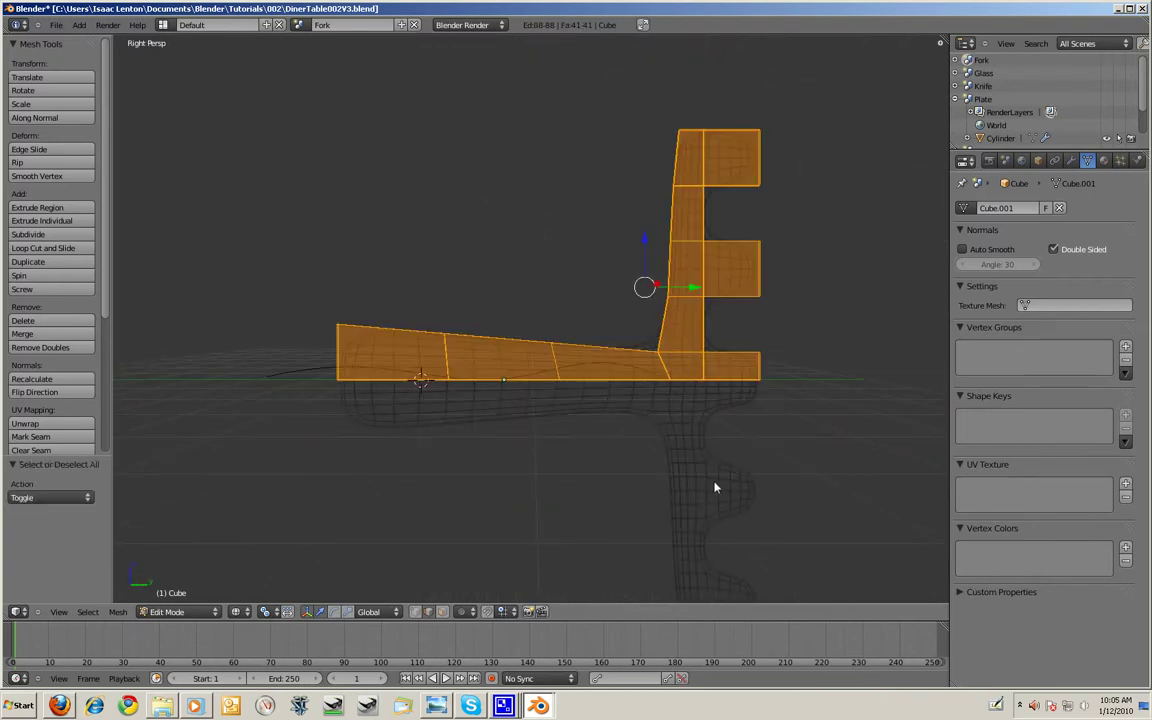
key("s")
key("x")
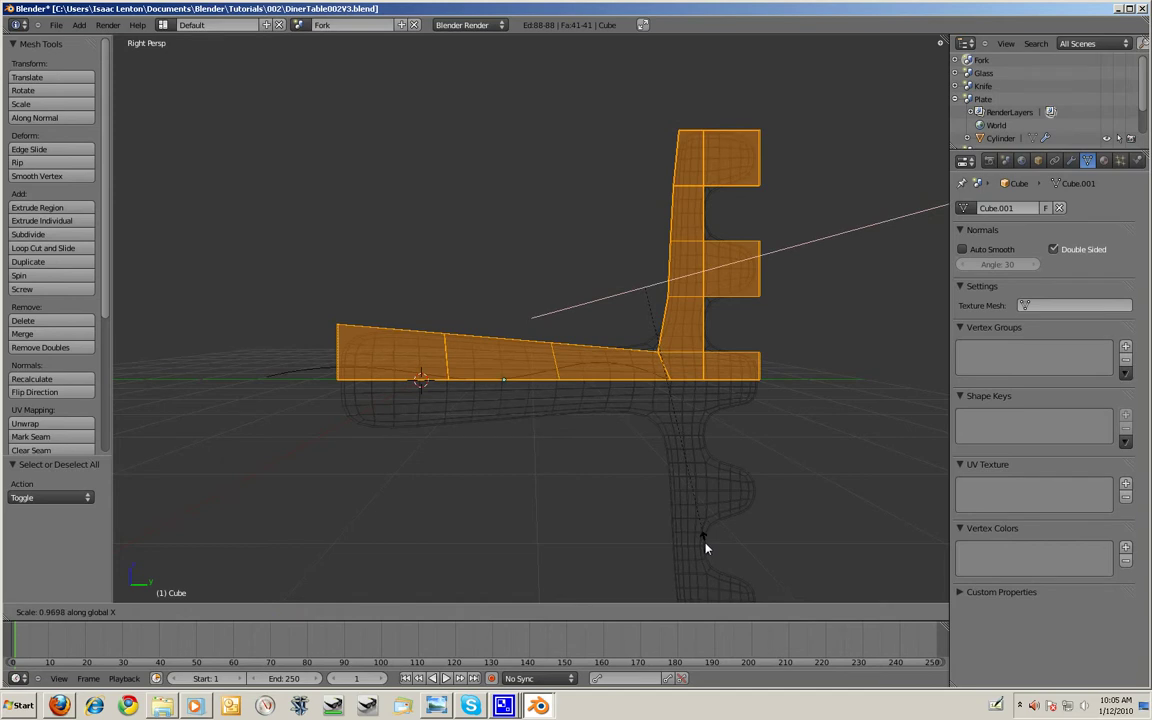
key("Escape")
key("s")
key("y")
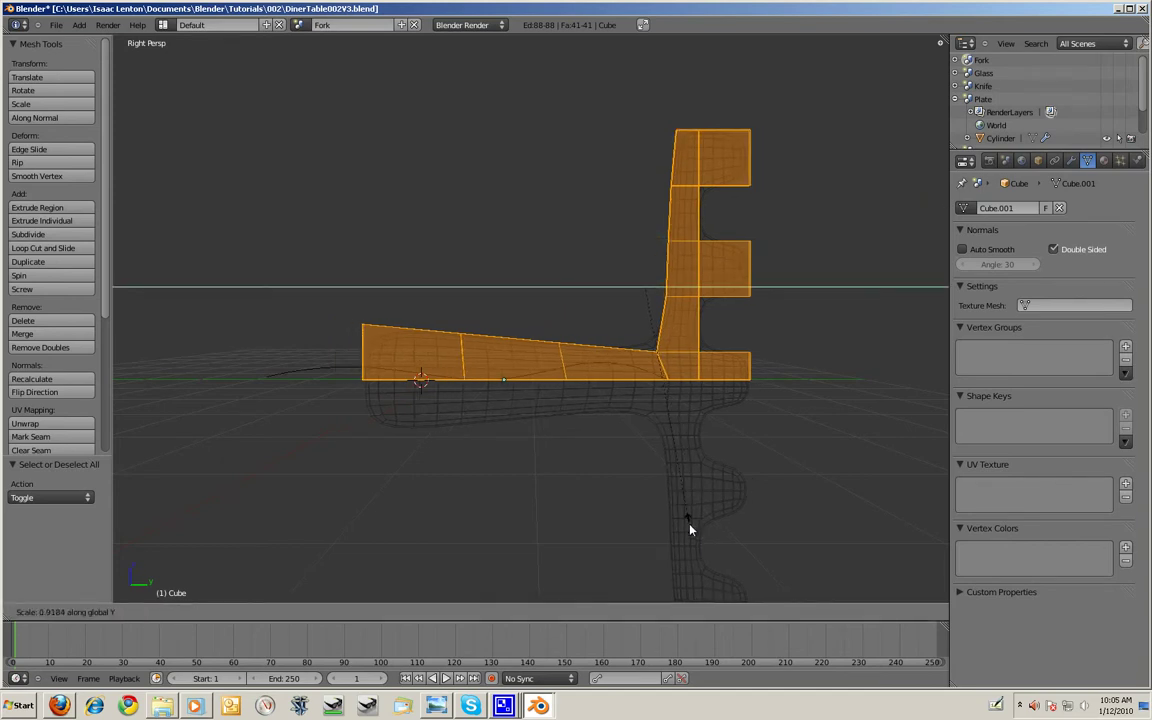
key("Escape")
key("s")
key("z")
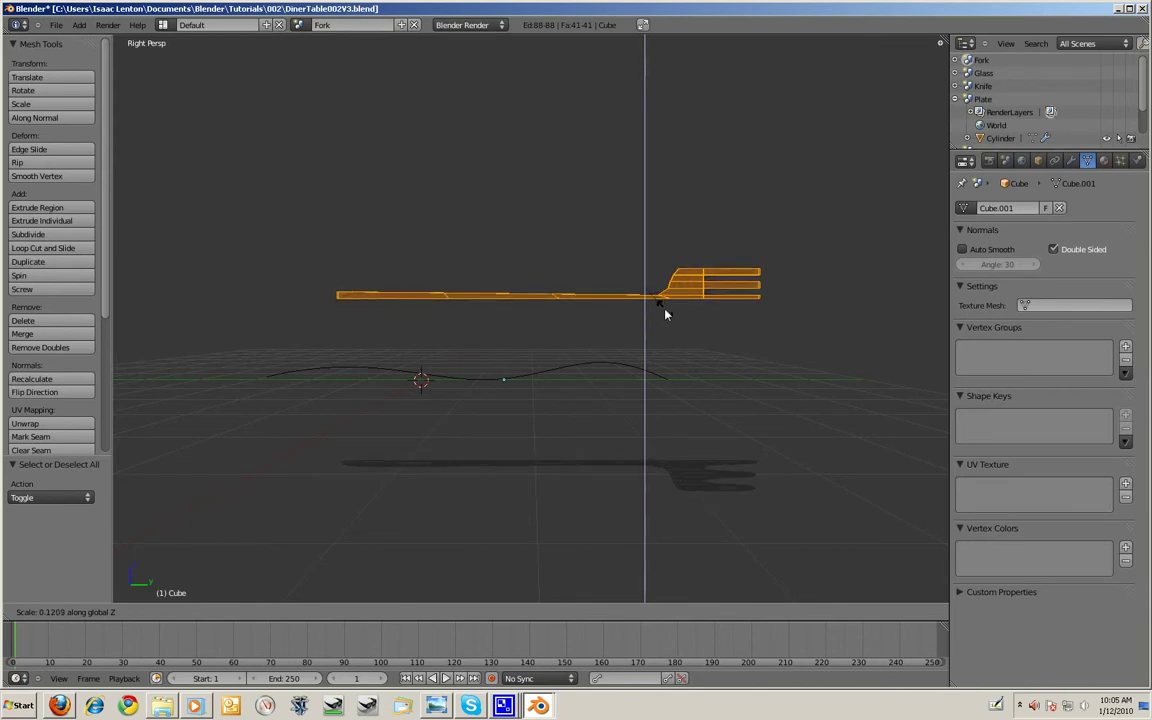
left_click(665, 314)
key("ctrl+z")
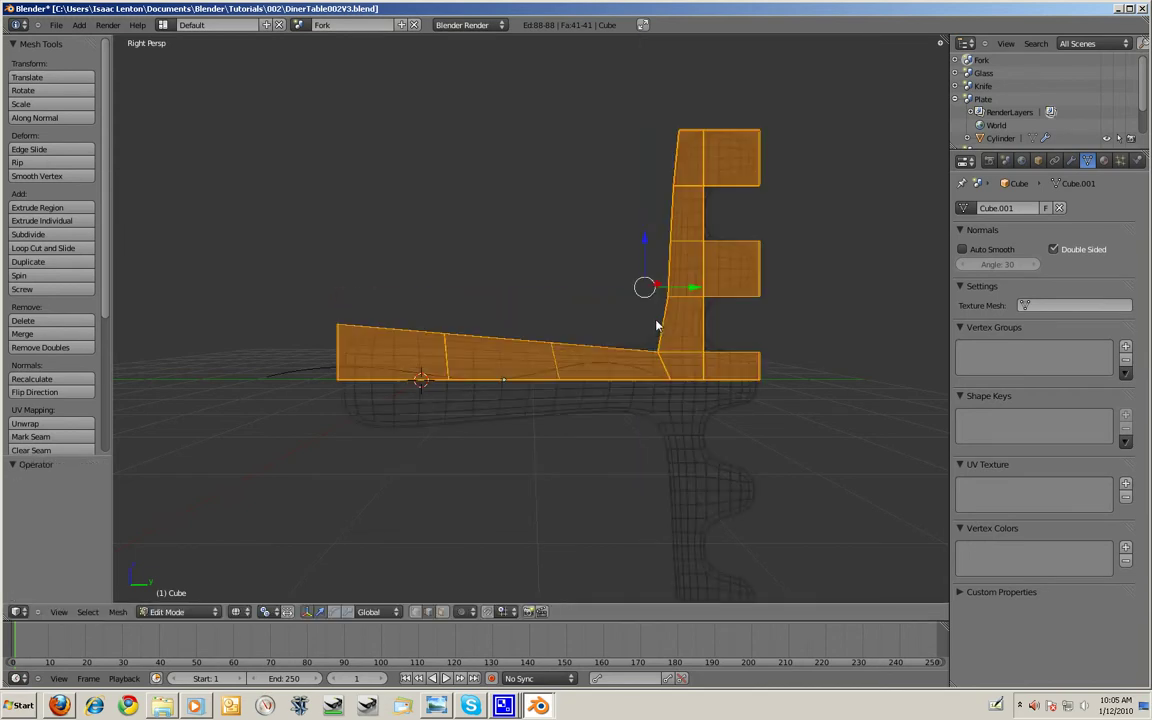
- Box-select the fork head, squash it to 0.114 on Z, lower it, and return to Object Mode
key("a")
key("b")
left_click_drag(324, 95, 791, 365)
key("s")
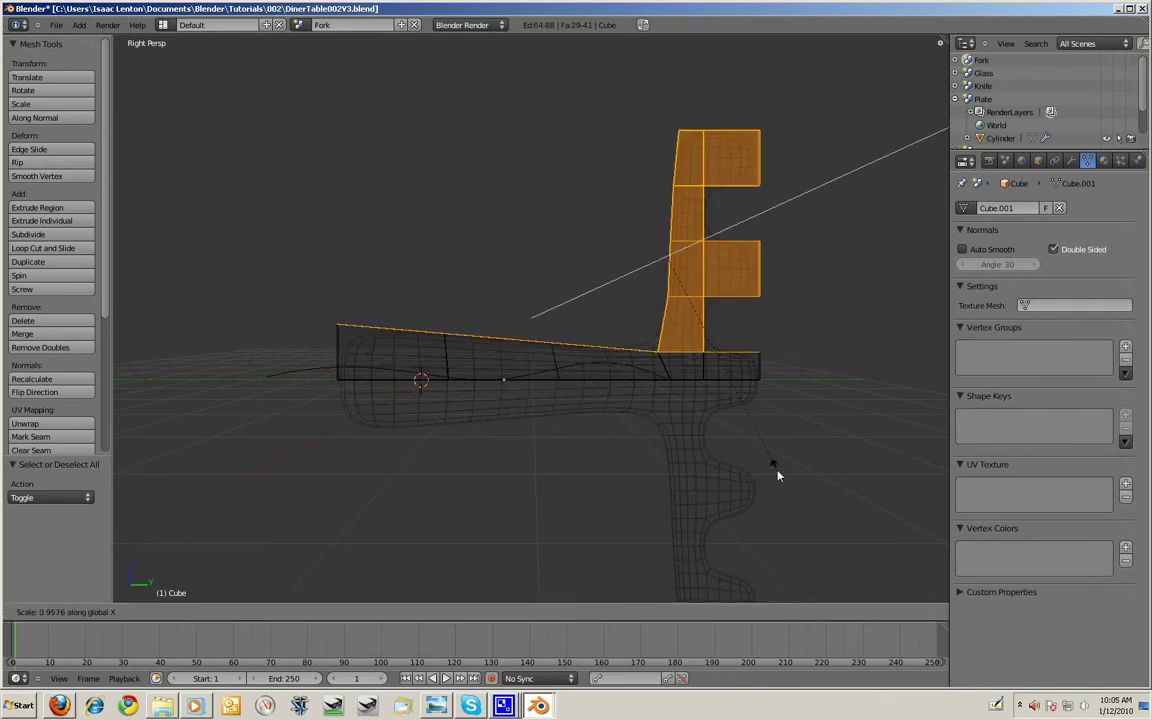
key("z")
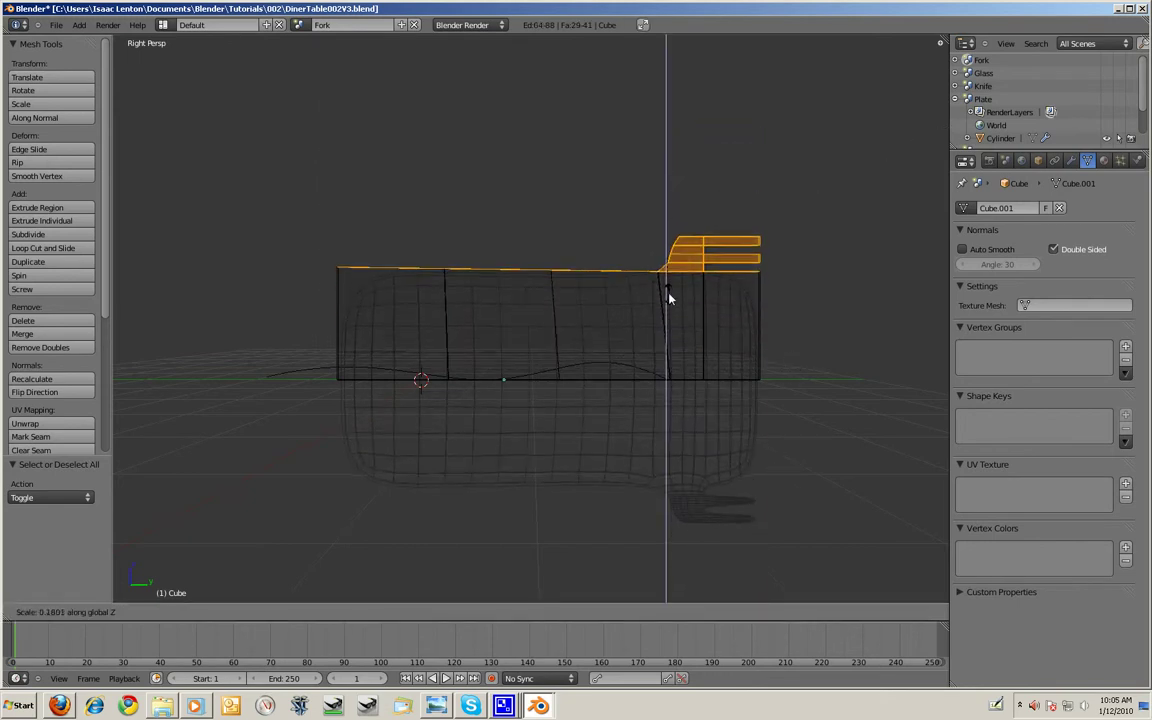
left_click(669, 268)
key("g")
key("z")
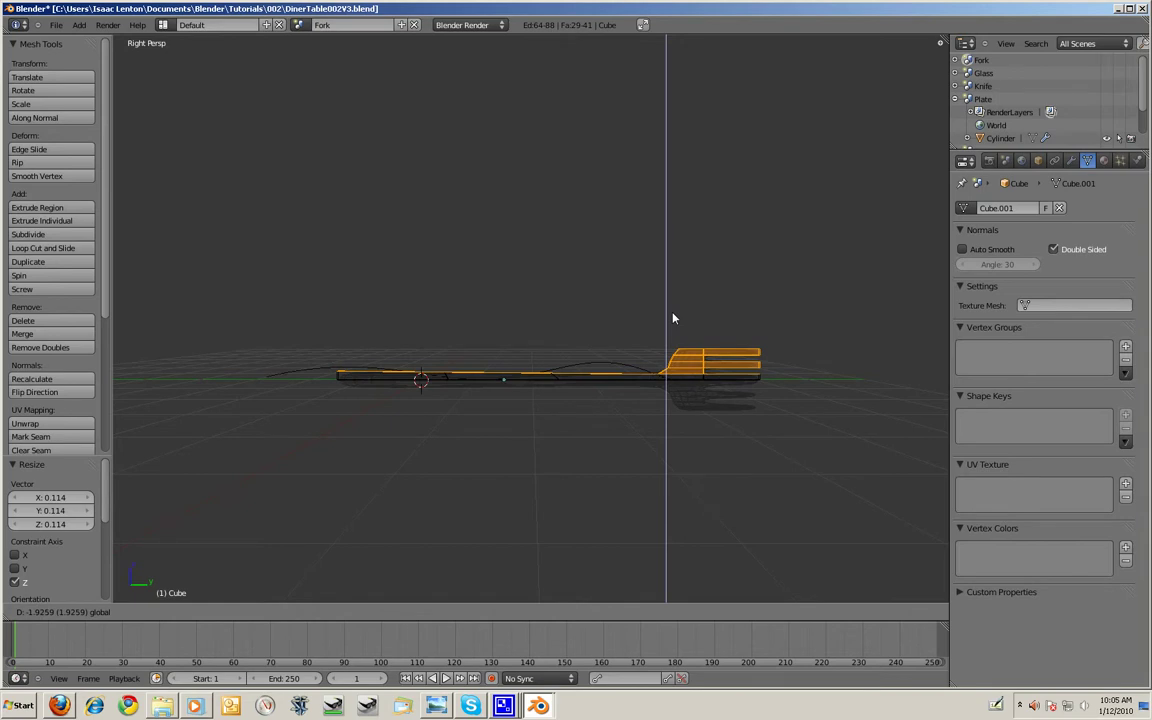
left_click(673, 318)
key("Tab")
middle_click_drag(749, 441, 672, 424)
- Select the fork mesh and link it into the scene named Scene
right_click(713, 365)
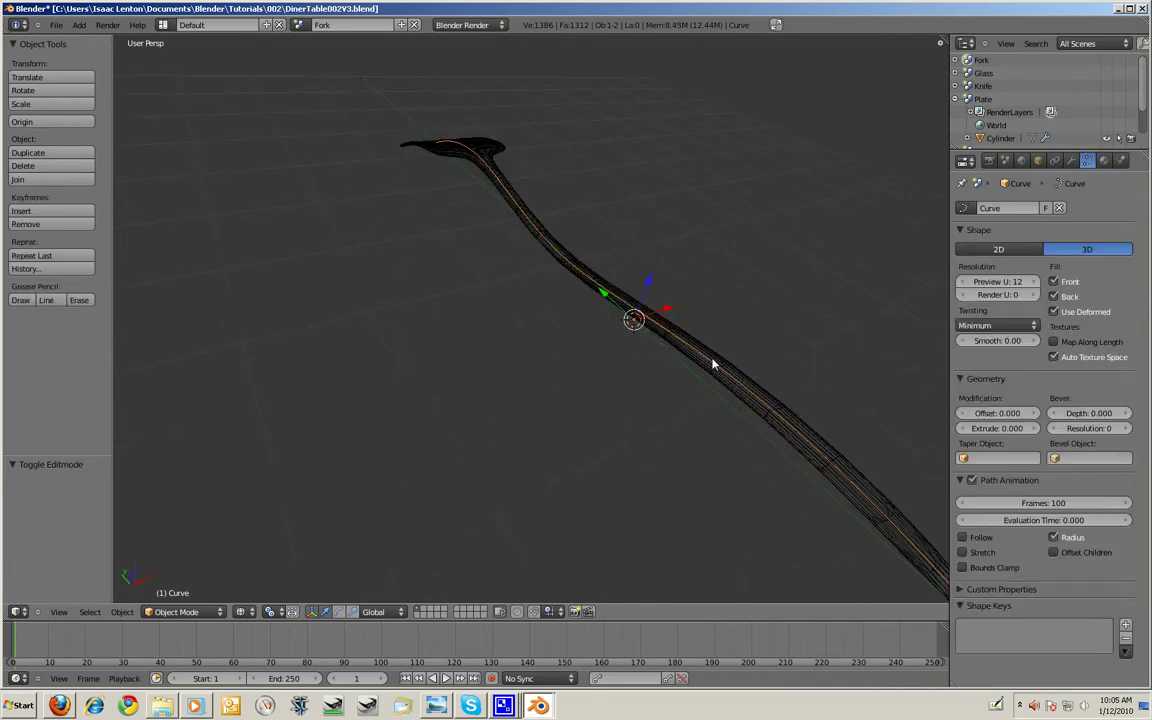
right_click(446, 153)
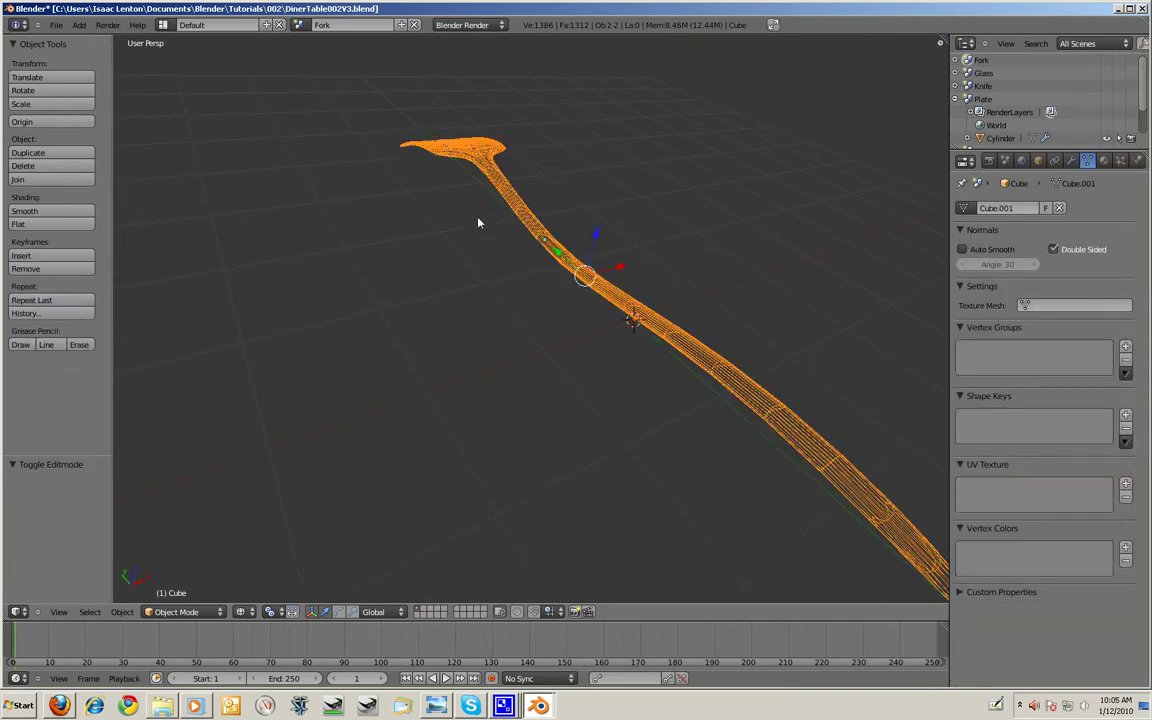
key("ctrl+l")
mouse_move(478, 220)
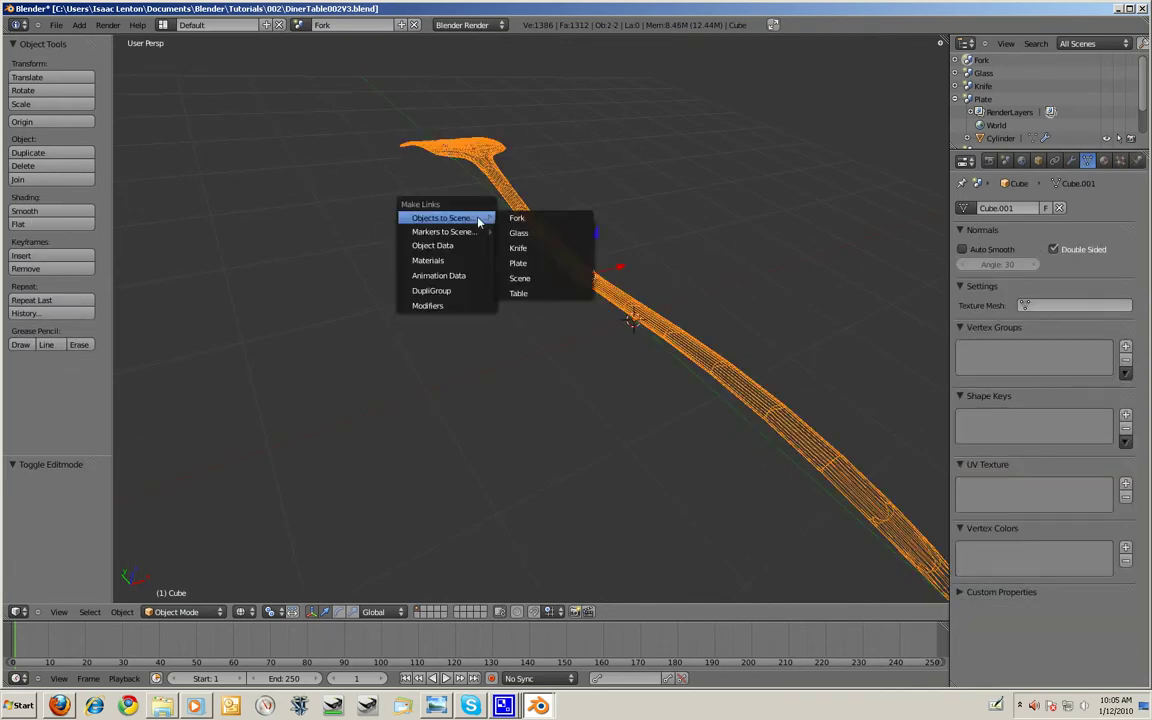
left_click(531, 289)
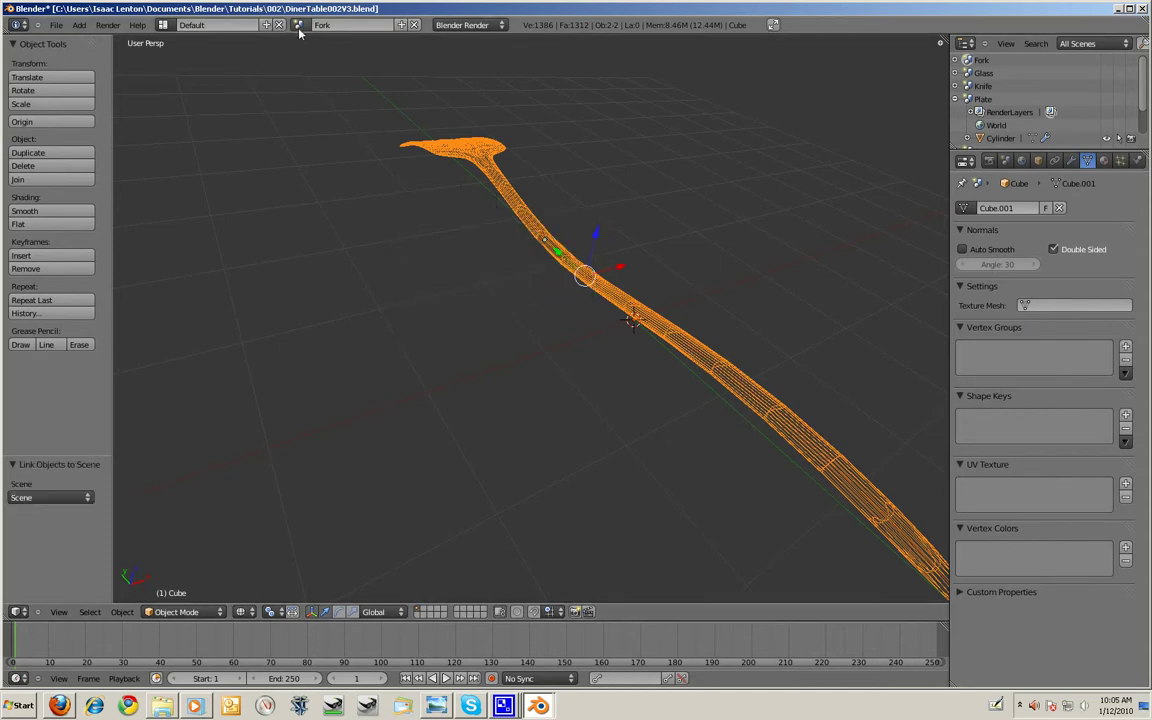
- Switch to Scene and view the fork lying across the table from above
left_click(298, 24)
left_click(325, 101)
scroll(419, 174, "down", 5)
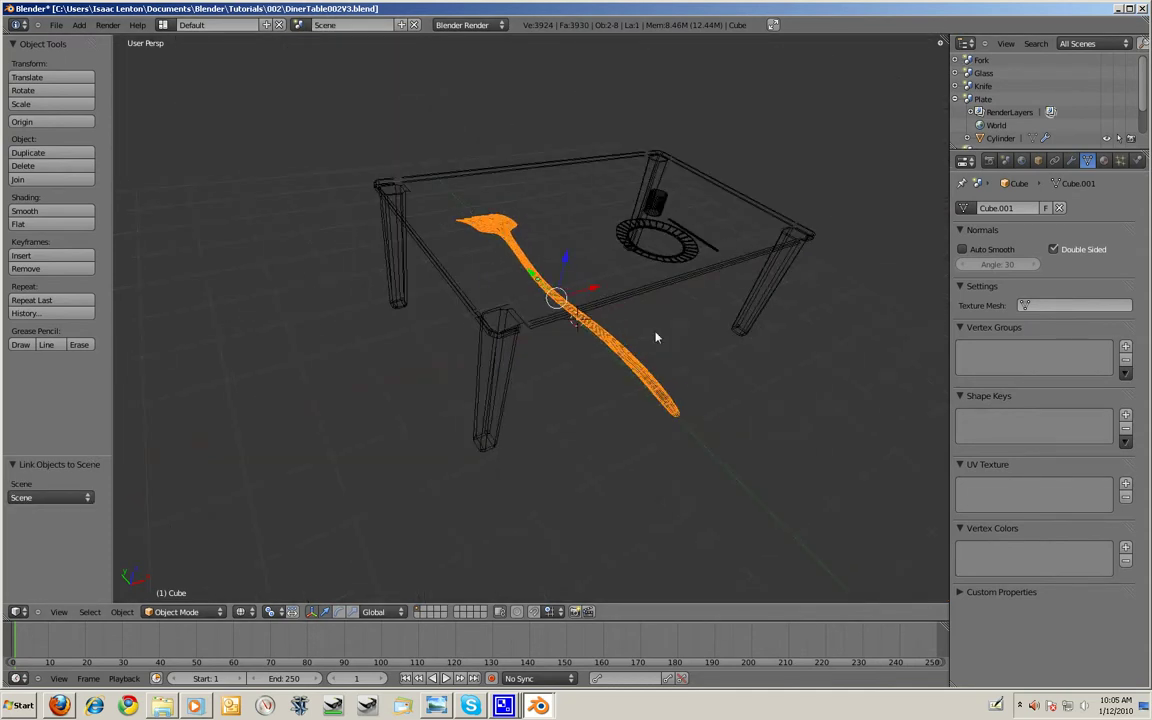
key("s")
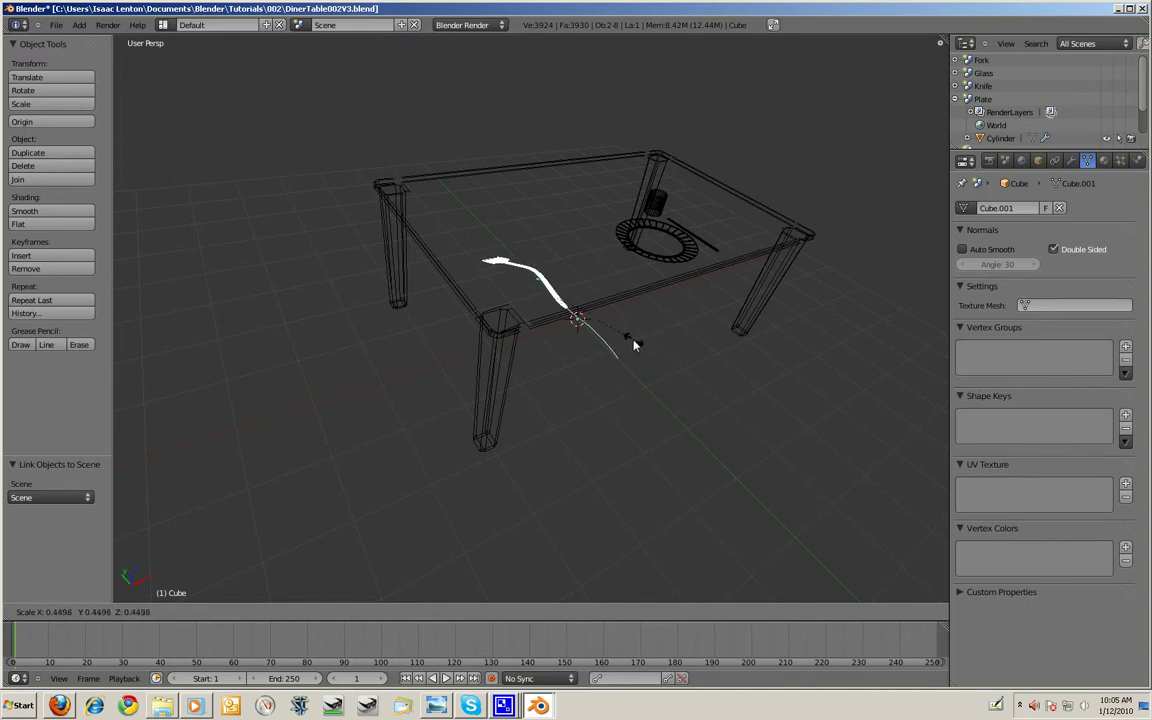
key("Escape")
middle_click_drag(615, 340, 630, 375)
key("KP_7")
- Switch to an orthographic top view of the table and shrink the fork to 0.423 size
scroll(630, 375, "down", 4)
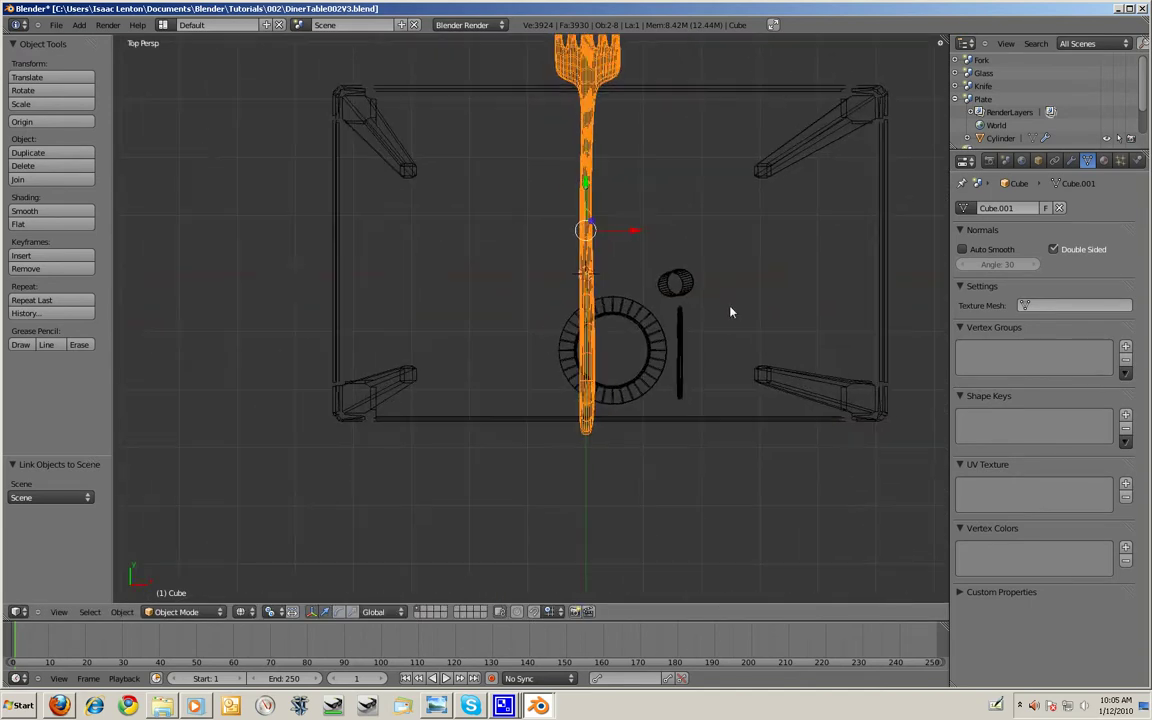
key("KP_5")
scroll(723, 314, "up", 3)
middle_click_drag(723, 314, 735, 386, "shift")
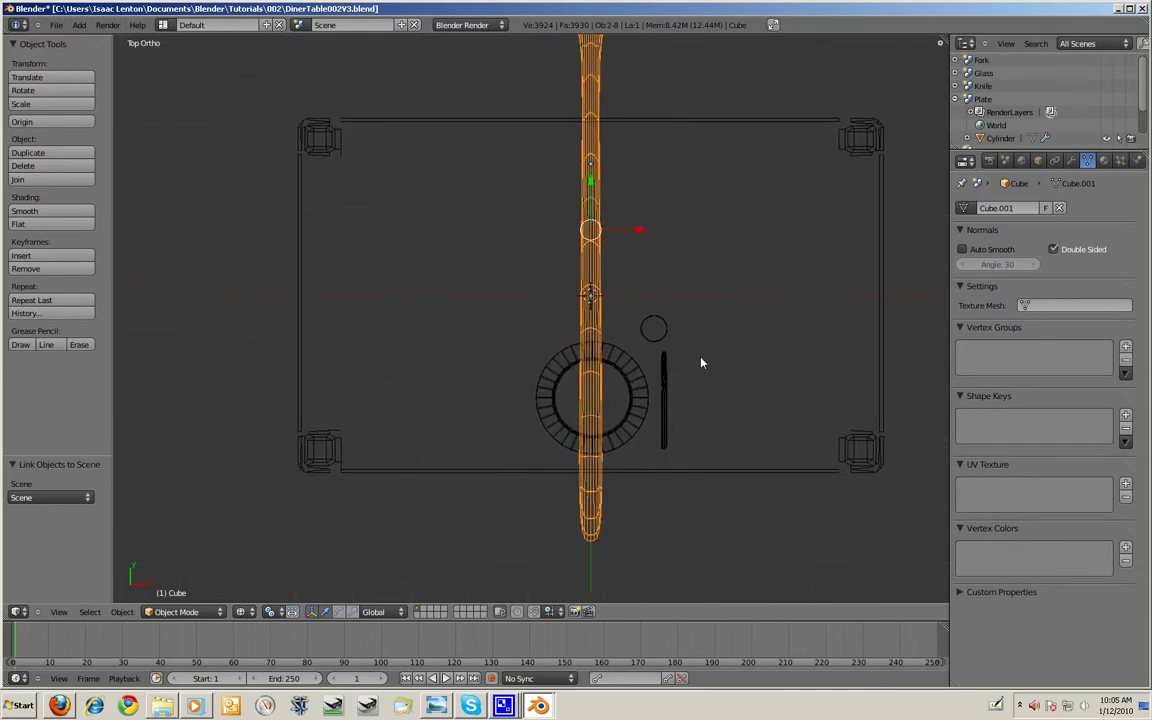
key("s")
left_click(662, 318)
- Scale the fork to 0.545 and move it beside the plate
key("g")
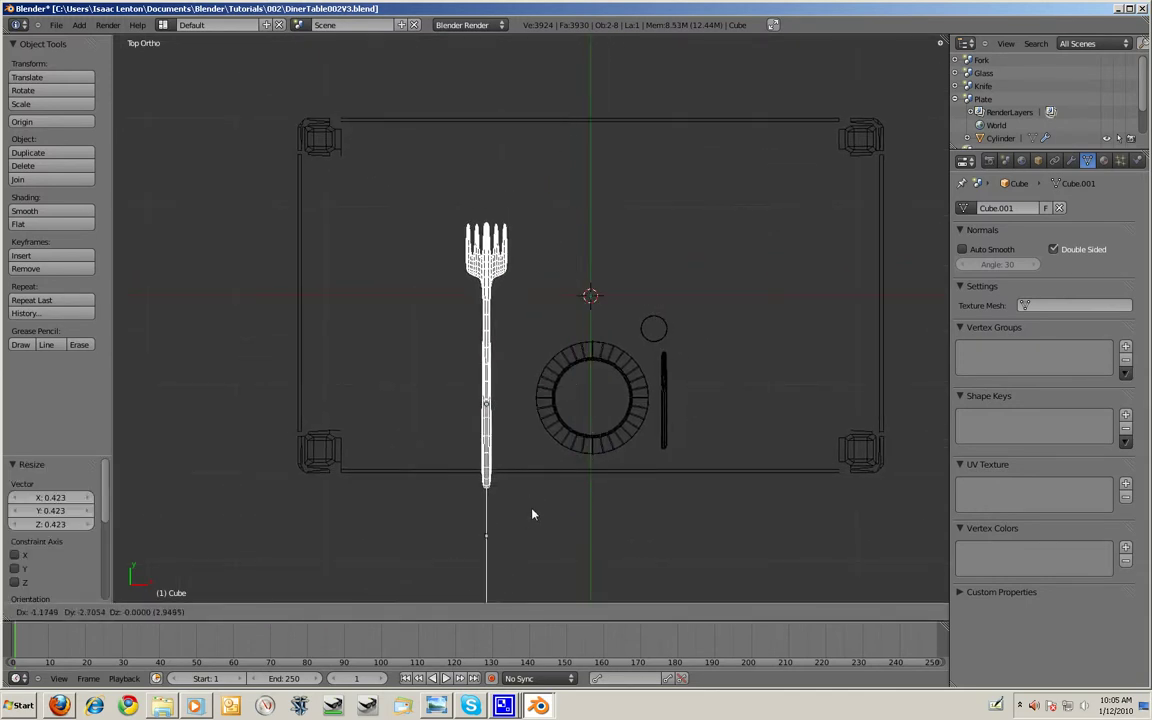
left_click(543, 507)
key("s")
left_click(584, 511)
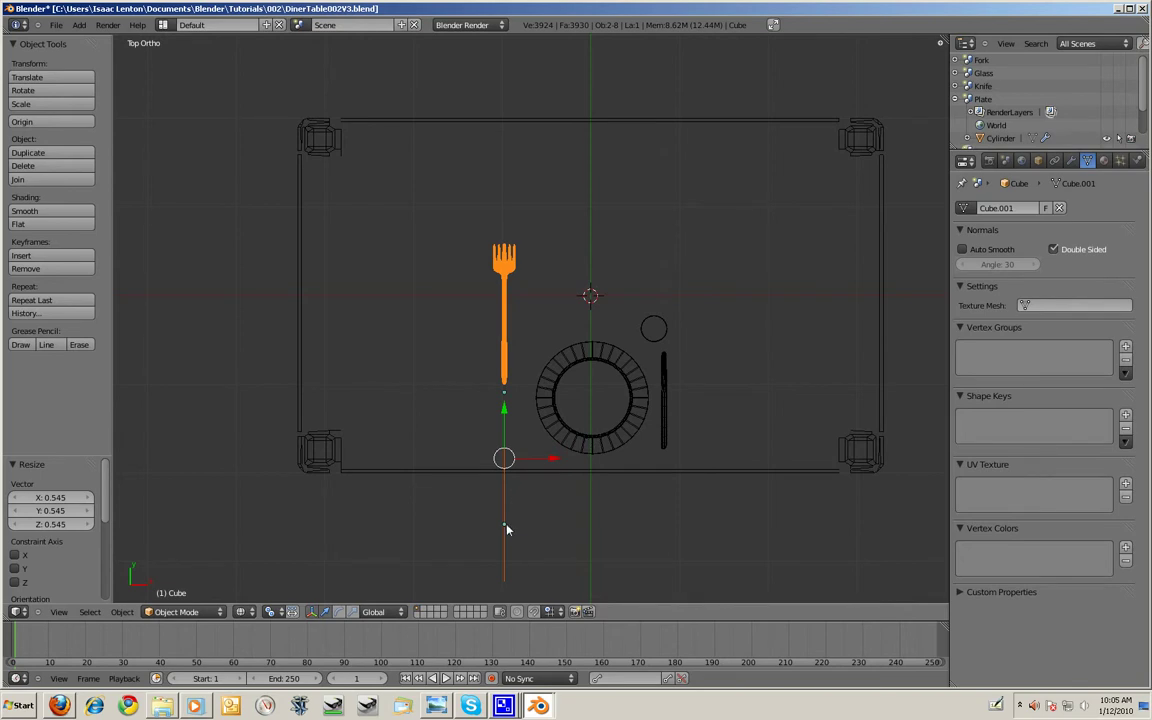
key("g")
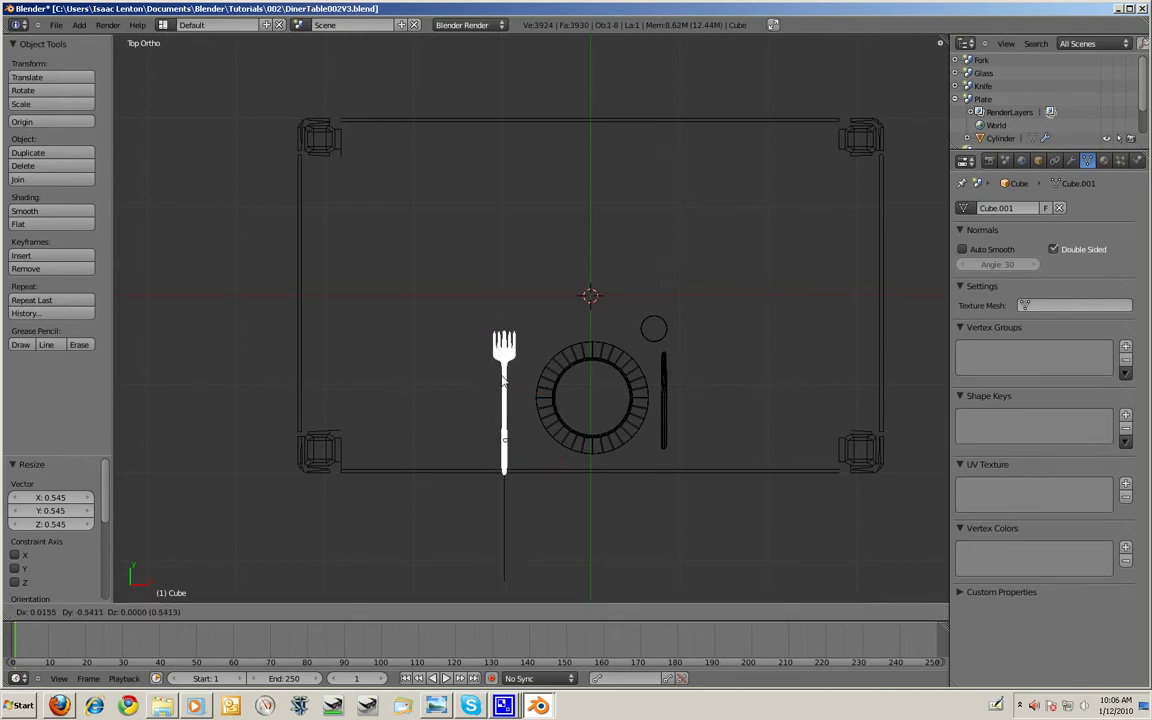
left_click(503, 381)
- Scale the fork to 0.769 and nudge it into place next to the plate
key("s")
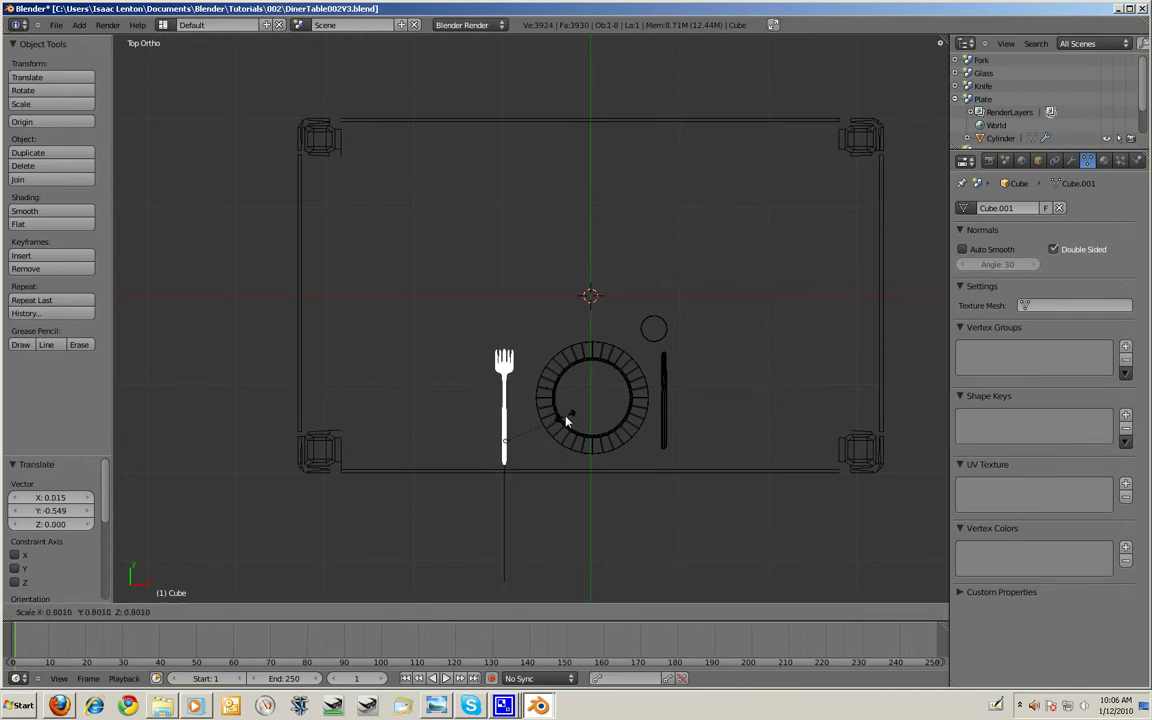
left_click(561, 417)
key("g")
left_click(569, 417)
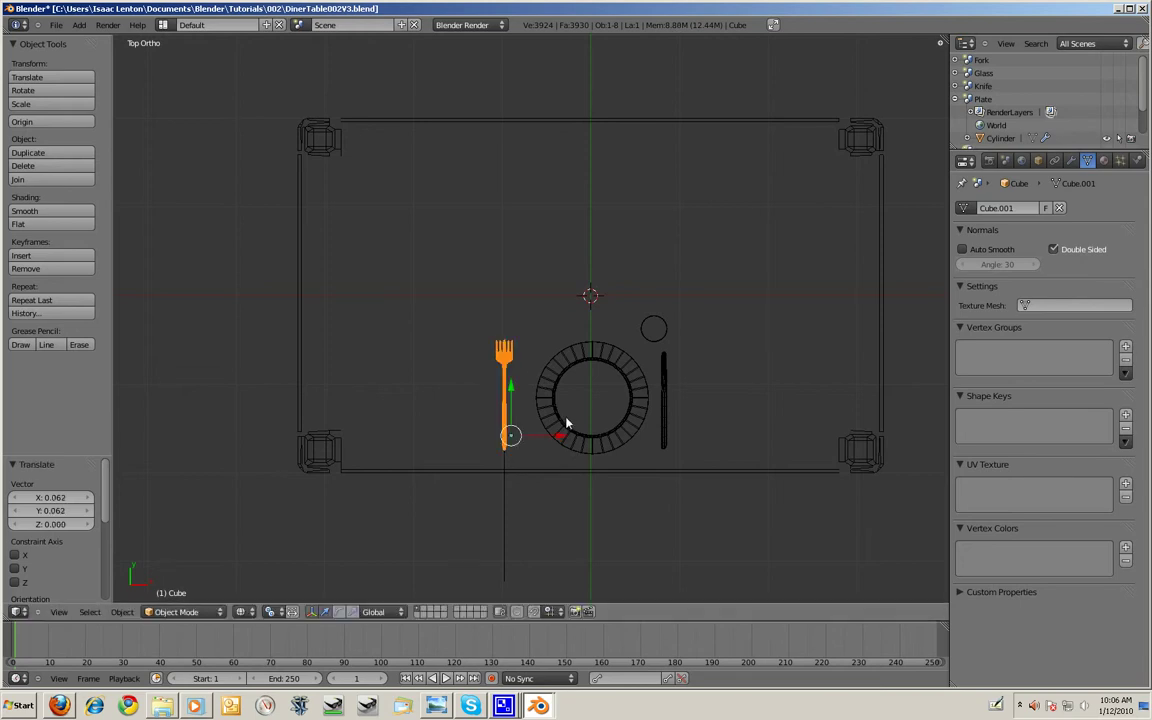
key("g")
left_click(552, 421)
key("s")
key("x")
right_click(565, 435)
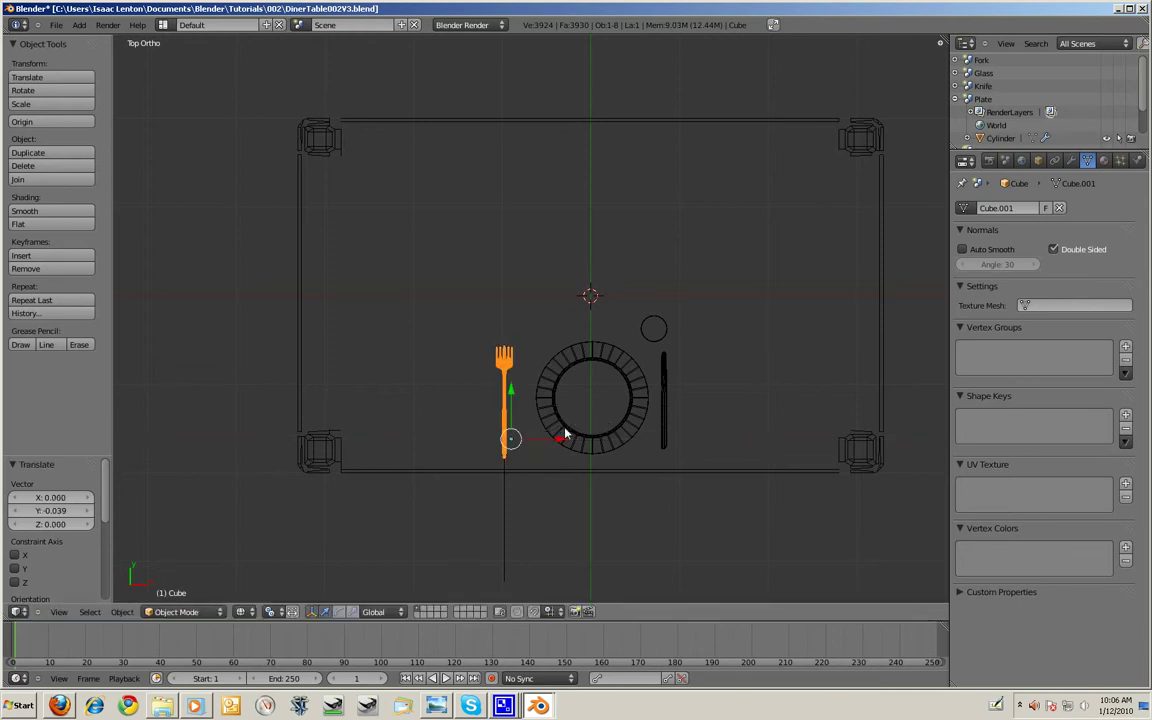
- Move the curve line so it sits underneath the fork
right_click(504, 514)
key("g")
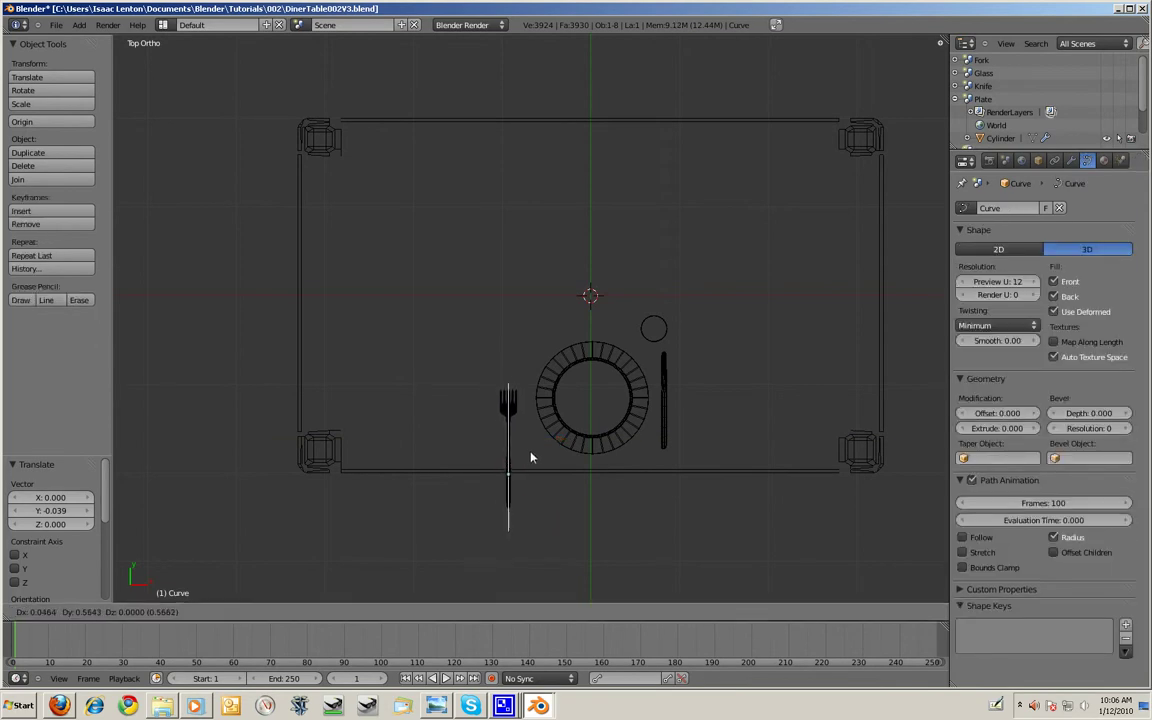
left_click(531, 455)
- Reselect the fork and settle it just left of the plate
right_click(502, 412)
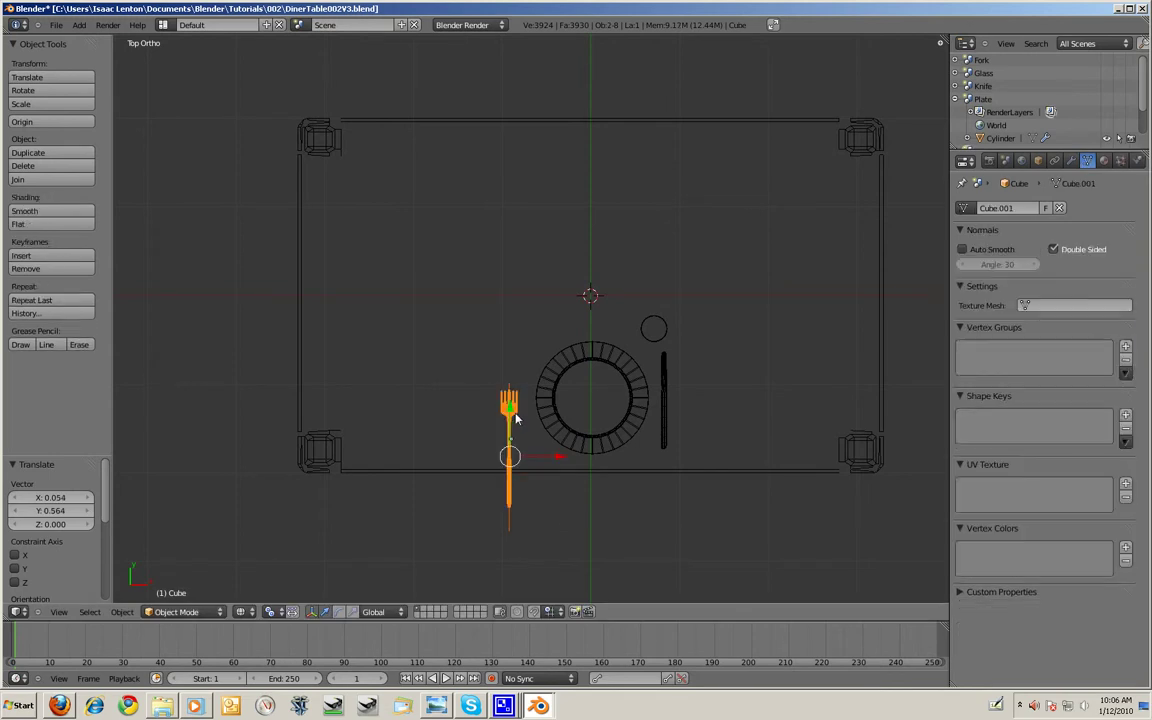
key("g")
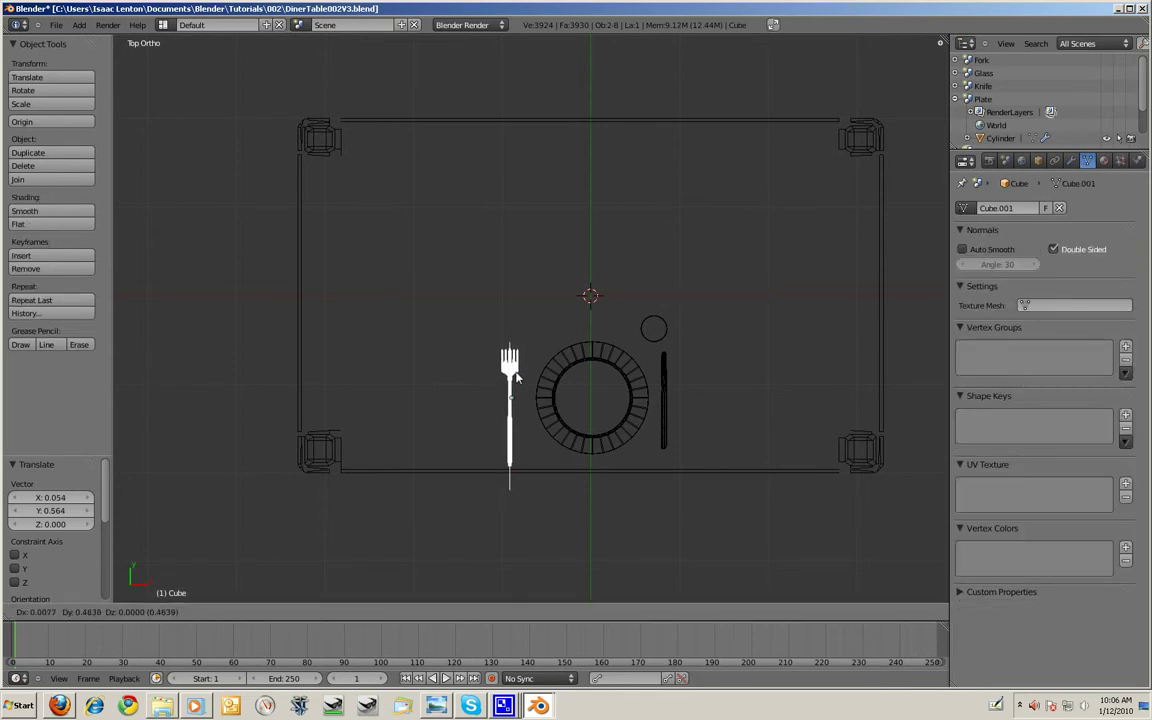
left_click(515, 375)
scroll(630, 458, "up", 5)
key("g")
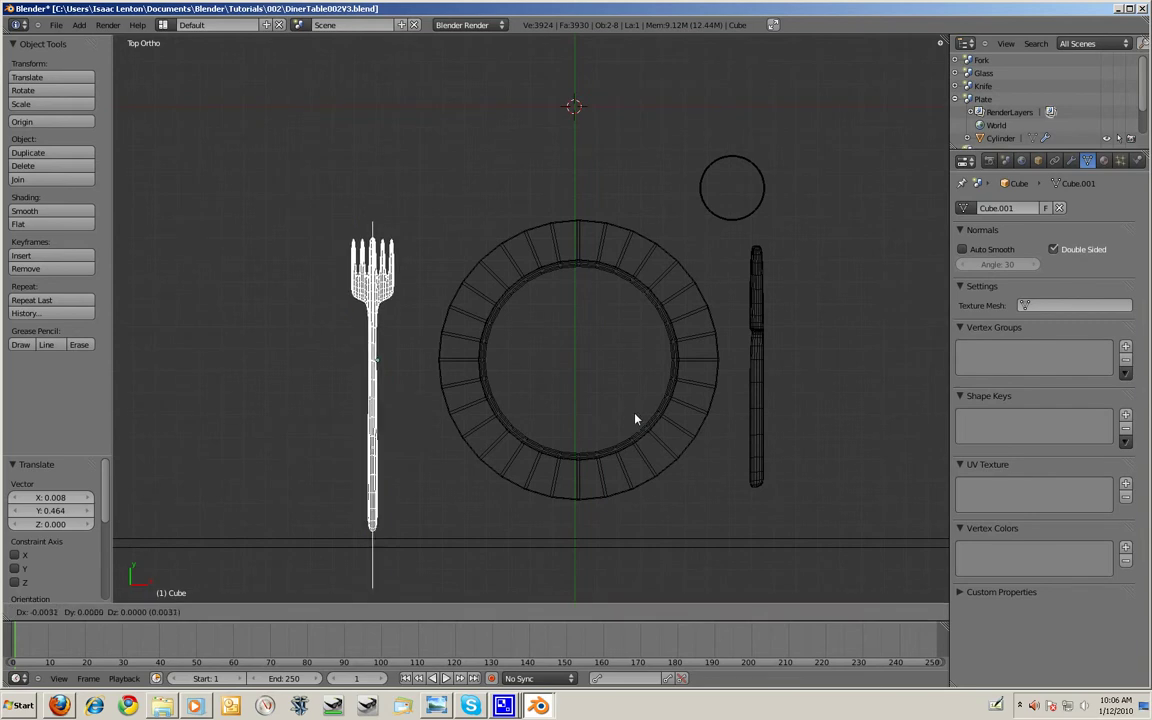
left_click(654, 404)
- From an angled view, raise the fork vertically toward tabletop height
middle_click_drag(648, 416, 524, 378)
scroll(524, 378, "down", 3)
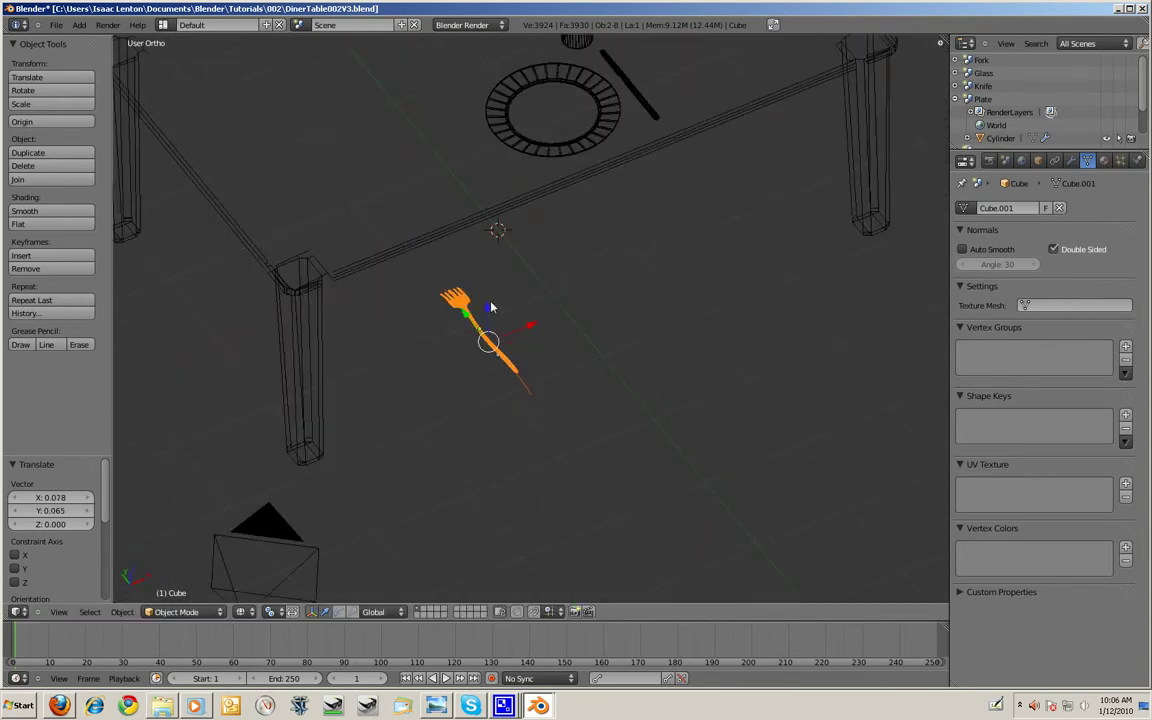
key("g")
key("z")
left_click(441, 112)
- From the front view, adjust the fork's height along Z and shift it along X
key("KP_3")
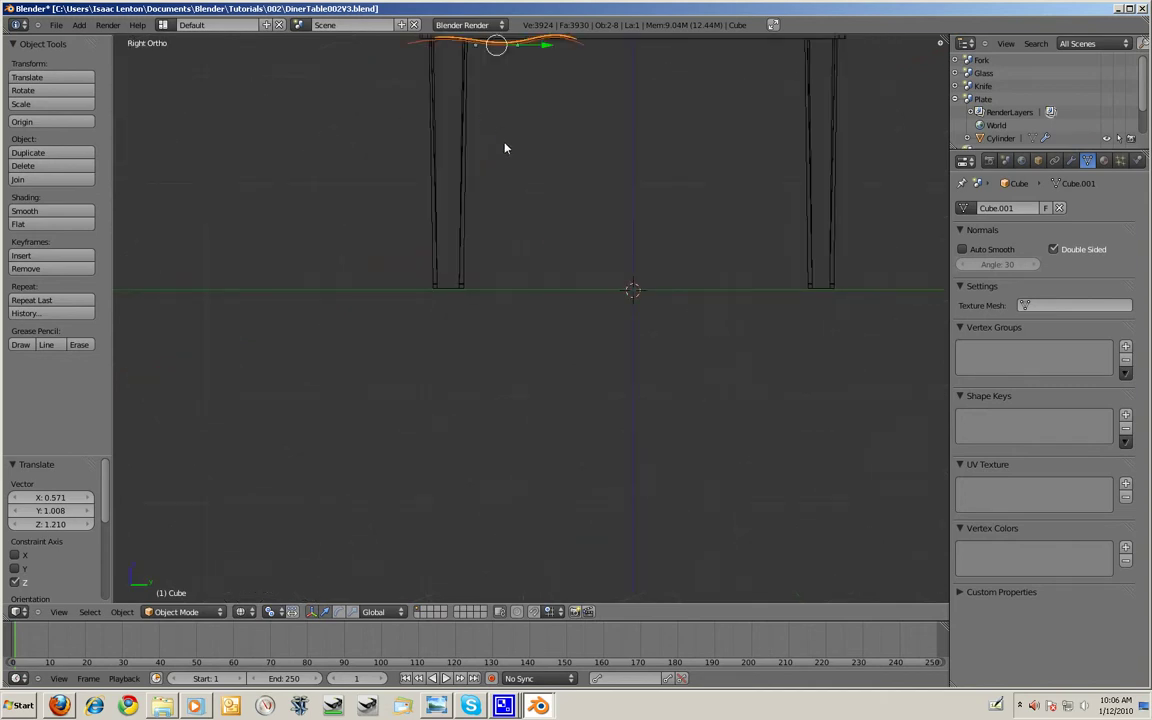
key("KP_1")
middle_click_drag(504, 147, 445, 357, "shift")
scroll(390, 291, "up", 3)
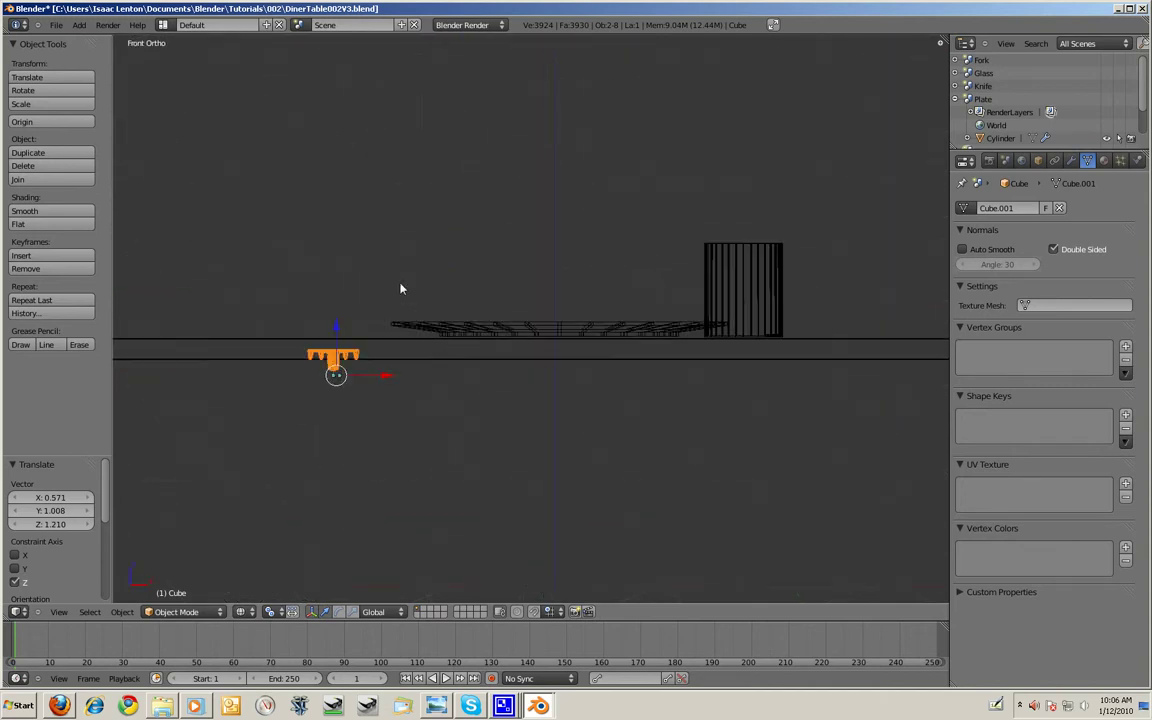
key("g")
key("z")
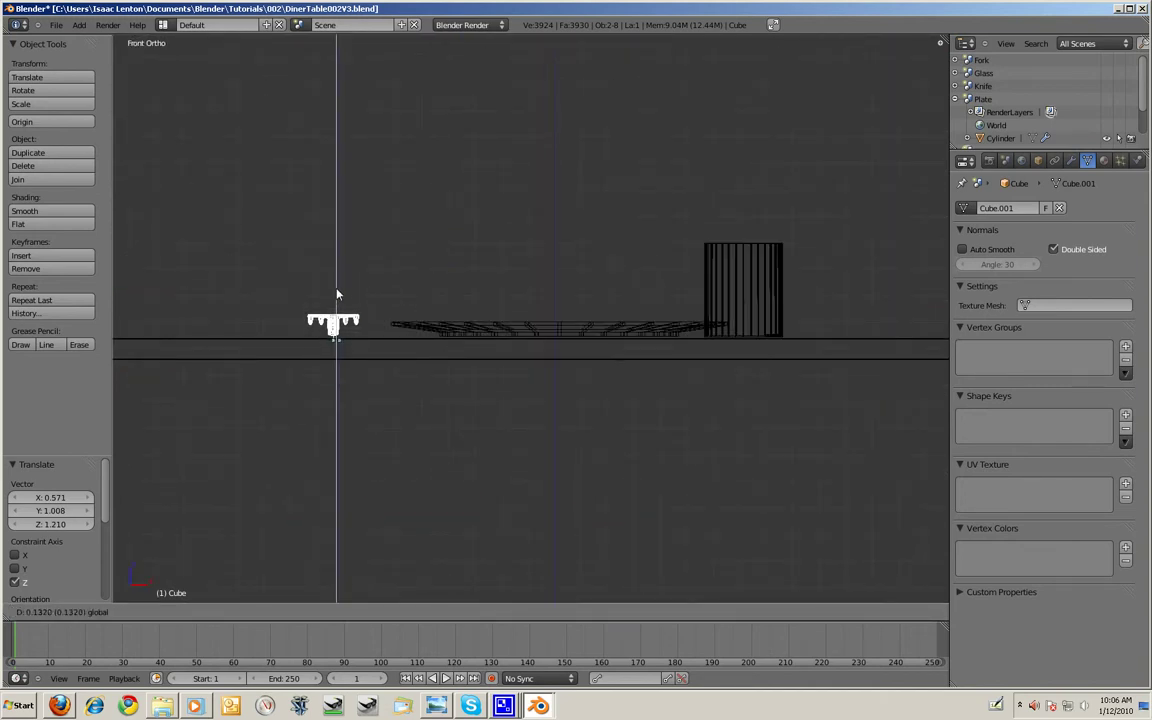
left_click(337, 296)
key("g")
key("x")
left_click(394, 323)
- Select only the fork and fine-tune its height along Z
middle_click_drag(394, 323, 549, 392)
right_click(577, 376)
key("g")
key("z")
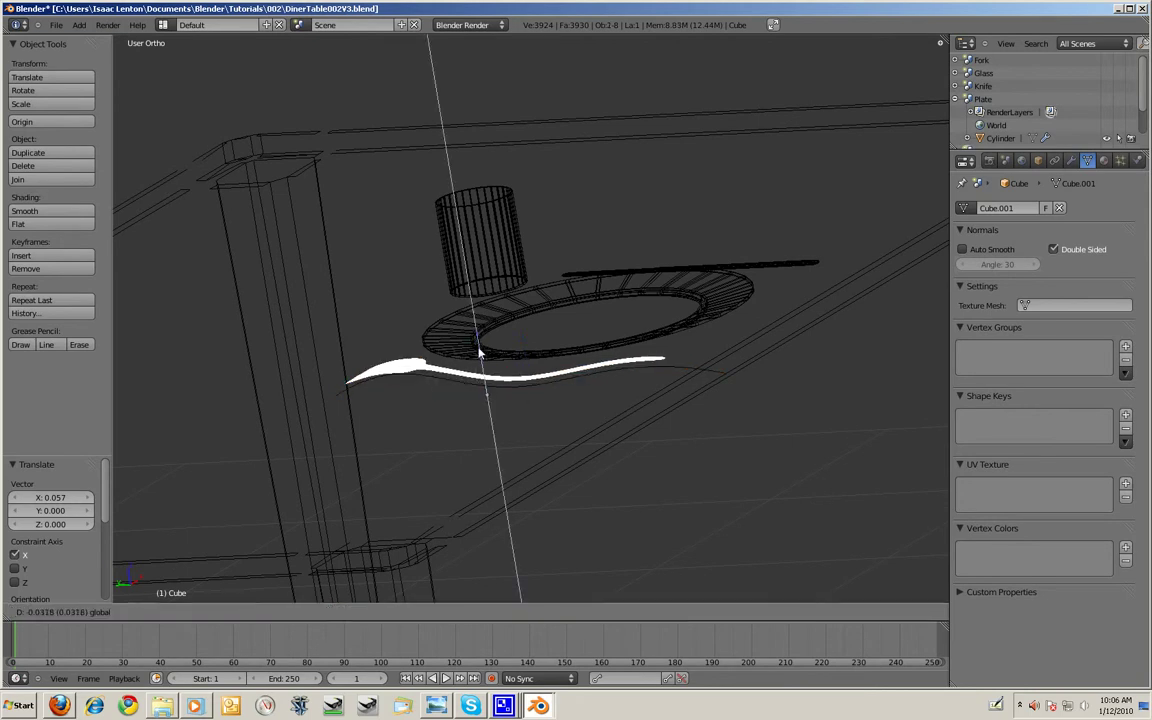
left_click(509, 375)
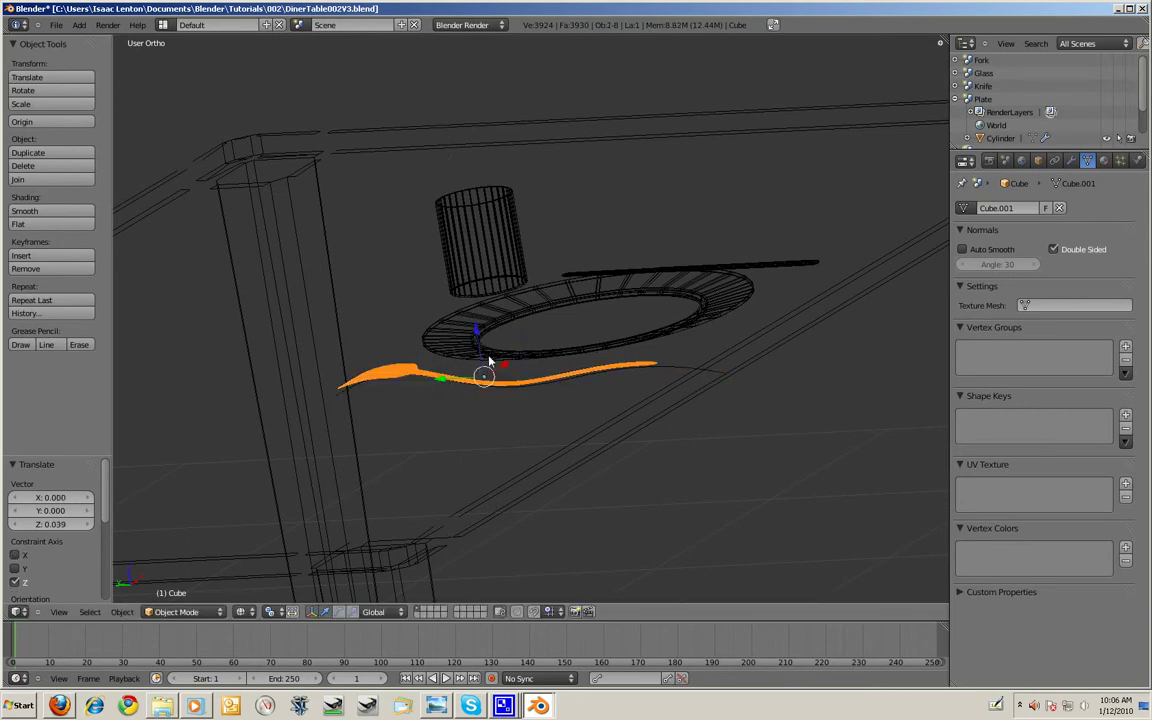
- Lower the fork onto the table and shift it slightly along X
middle_click_drag(509, 375, 378, 388)
key("g")
key("z")
left_click(401, 390)
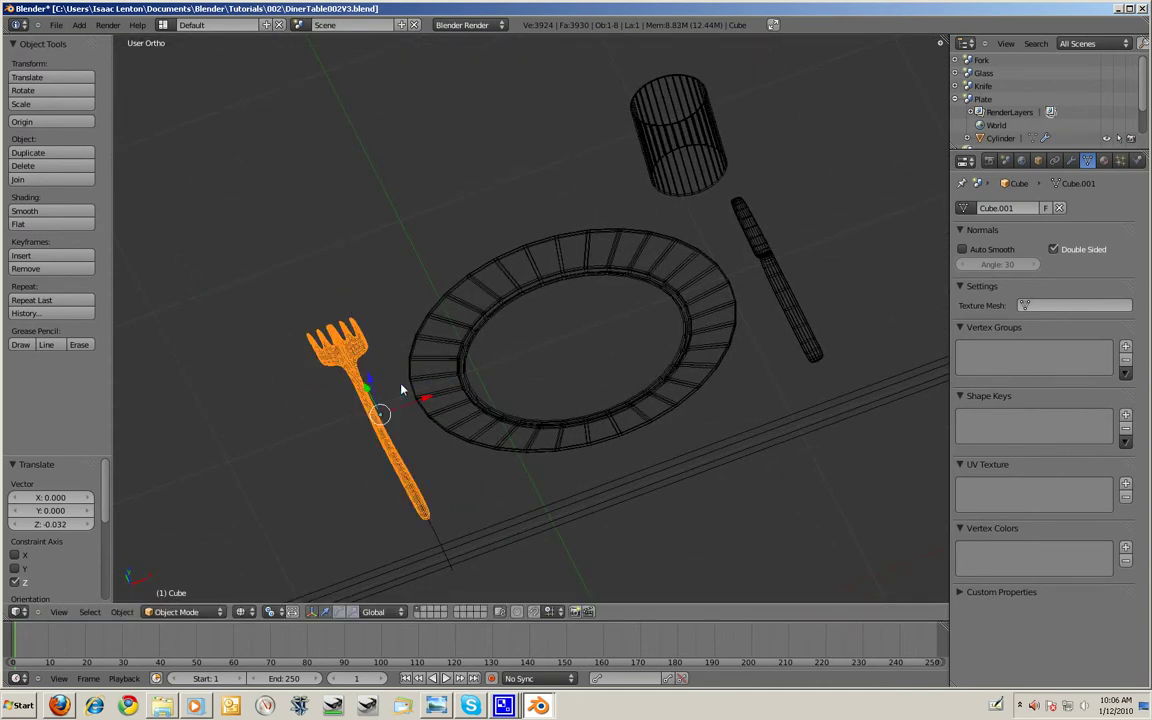
key("g")
key("x")
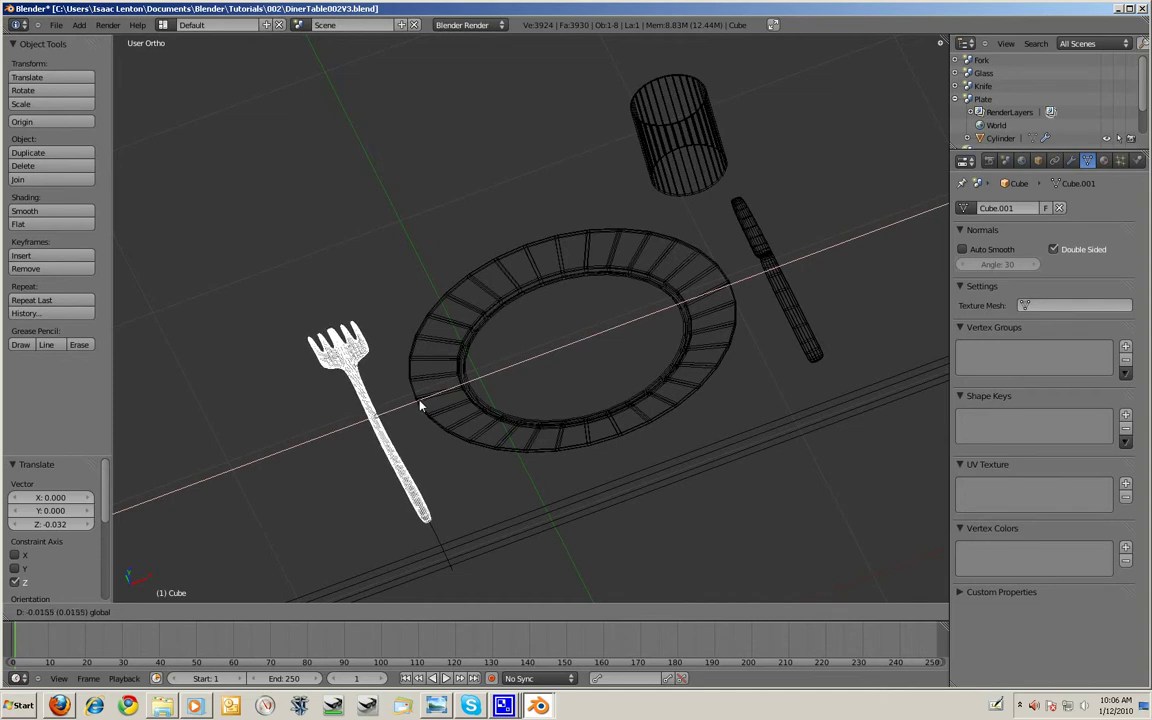
left_click(420, 405)
- Flip the fork 180° around Y so it lies right way up
key("KP_3")
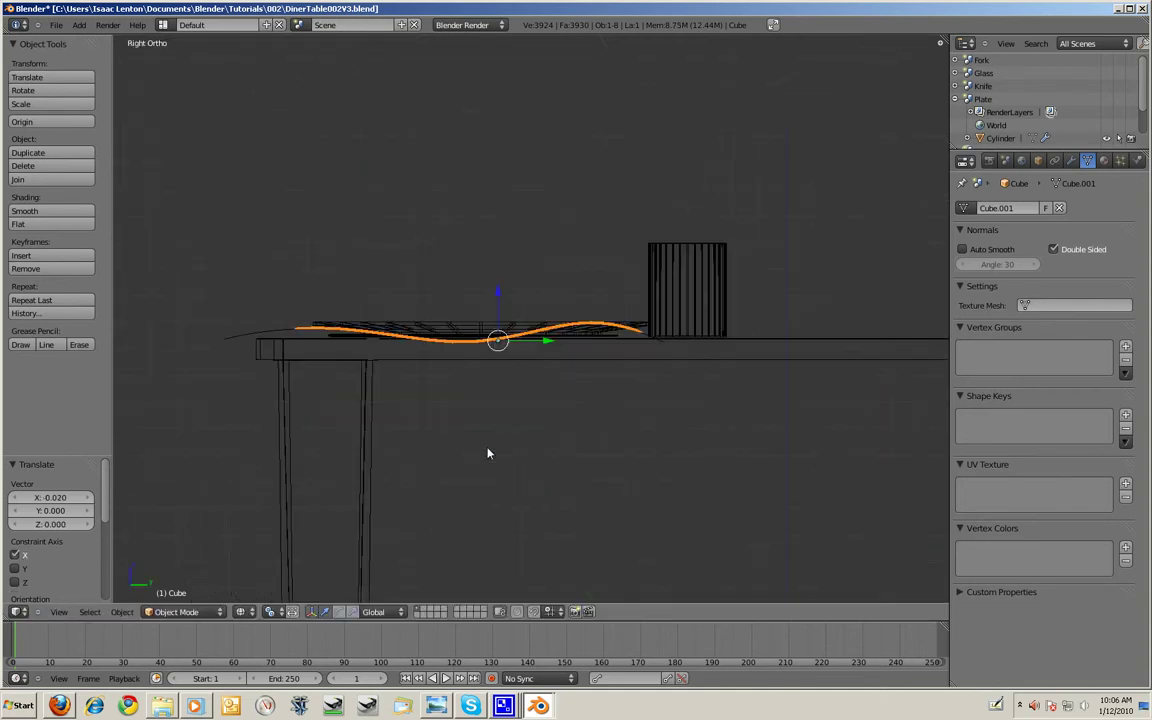
middle_click_drag(463, 399, 423, 437)
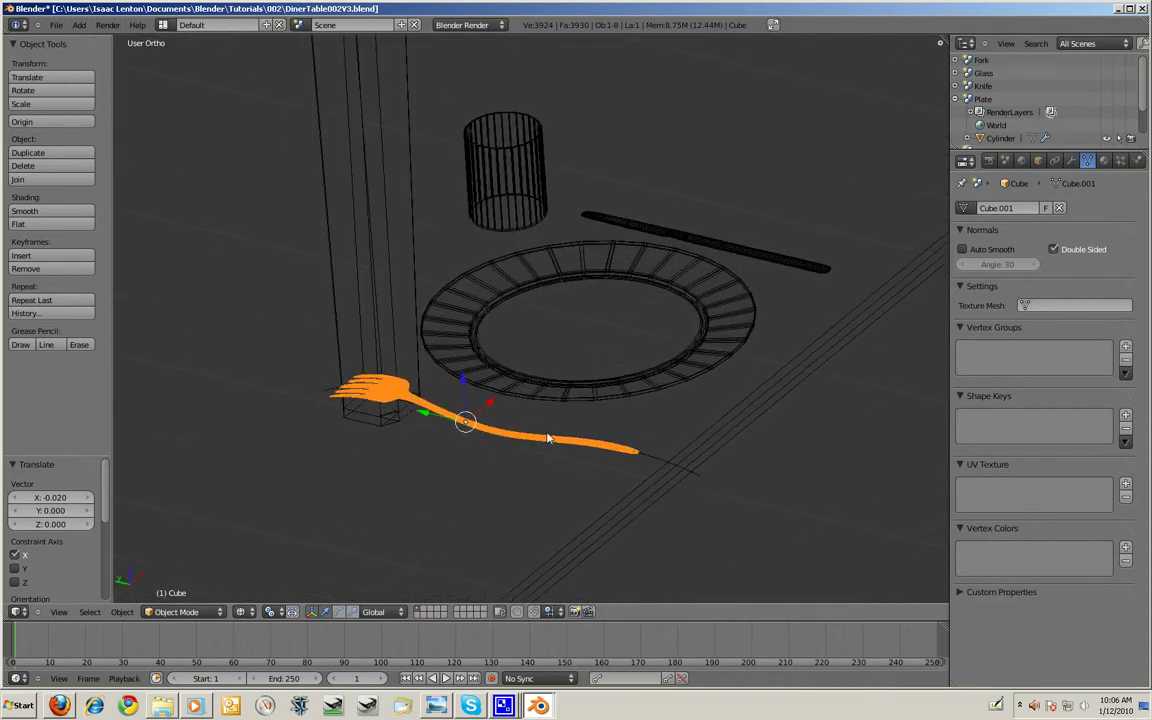
type("ry180")
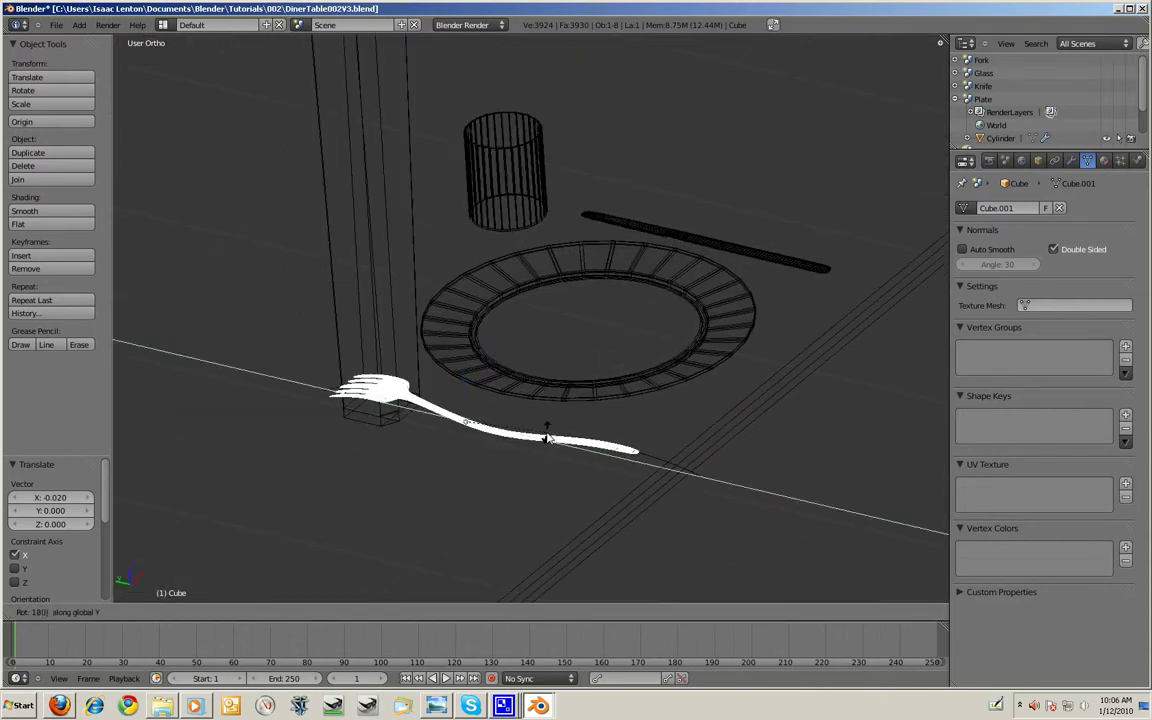
key("Return")
- Test-render the scene from the camera view
middle_click_drag(545, 448, 601, 388)
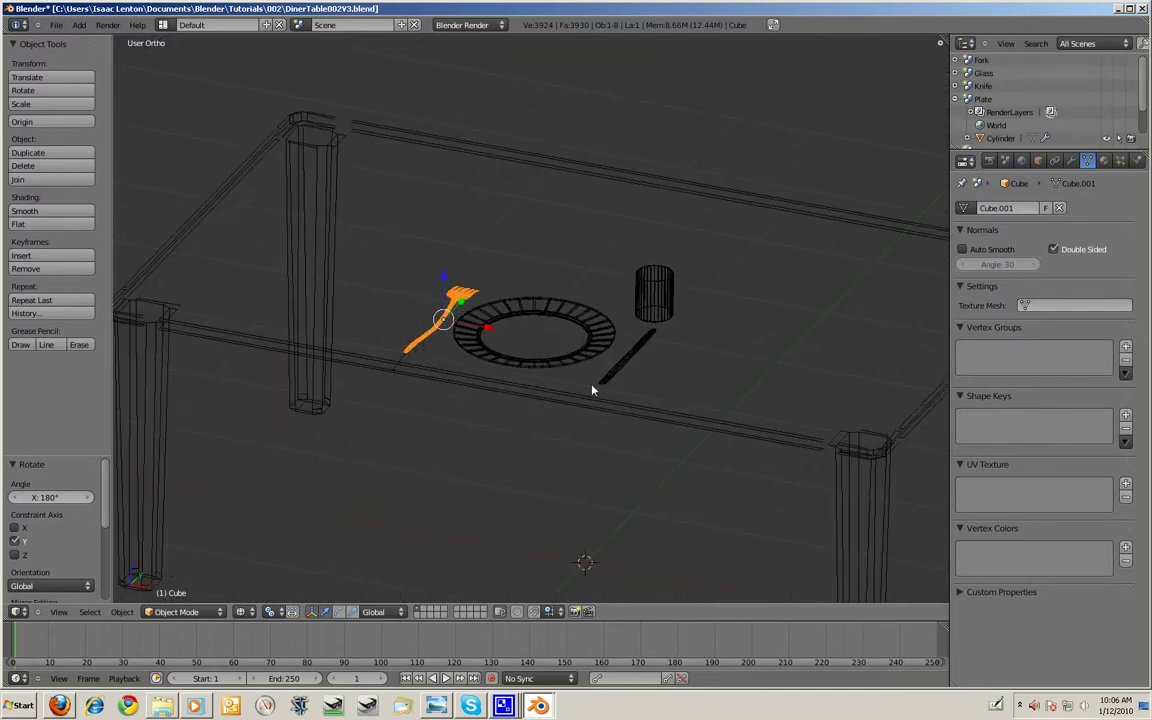
key("KP_0")
key("F12")
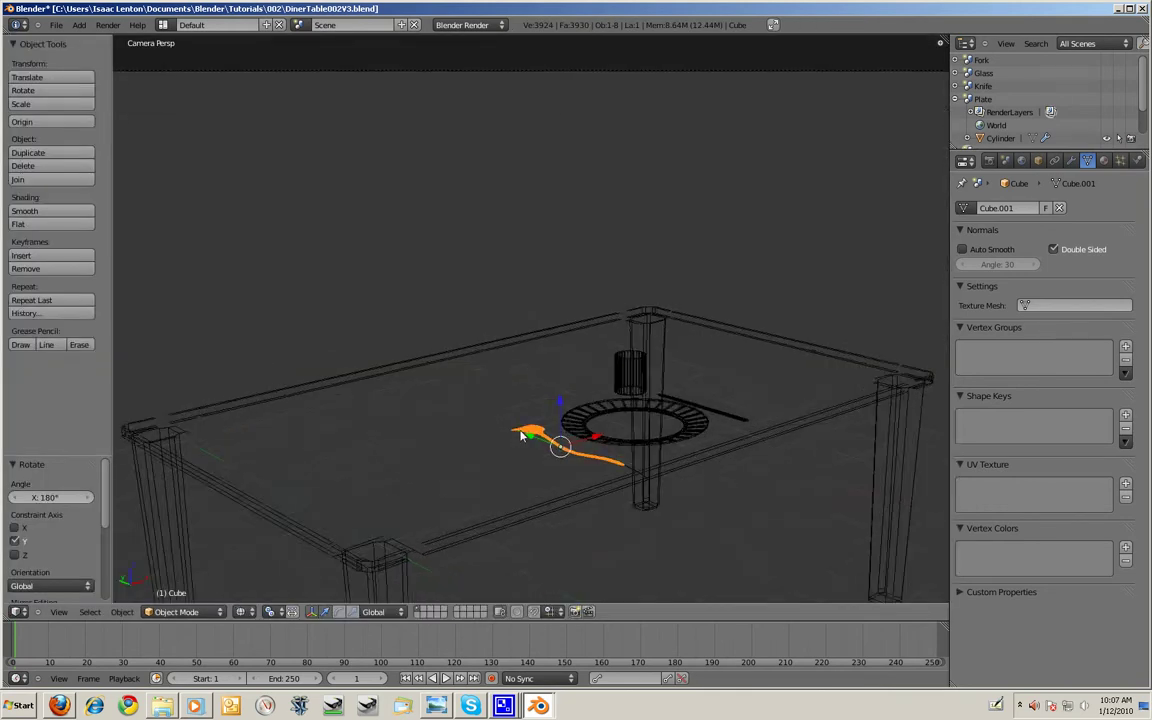
- Raise the fork 0.019 along Z and re-render to confirm it rests on the tabletop
scroll(520, 436, "up", 3)
mouse_move(520, 436)
middle_mouse_down("shift")
mouse_move(597, 336)
mouse_move(540, 427)
middle_mouse_up("shift")
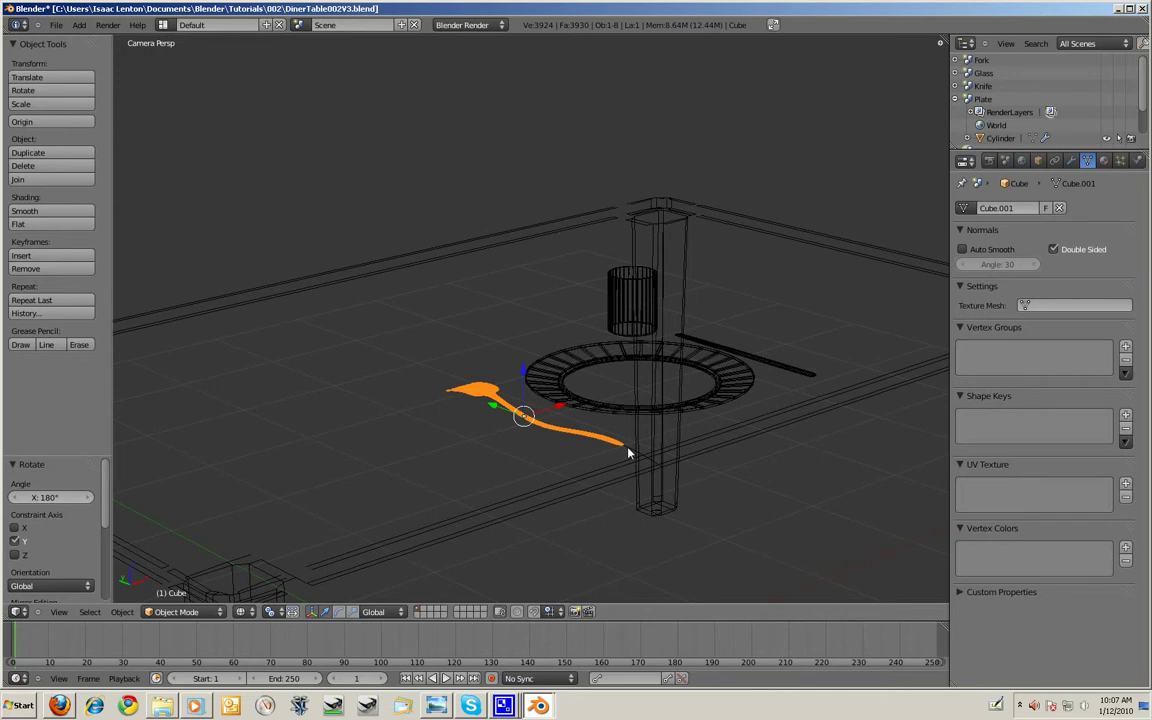
right_click(563, 392)
key("g")
key("z")
left_click(553, 381)
key("F12")
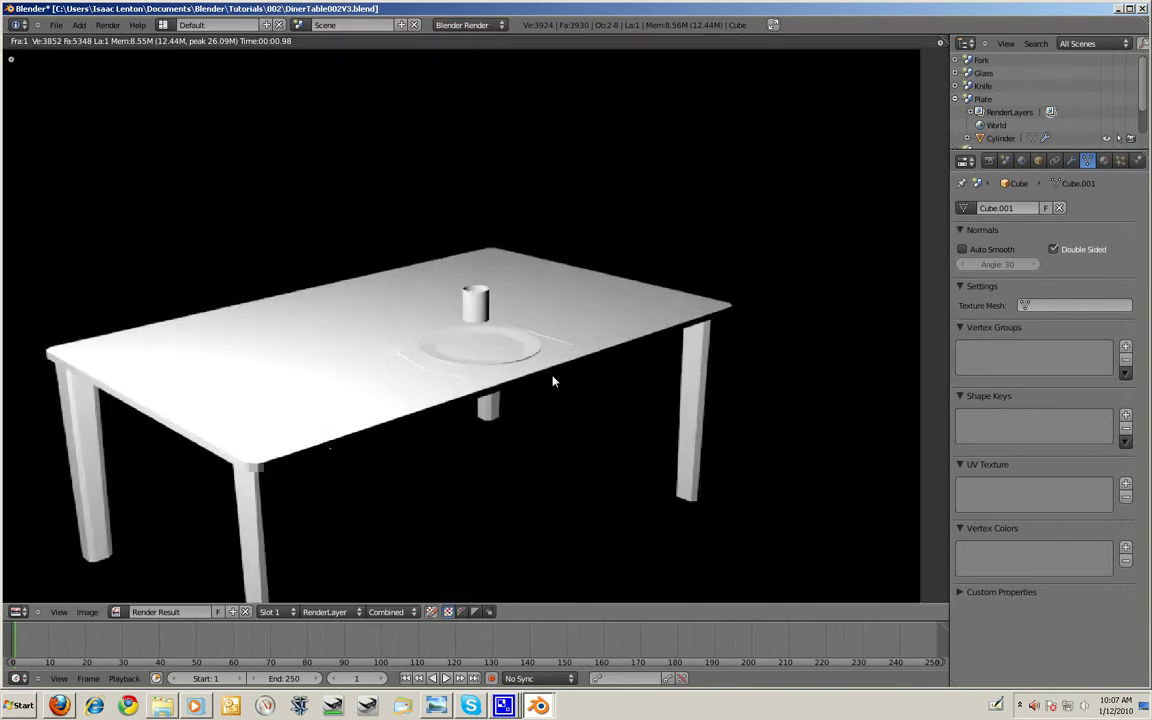
key("Escape")
right_click(622, 311)
- Add a new material named glass to the cup
middle_click_drag(622, 311, 700, 330)
left_click(1104, 161)
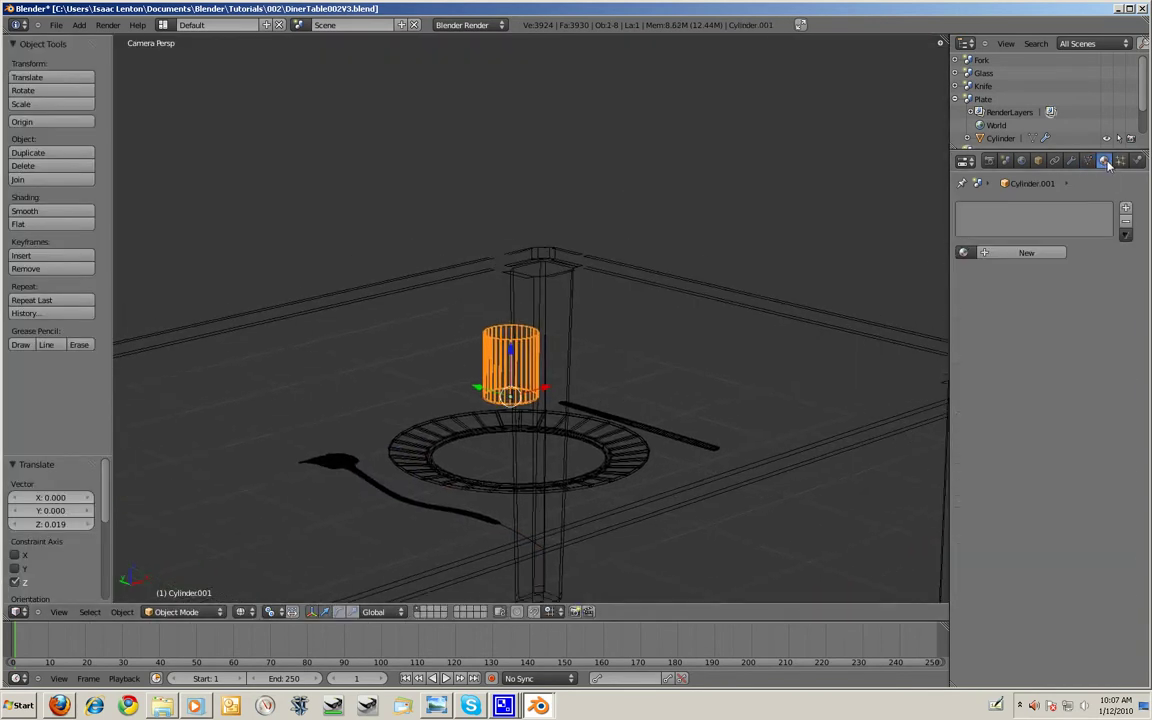
left_click(992, 252)
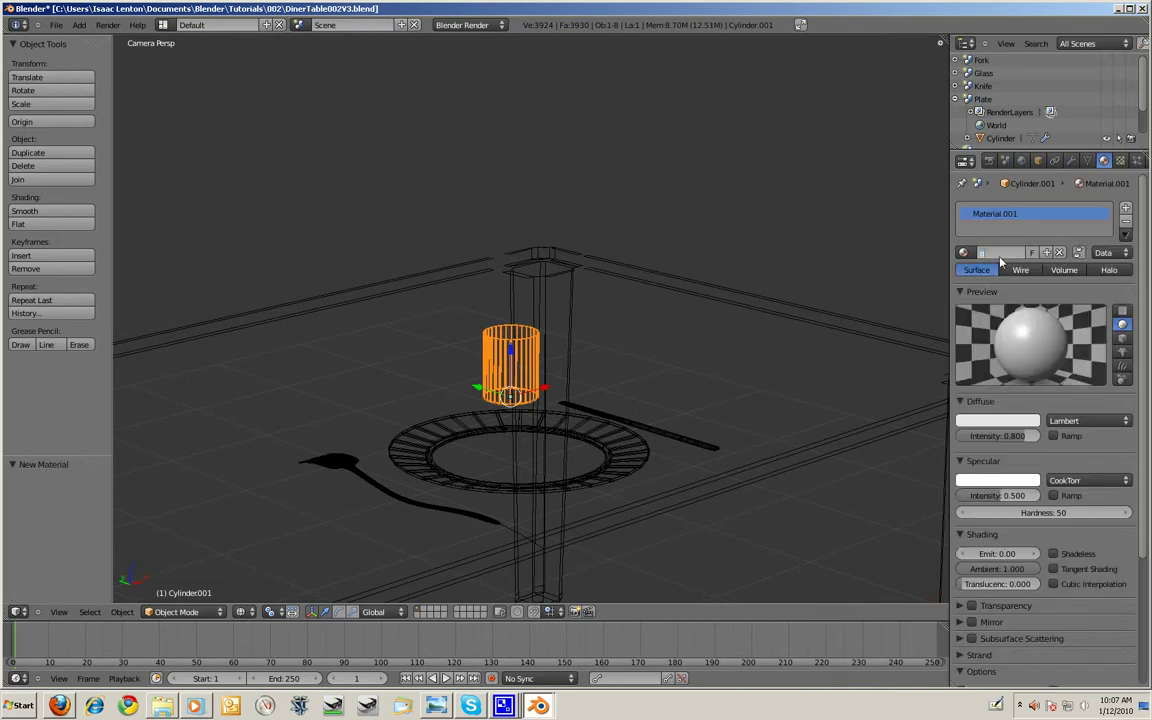
type("glass")
key("Return")
- Enable tangent shading, translucency 1.000, mirror, and raytraced transparency
scroll(1082, 482, "down", 2)
left_click(1053, 514)
left_click_drag(997, 529, 1146, 533)
scroll(1085, 502, "down", 4)
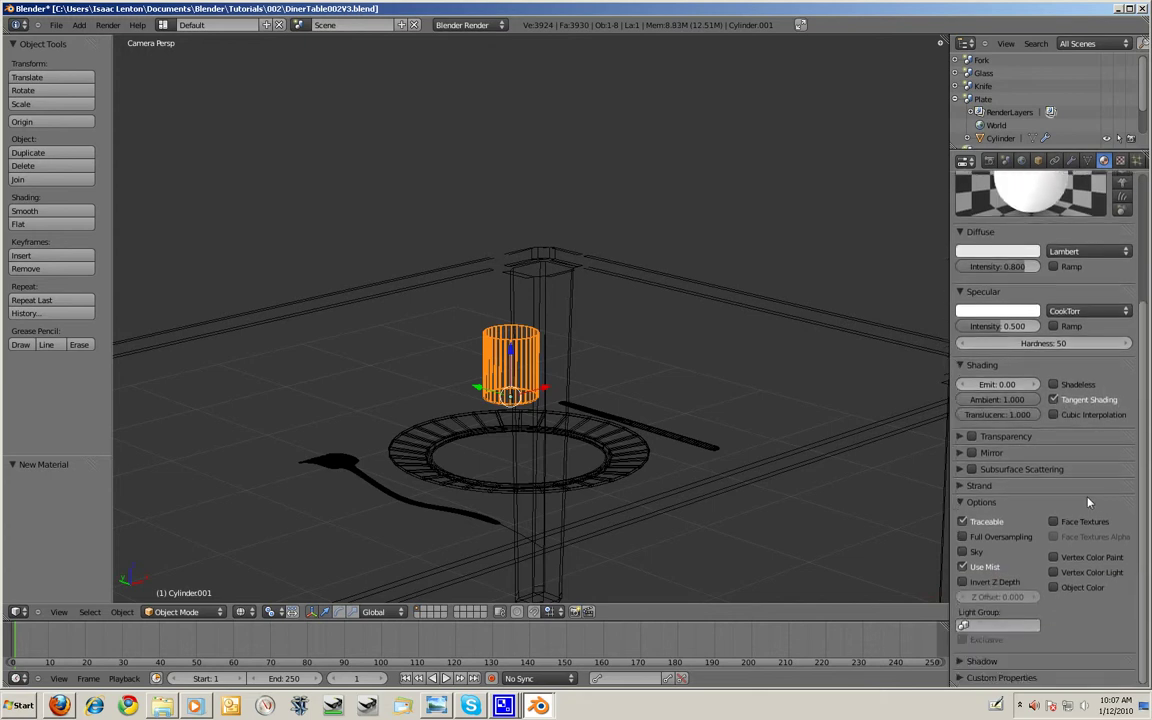
left_click(971, 437)
left_click(990, 453)
left_click(1005, 436)
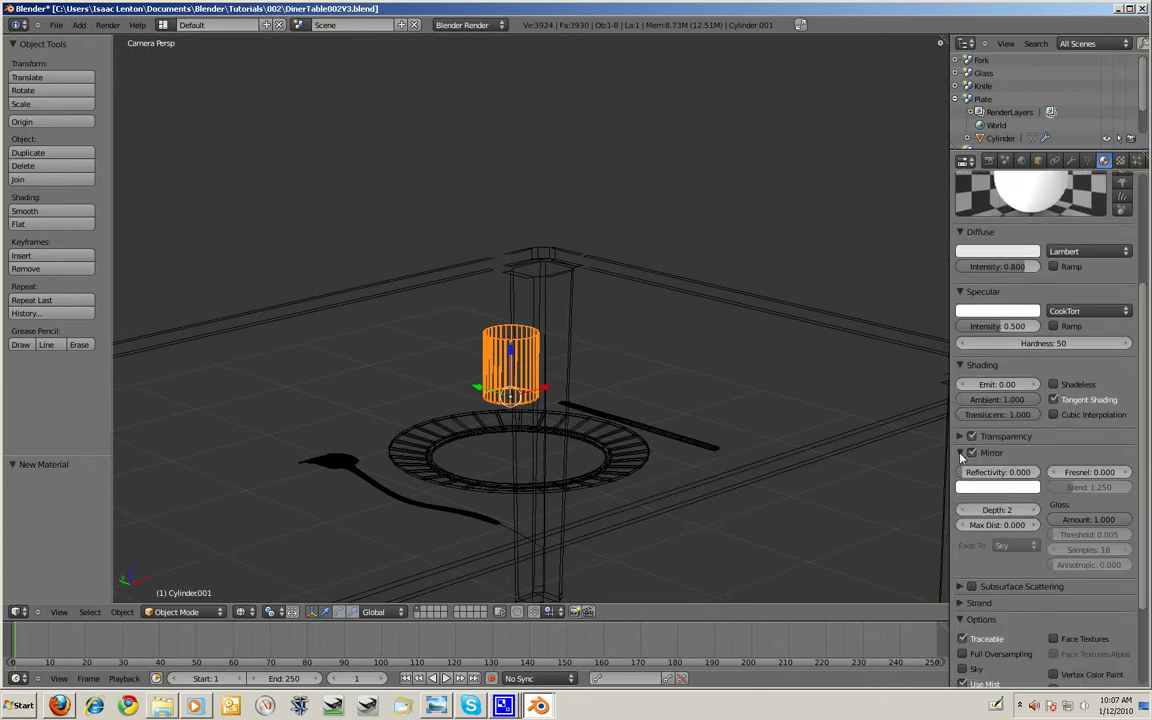
left_click(1000, 456)
left_click(1071, 458)
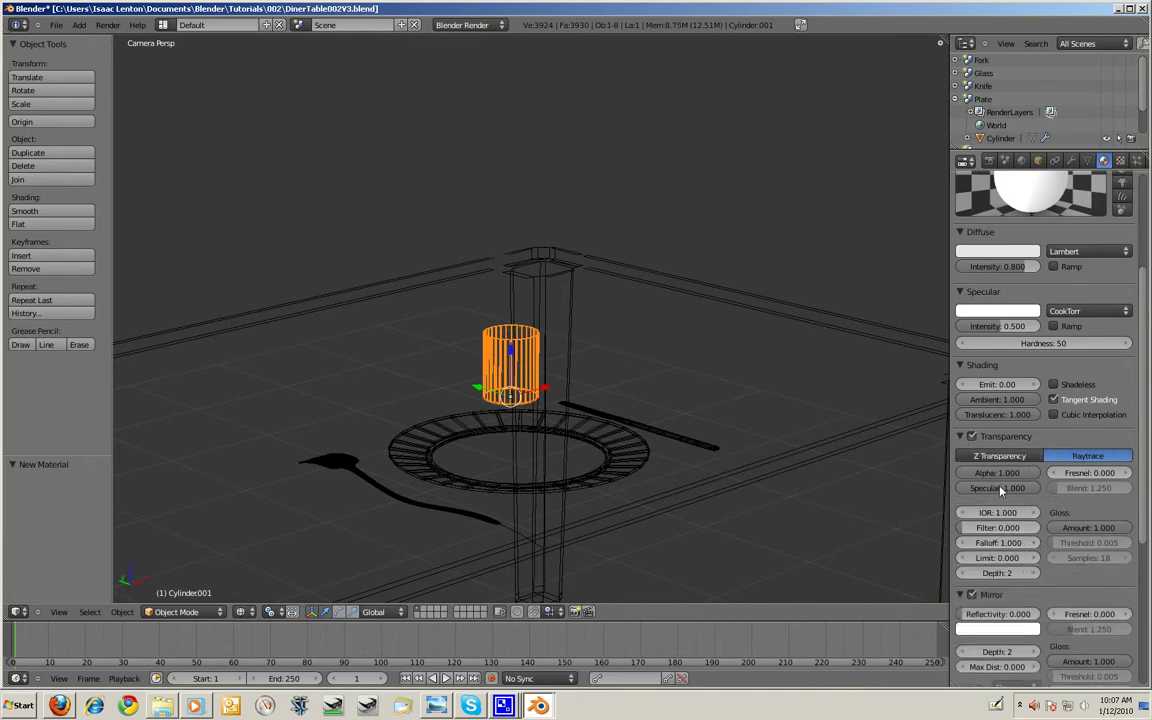
- Set the transparency alpha to 0.05 and specular to 0.1
left_click(998, 488)
type("0.01")
key("Return")
left_click(988, 476)
key("Return")
left_click(1000, 488)
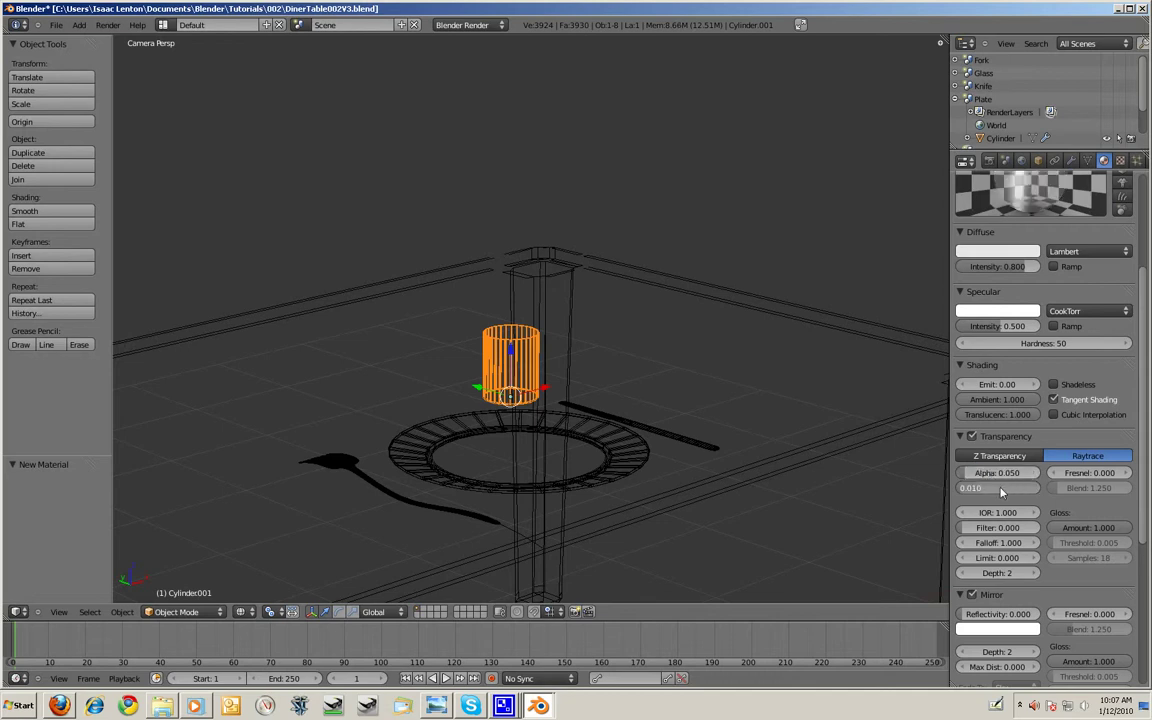
type("0.1")
key("Return")
- Make the glass diffuse colour light blue
scroll(1000, 480, "up", 3)
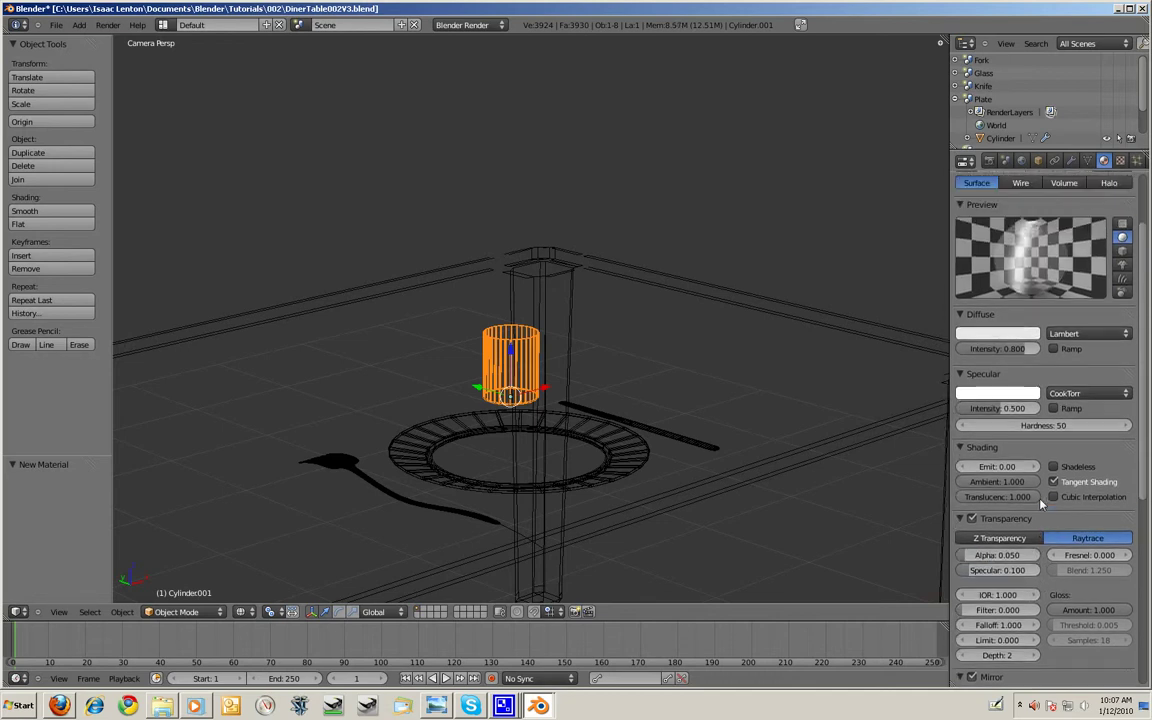
left_click(997, 333)
left_click(977, 183)
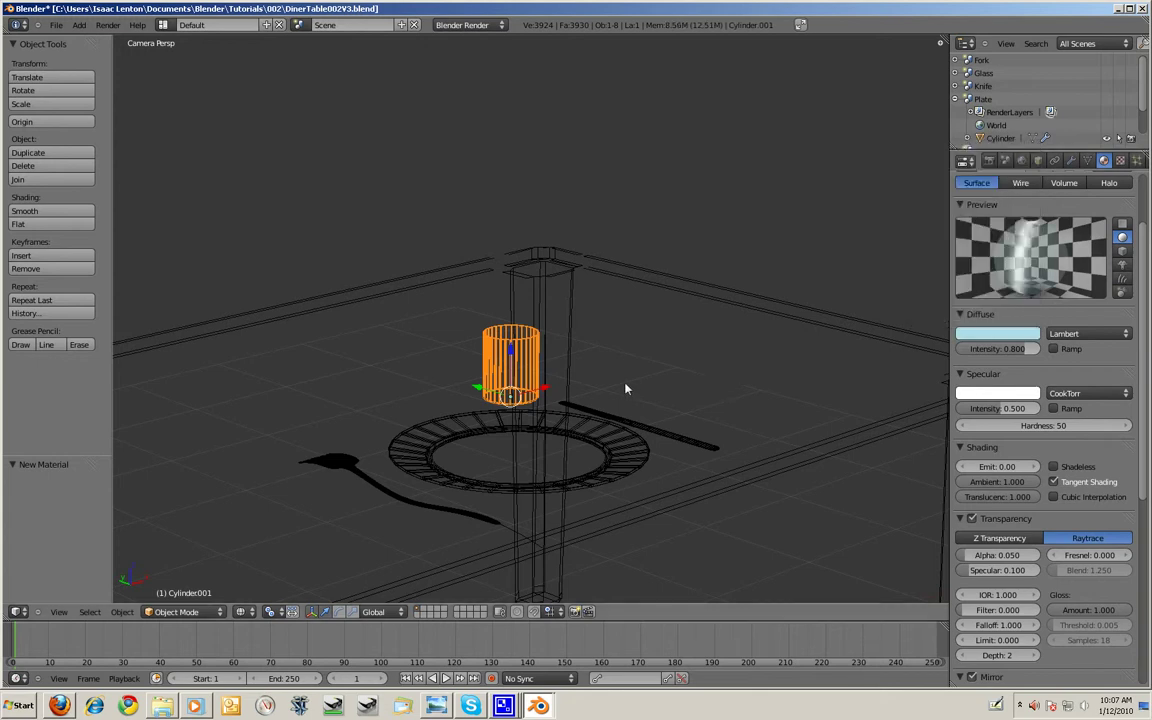
- Set both transparency depth and mirror depth to 6
scroll(620, 386, "down", 3)
scroll(1040, 563, "down", 6)
scroll(1040, 563, "down", 2)
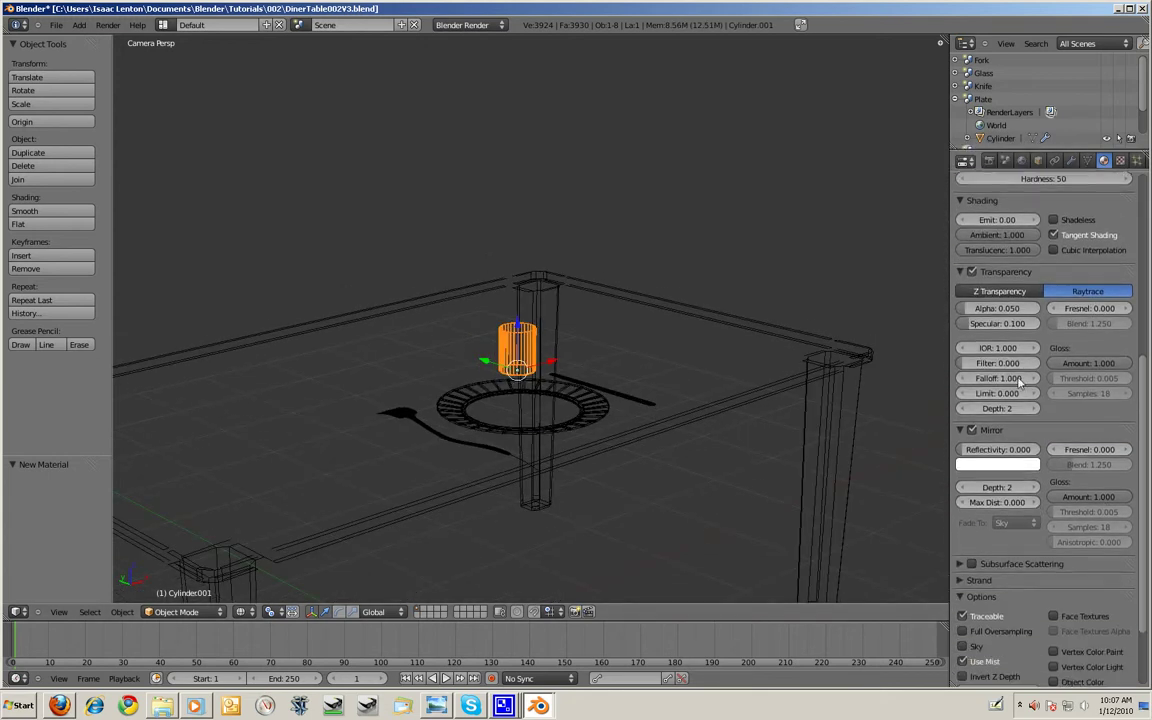
left_click(1005, 409)
type("6")
key("Return")
left_click(997, 488)
type("6")
key("Return")
- Save the blend file, overwriting the existing version
key("ctrl+s")
left_click(624, 432)
middle_click_drag(622, 432, 658, 342)
right_click(344, 244)
- Create a new material named wood for the table
scroll(700, 260, "down", 4)
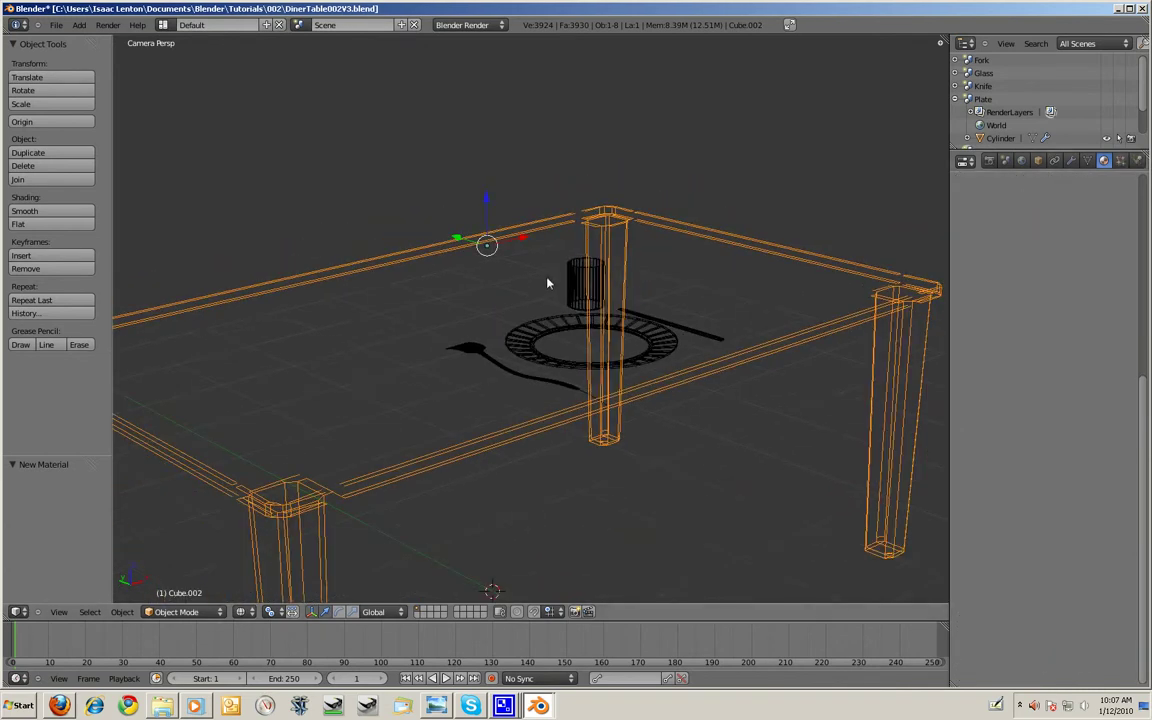
scroll(548, 283, "up", 2)
left_click(1104, 161)
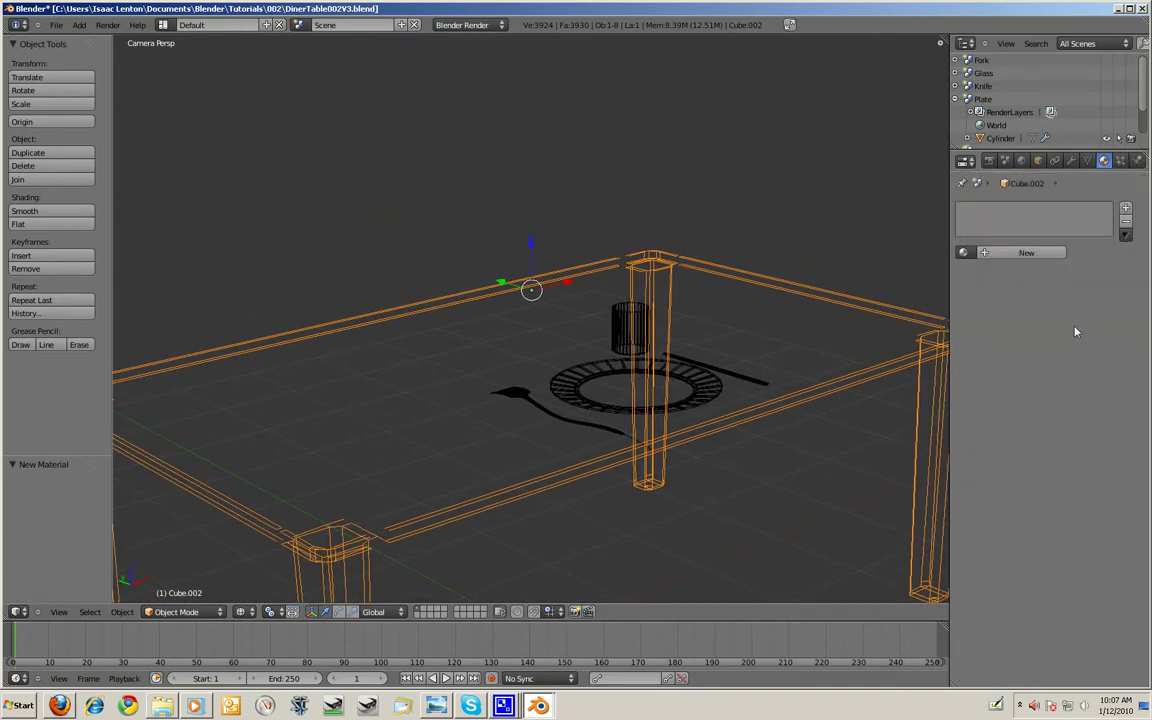
left_click(1007, 254)
left_click(1007, 254)
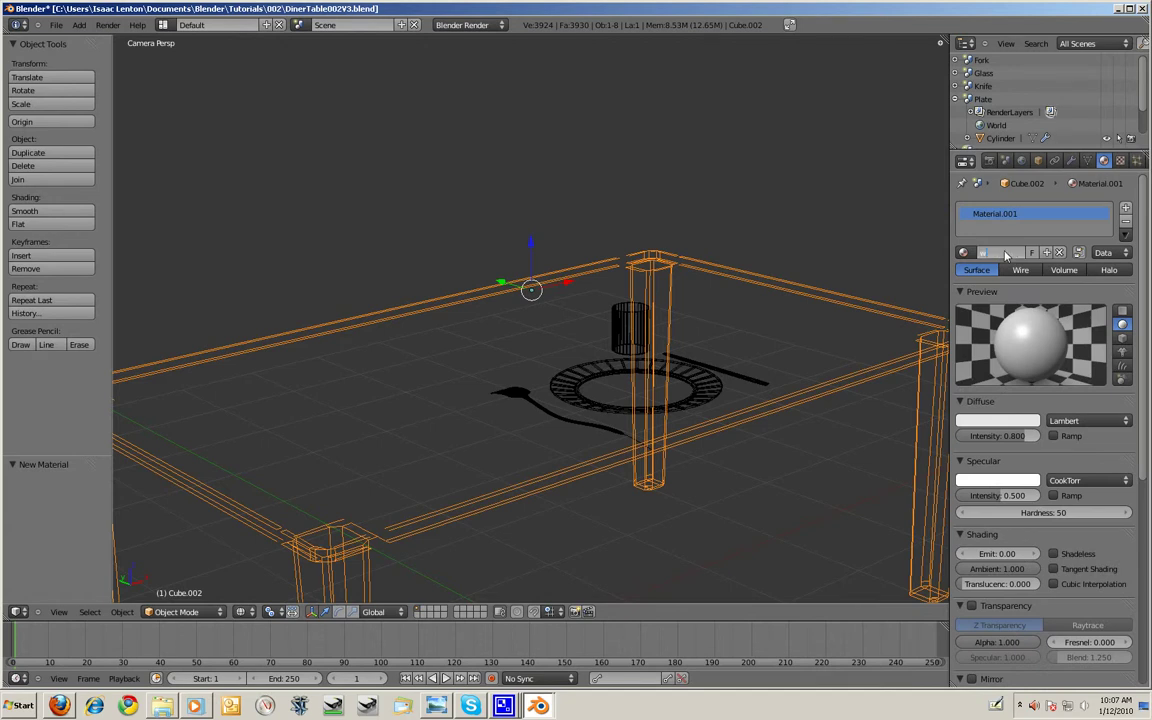
type("wood")
key("Return")
- Add a new texture to the wood material and set its type to Image or Movie
left_click(1121, 162)
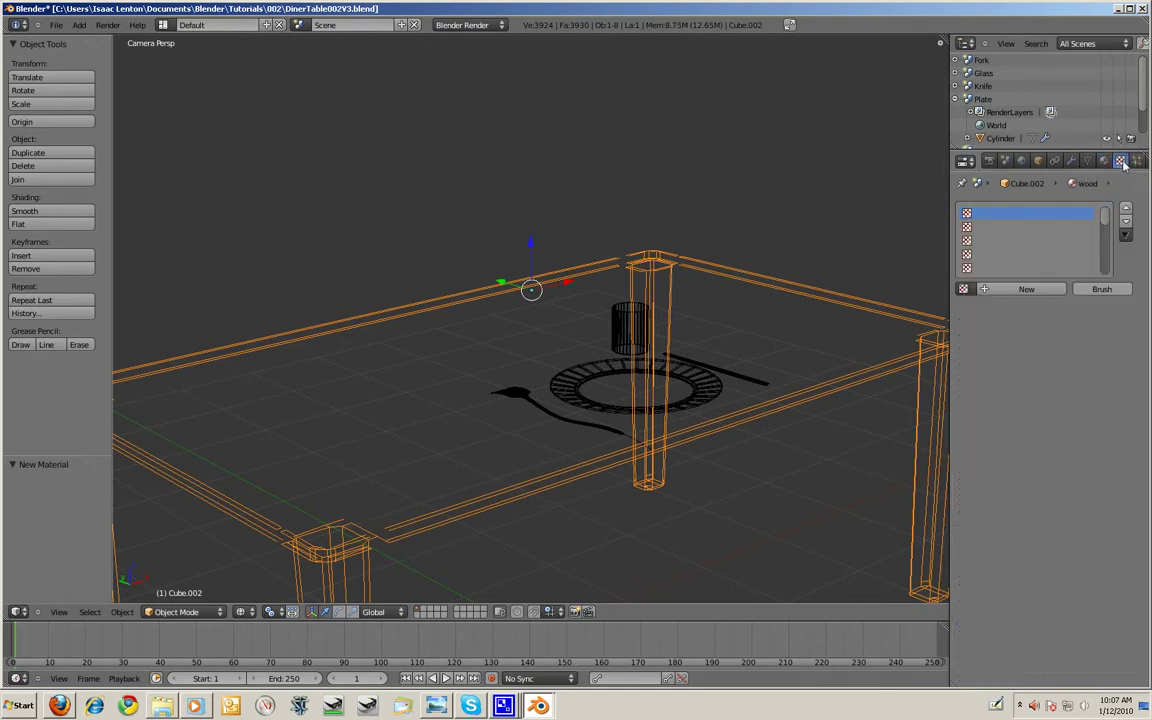
left_click(1026, 289)
left_click(1065, 306)
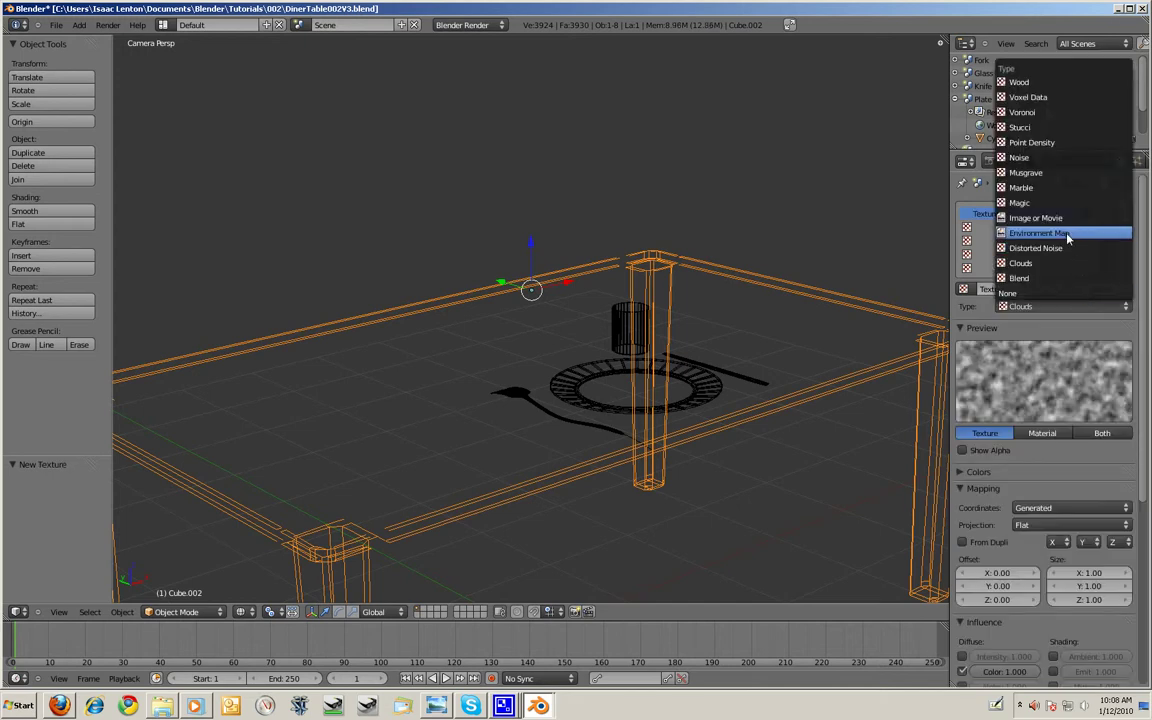
left_click(1040, 218)
scroll(1062, 553, "down", 3)
scroll(1062, 553, "down", 2)
- Load WoodRough0106_2_S.jpg from the Chemistry folder as the texture image
left_click(990, 563)
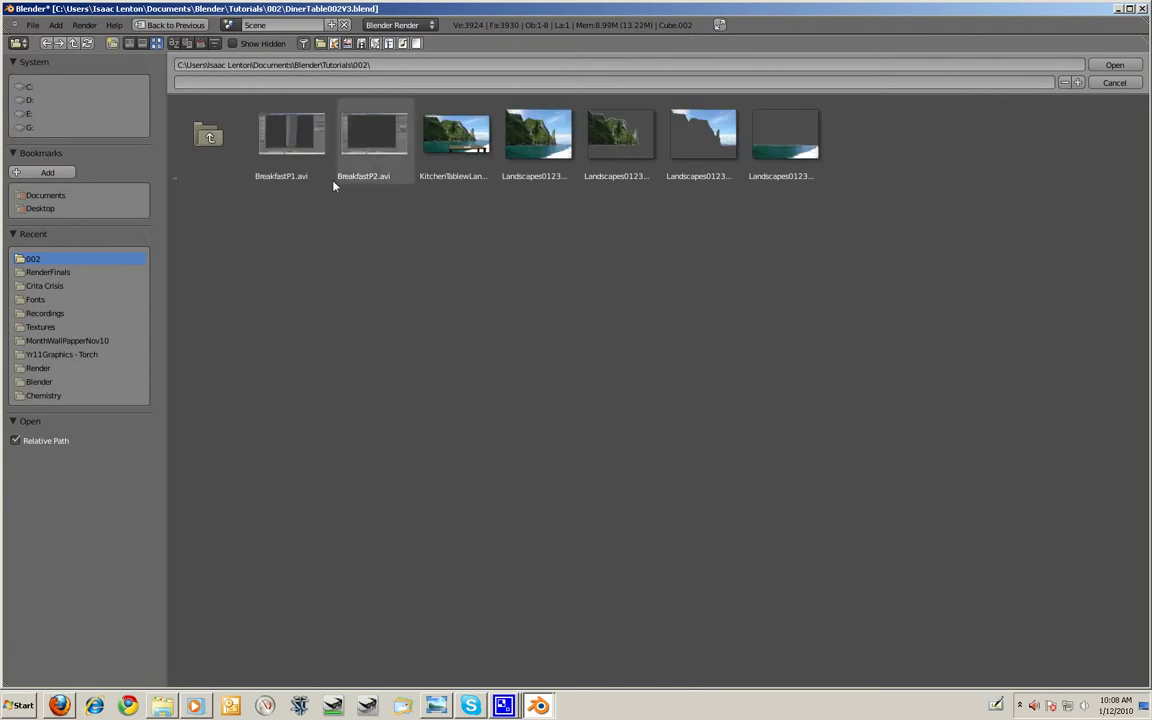
left_click(222, 150)
left_click(222, 151)
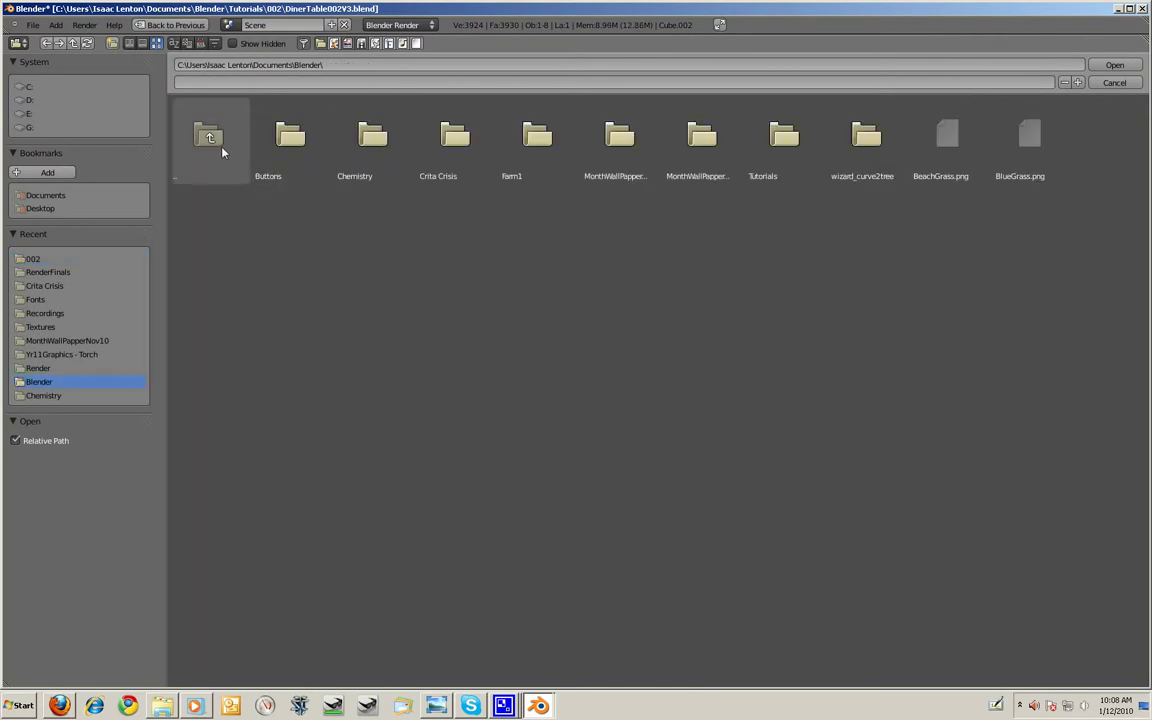
left_click(325, 148)
left_click(205, 135)
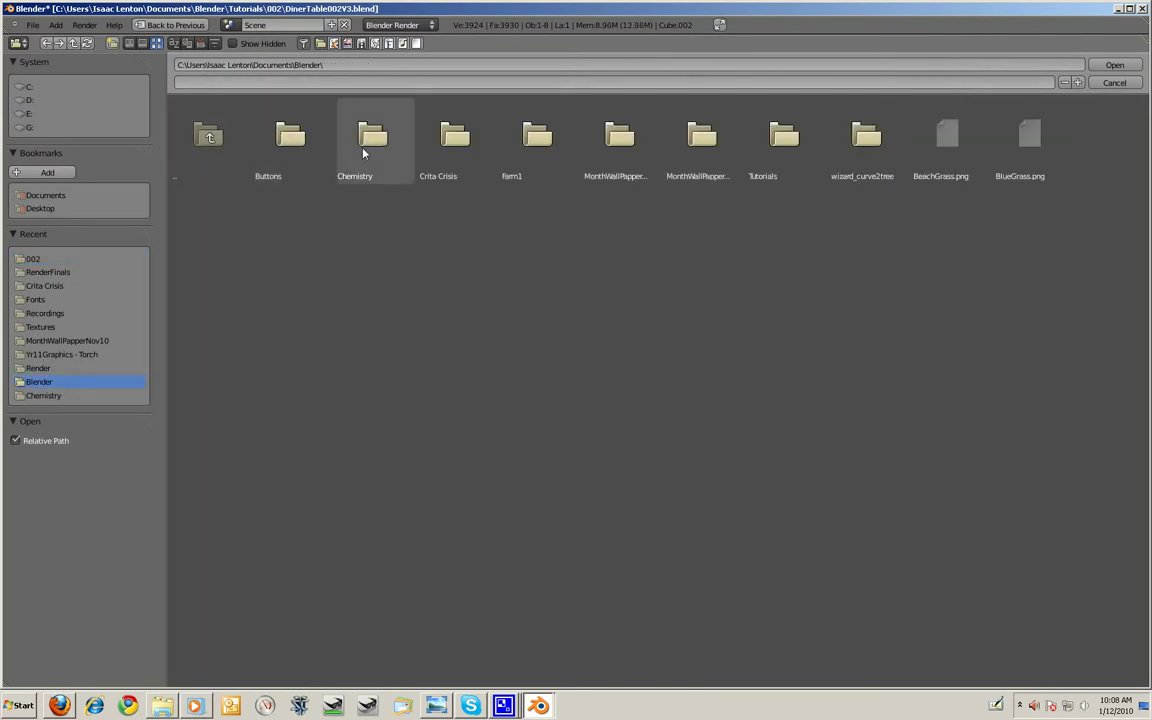
left_click(363, 152)
left_click(1035, 228)
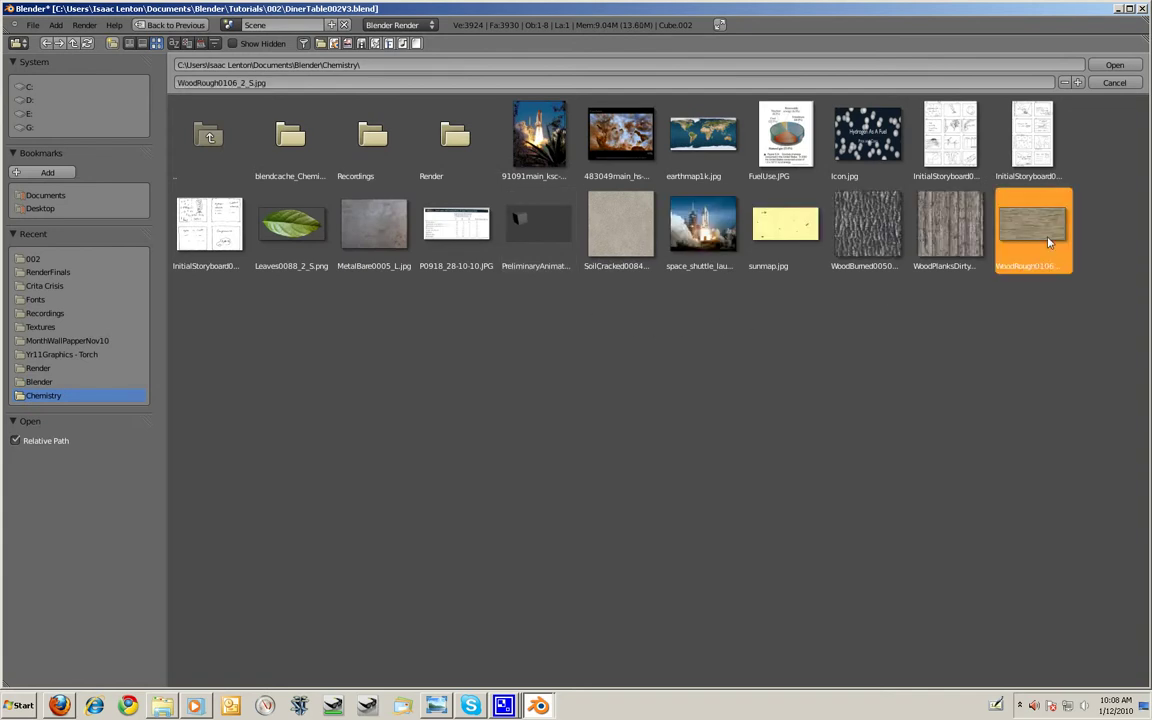
left_click(1114, 65)
scroll(733, 345, "down", 2)
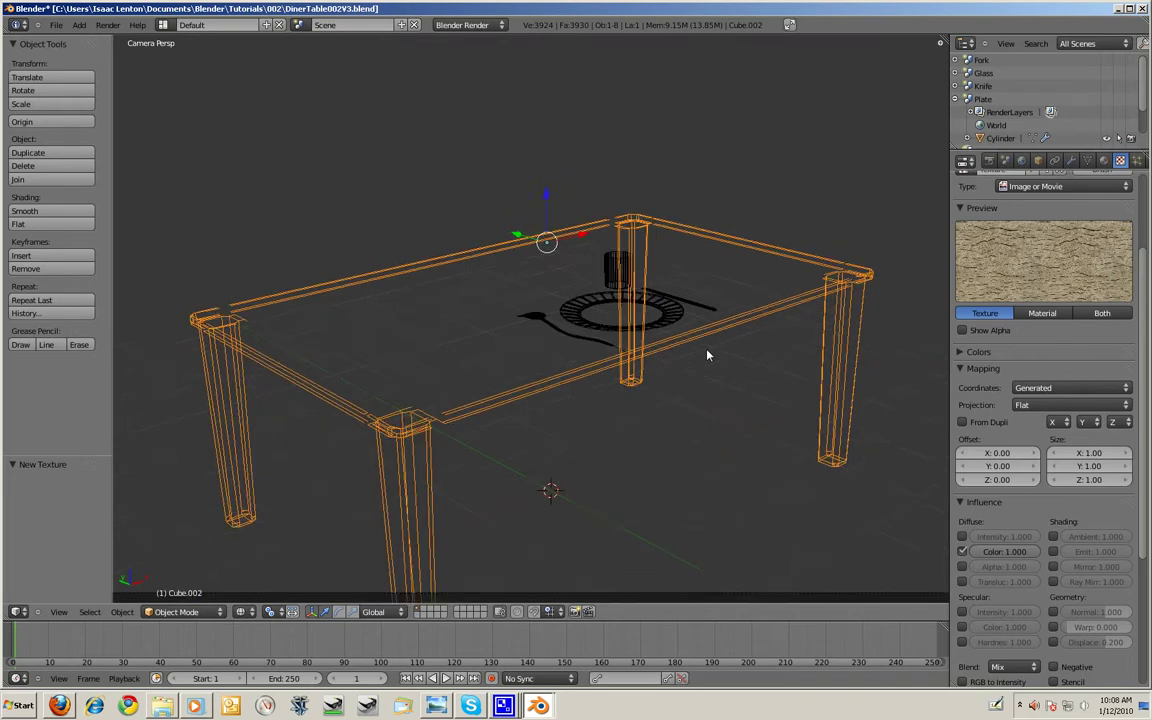
scroll(707, 355, "up", 2)
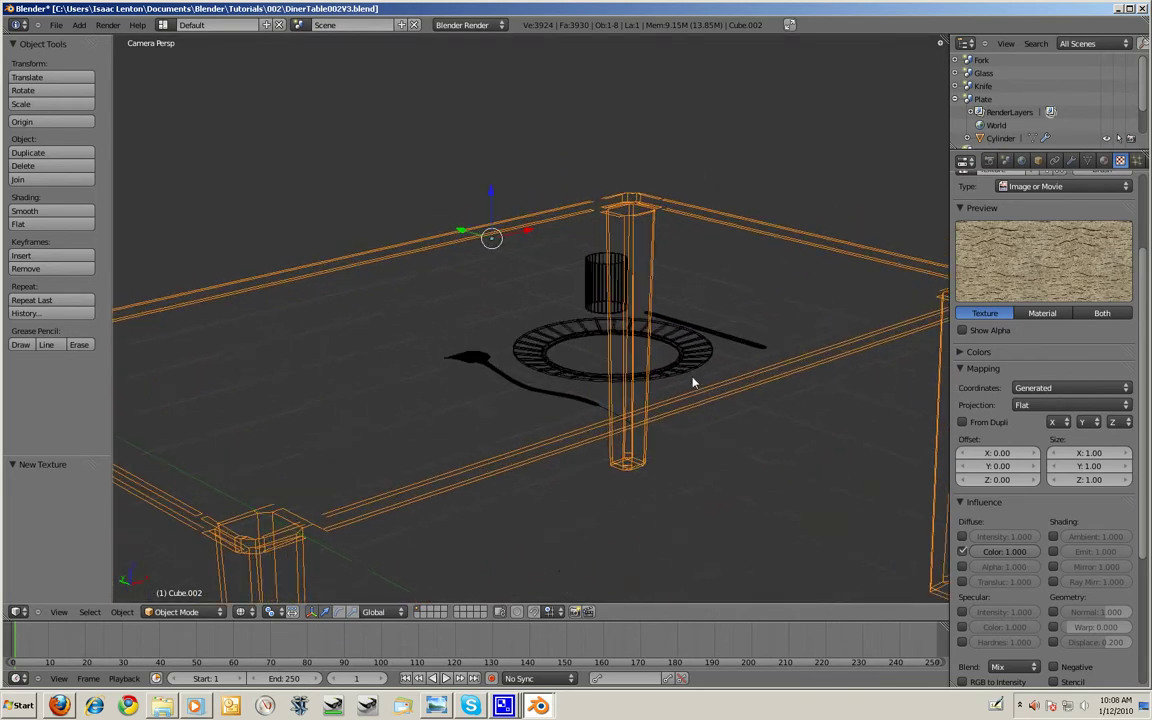
- Add a new material, Material.001, to the plate and set its diffuse colour to pale cream
right_click(707, 386)
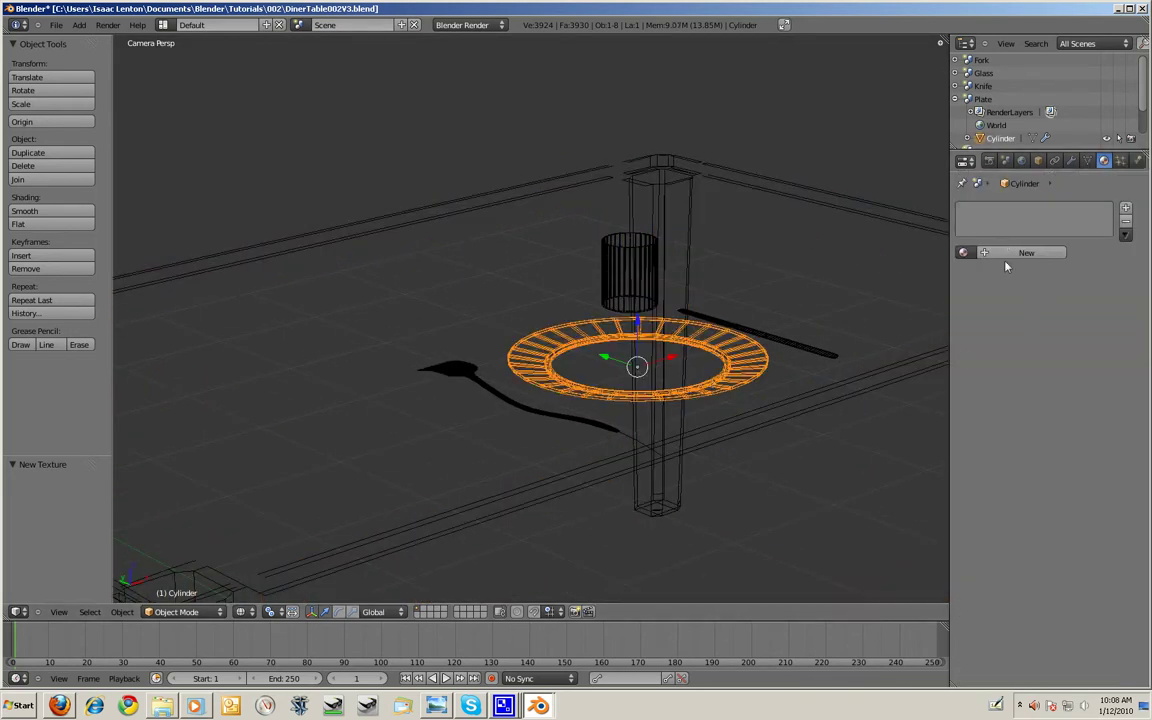
left_click(1010, 252)
left_click(1120, 160)
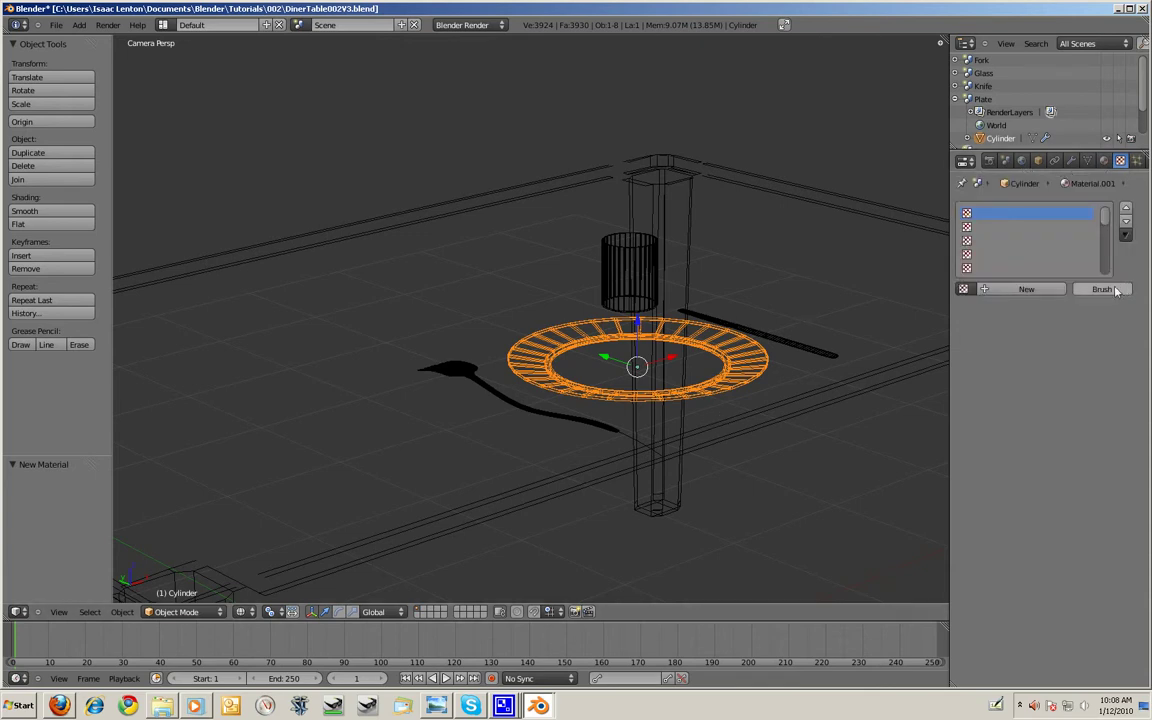
left_click(1104, 160)
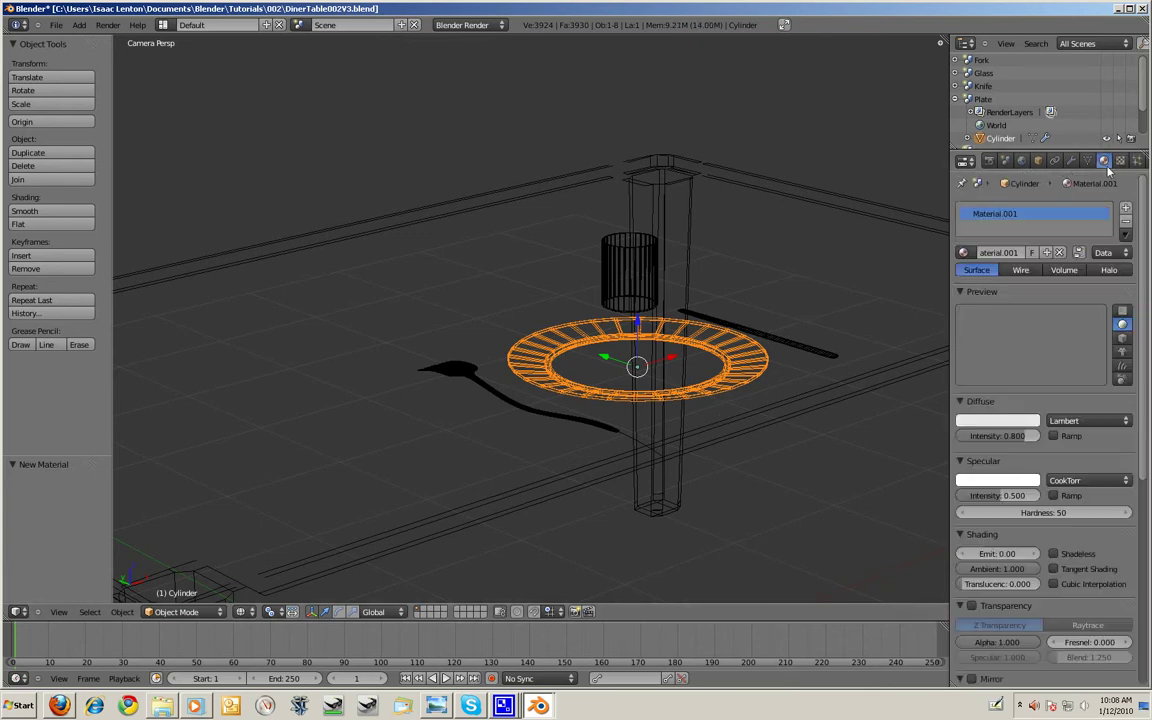
left_click(1005, 421)
left_click_drag(972, 290, 954, 298)
mouse_move(1005, 375)
left_mouse_down()
mouse_move(1005, 405)
mouse_move(1018, 408)
left_mouse_up()
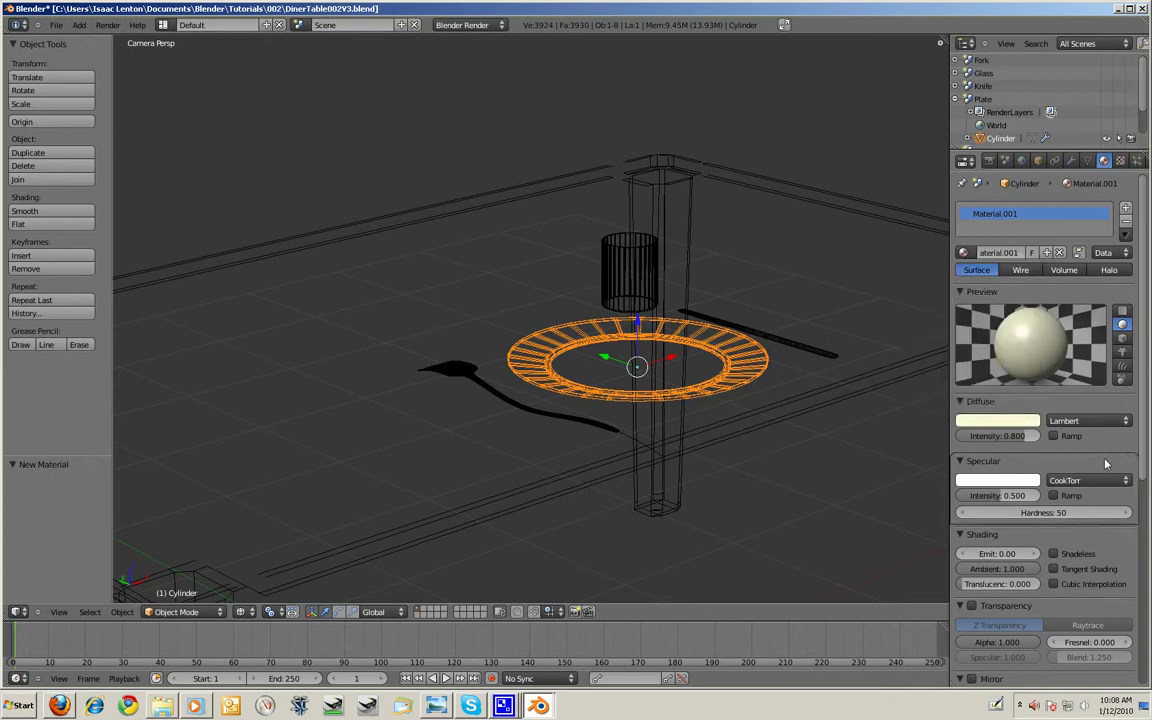
- Give the spoon a new material named 'metal' with a light bluish diffuse colour
right_click(578, 428)
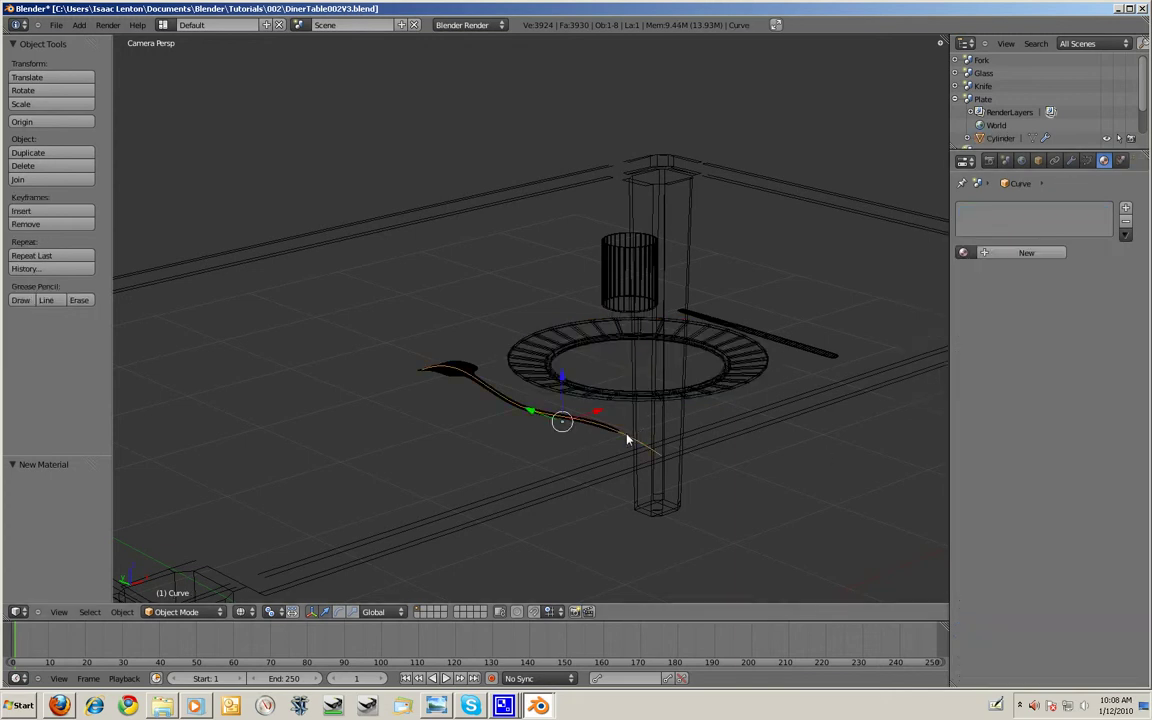
right_click(598, 428)
left_click(1000, 253)
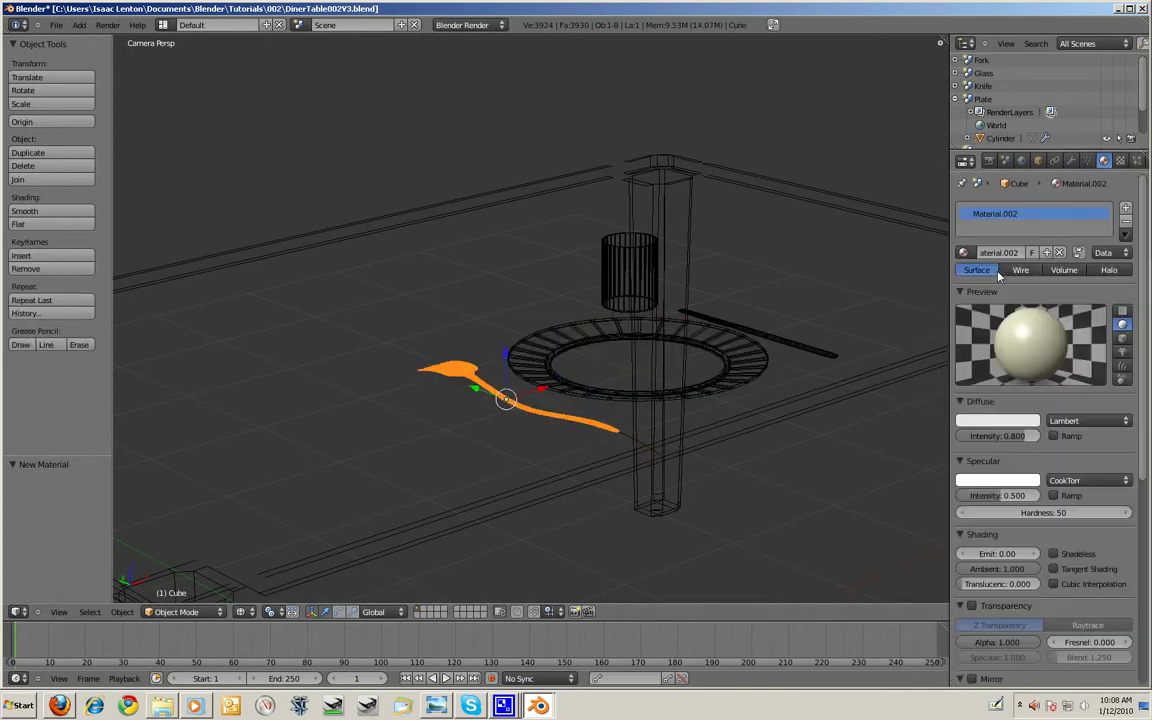
type("me")
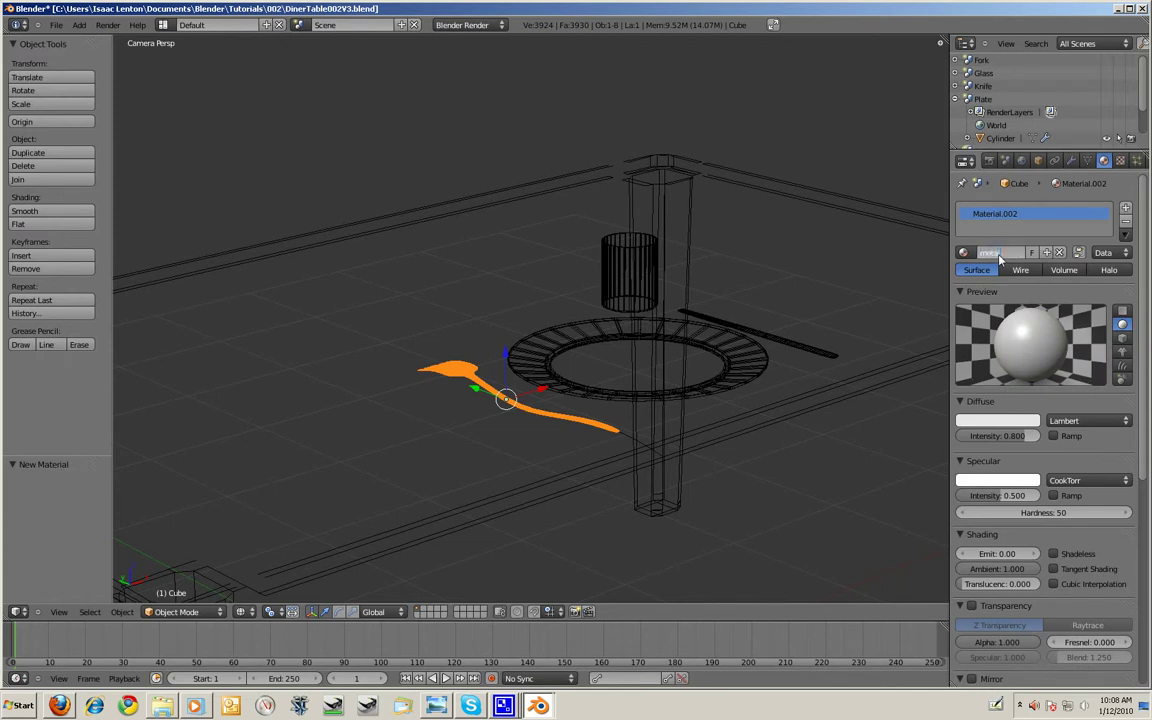
type("tal")
key("Return")
left_click(989, 421)
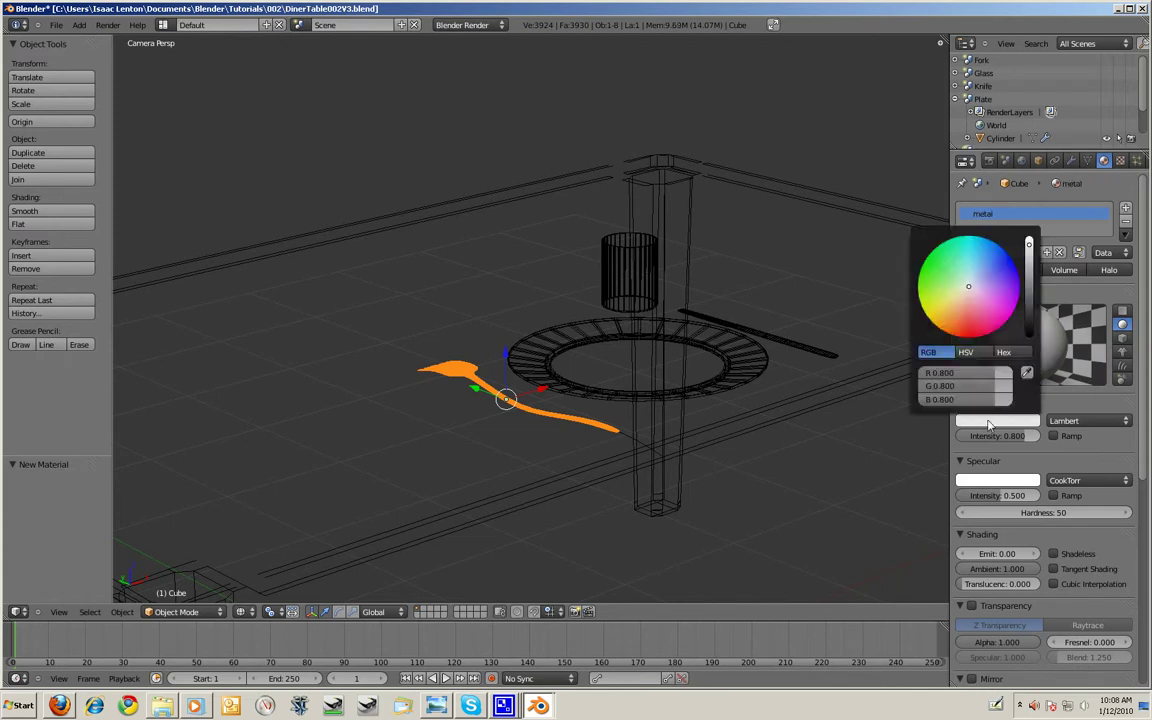
left_click(974, 277)
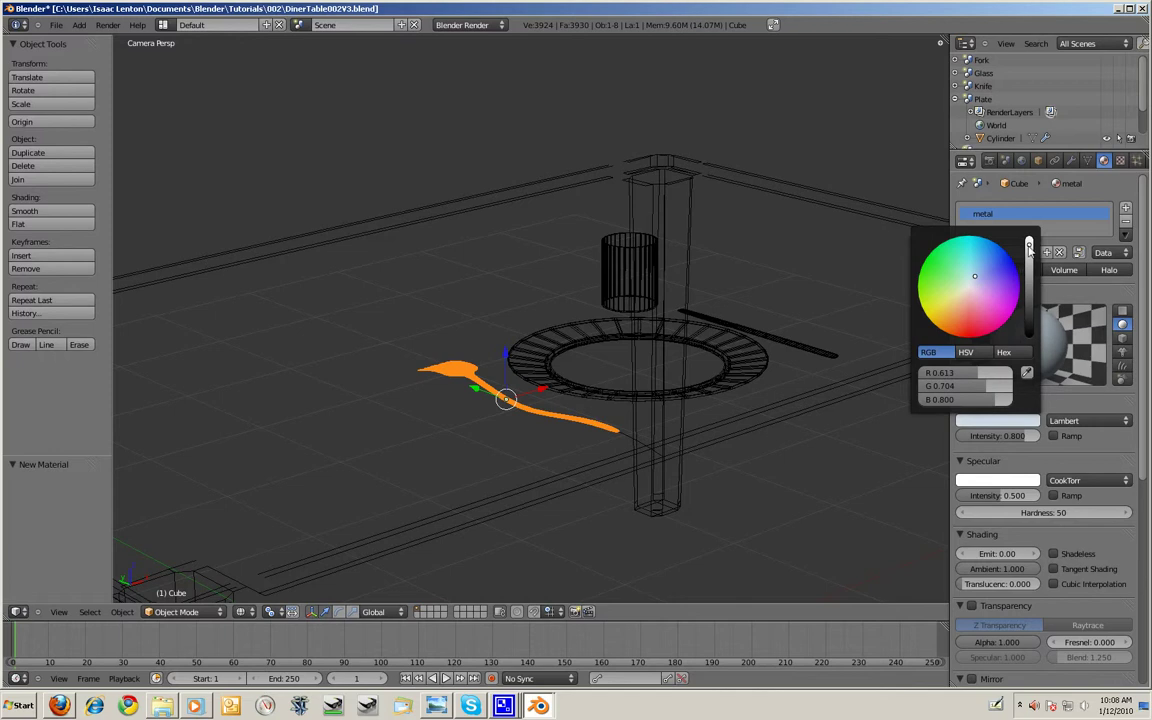
left_click_drag(1029, 245, 1031, 246)
- Enable mirror reflection on the metal material with reflectivity 0.2
scroll(970, 487, "down", 7)
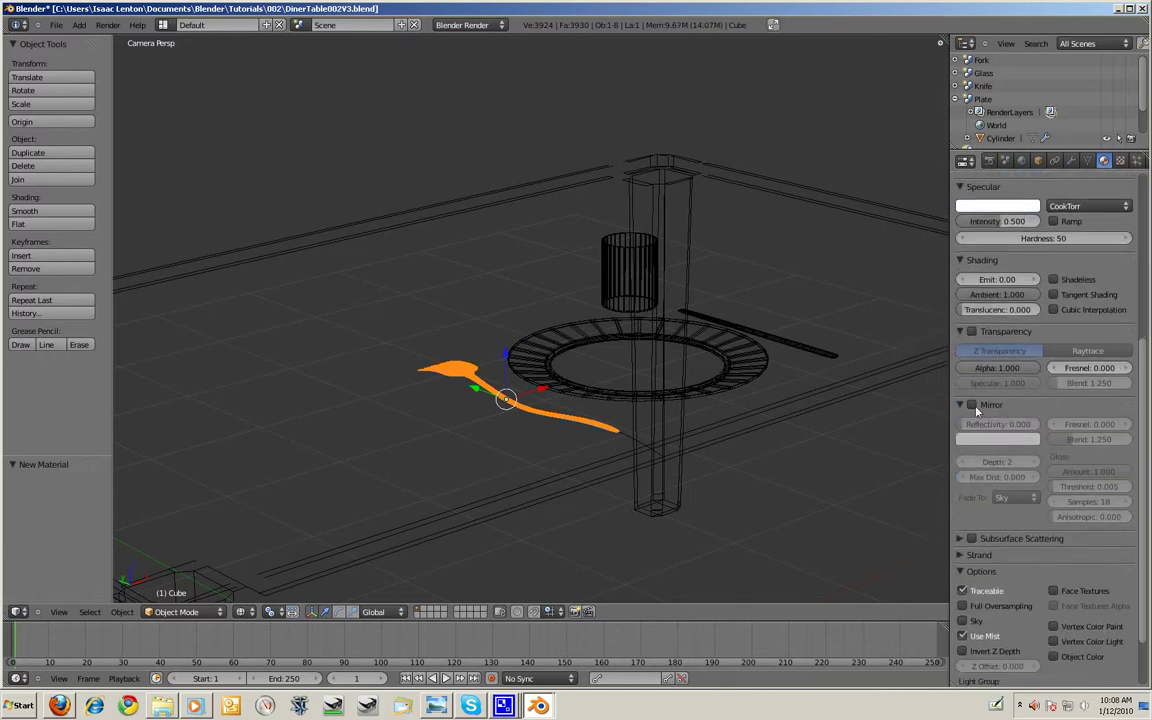
left_click(974, 406)
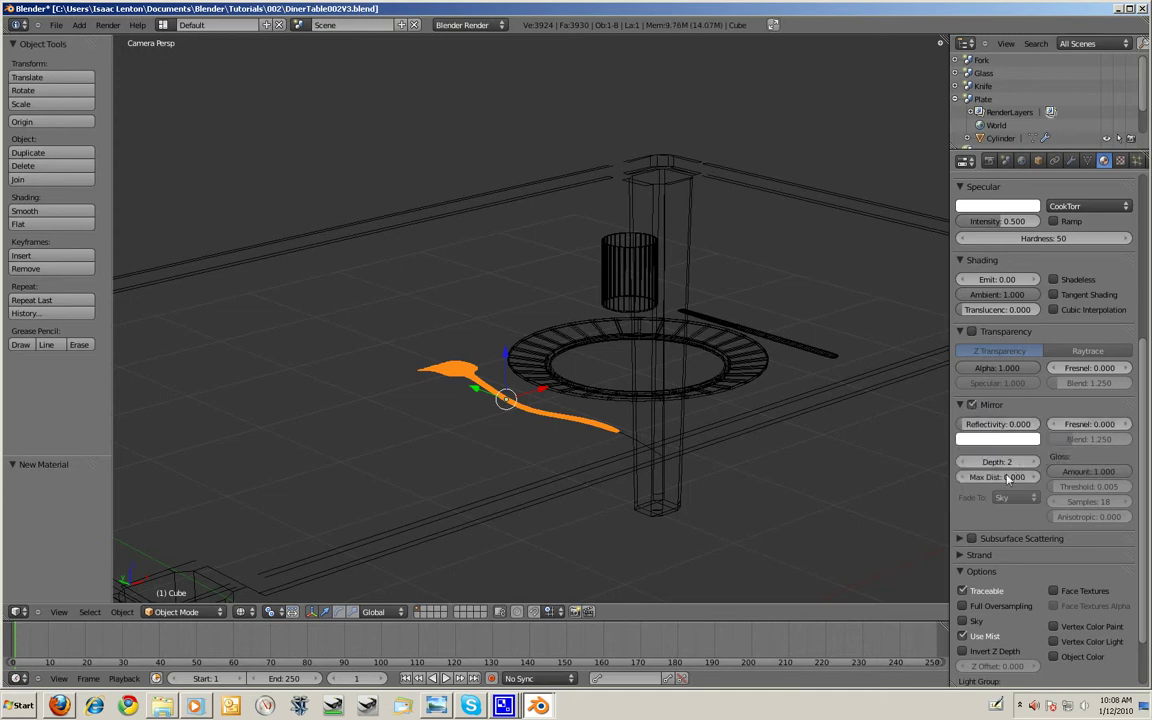
left_click(985, 425)
type("0.2")
key("Return")
scroll(1040, 300, "up", 3)
- Set the glass's mirror reflectivity to 0.1 and save the blend file over the existing one
right_click(689, 255)
right_click(628, 275)
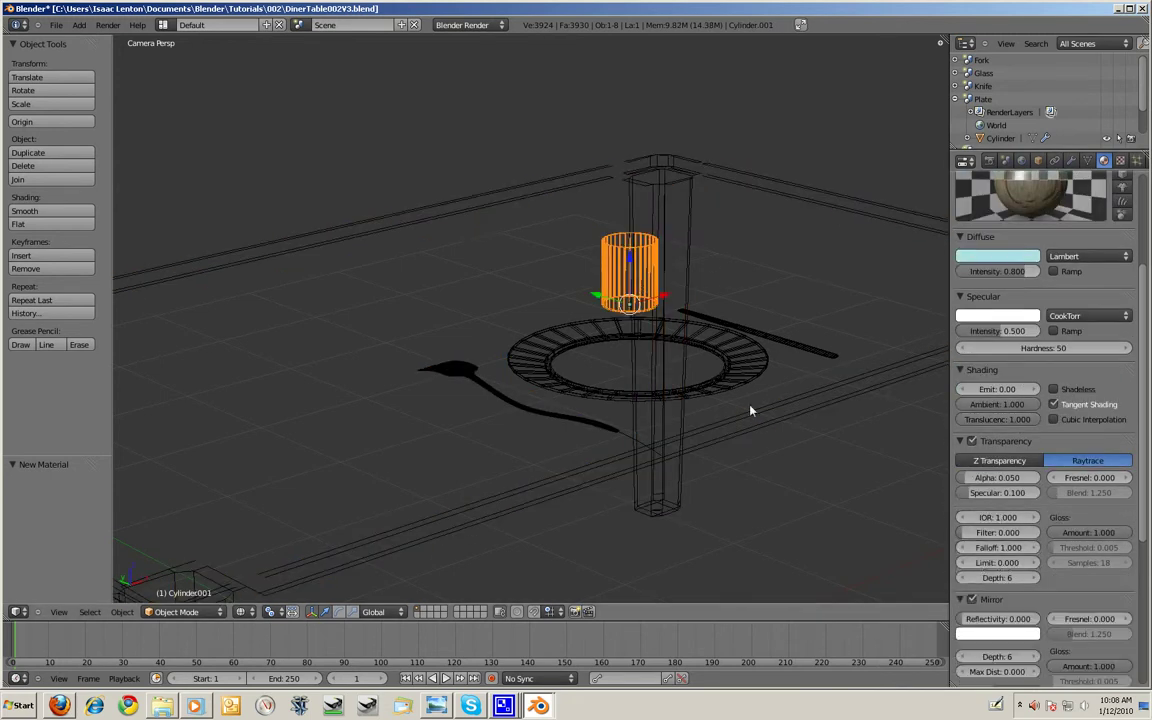
scroll(995, 520, "down", 3)
left_click(995, 539)
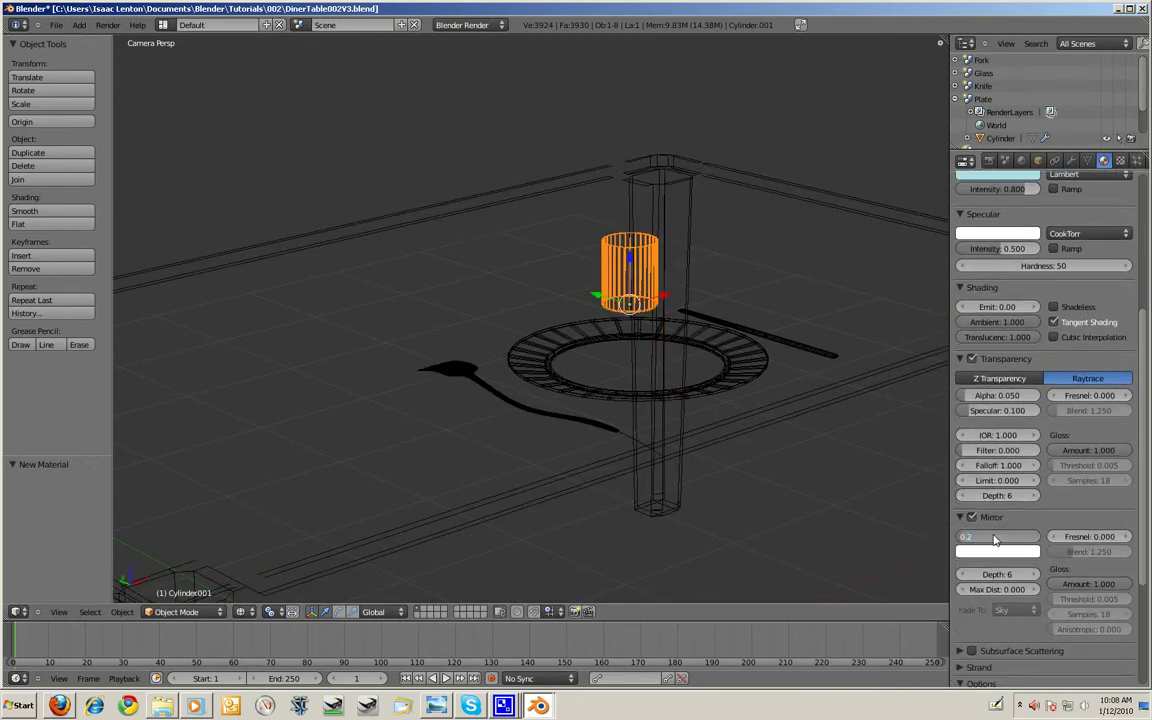
type("0.2")
key("BackSpace")
type("1")
key("Return")
key("ctrl+s")
left_click(664, 408)
- Assign the existing 'metal' material to the knife and render the scene with F12
right_click(568, 421)
right_click(744, 315)
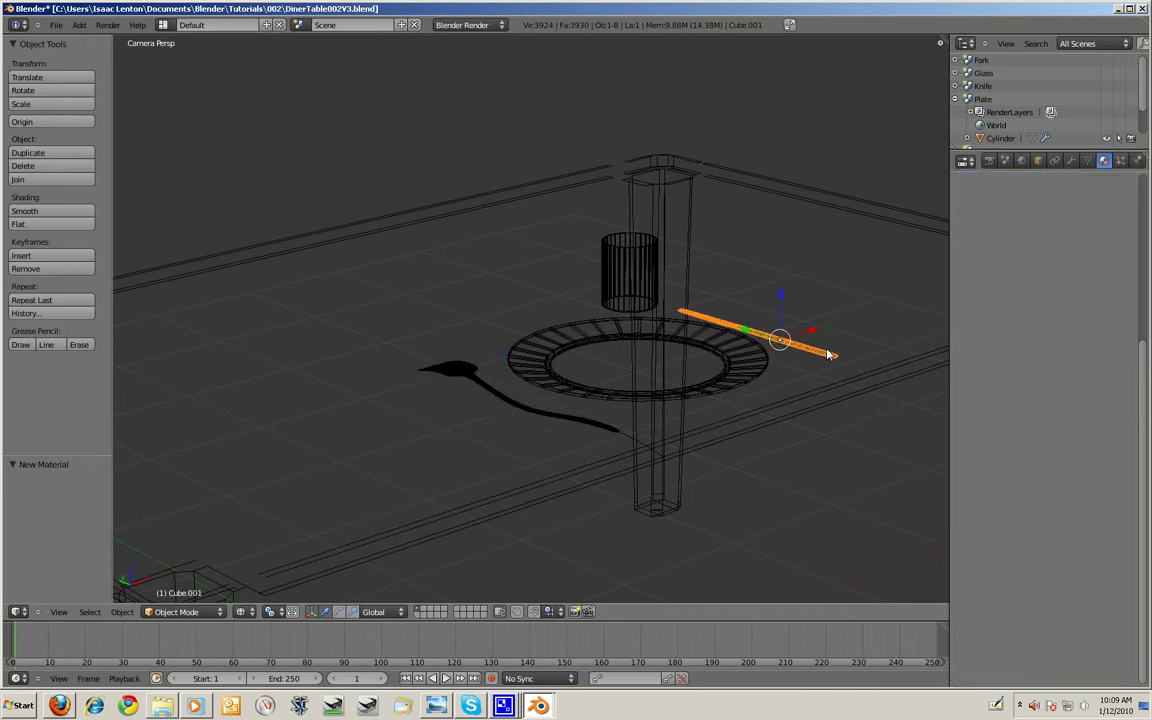
left_click(963, 252)
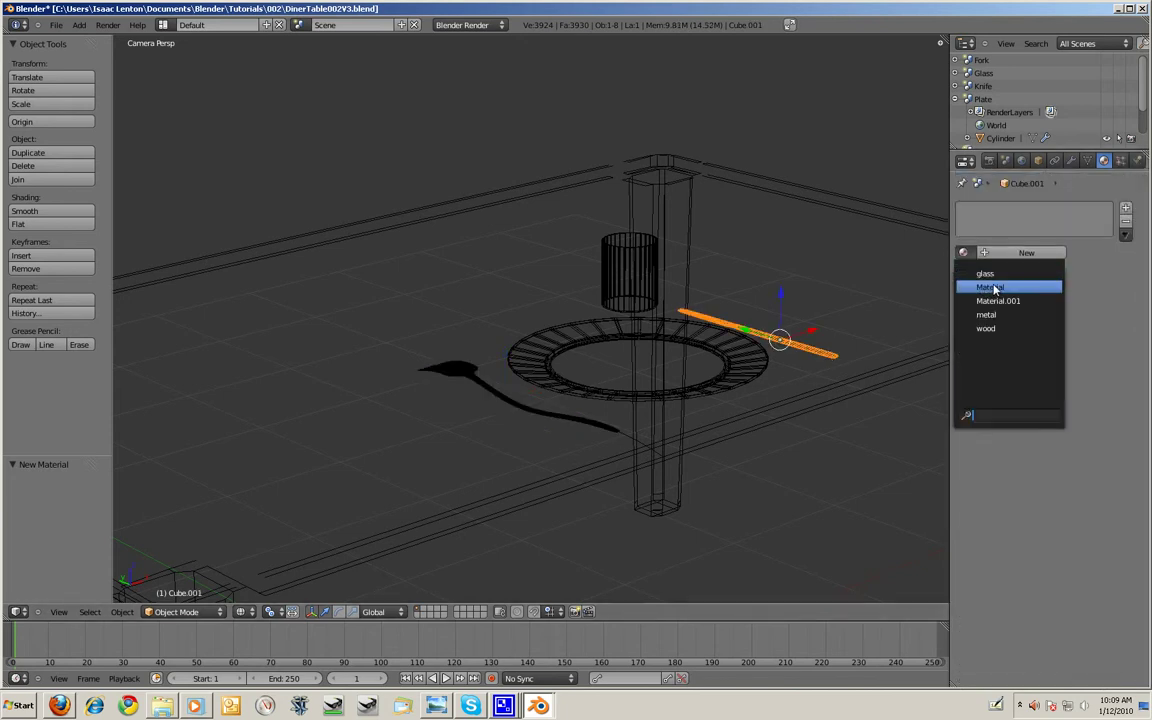
left_click(1002, 316)
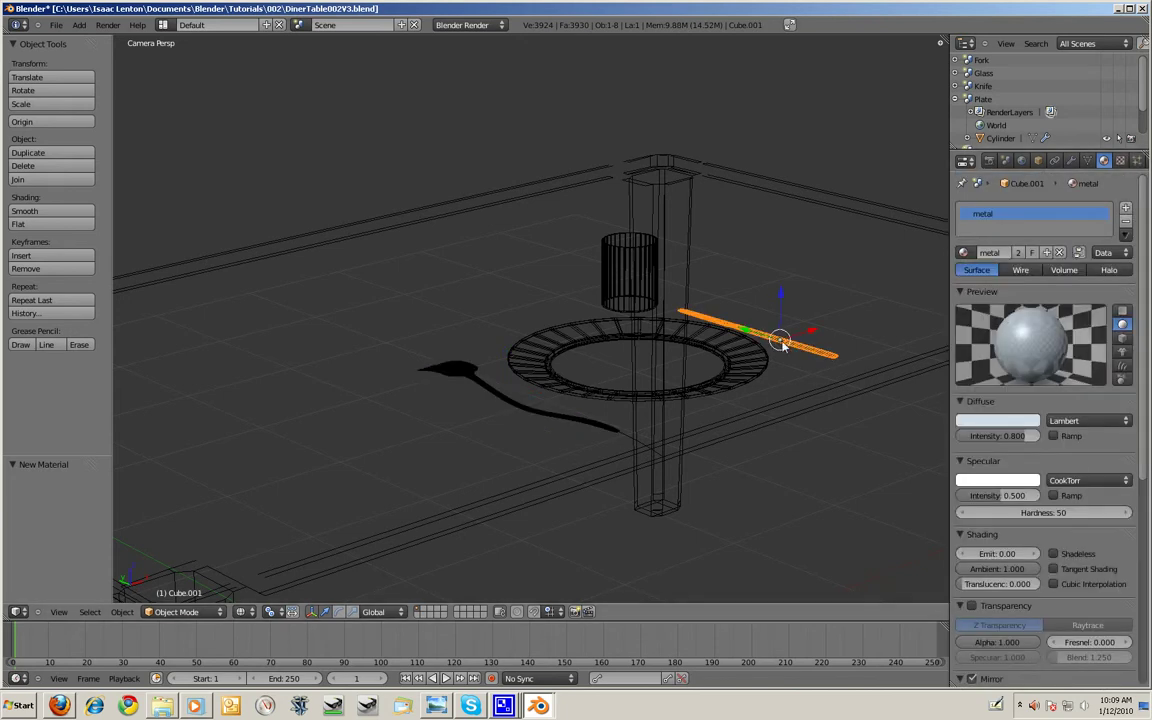
scroll(553, 360, "down", 5)
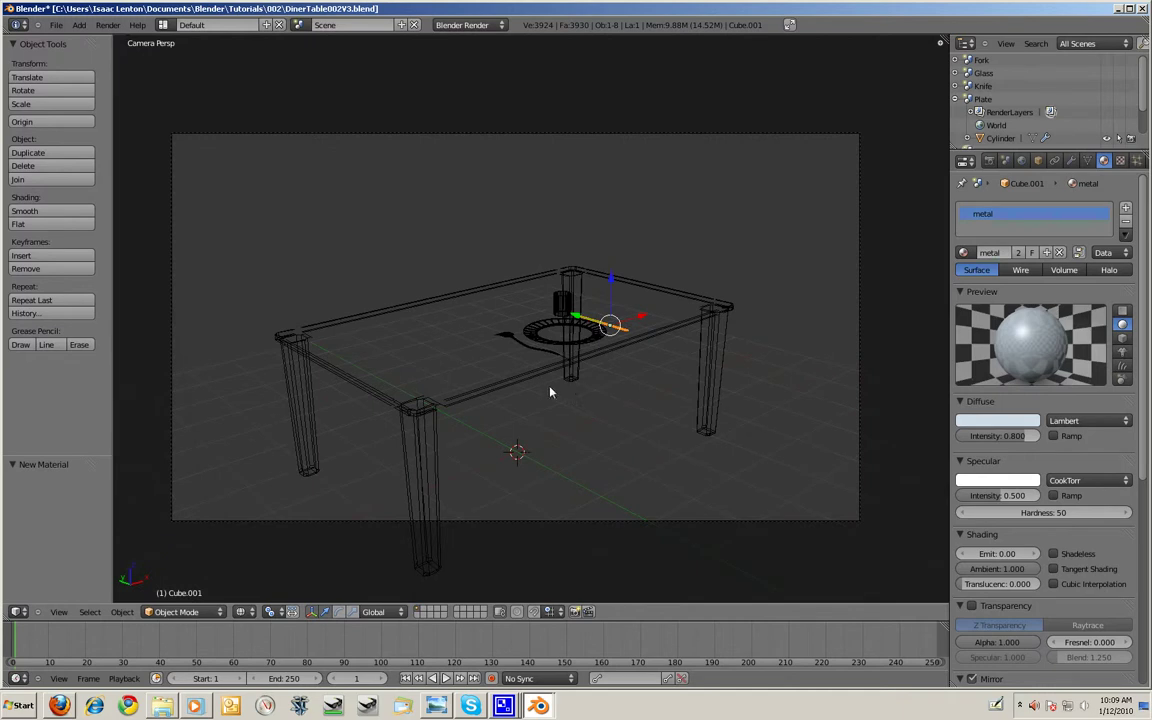
scroll(547, 391, "up", 2)
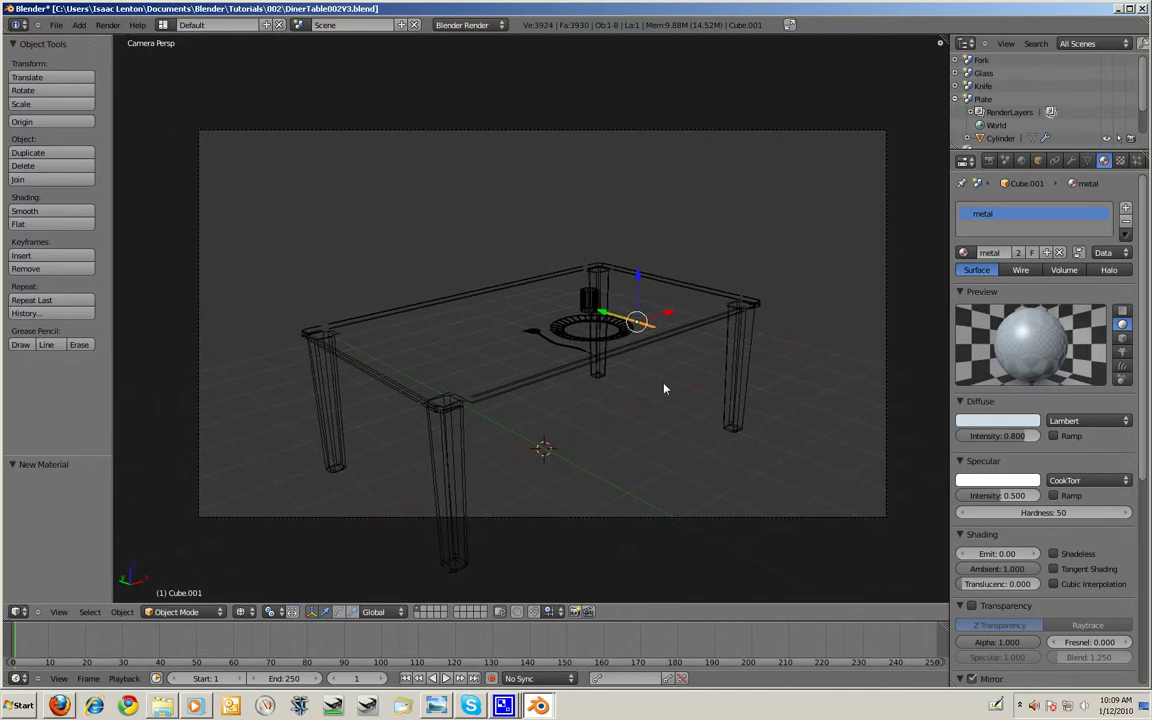
key("F12")
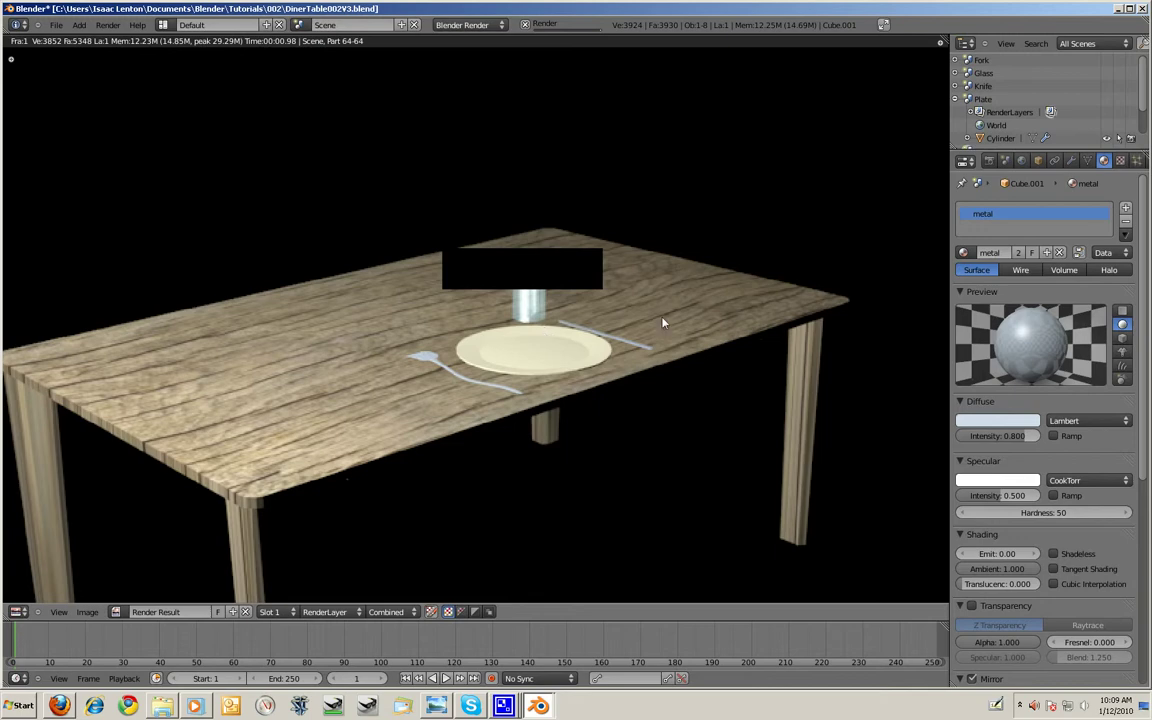
- Zoom and pan around the render to inspect the utensils, then close it back to the camera view
scroll(577, 299, "up", 5)
middle_click_drag(617, 296, 481, 419)
scroll(591, 458, "up", 2)
scroll(581, 441, "down", 5)
middle_click_drag(581, 441, 758, 375)
scroll(748, 386, "down", 4)
scroll(740, 390, "up", 3)
scroll(740, 390, "down", 2)
scroll(658, 416, "down", 4)
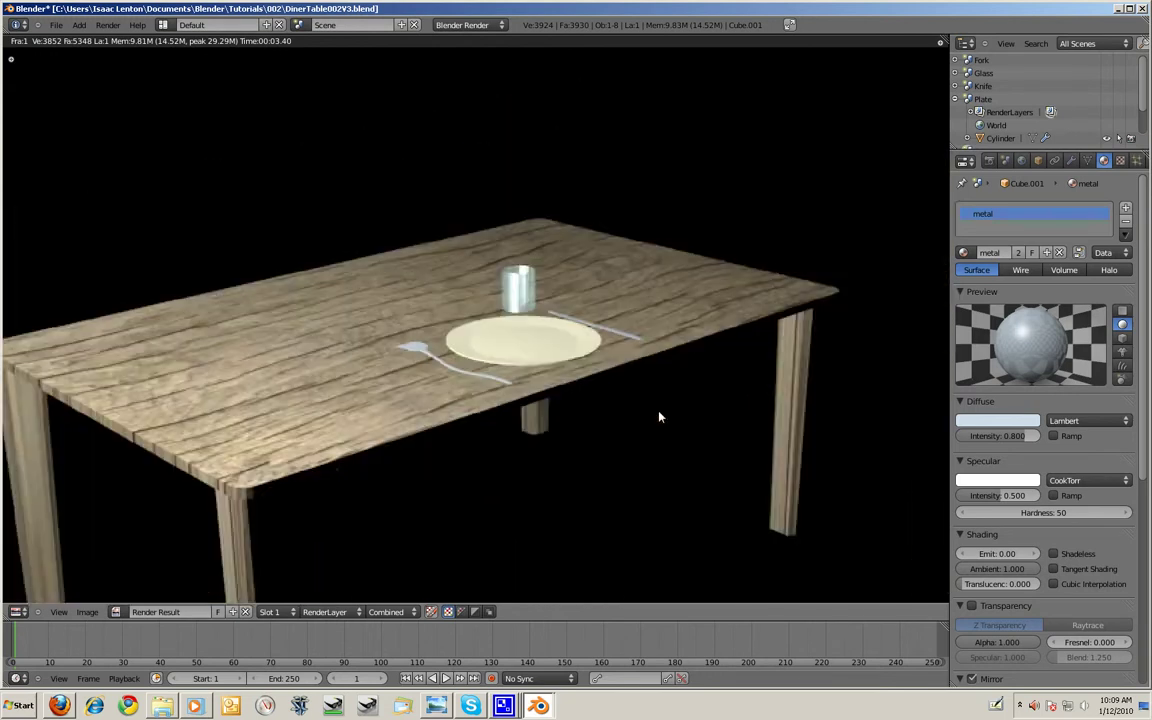
scroll(437, 360, "down", 2)
middle_click_drag(504, 368, 629, 383)
key("Escape")
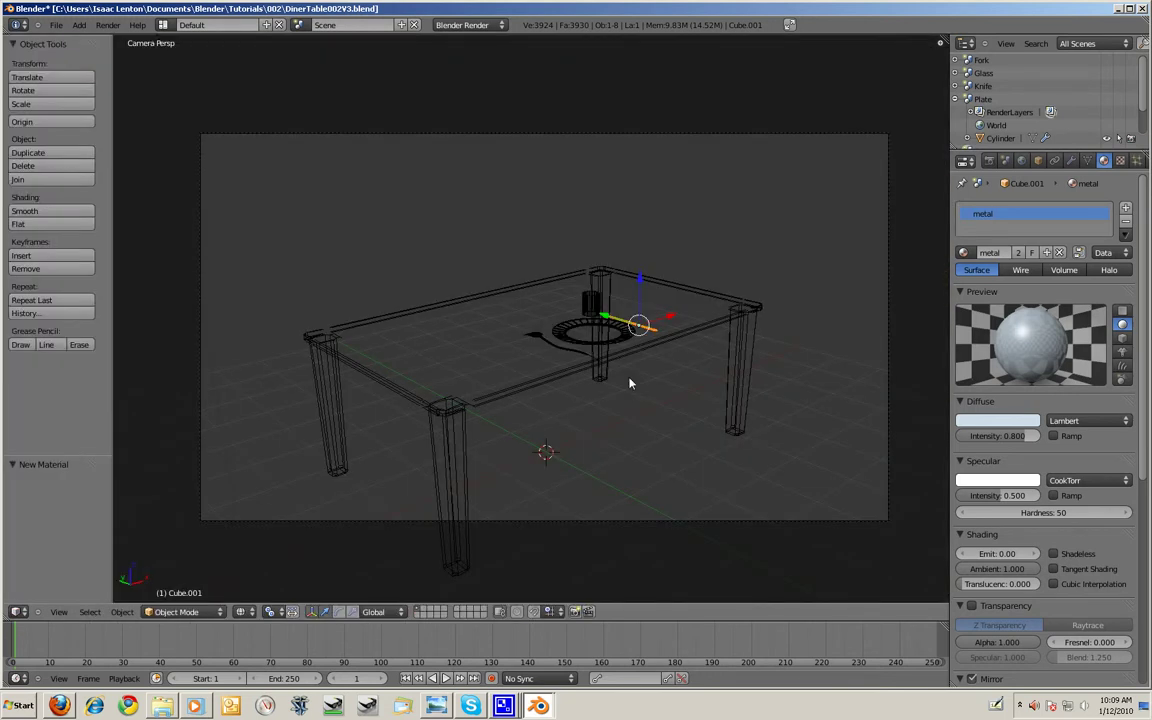
scroll(620, 382, "up", 2)
scroll(619, 383, "down", 4)
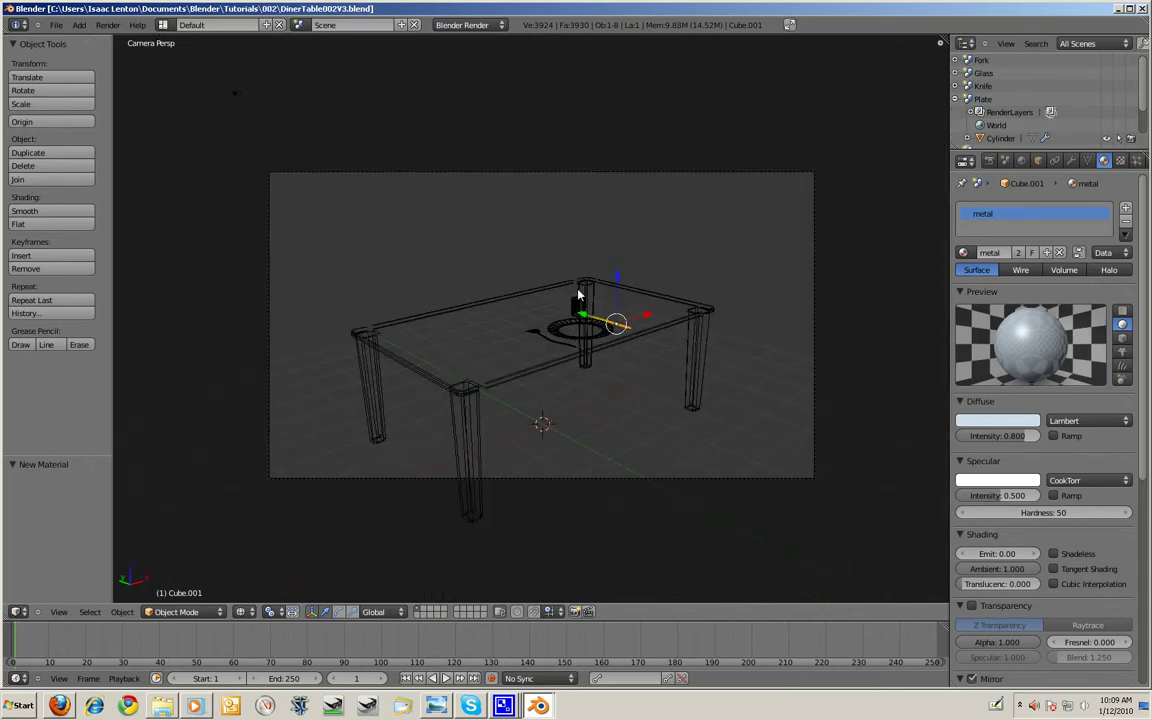
- Add a plane aligned to the view and move it up into the camera frame
key("space")
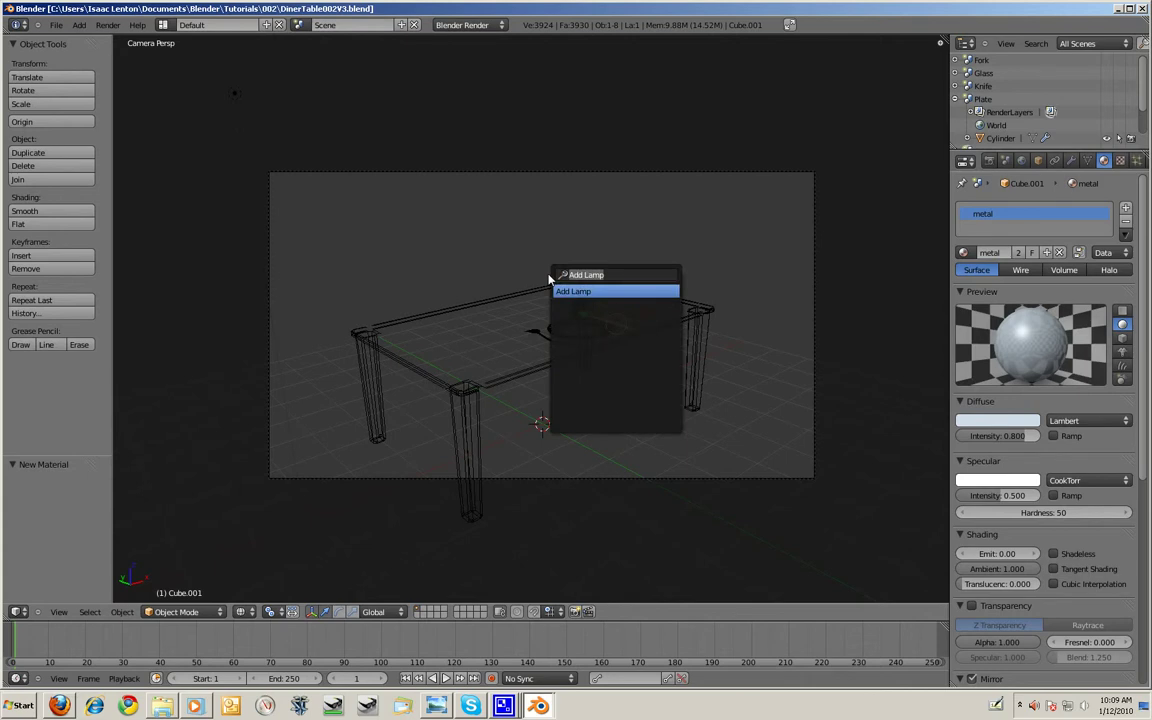
type("plane")
key("Return")
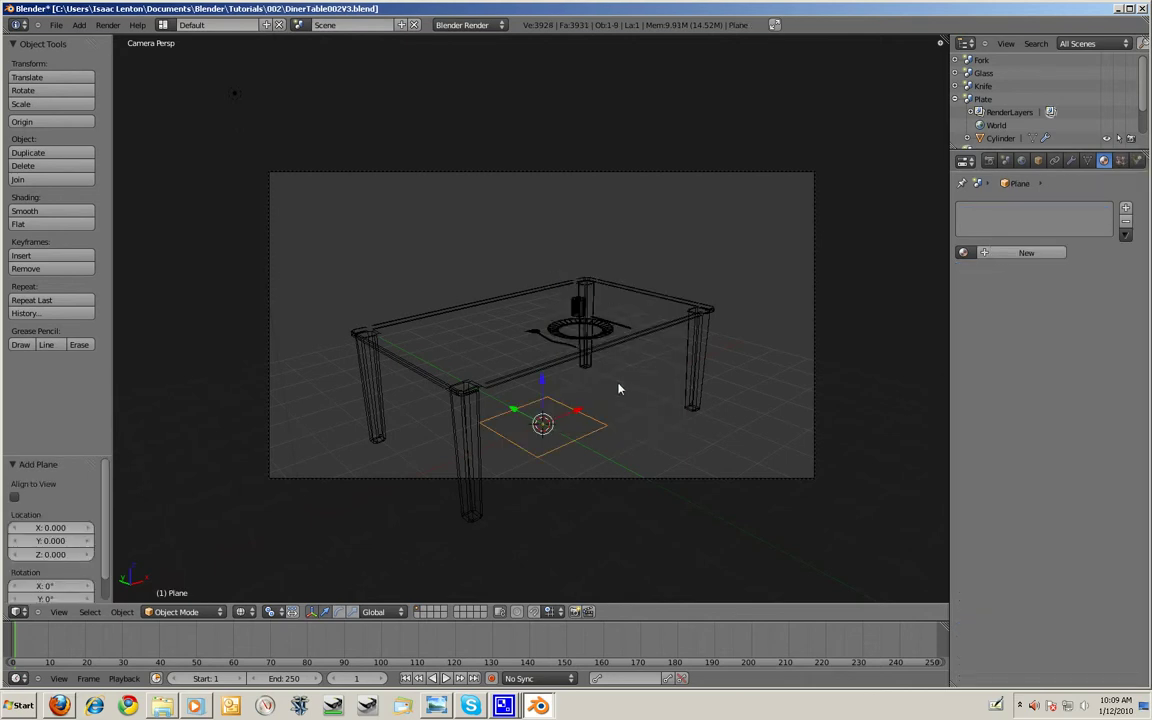
left_click(15, 498)
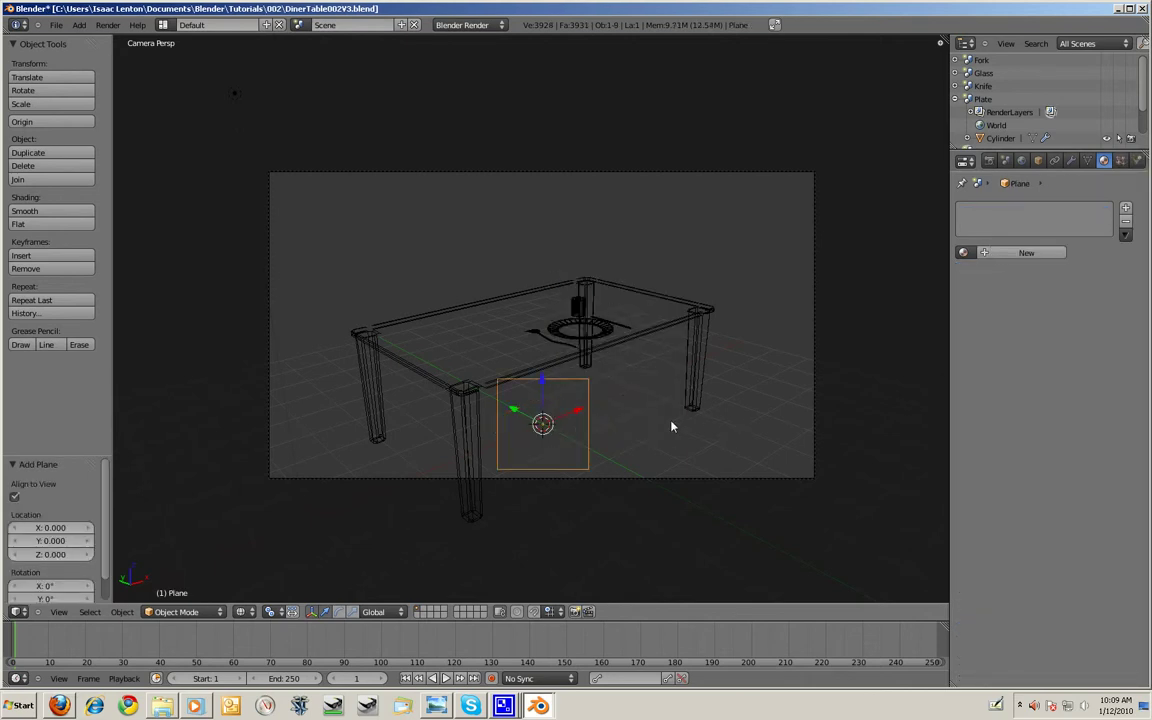
key("g")
left_click(674, 360)
- Scale the plane to 4, stretch it 1.588 along X, and shift it sideways along X
key("s")
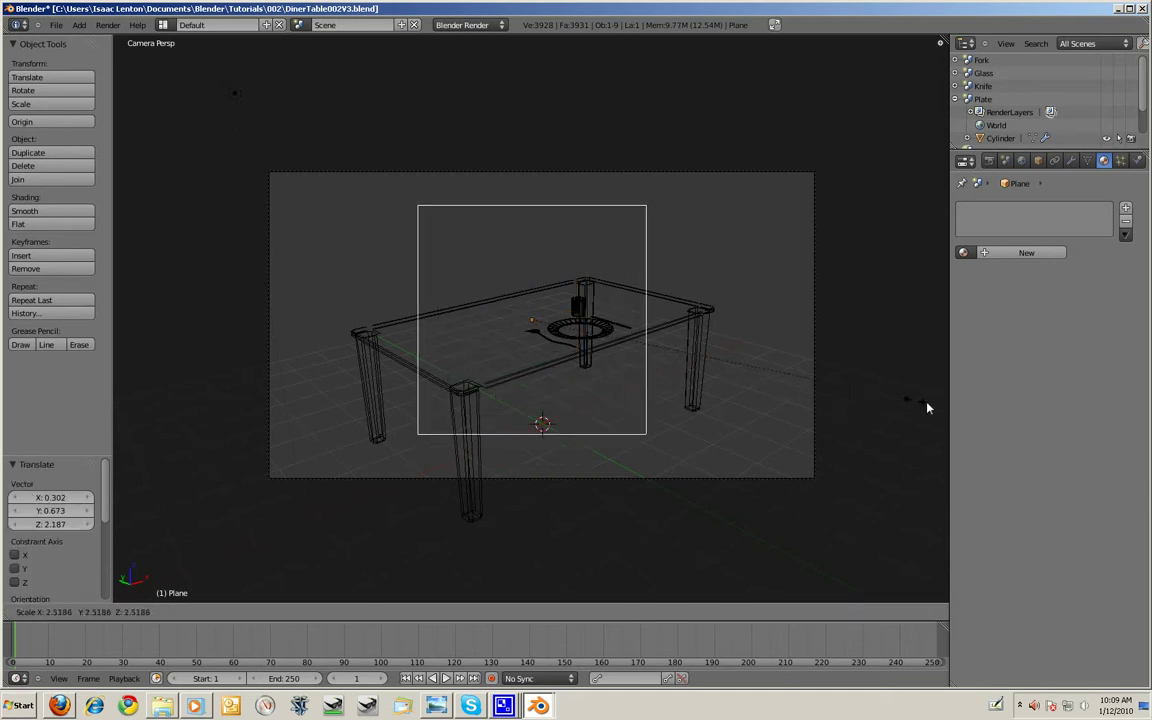
left_click(292, 421)
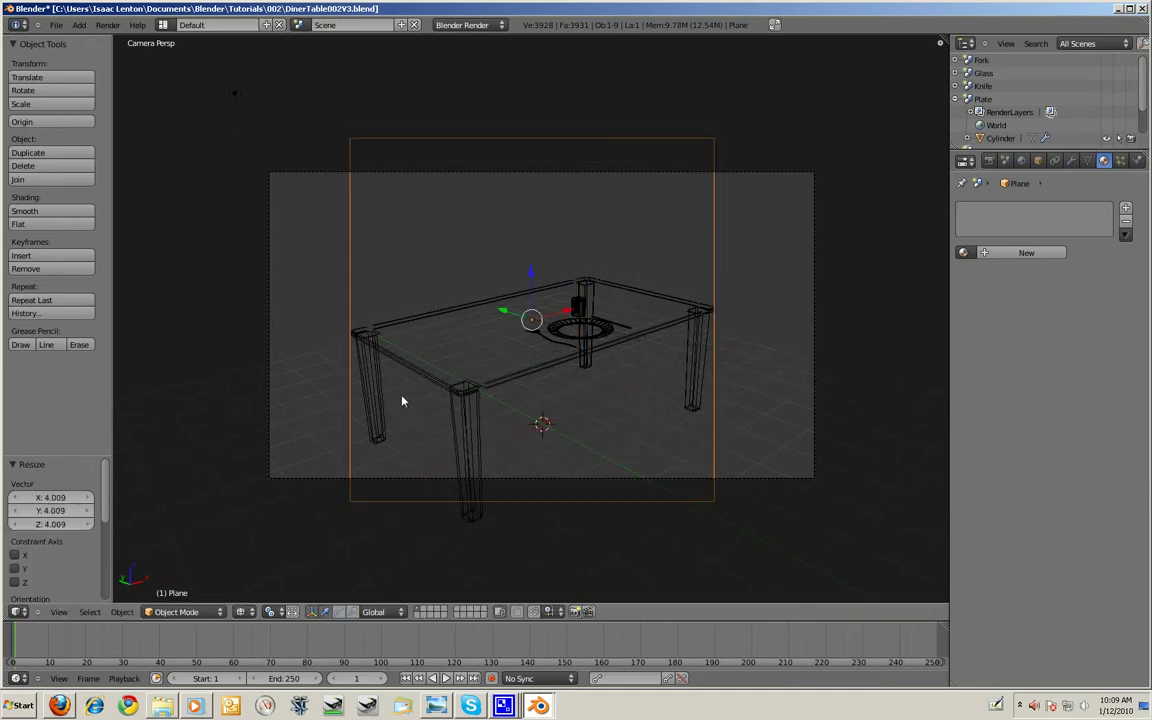
key("s")
key("x")
key("x")
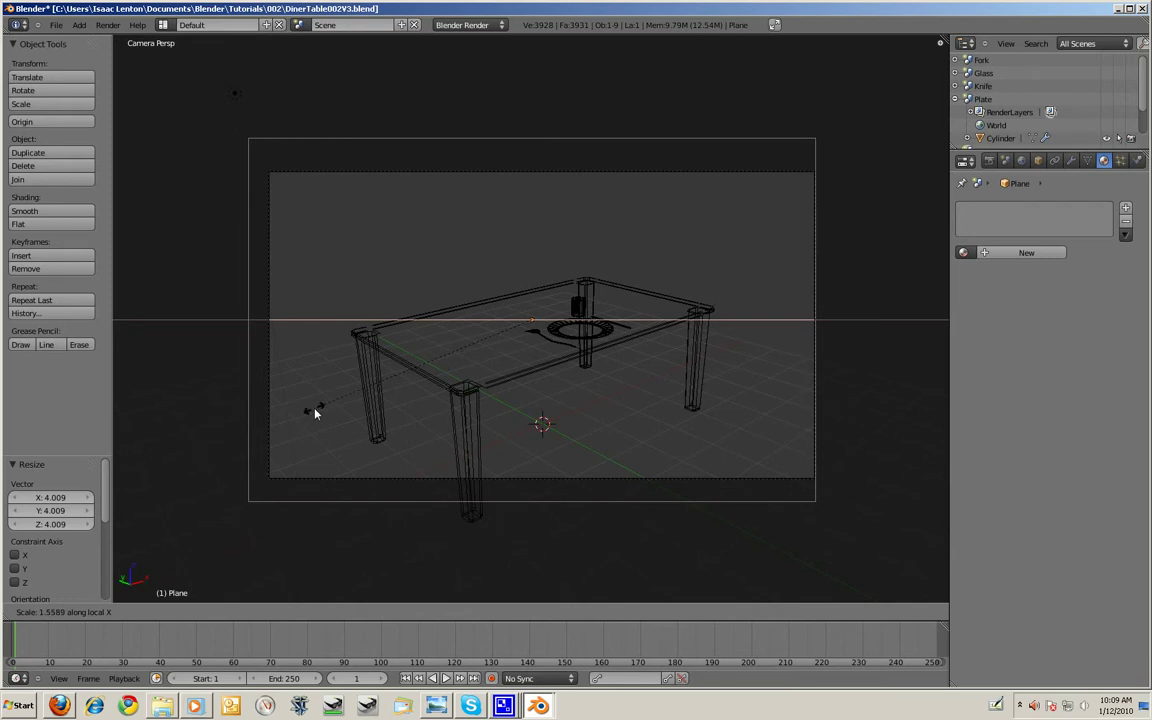
left_click(314, 411)
key("g")
key("x")
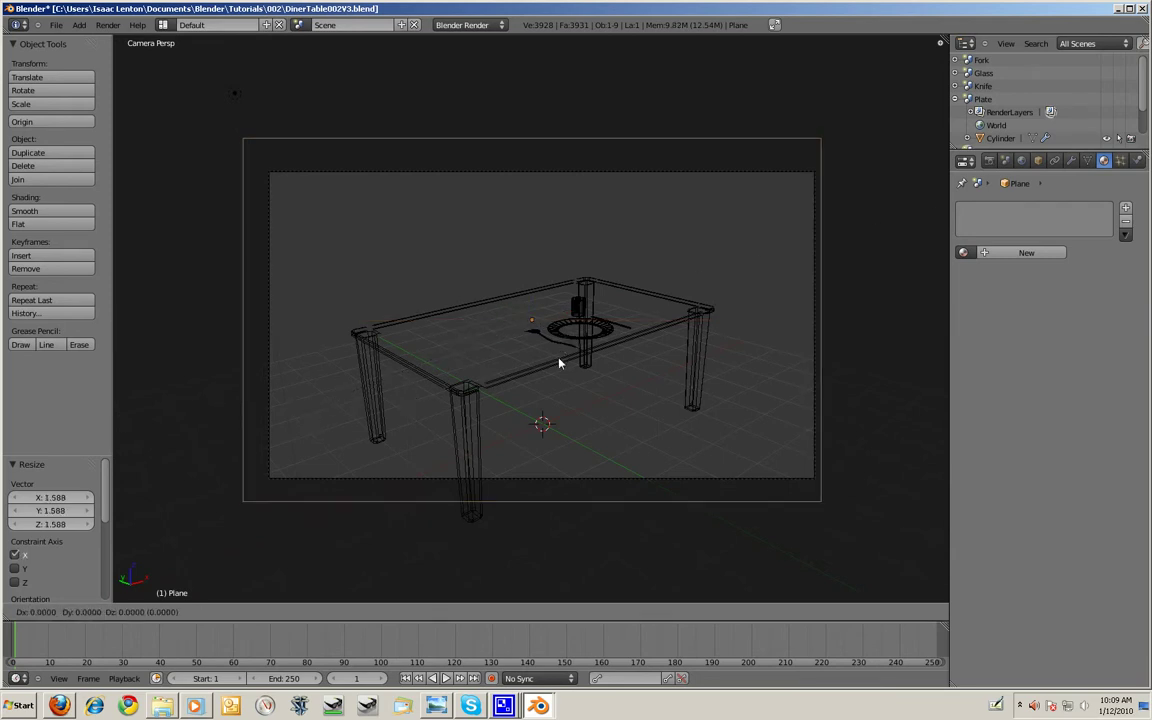
key("x")
left_click(569, 364)
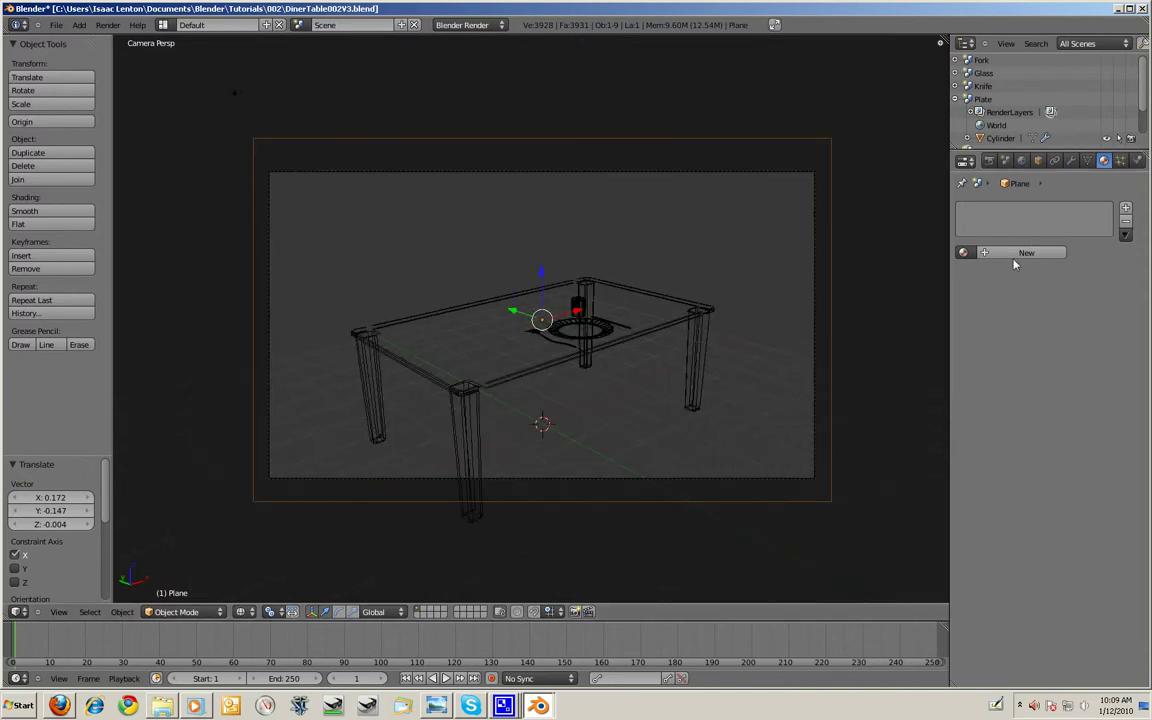
- Create Material.002 for the plane with an Image or Movie texture loading Landscapes0123_1_L.jpg
left_click(1026, 252)
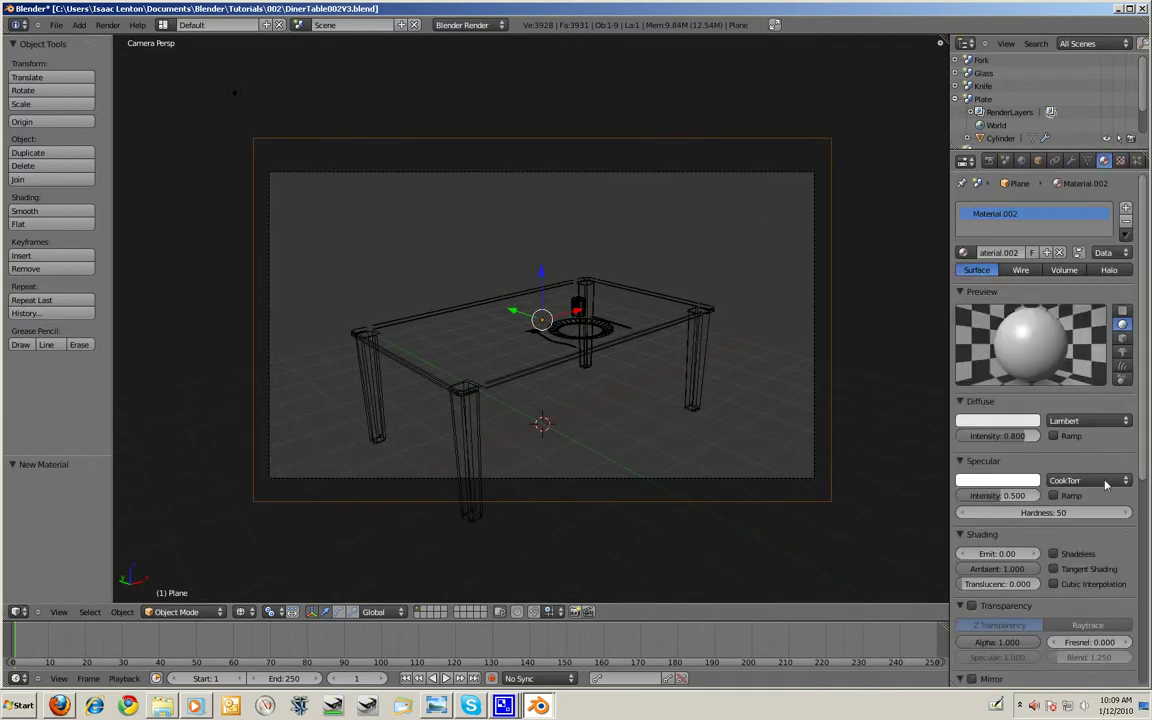
left_click(1120, 160)
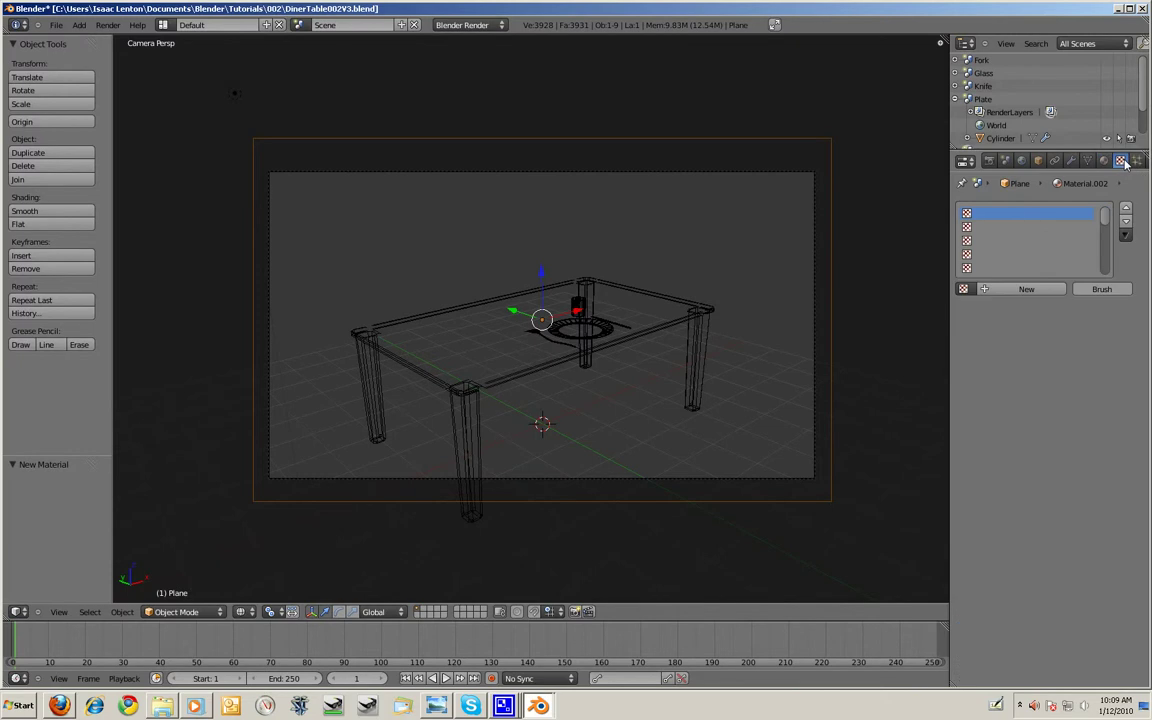
left_click(1026, 289)
left_click(1062, 306)
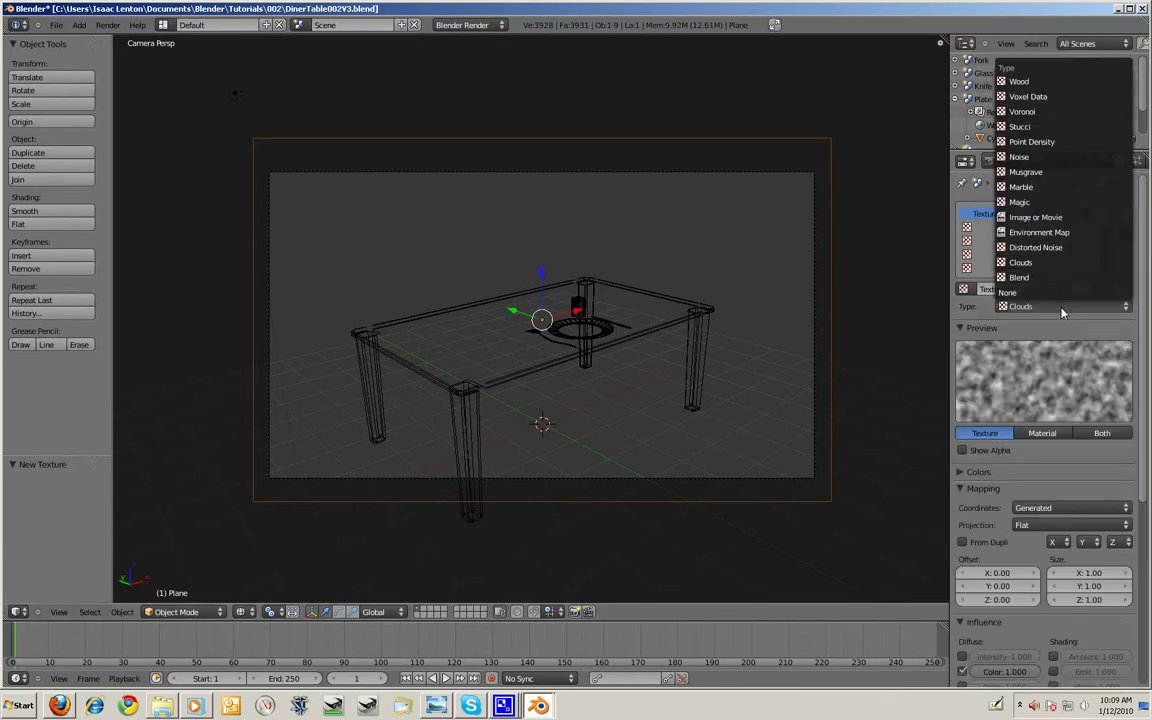
left_click(1052, 226)
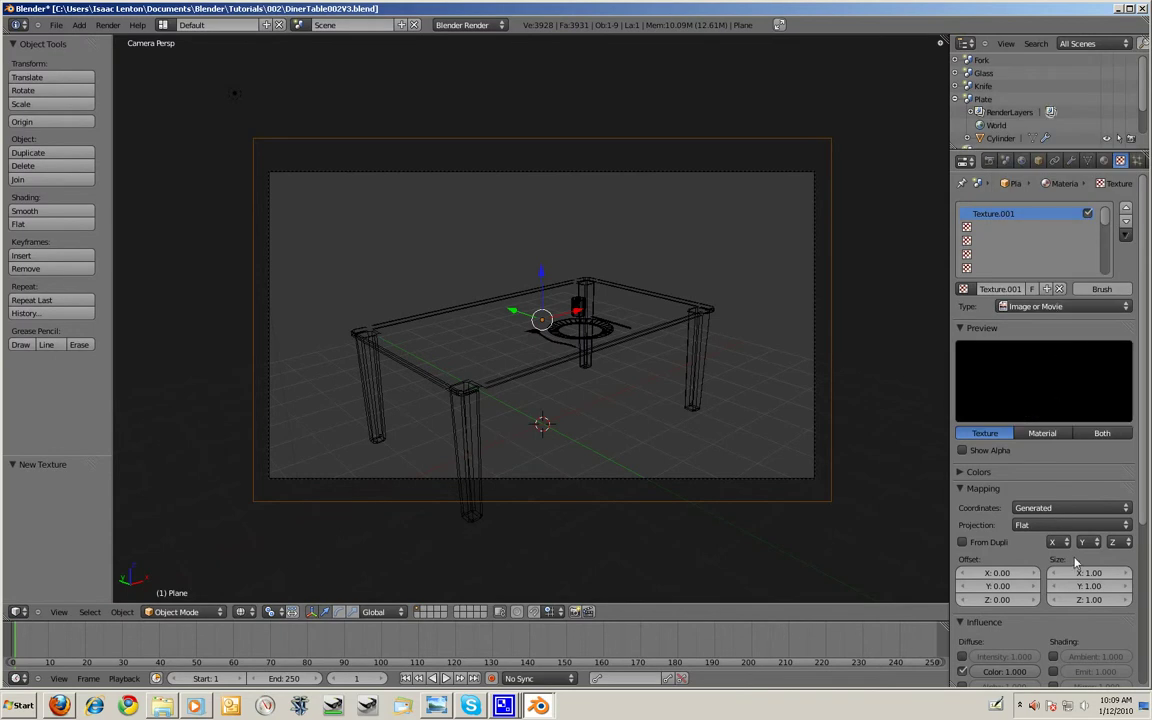
scroll(1000, 560, "down", 5)
left_click(1087, 639)
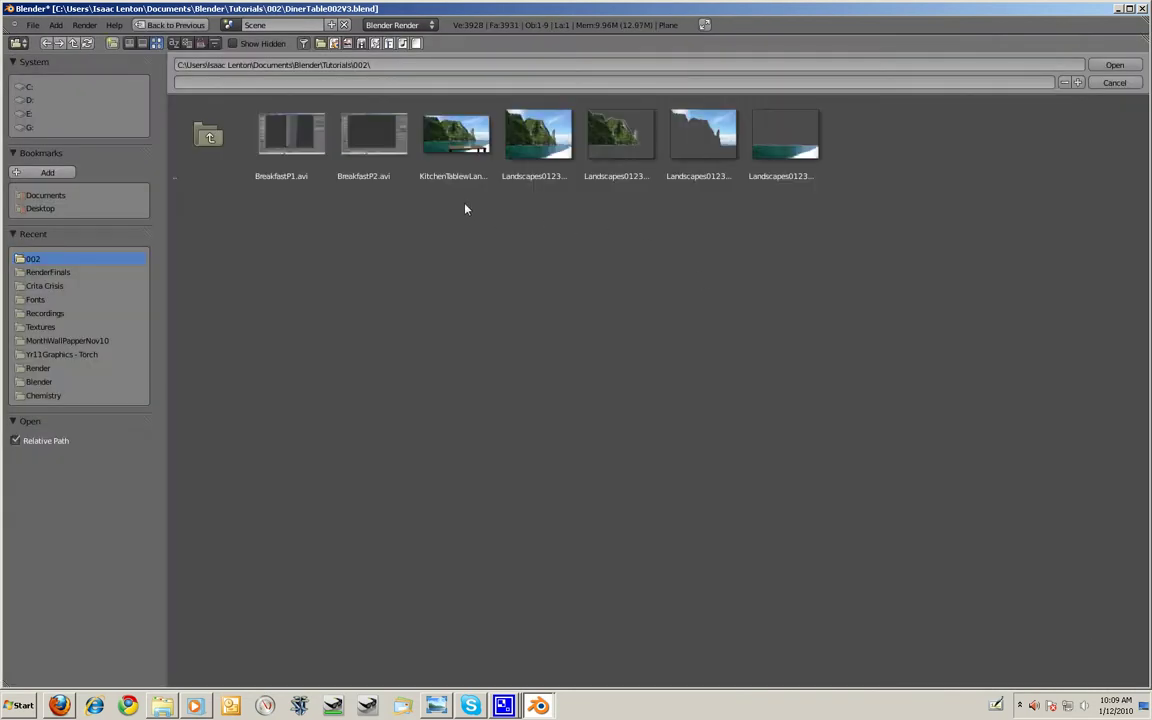
left_click(540, 135)
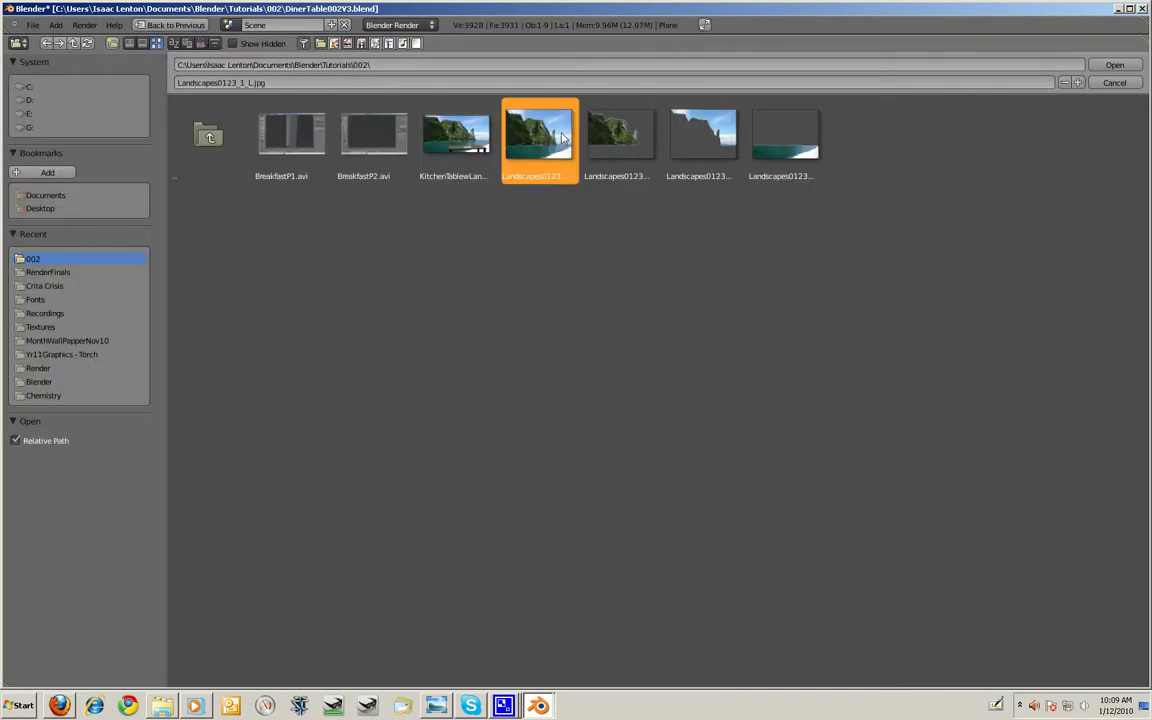
left_click(1115, 65)
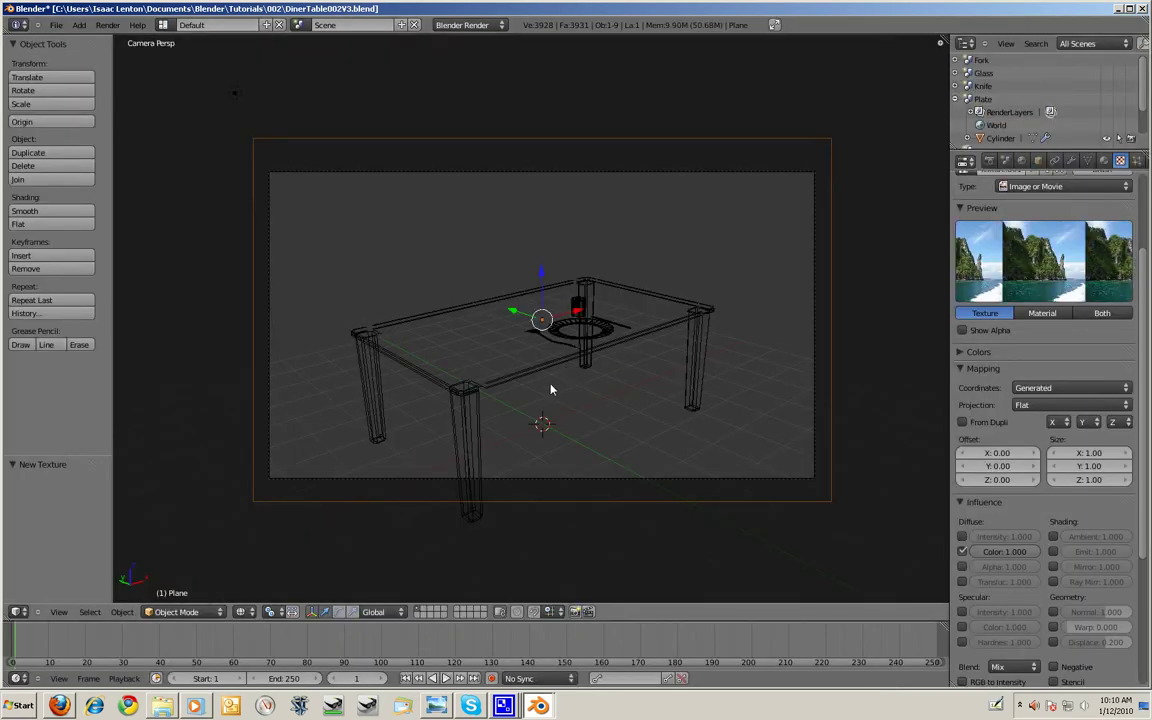
key("F12")
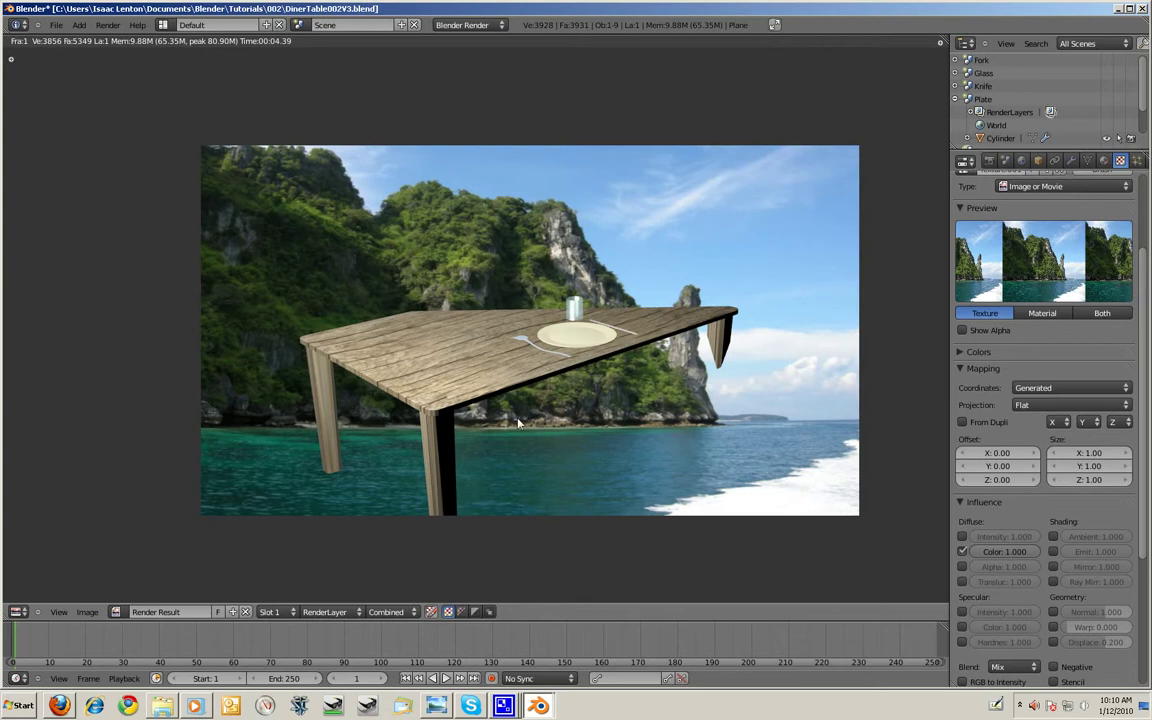
key("Escape")
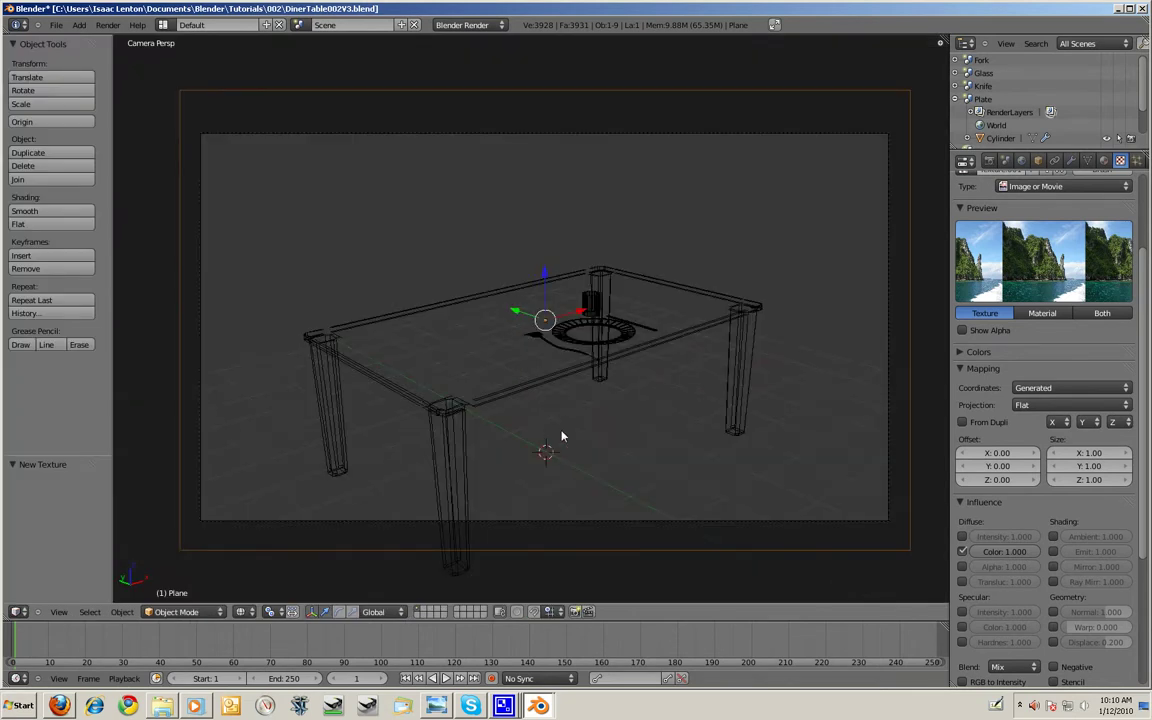
- From top view, move the backdrop plane beyond the table toward the upper right
key("KP_7")
scroll(545, 438, "down", 6)
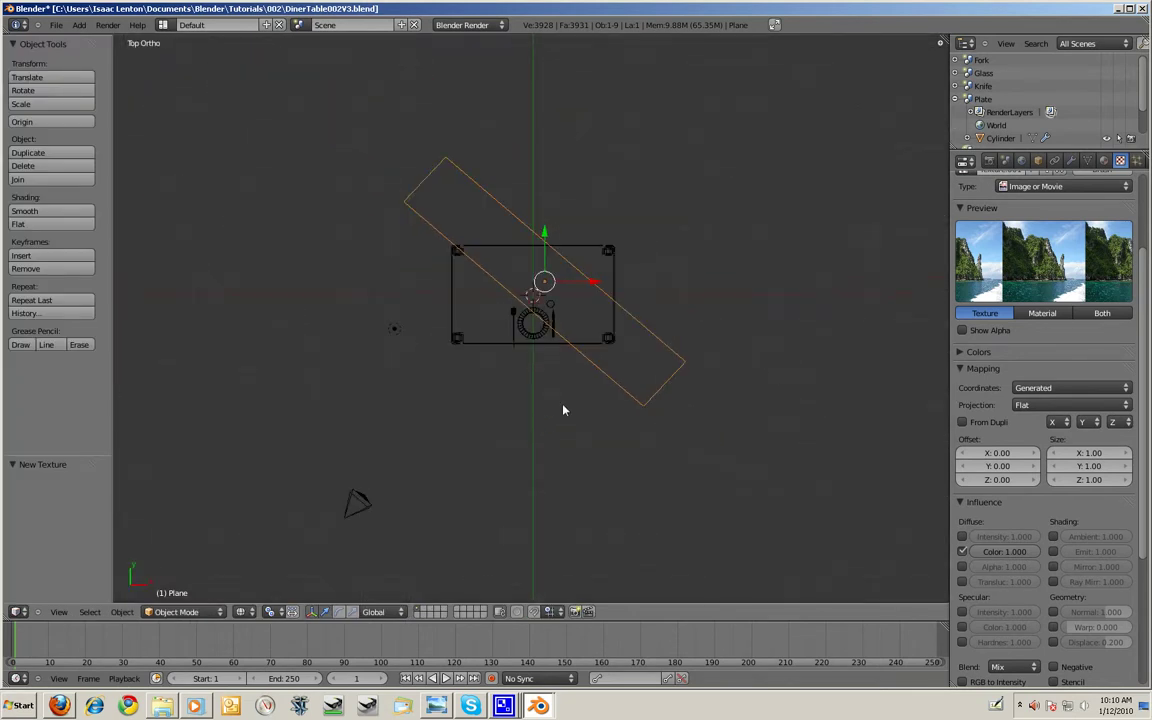
key("g")
left_click(784, 209)
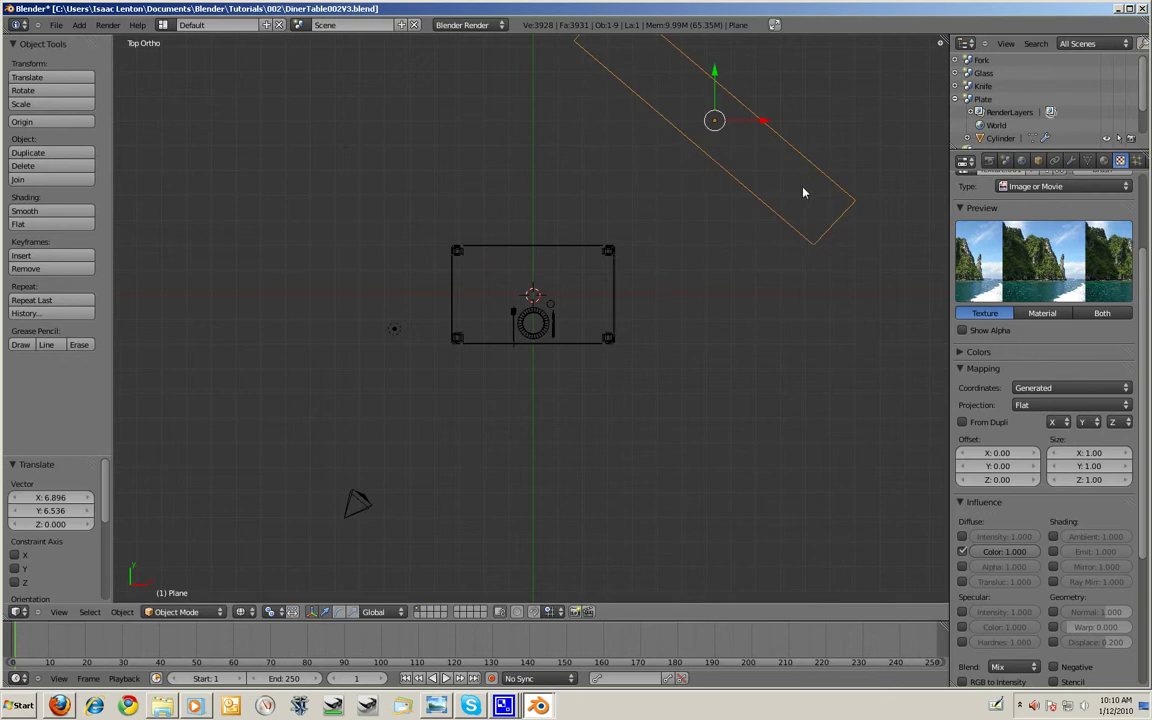
- Lower the camera and tilt it around the X axis while looking through it
key("KP_3")
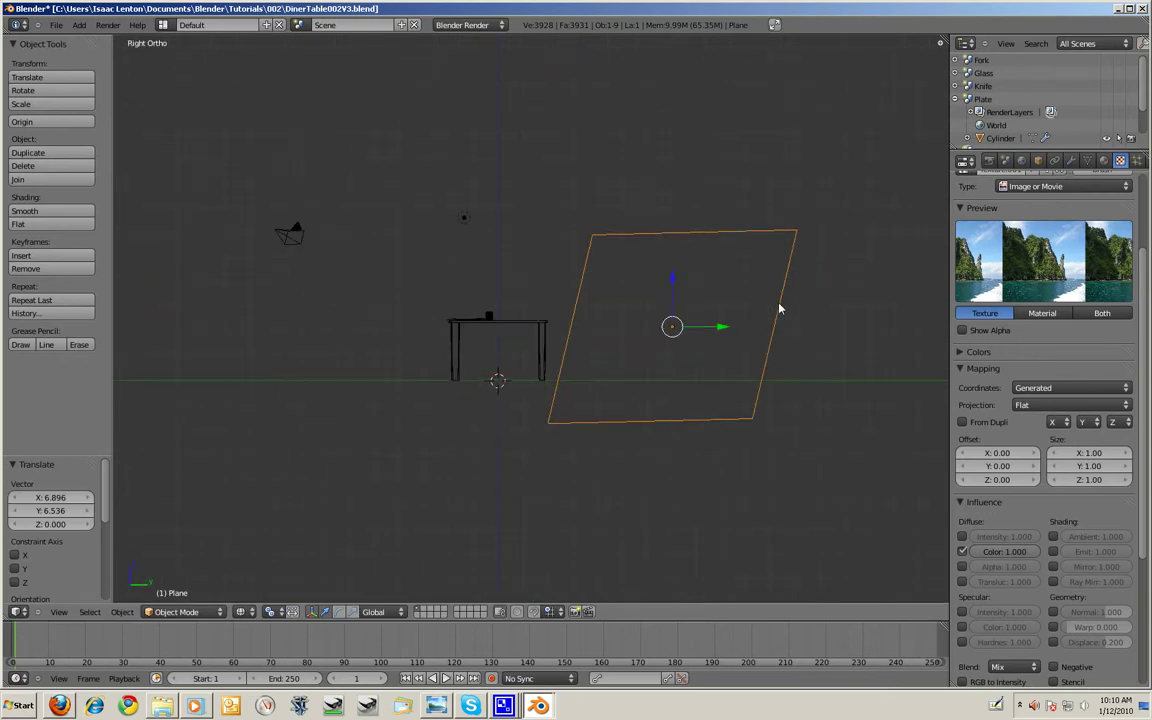
middle_click_drag(599, 393, 257, 291)
right_click(256, 330)
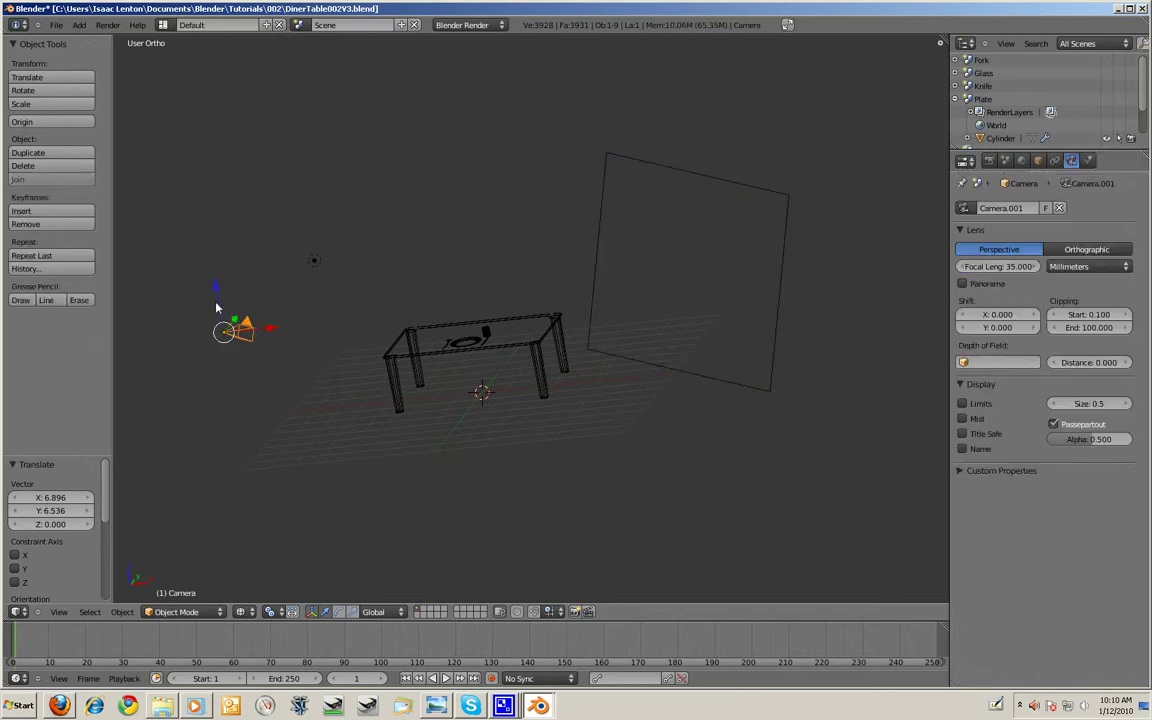
left_click_drag(215, 293, 304, 400)
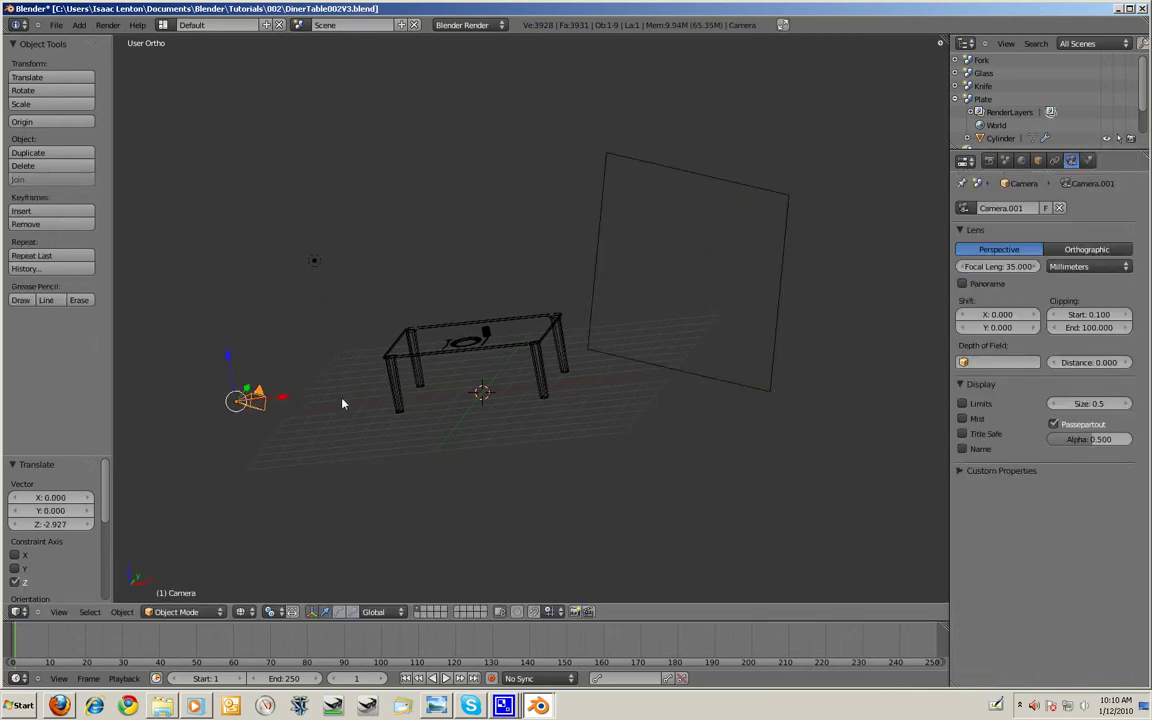
key("KP_0")
key("r")
key("x")
key("x")
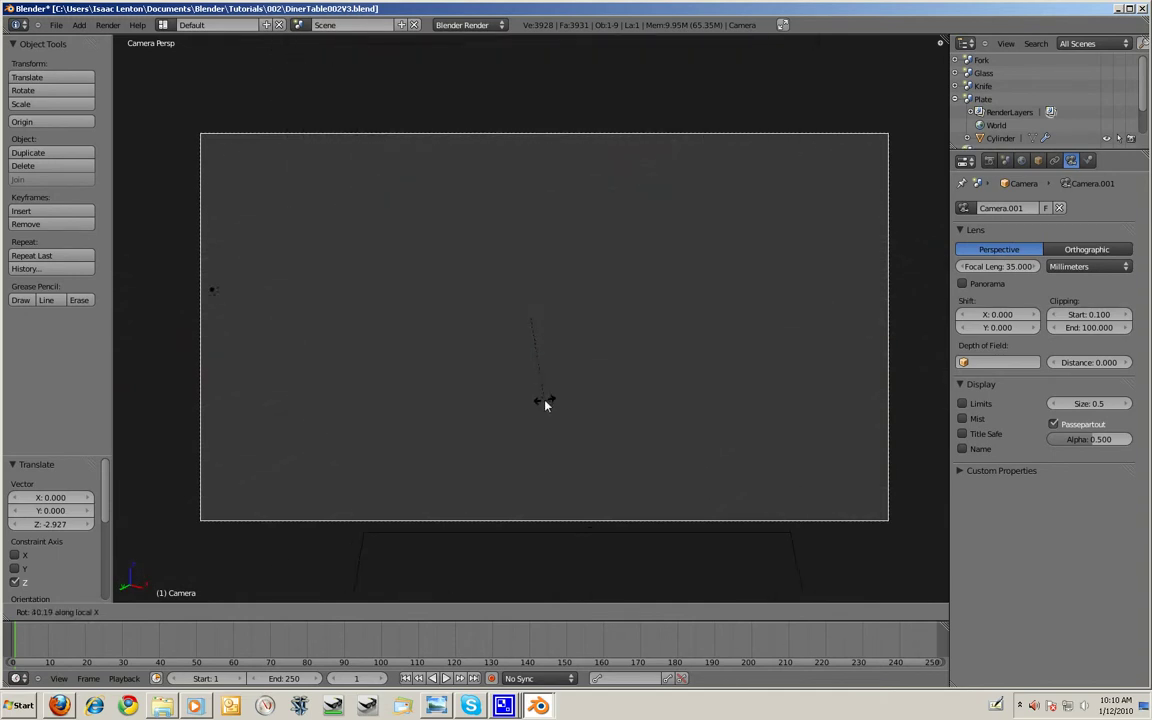
left_click(460, 362)
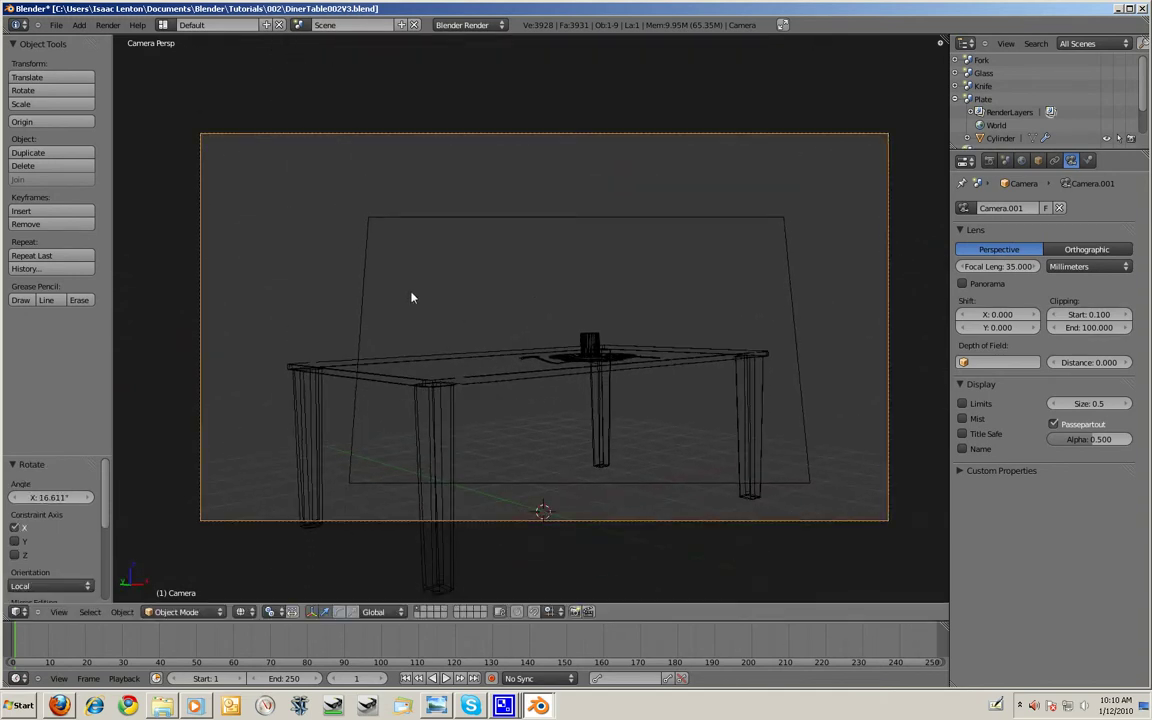
- Enlarge the backdrop plane by 1.931, reposition it, and render the camera view
right_click(363, 298)
key("s")
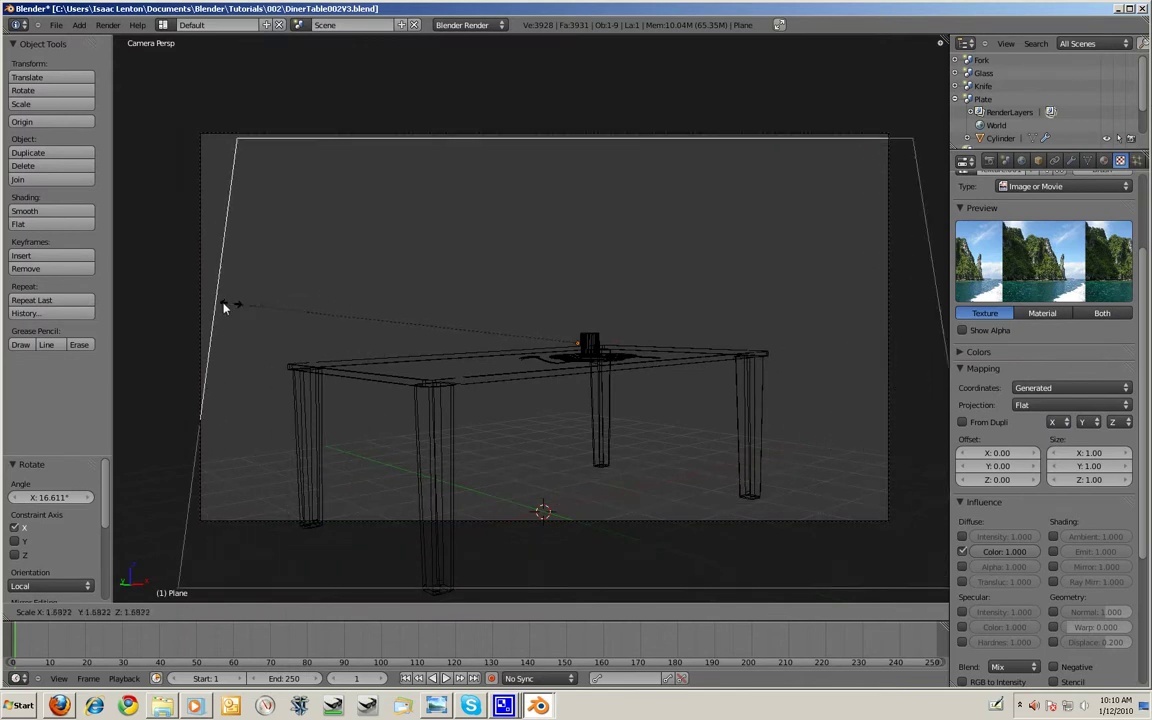
left_click(188, 307)
key("g")
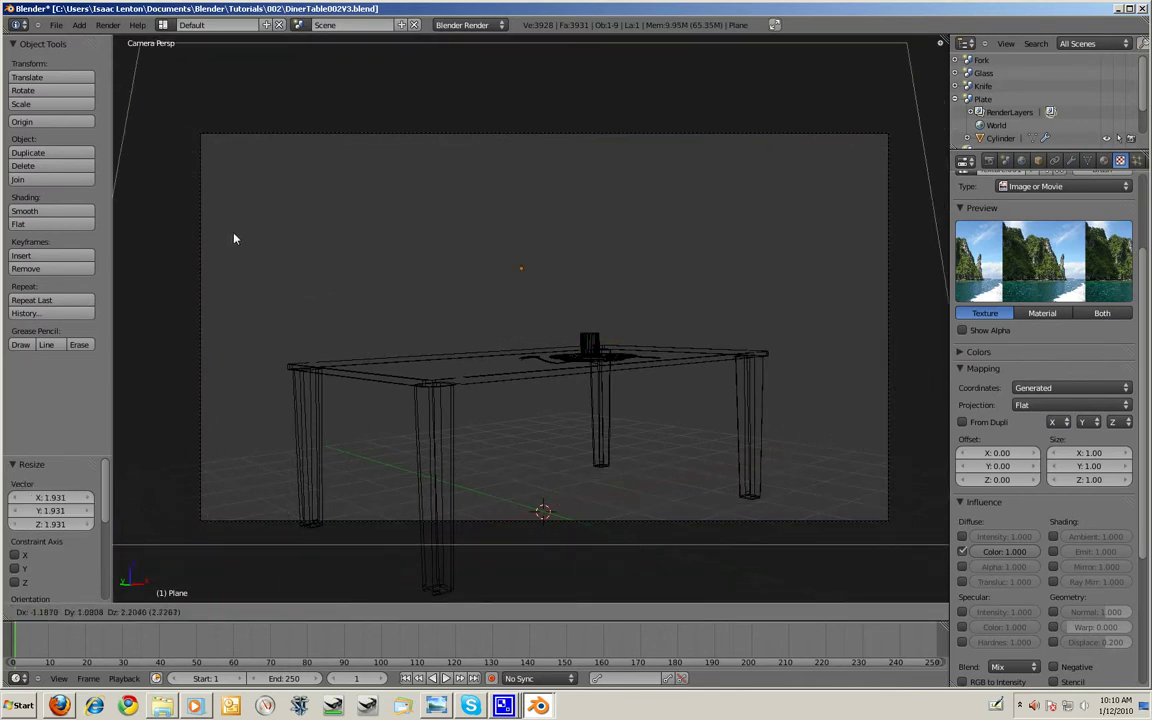
left_click(219, 236)
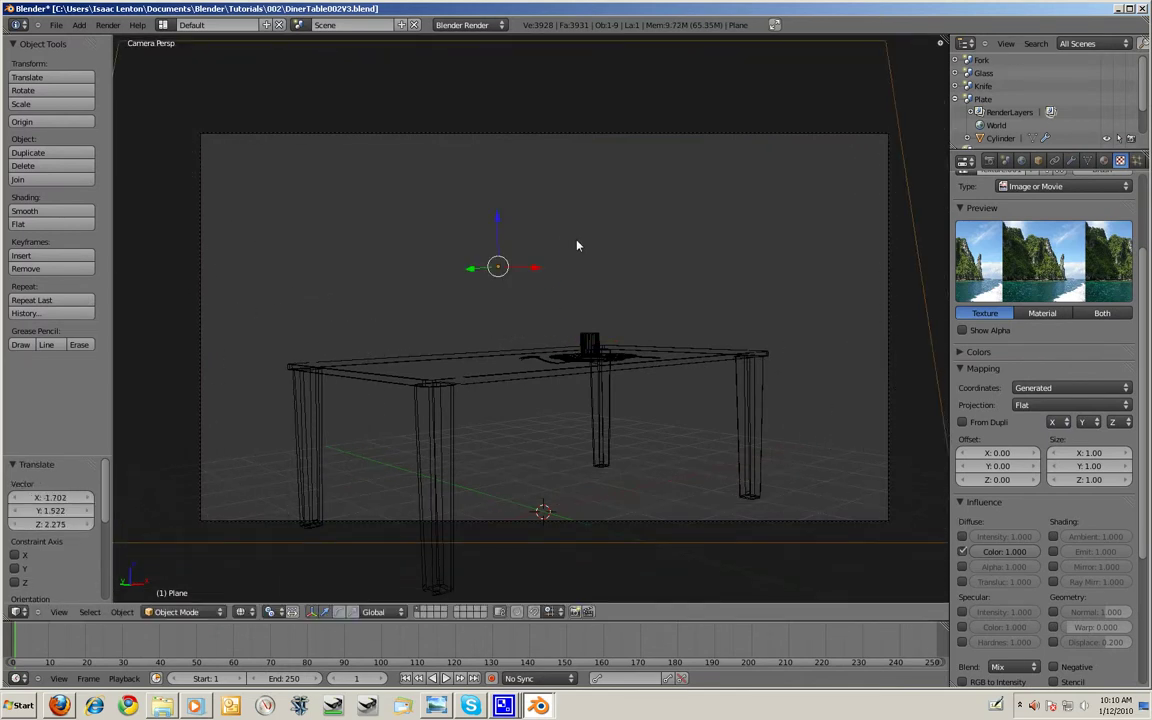
key("F12")
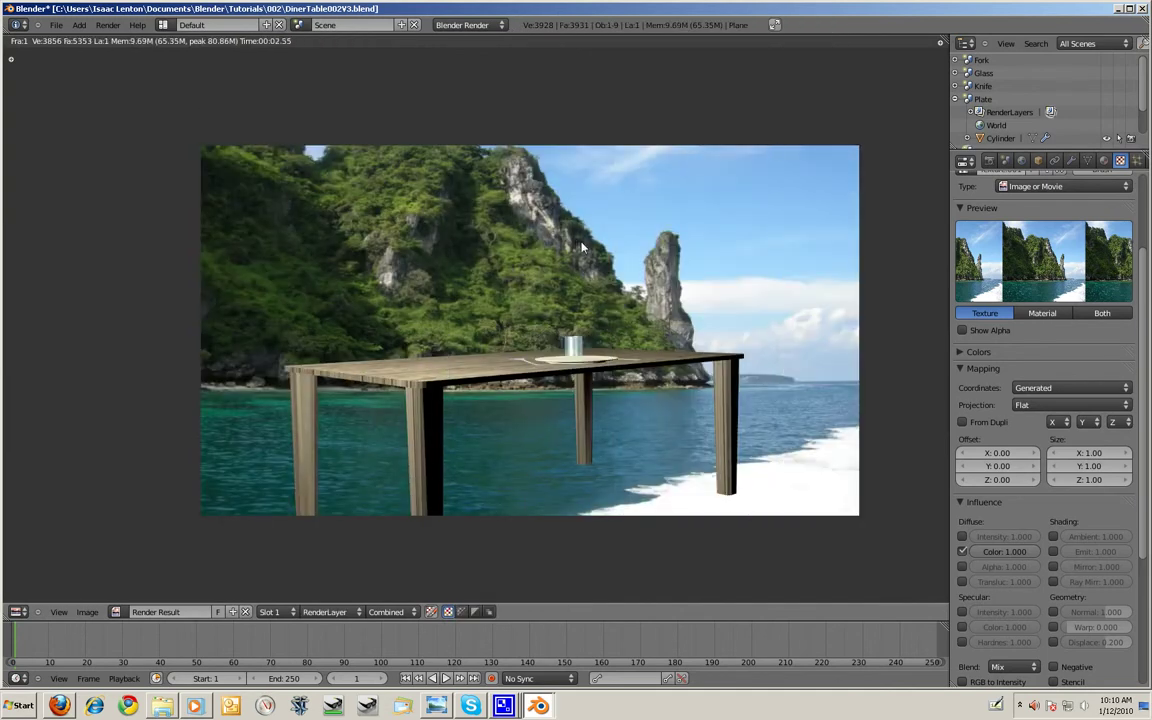
- In top view, rotate the camera and backdrop plane together around a chosen pivot point by -25.399°
key("Escape")
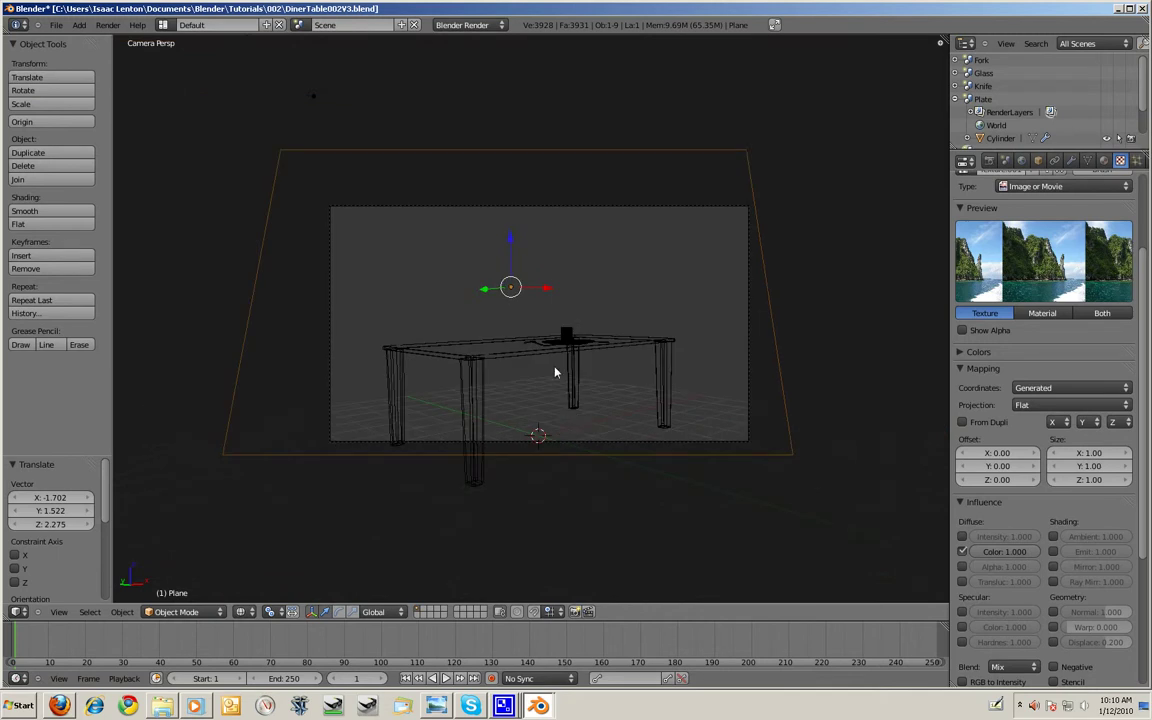
key("KP_7")
right_click(297, 560)
right_click(680, 265, "shift")
scroll(600, 288, "down", 2)
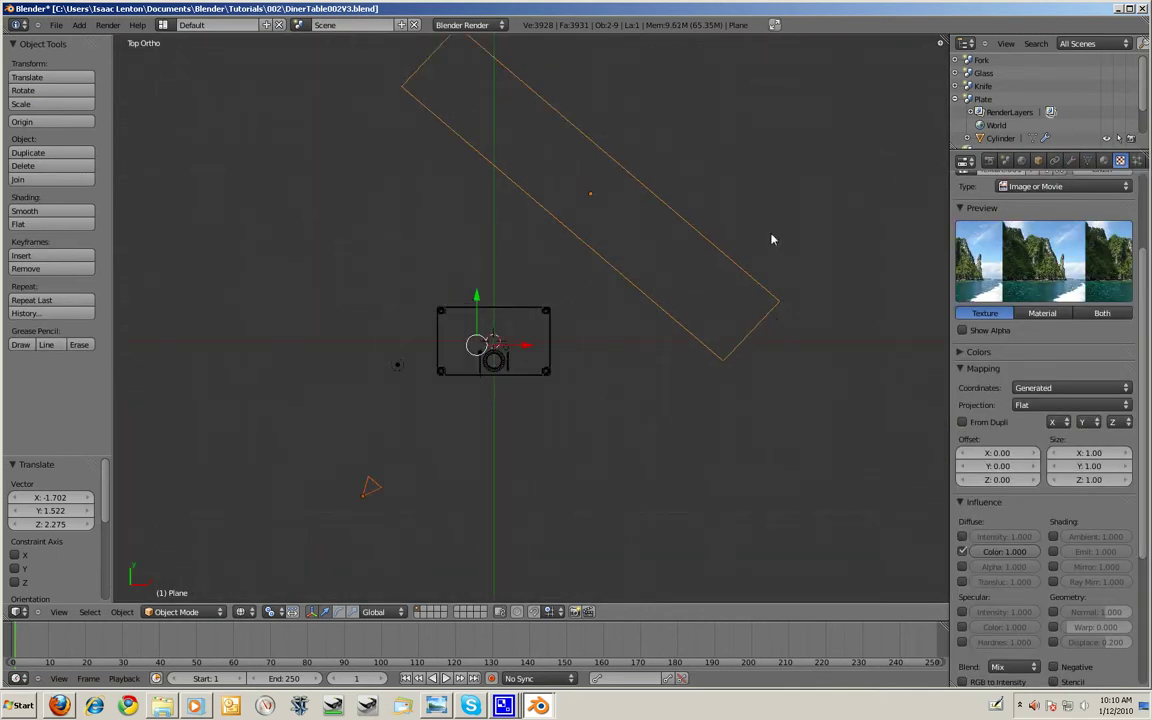
key("r")
right_click(782, 308)
left_click(269, 611)
left_click(281, 553)
key("r")
left_click(684, 257)
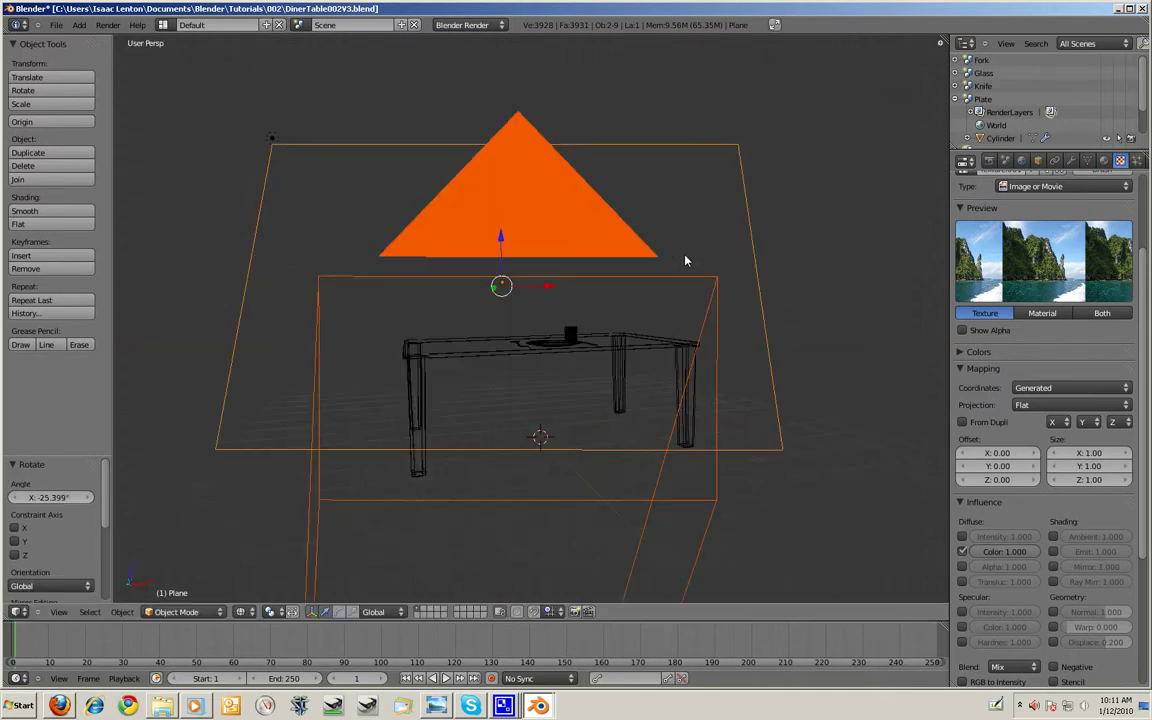
- Through the camera, shift the backdrop plane 0.508 along Z and render the result
key("KP_0")
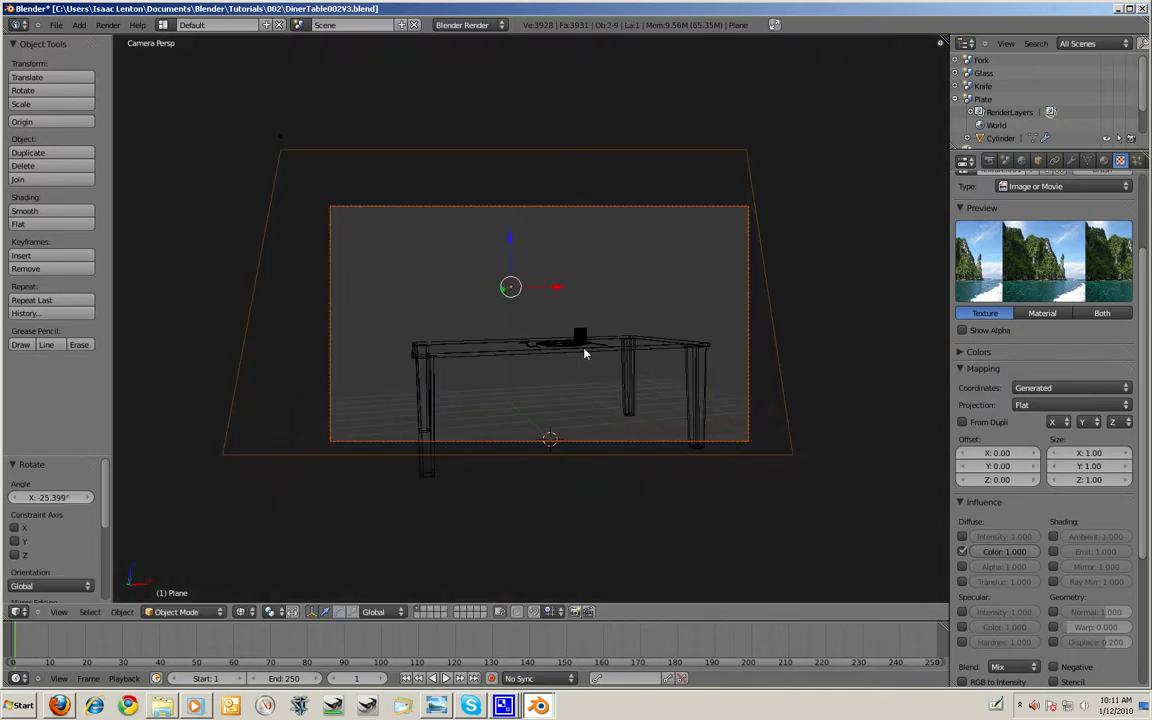
key("g")
key("z")
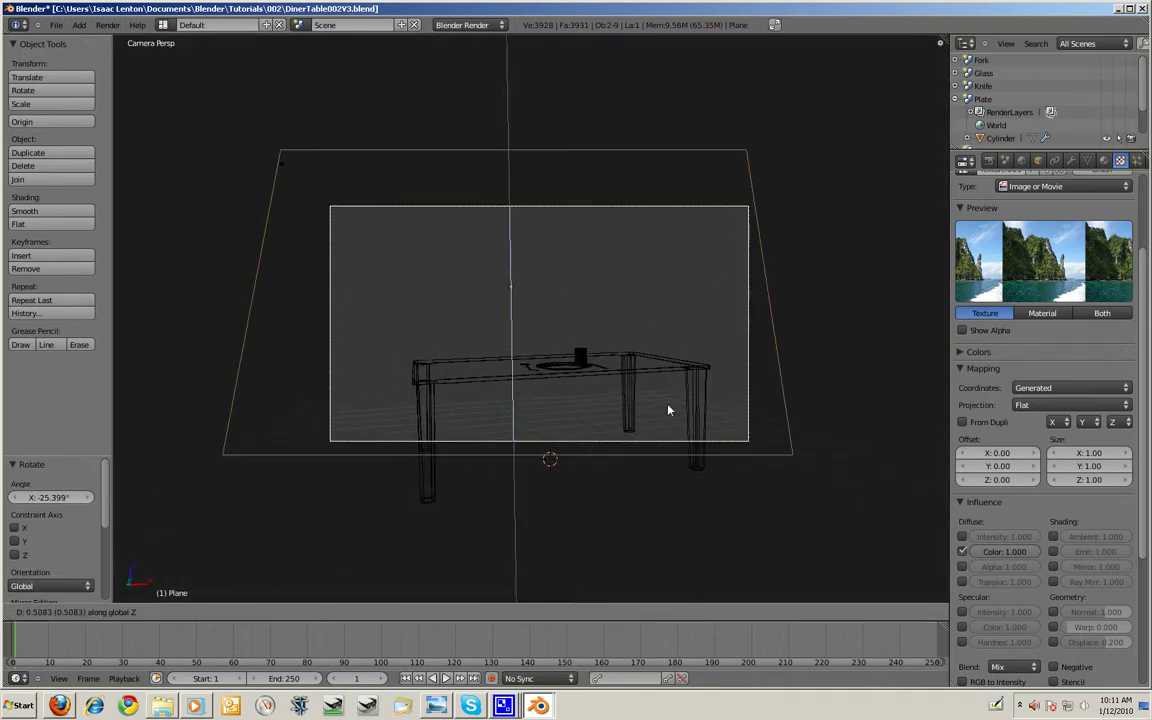
left_click(676, 386)
key("F12")
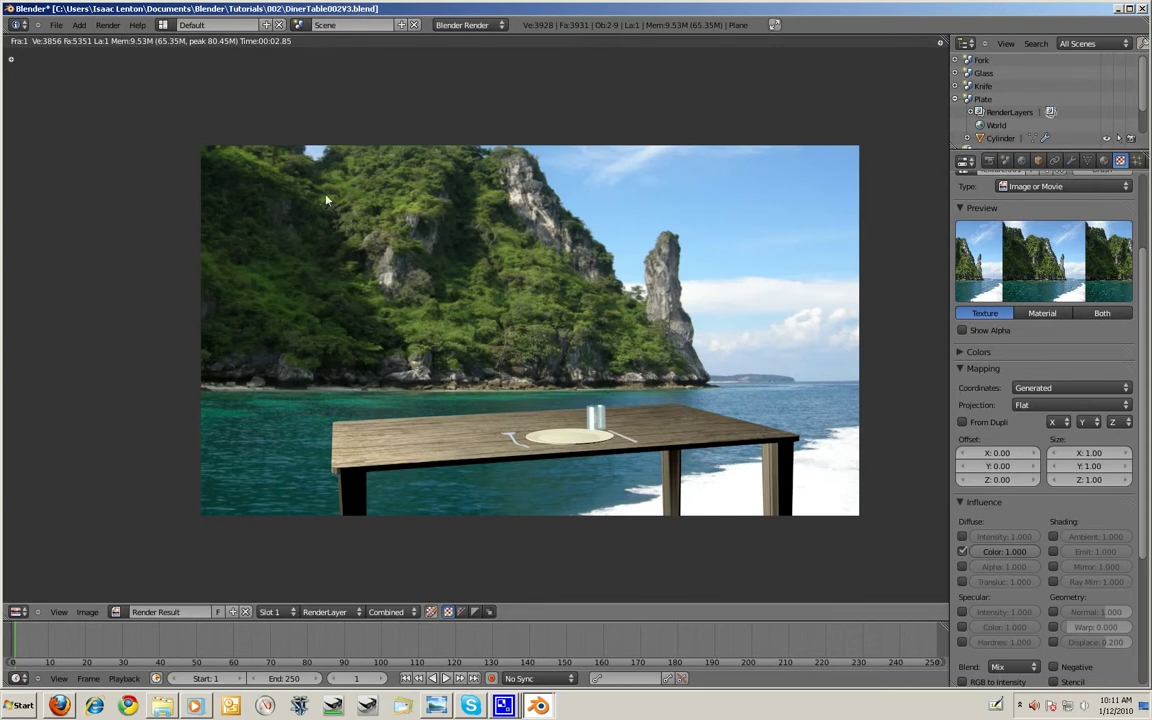
middle_click_drag(652, 505, 645, 500)
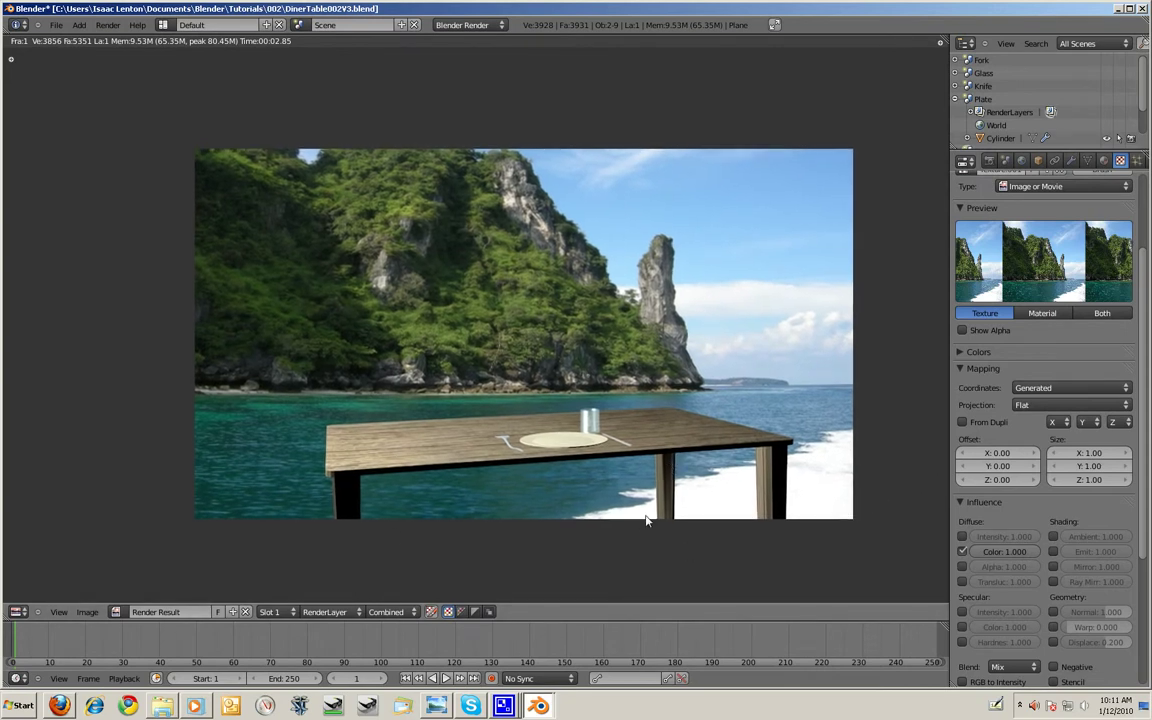
scroll(645, 500, "up", 2)
scroll(590, 476, "down", 3)
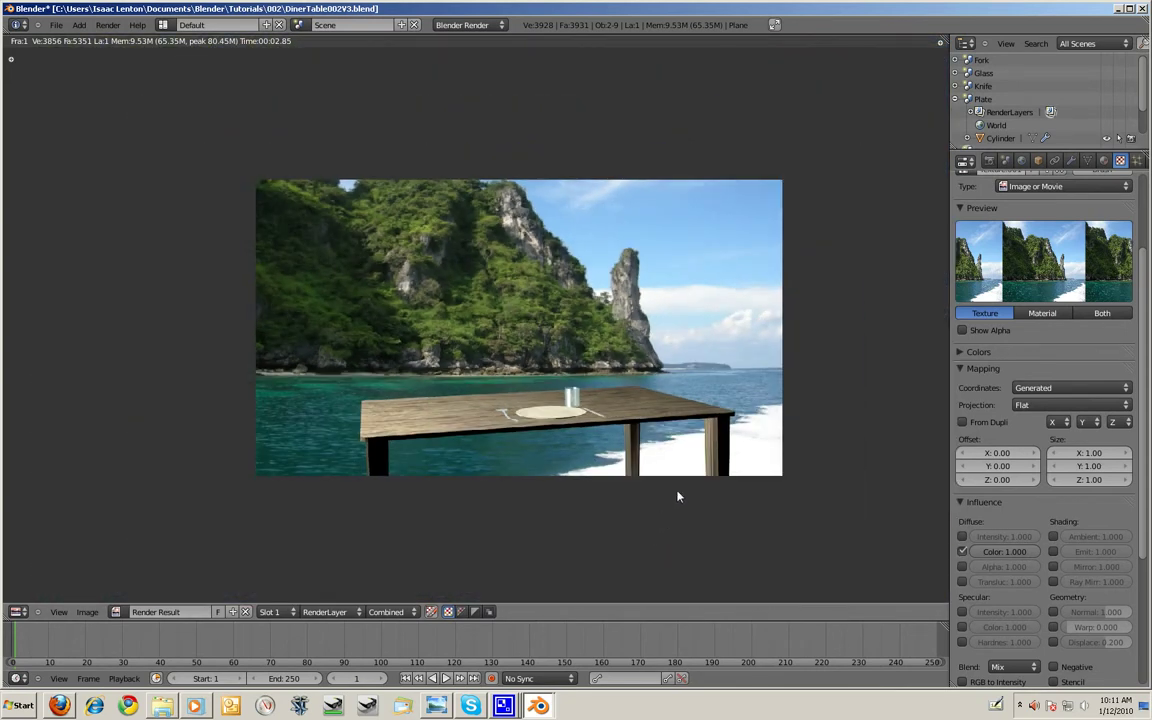
scroll(672, 494, "up", 2)
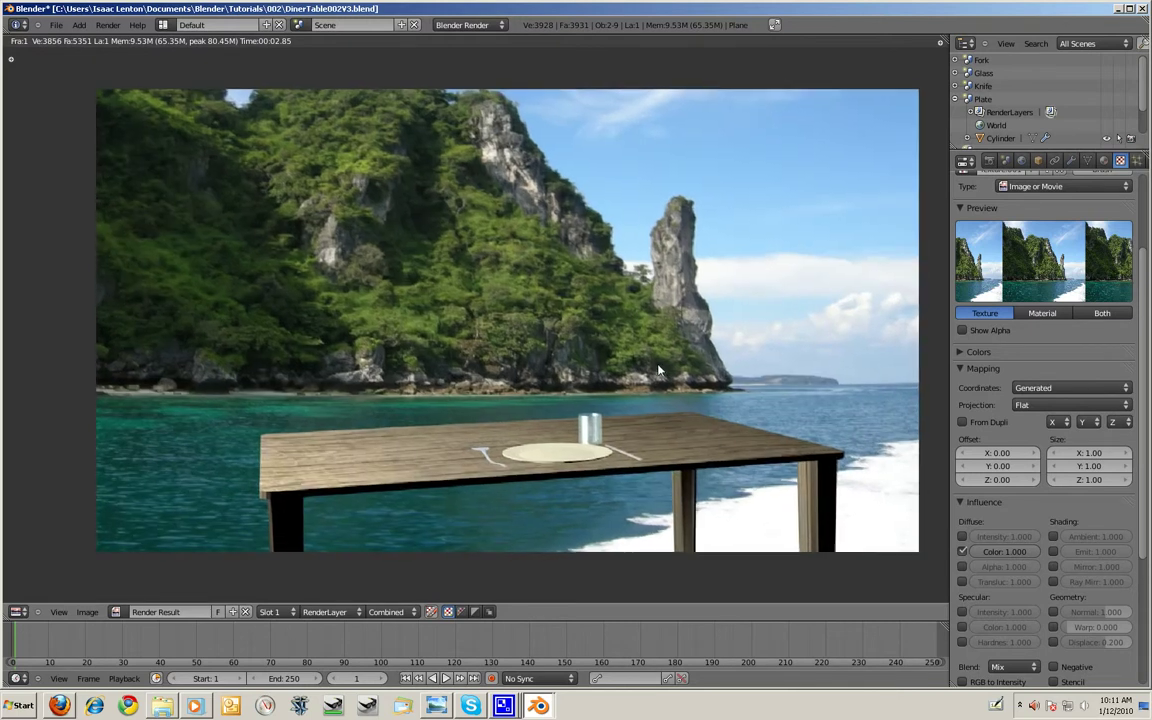
middle_click_drag(666, 366, 631, 385)
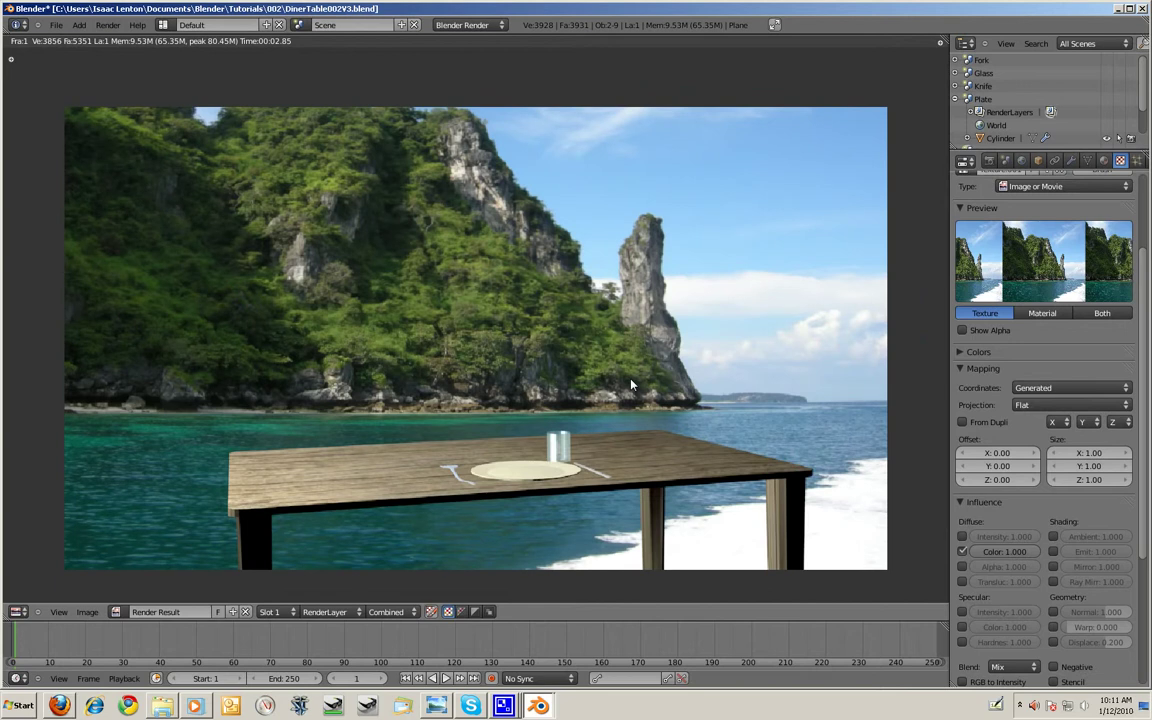